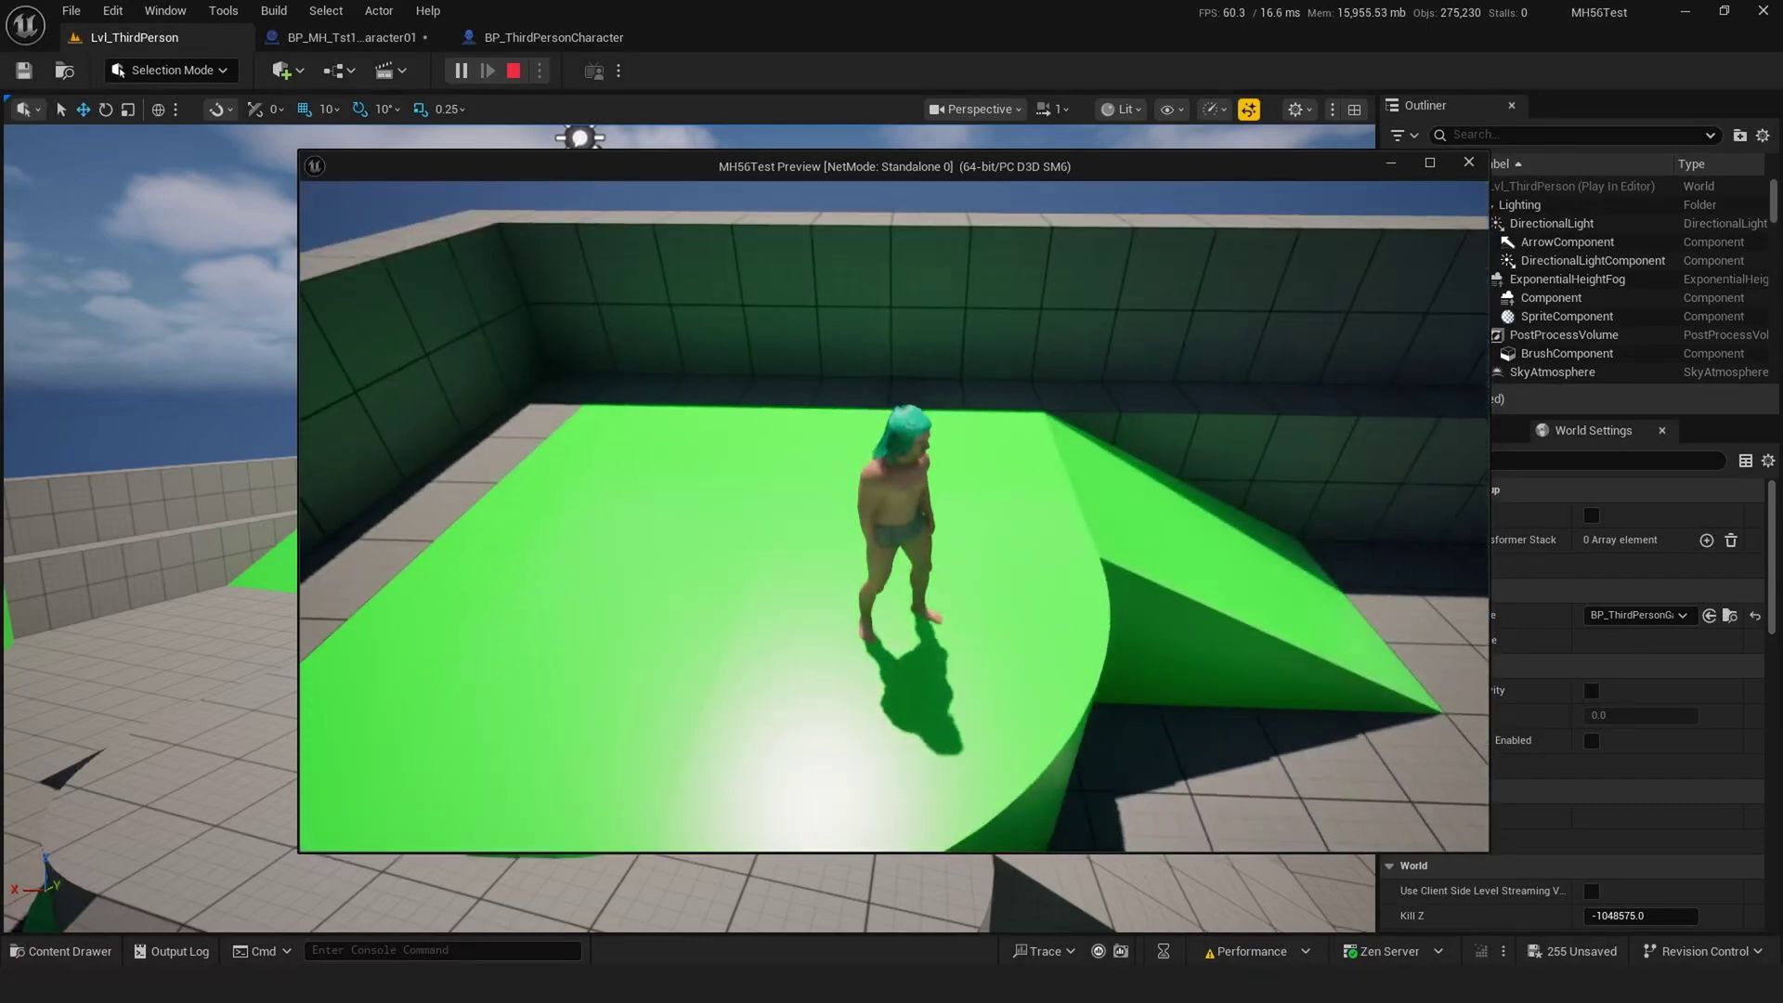
Run the green-haired character forward up the ramp in the Play-in-Editor session.
key("w")
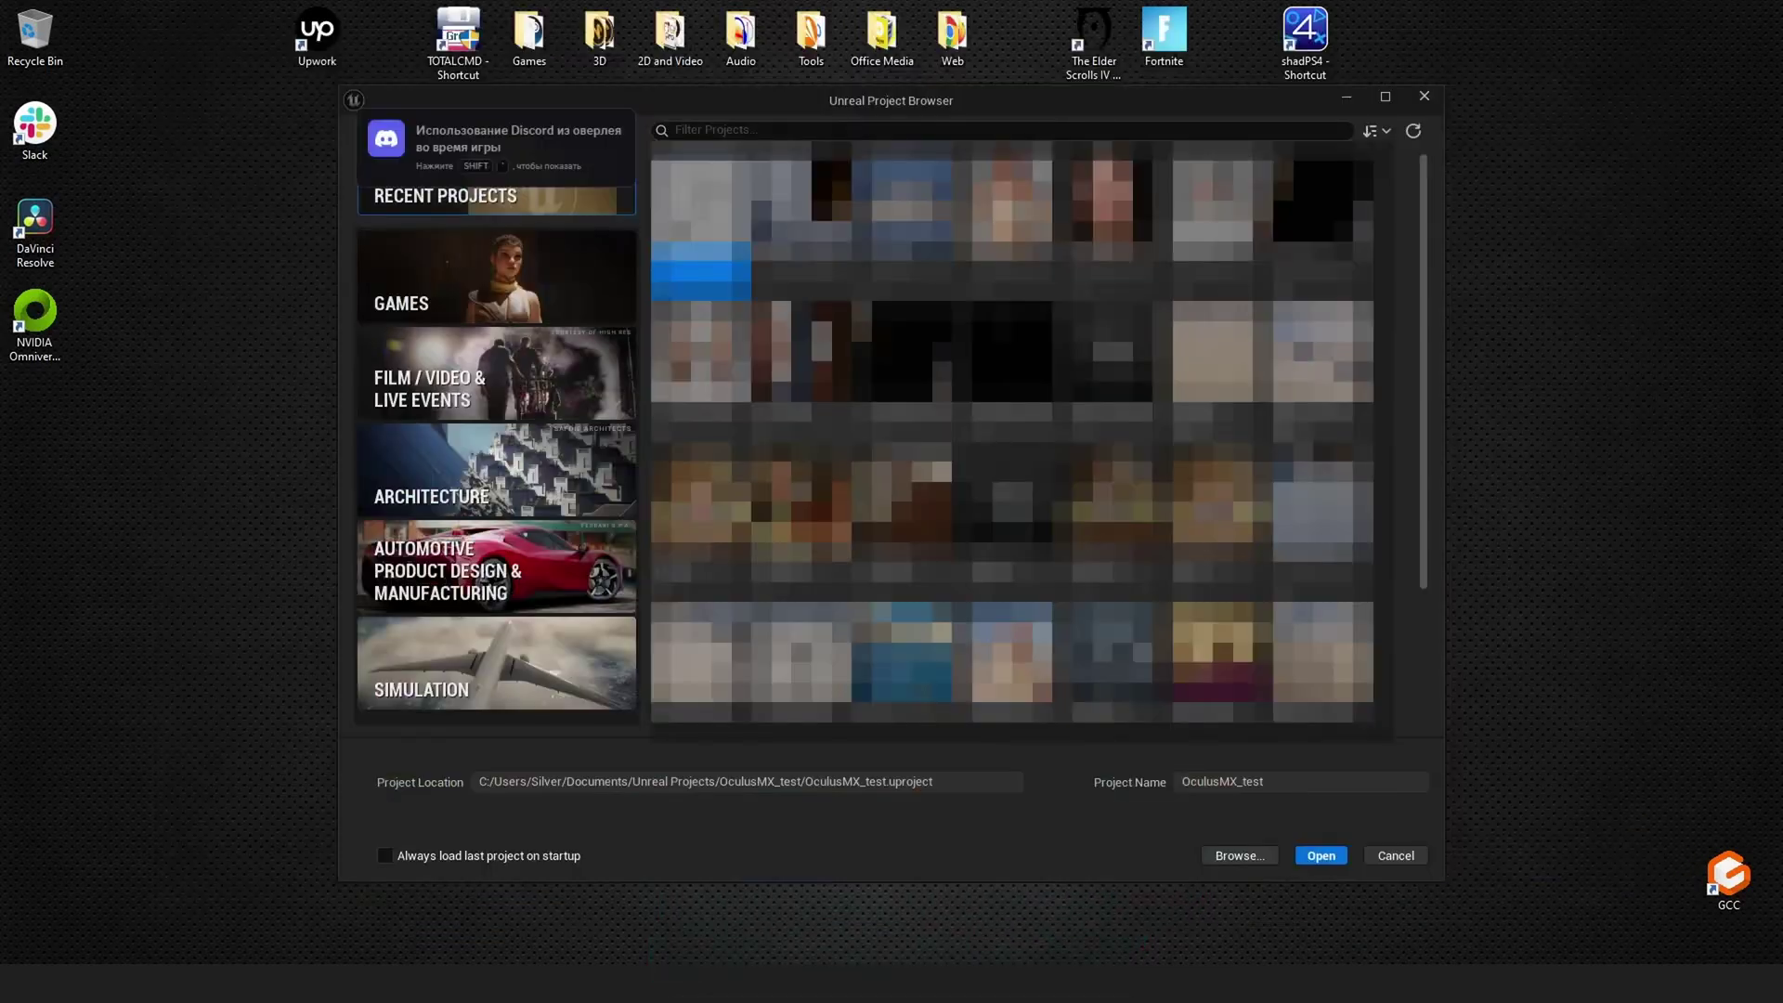
Choose the Games category and the Third Person template for the new project.
left_click(496, 276)
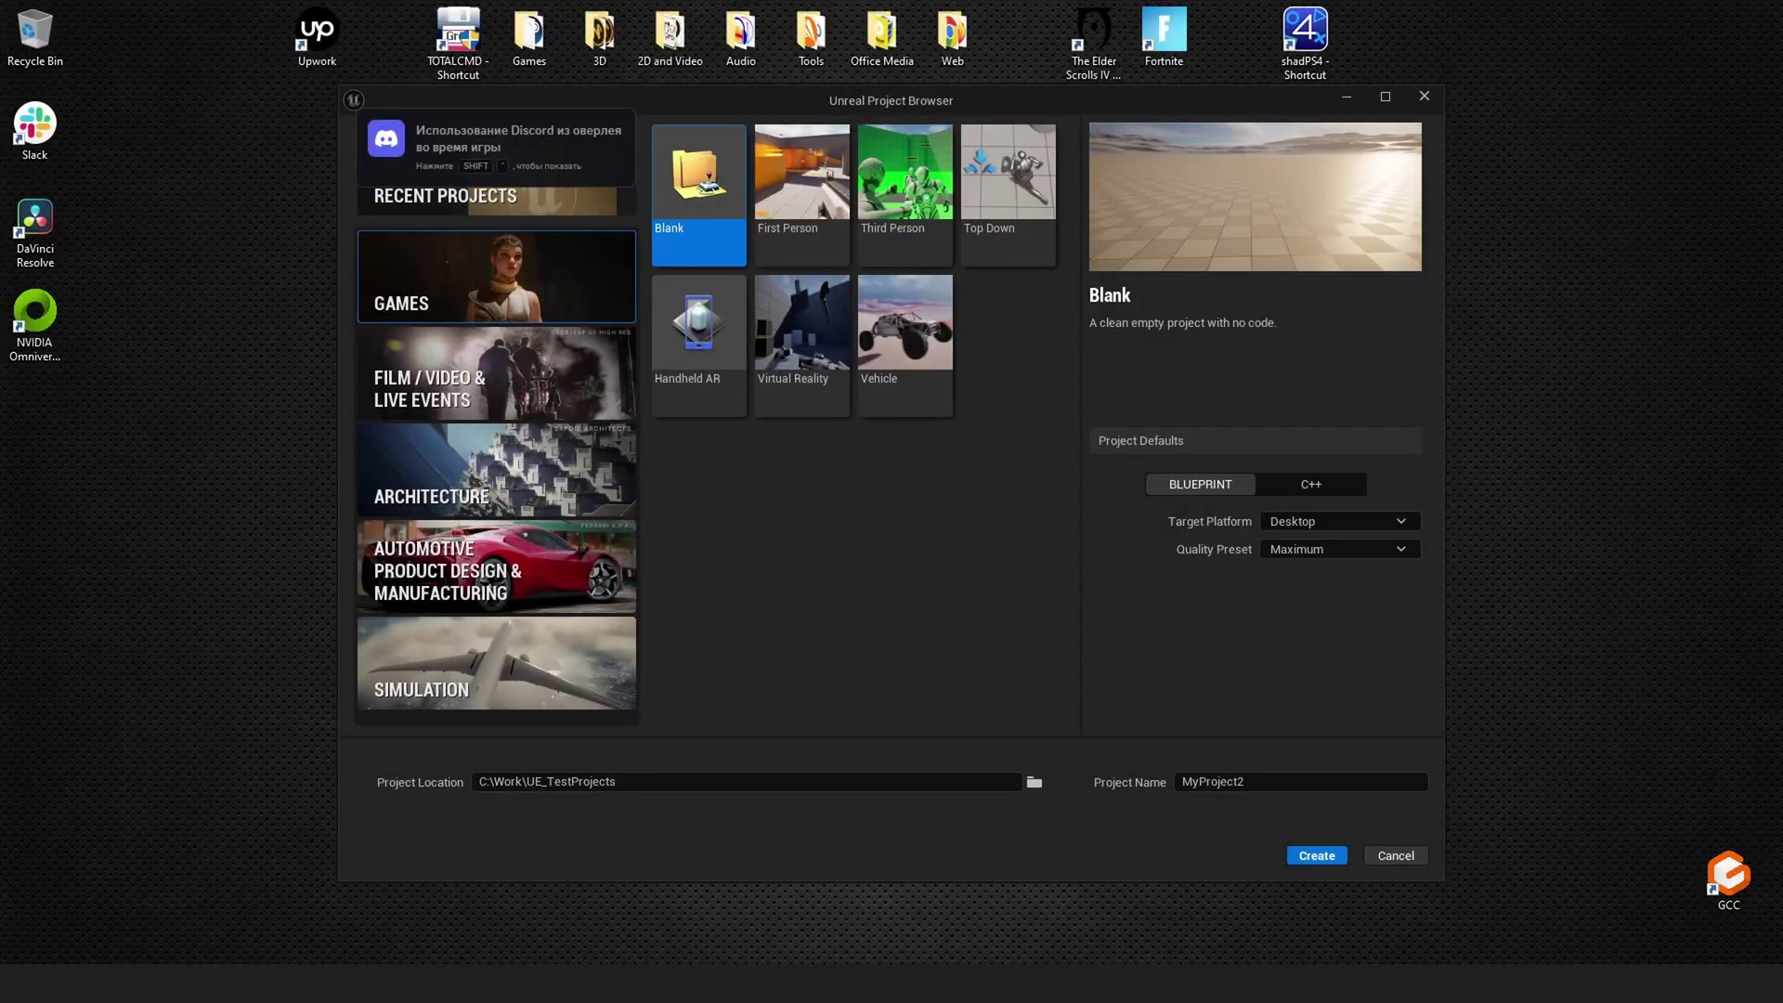
left_click(904, 195)
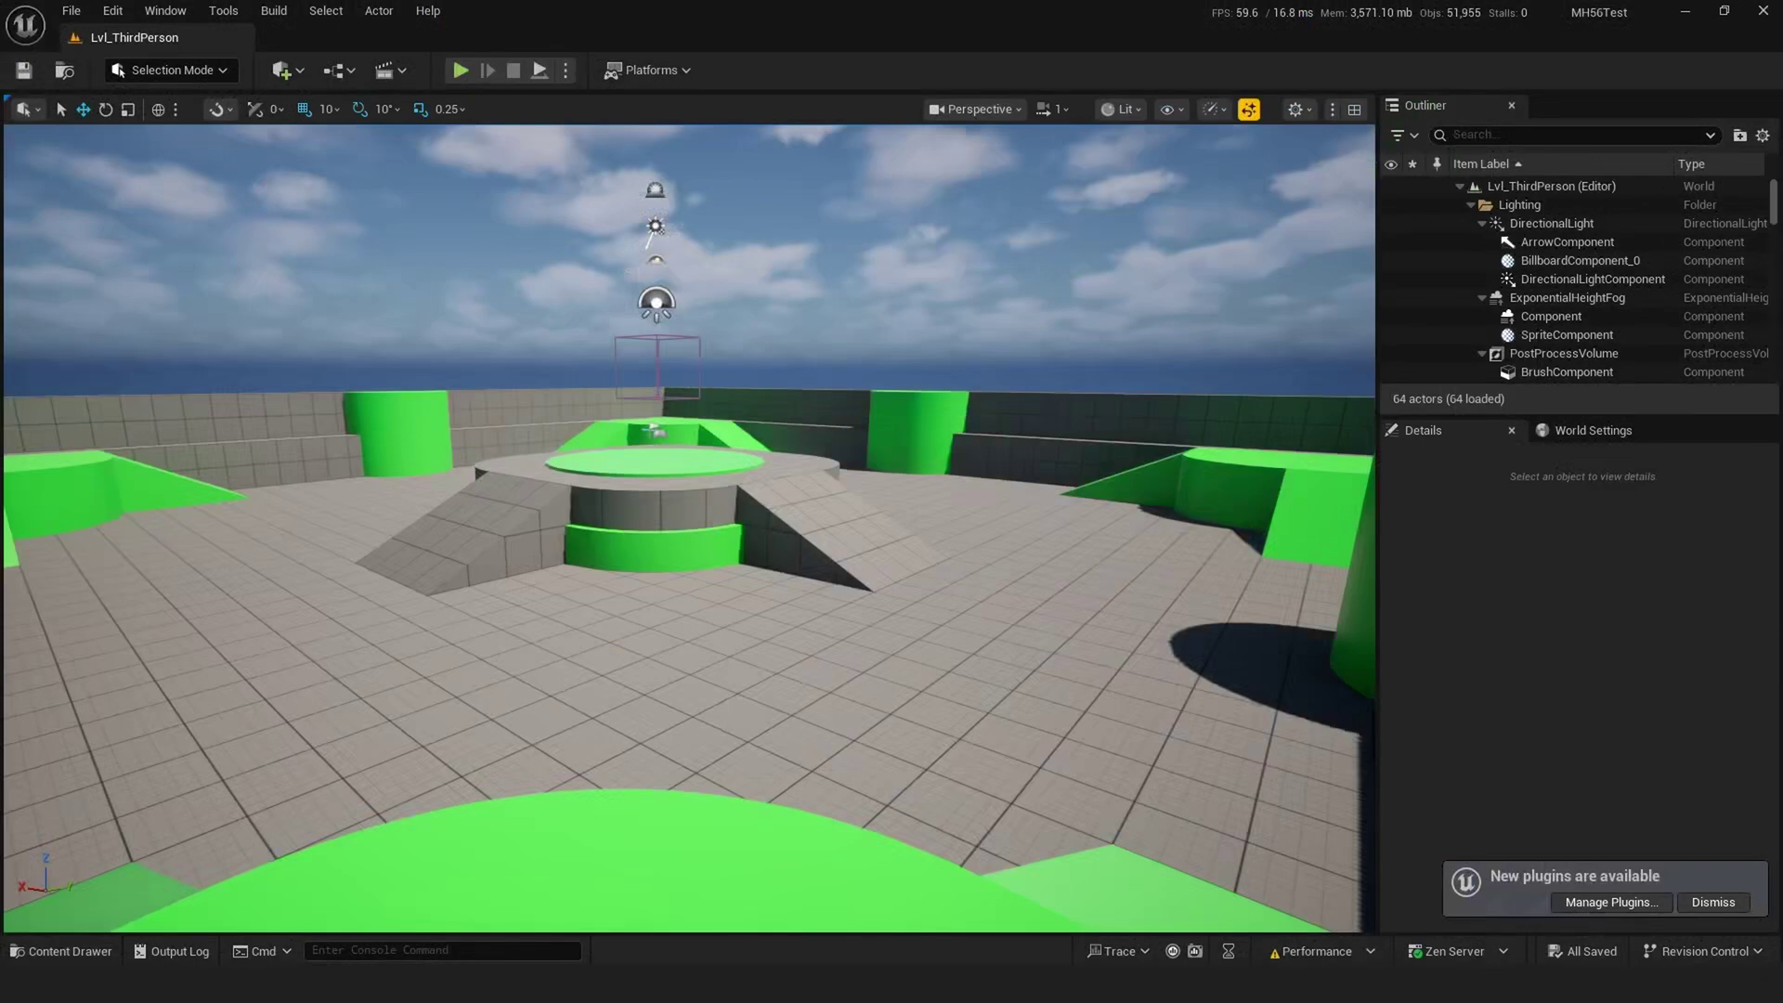
Open the Plugins manager filtered by 'metahuman'.
left_click(113, 10)
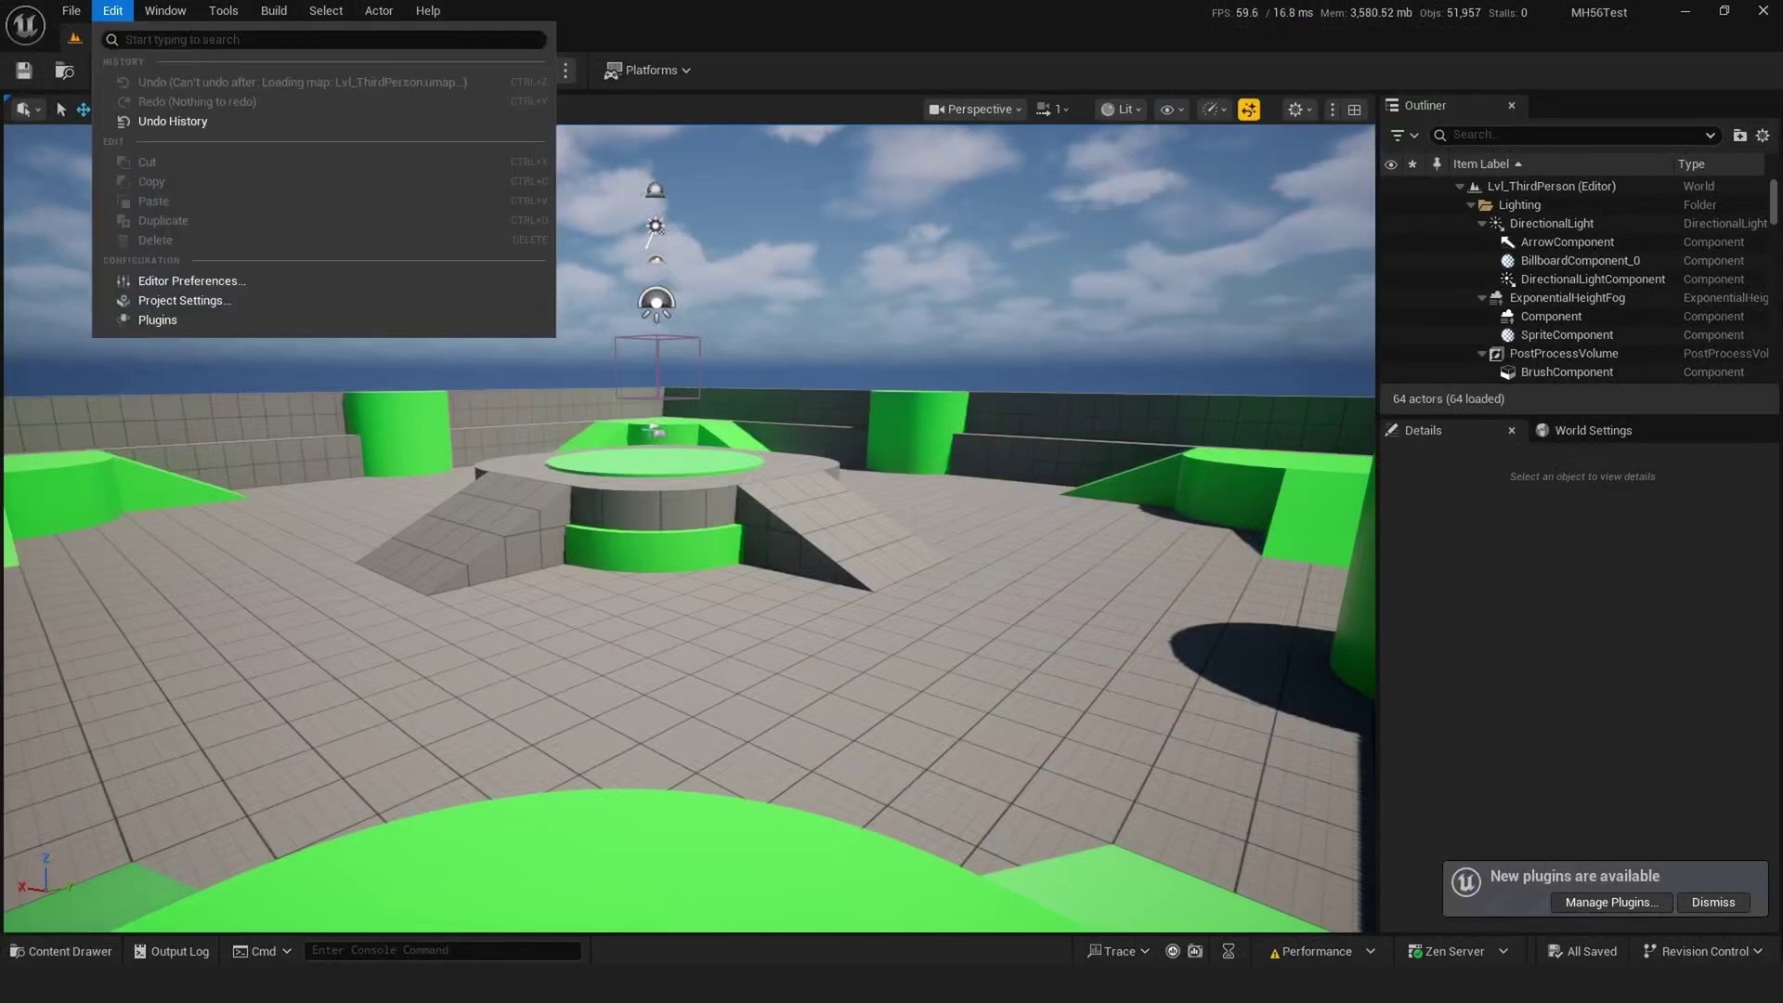
left_click(158, 320)
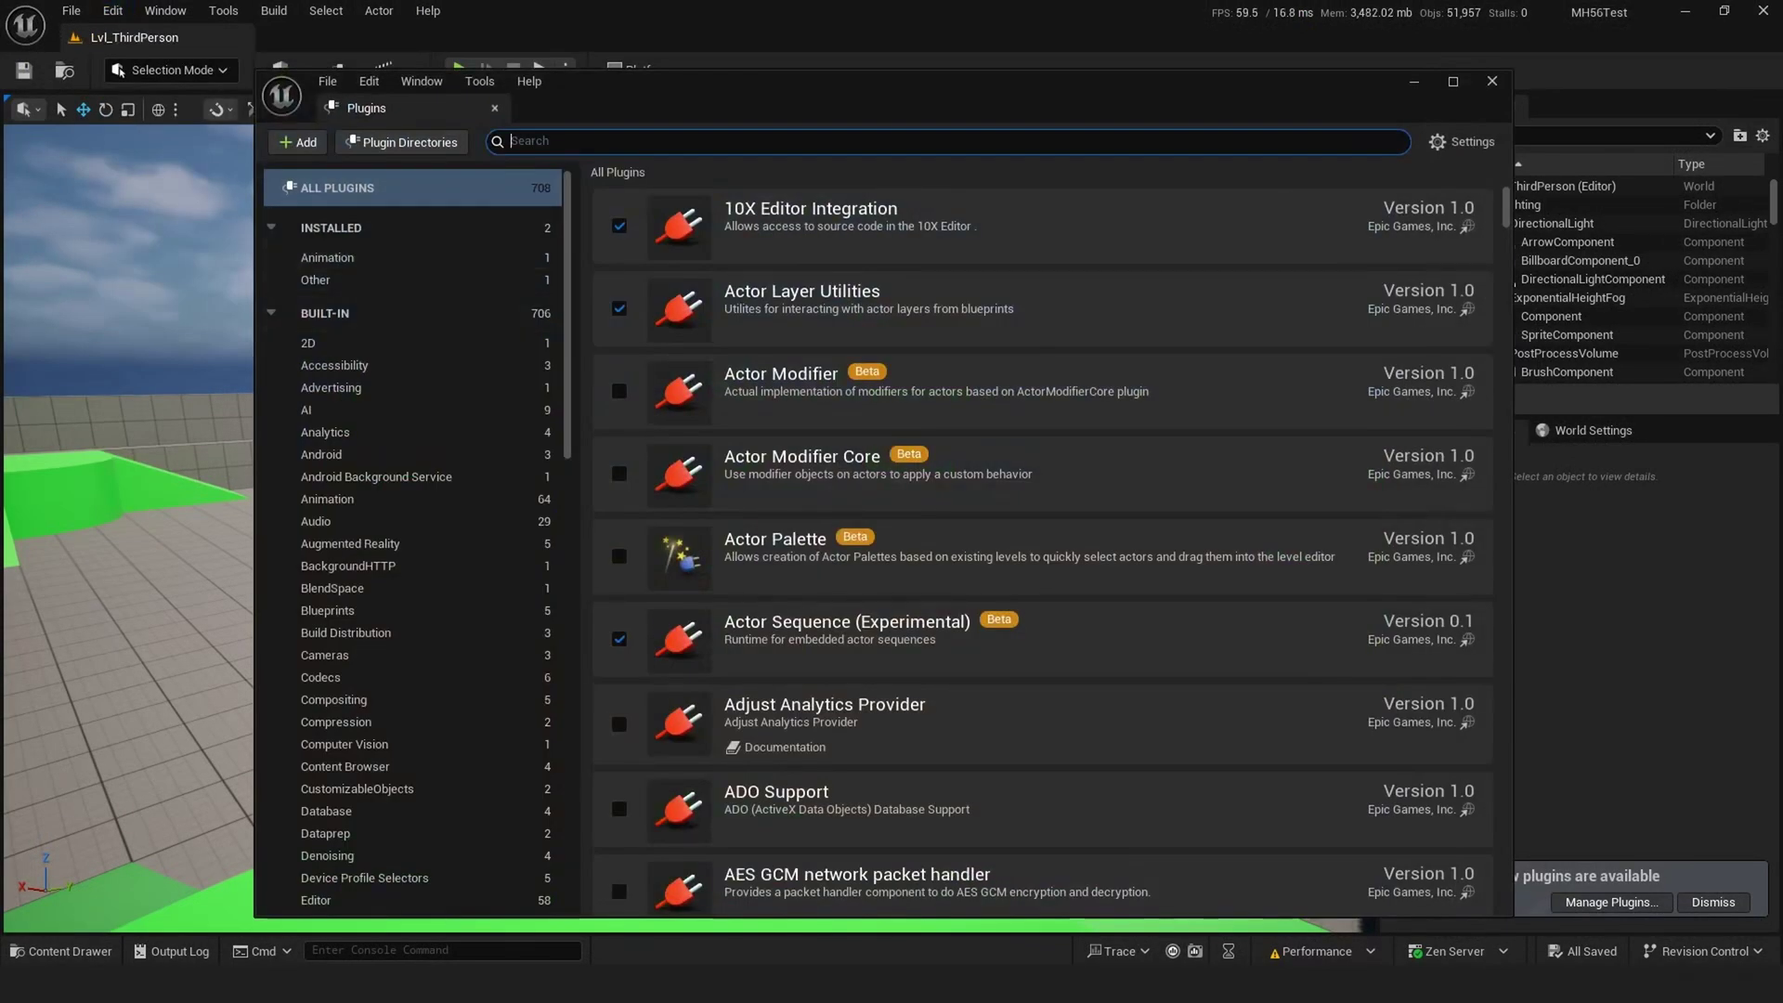
type("metahuman")
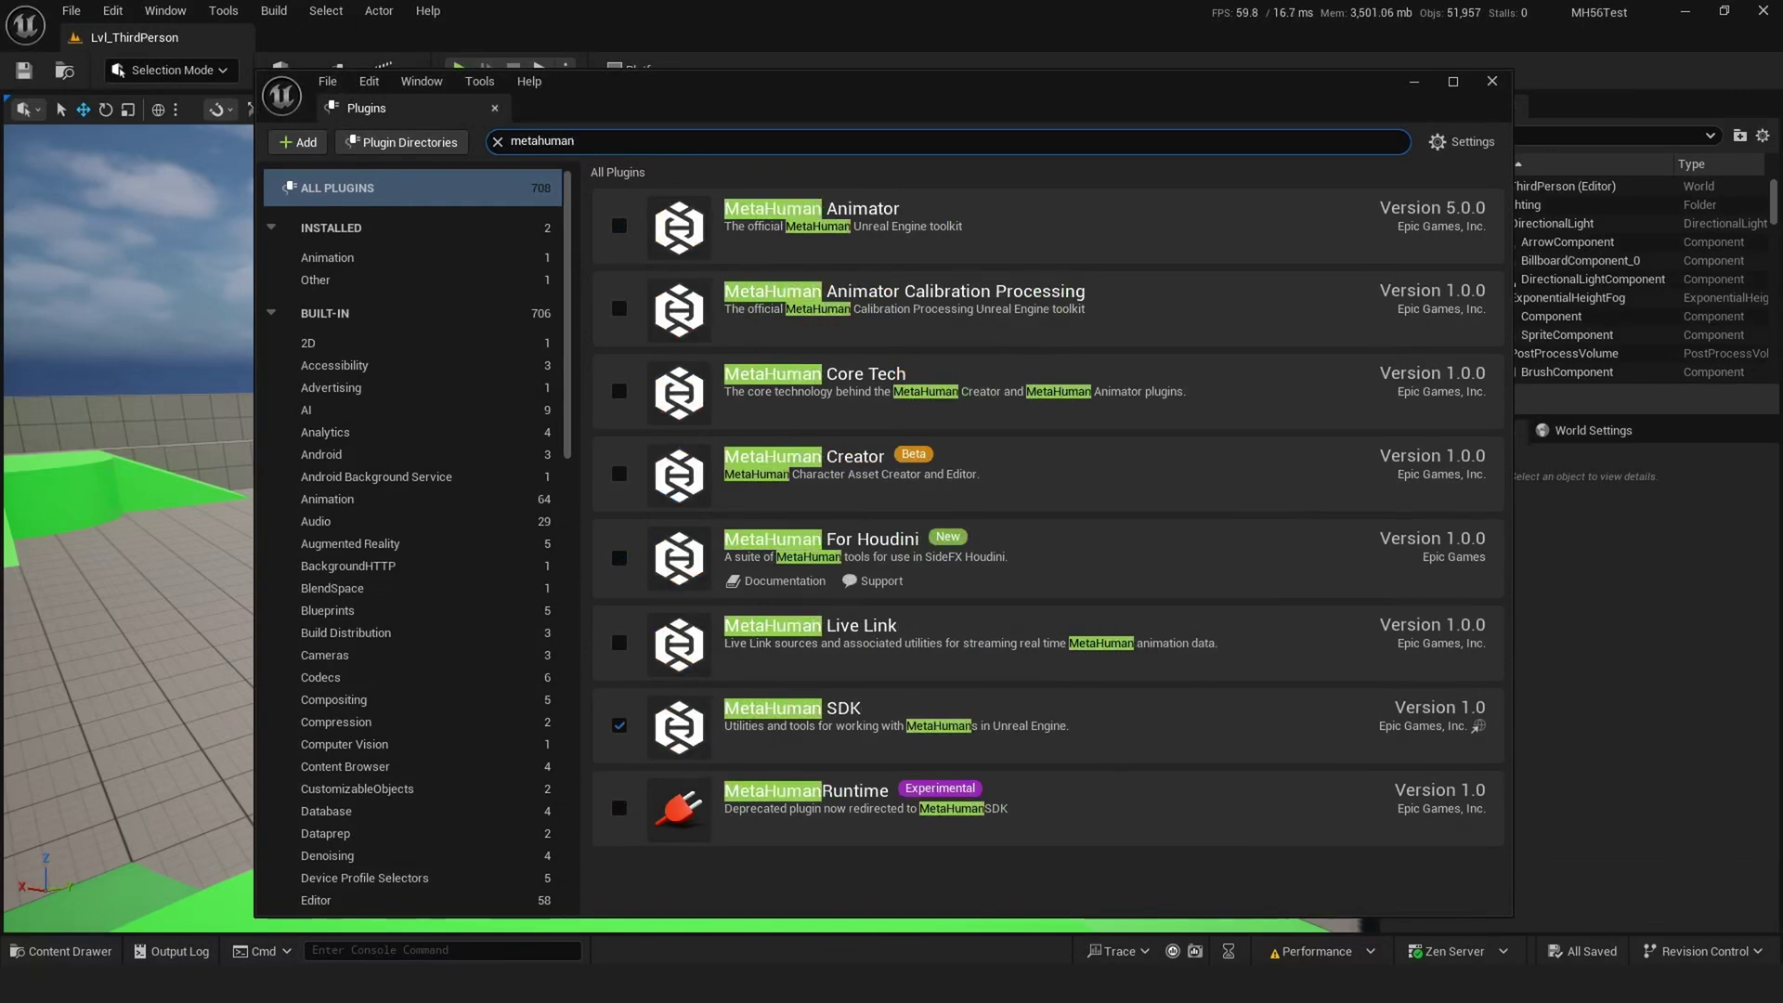
Enable MetaHuman Animator, beta Creator, For Houdini and experimental MetaHumanRuntime, accepting both warnings.
left_click(620, 226)
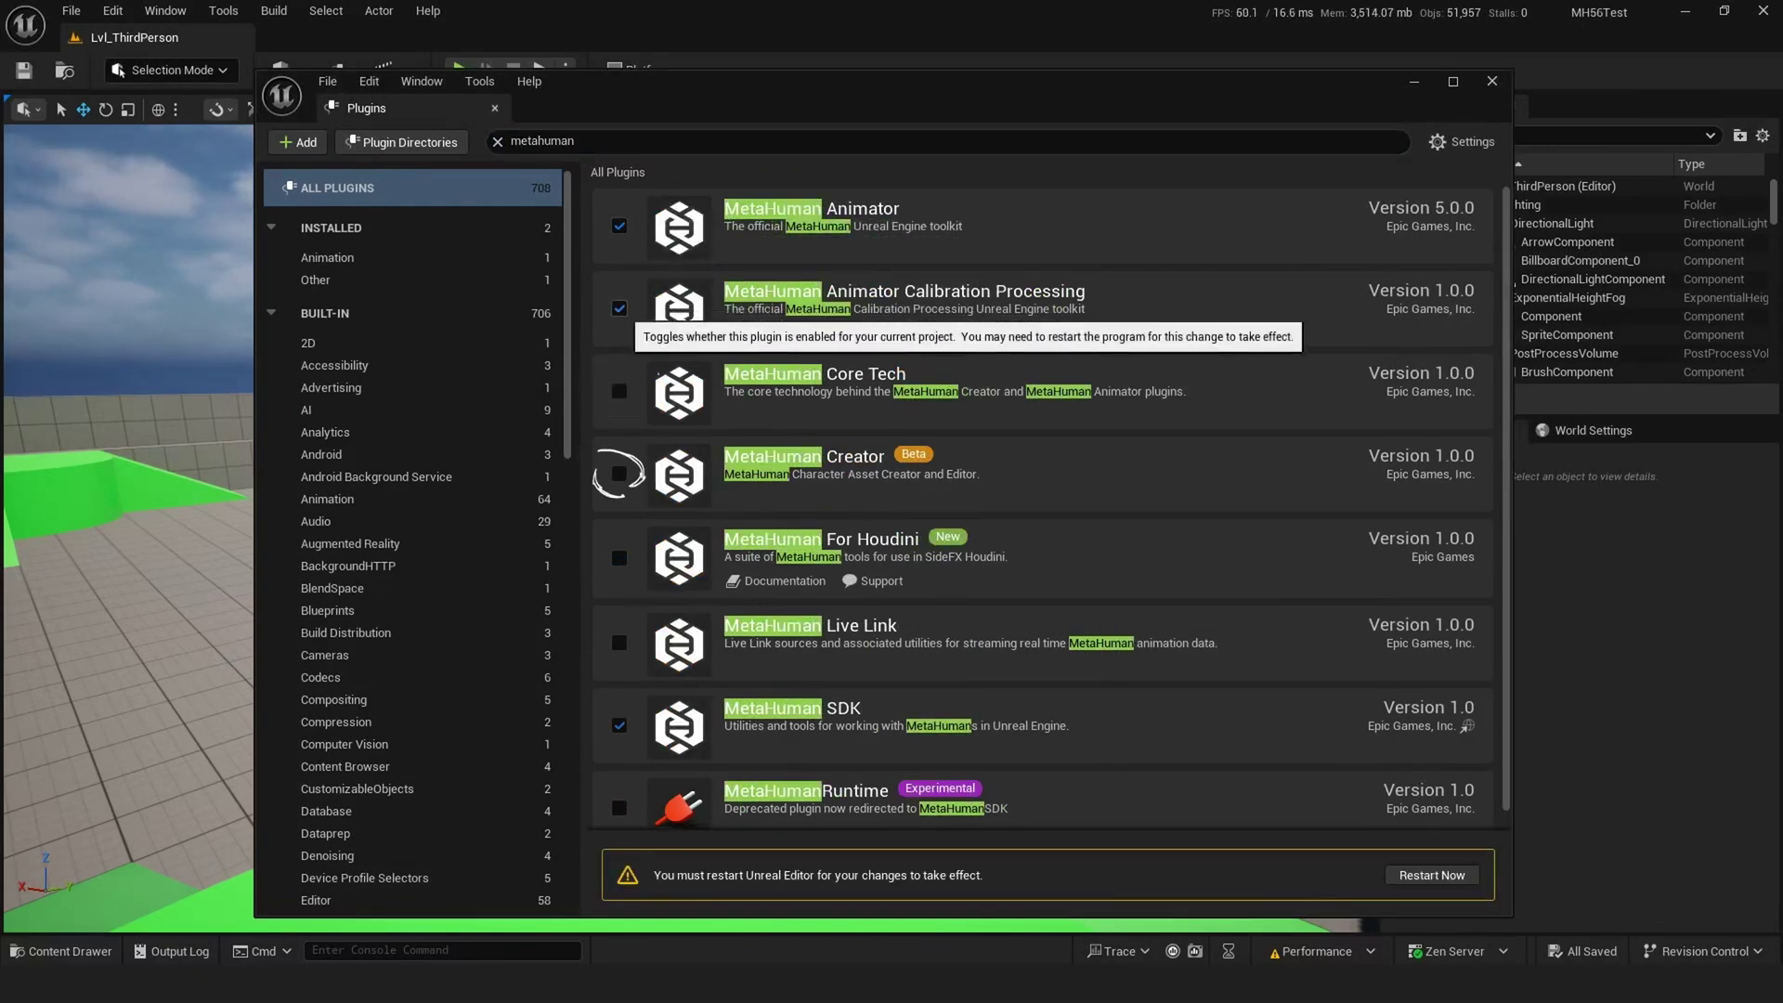
left_click(620, 474)
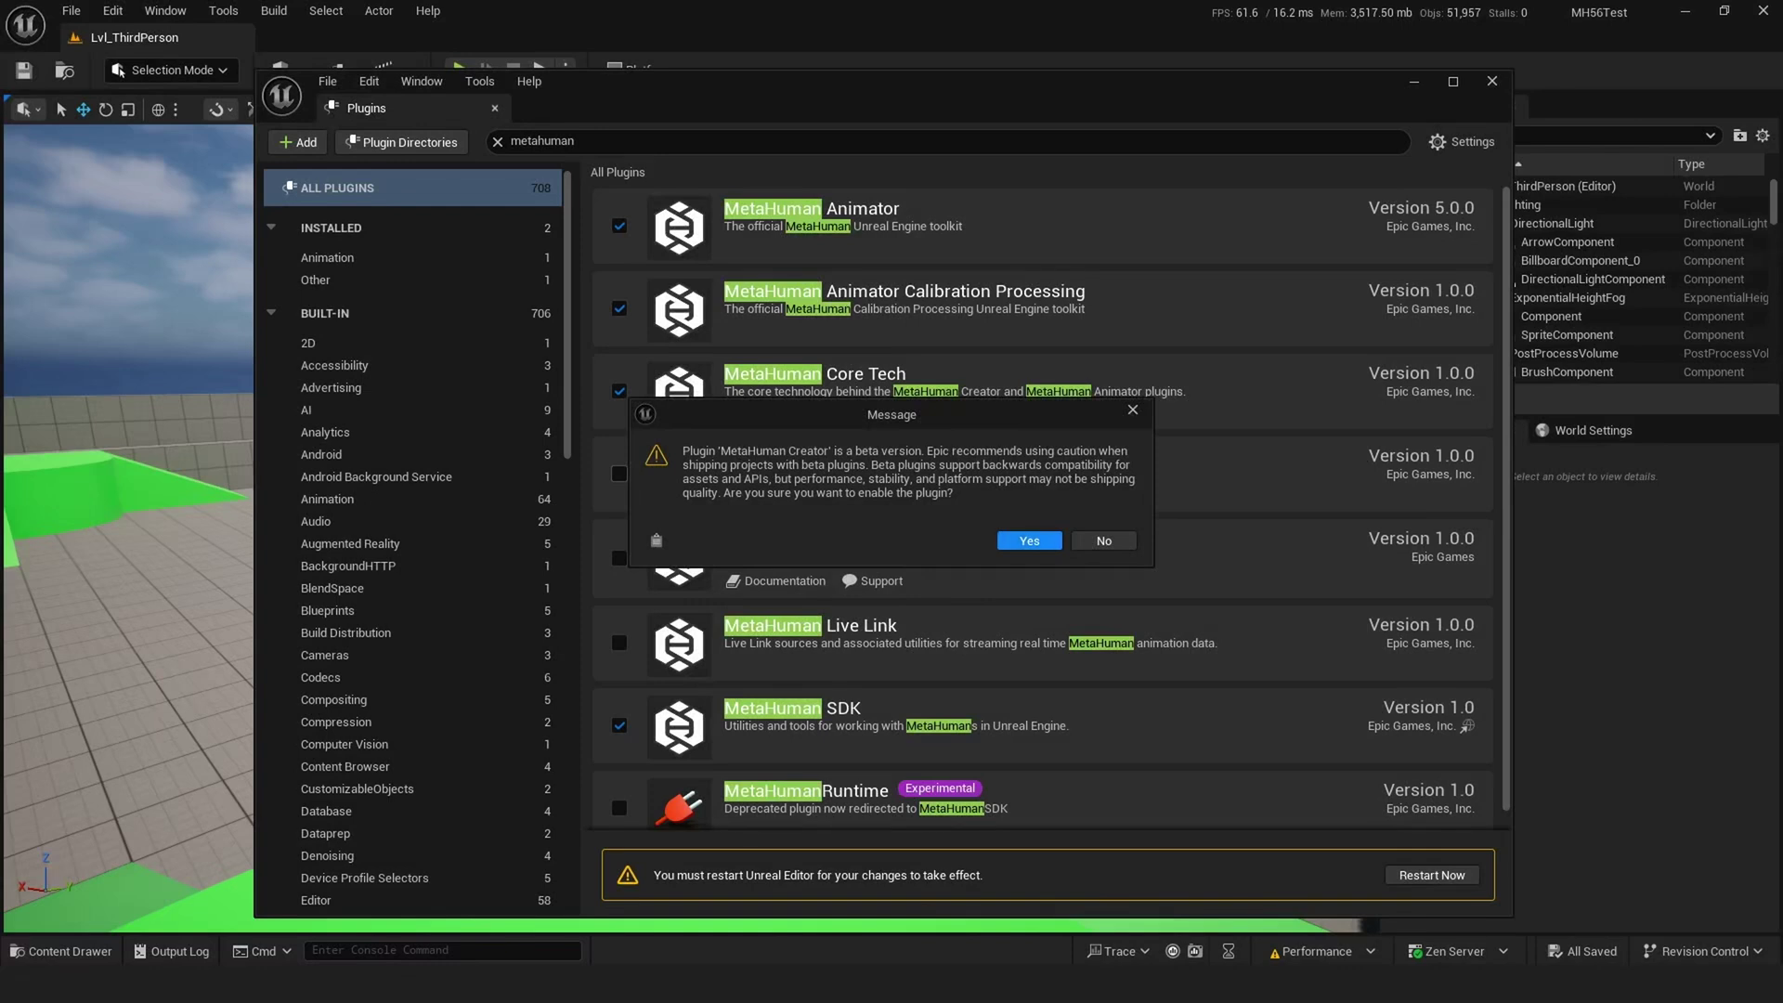
key("Return")
left_click(620, 559)
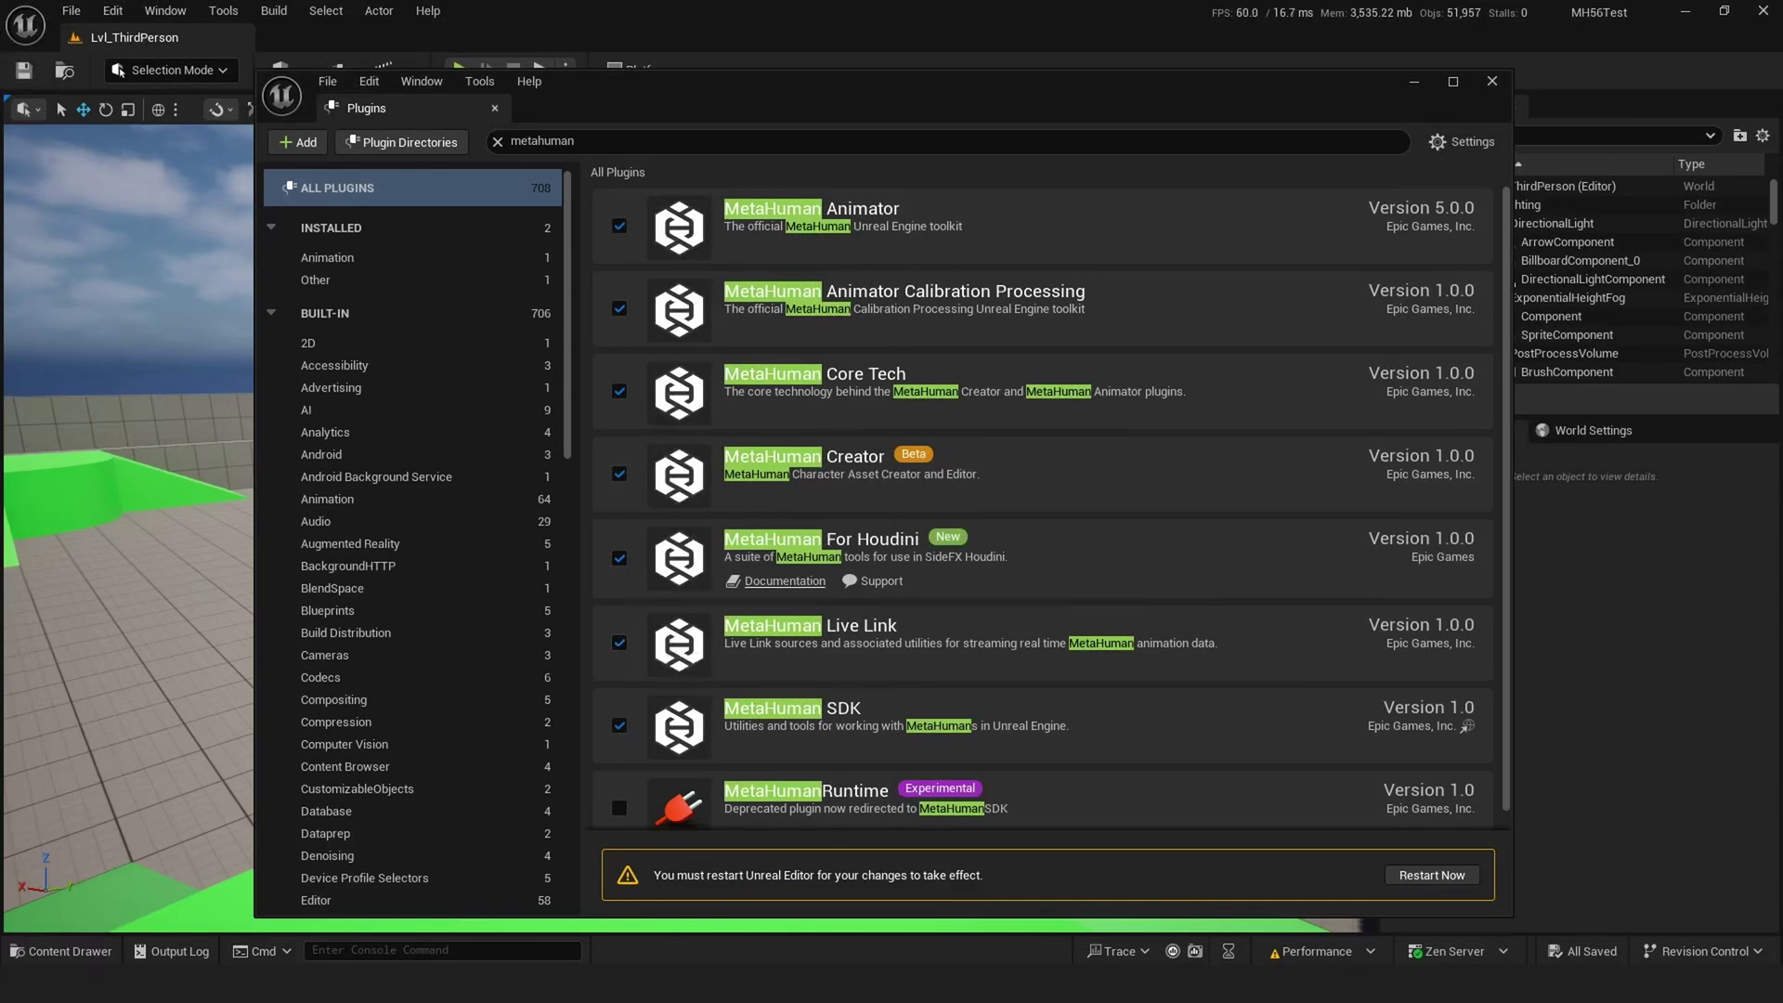
scroll(785, 580, "down", 1)
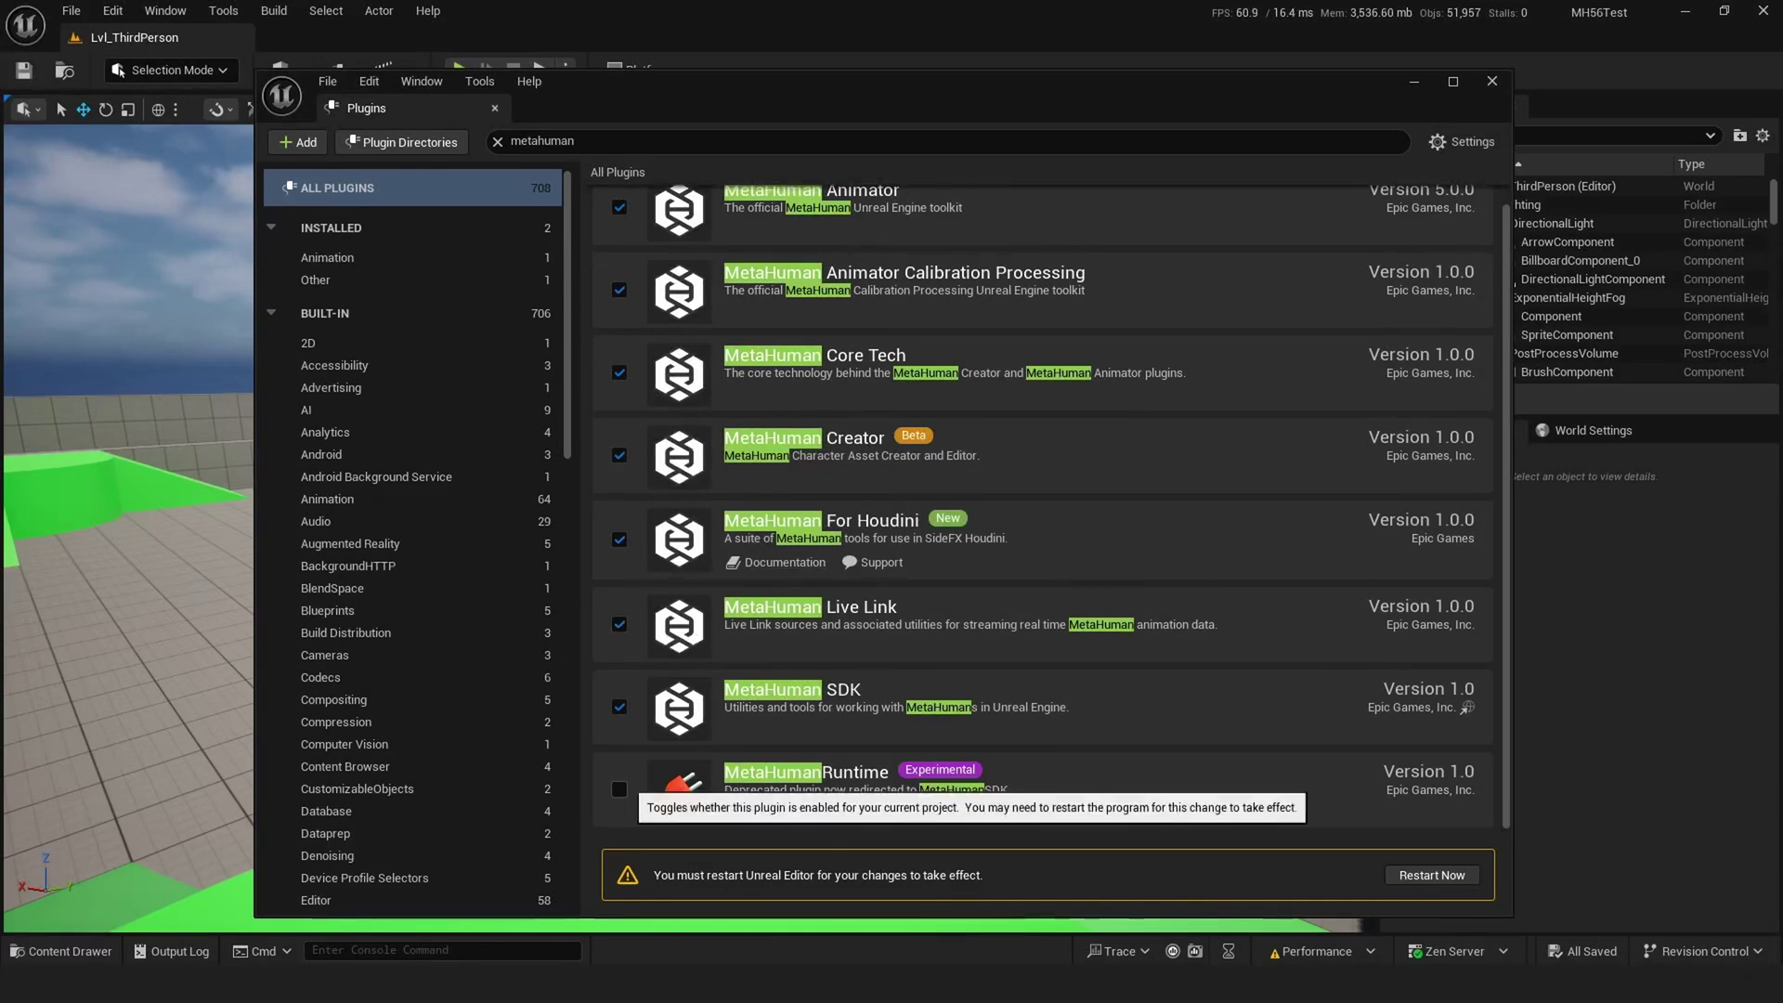
left_click(619, 790)
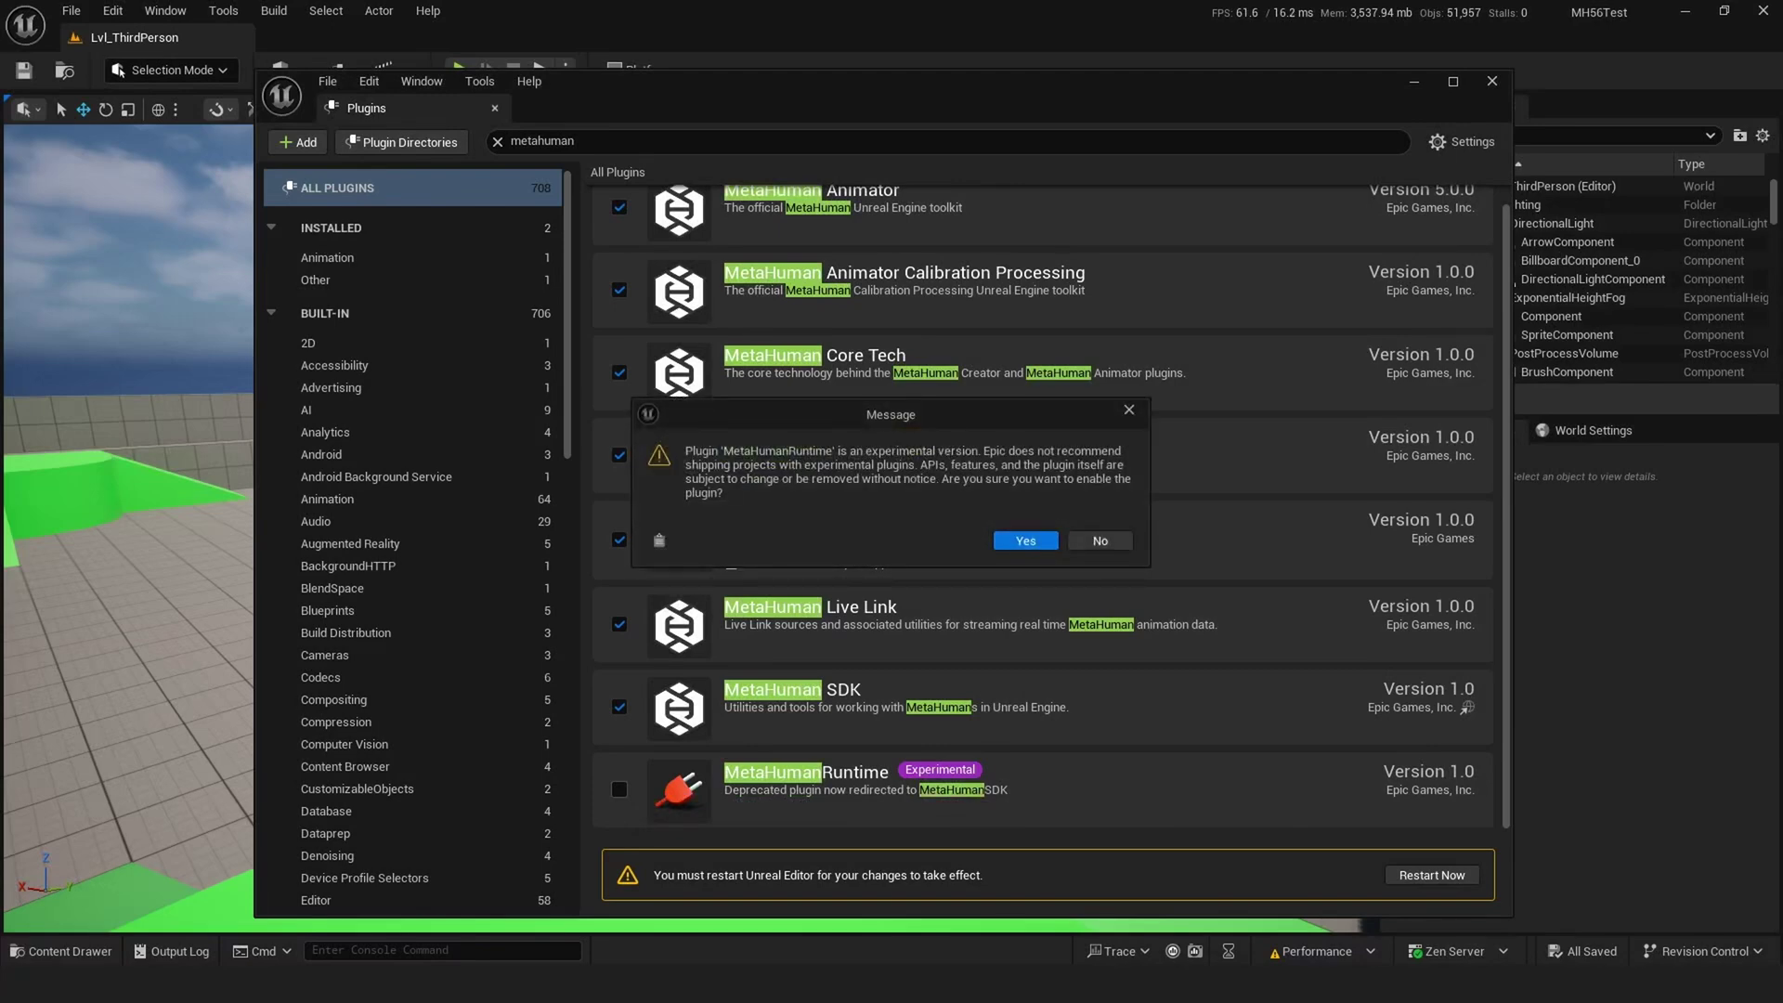
left_click(1025, 540)
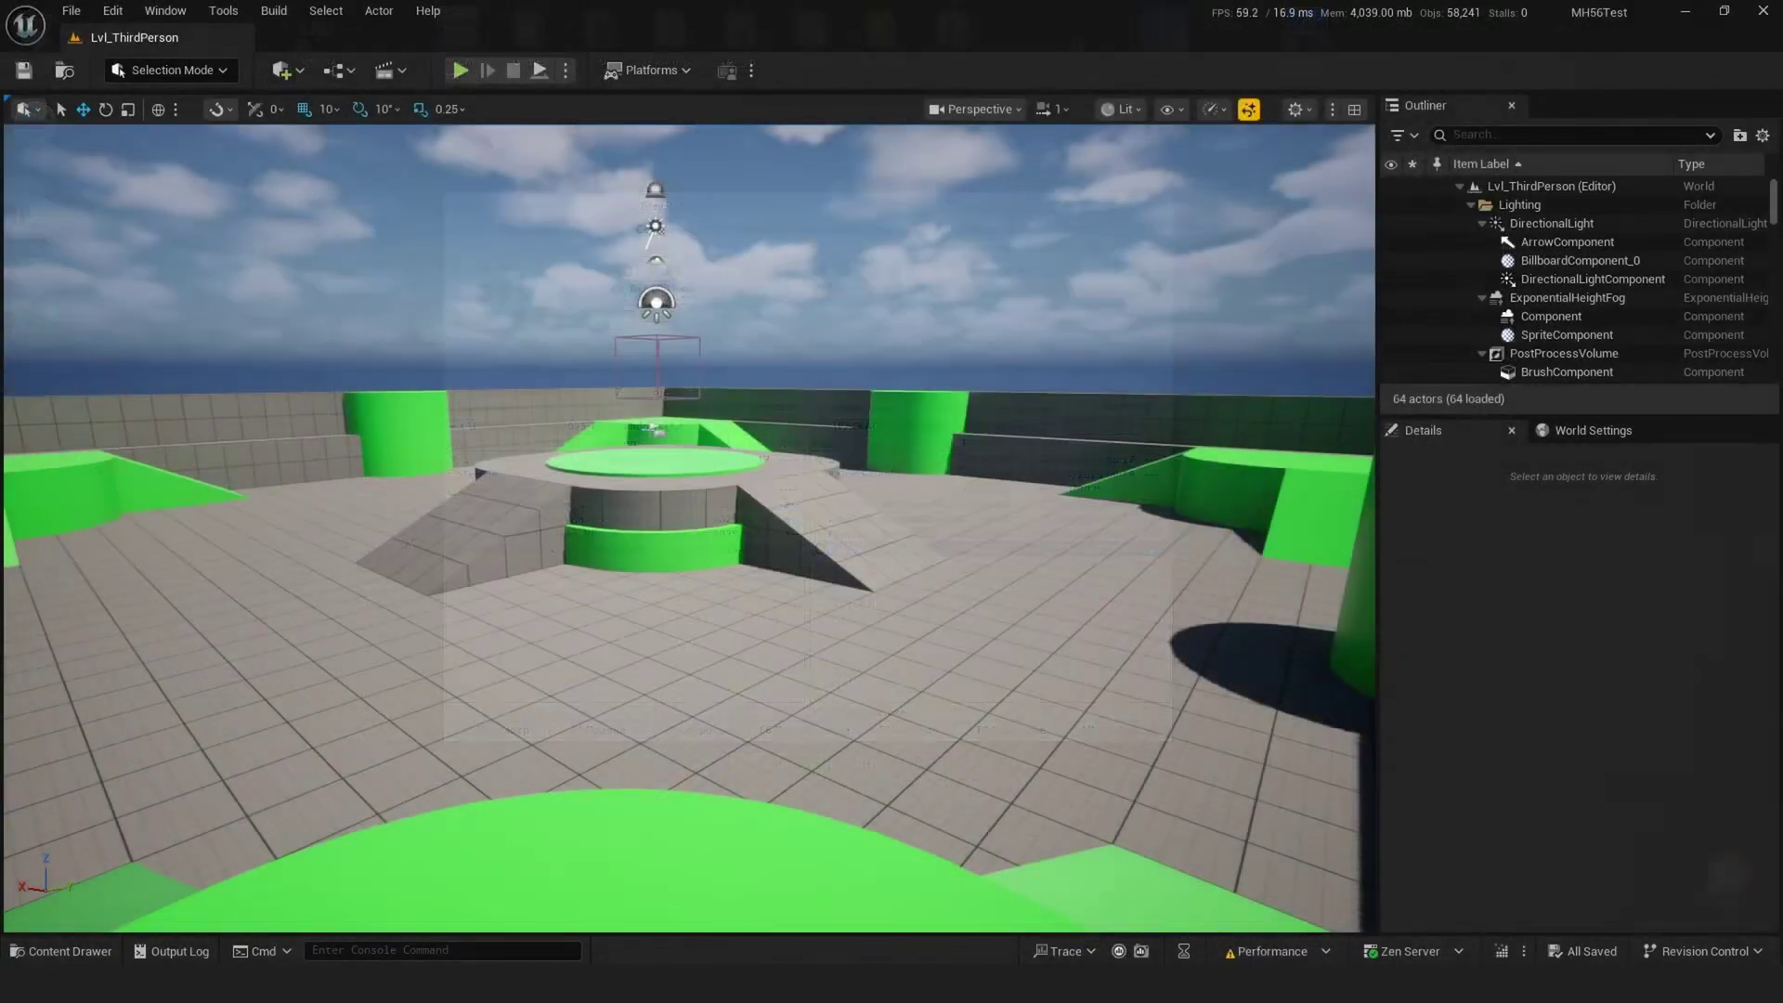
Show the Characters folder, expanded, in the Content Drawer.
left_click(60, 952)
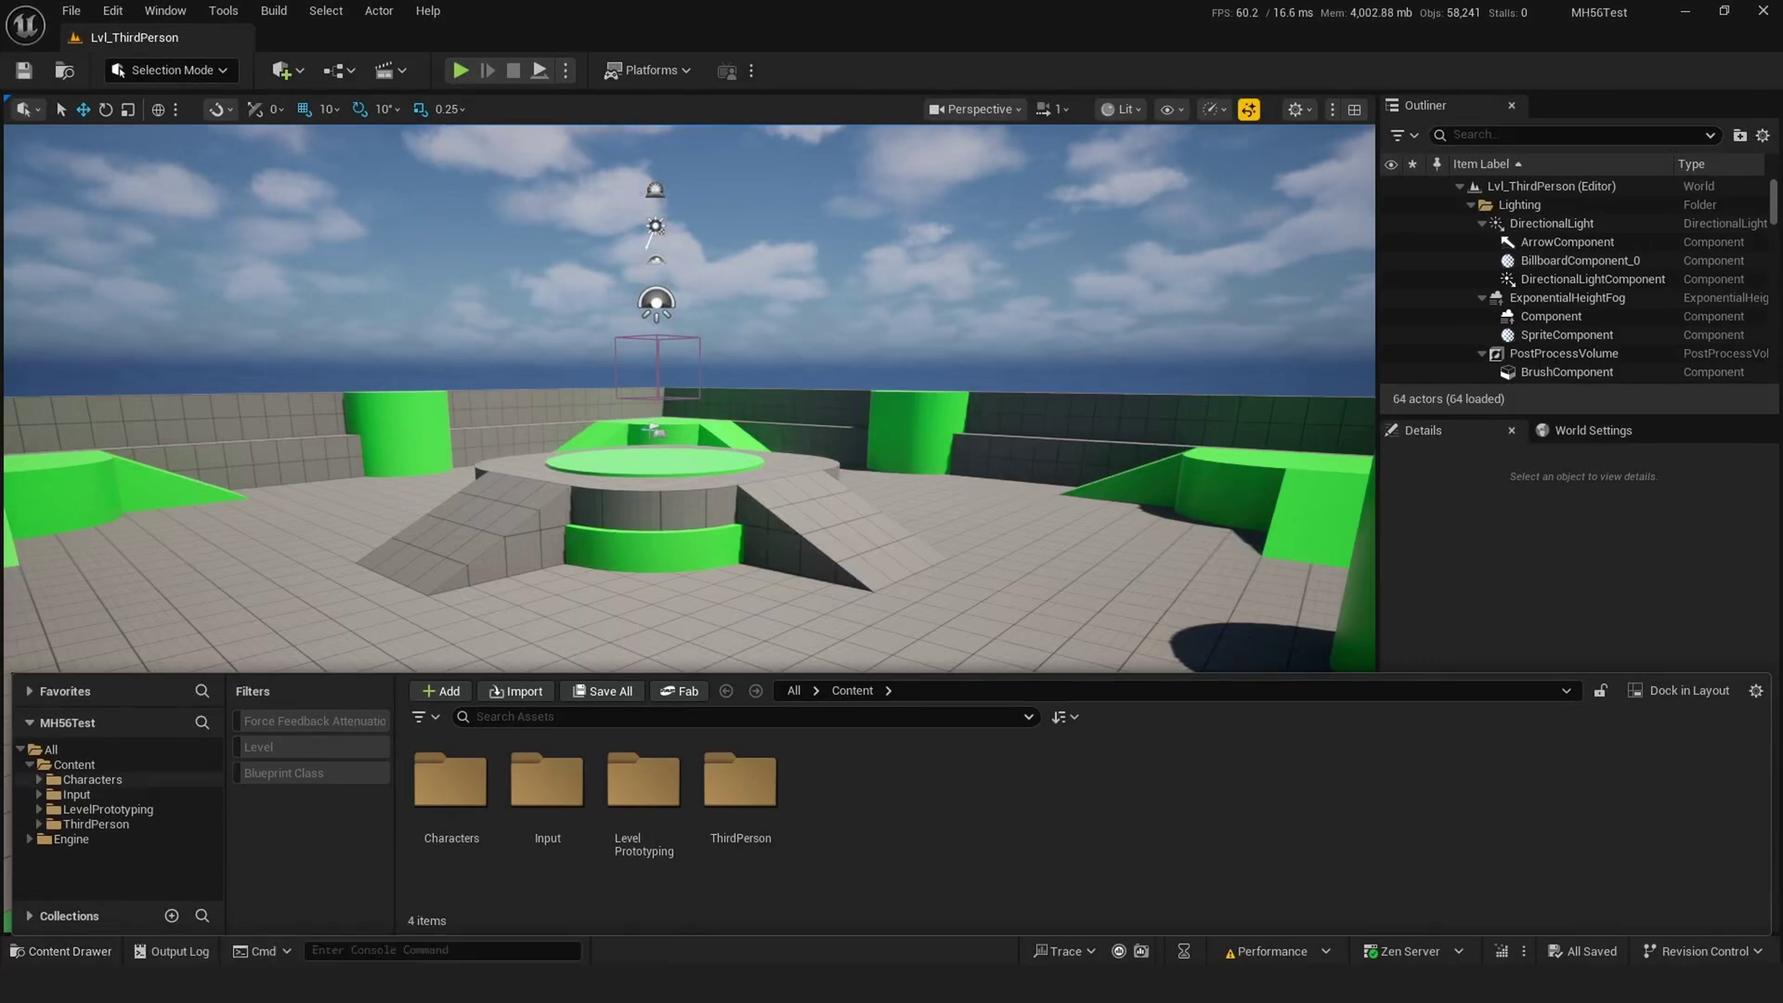
left_click(92, 779)
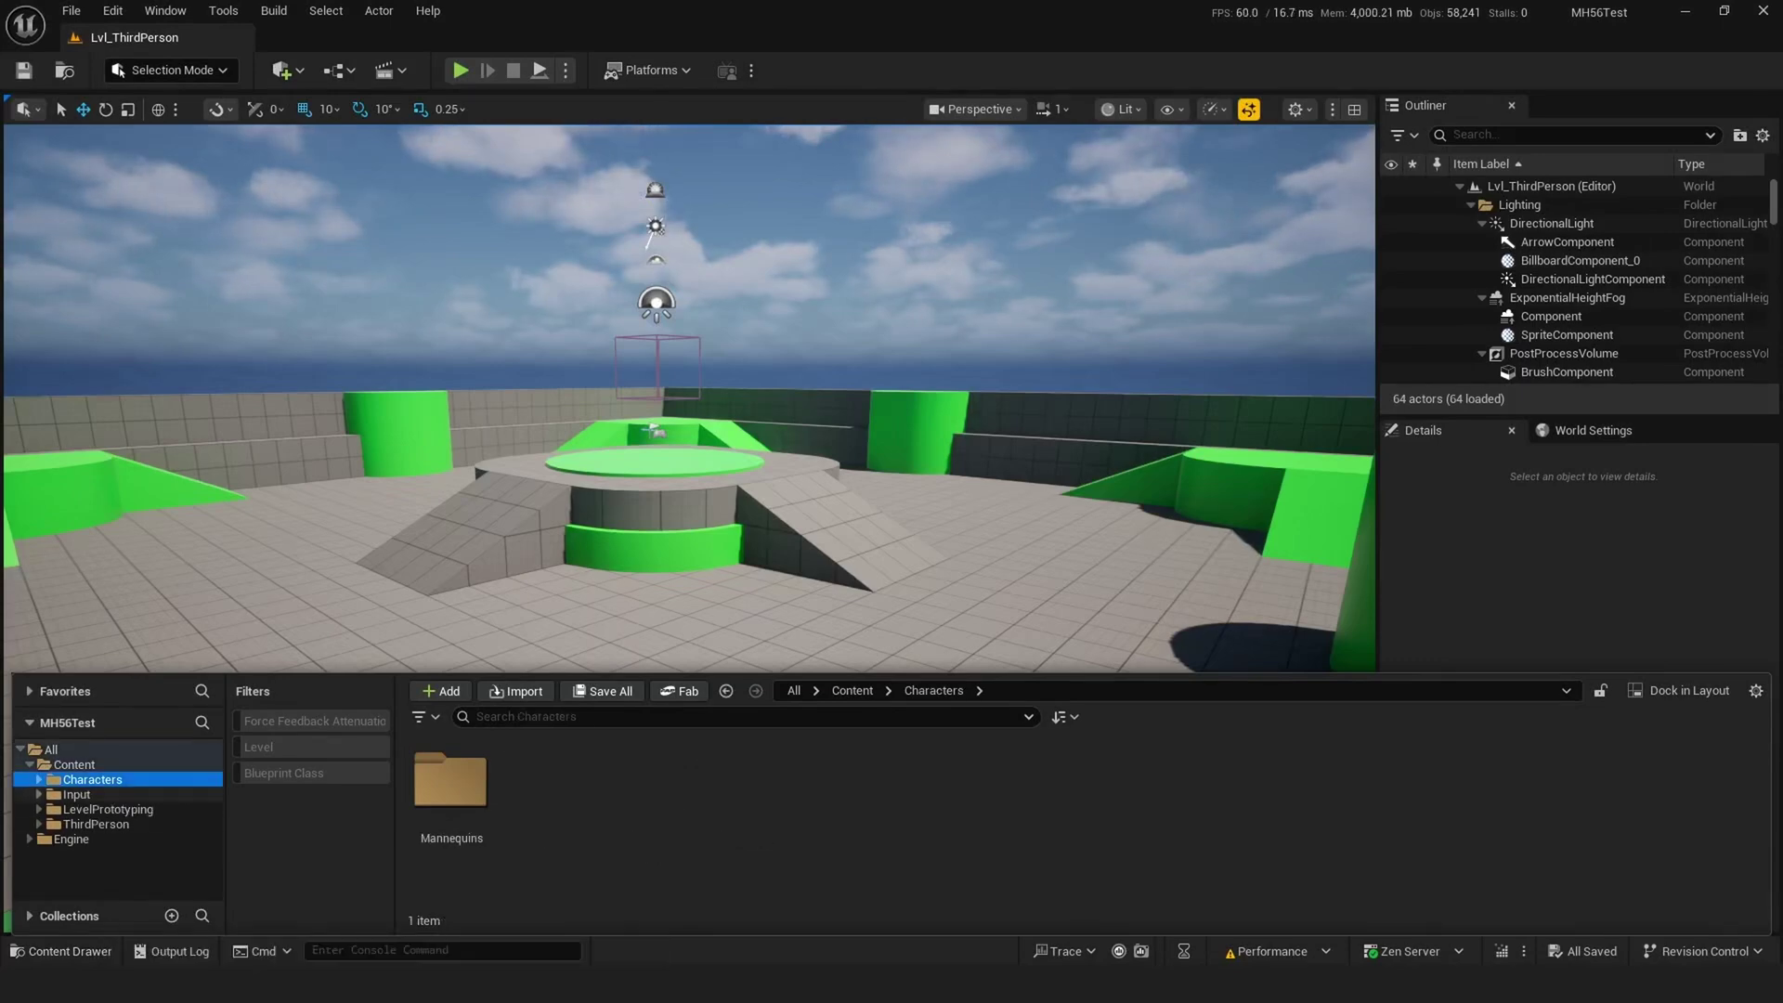
key("Right")
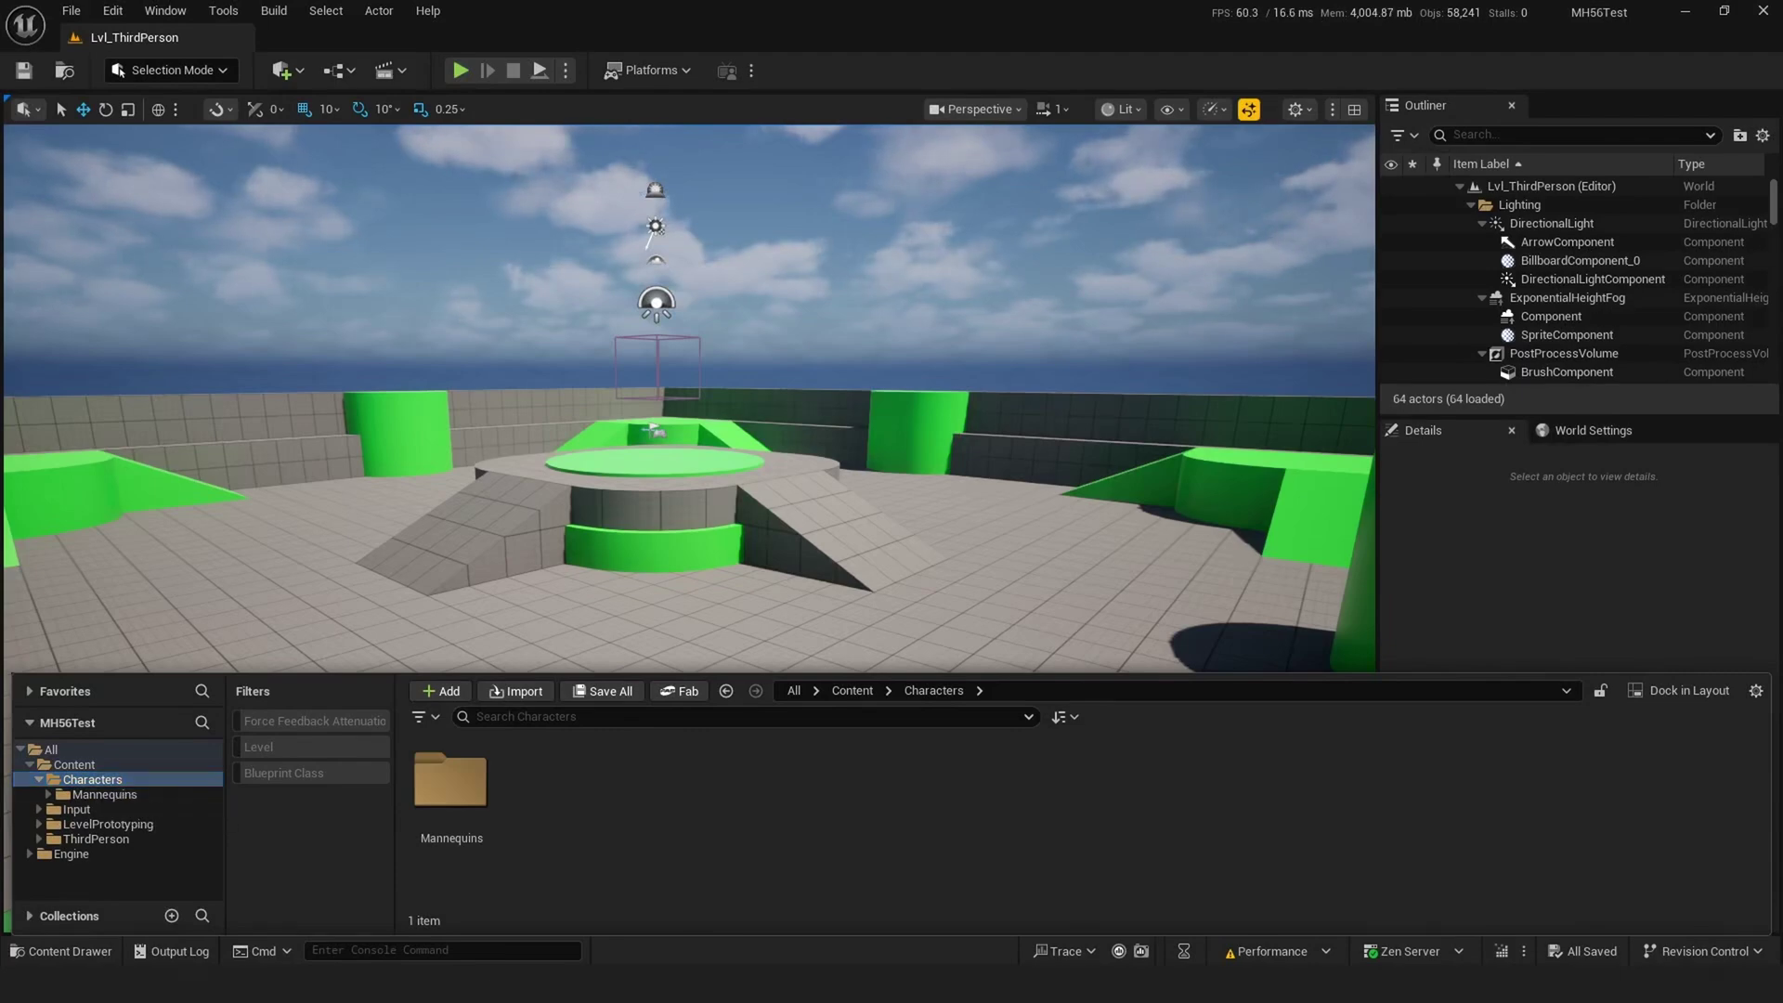
Add a MetaHuman > MetaHuman Character asset there named MH_Tst1_Character01.
right_click(637, 808)
mouse_move(671, 795)
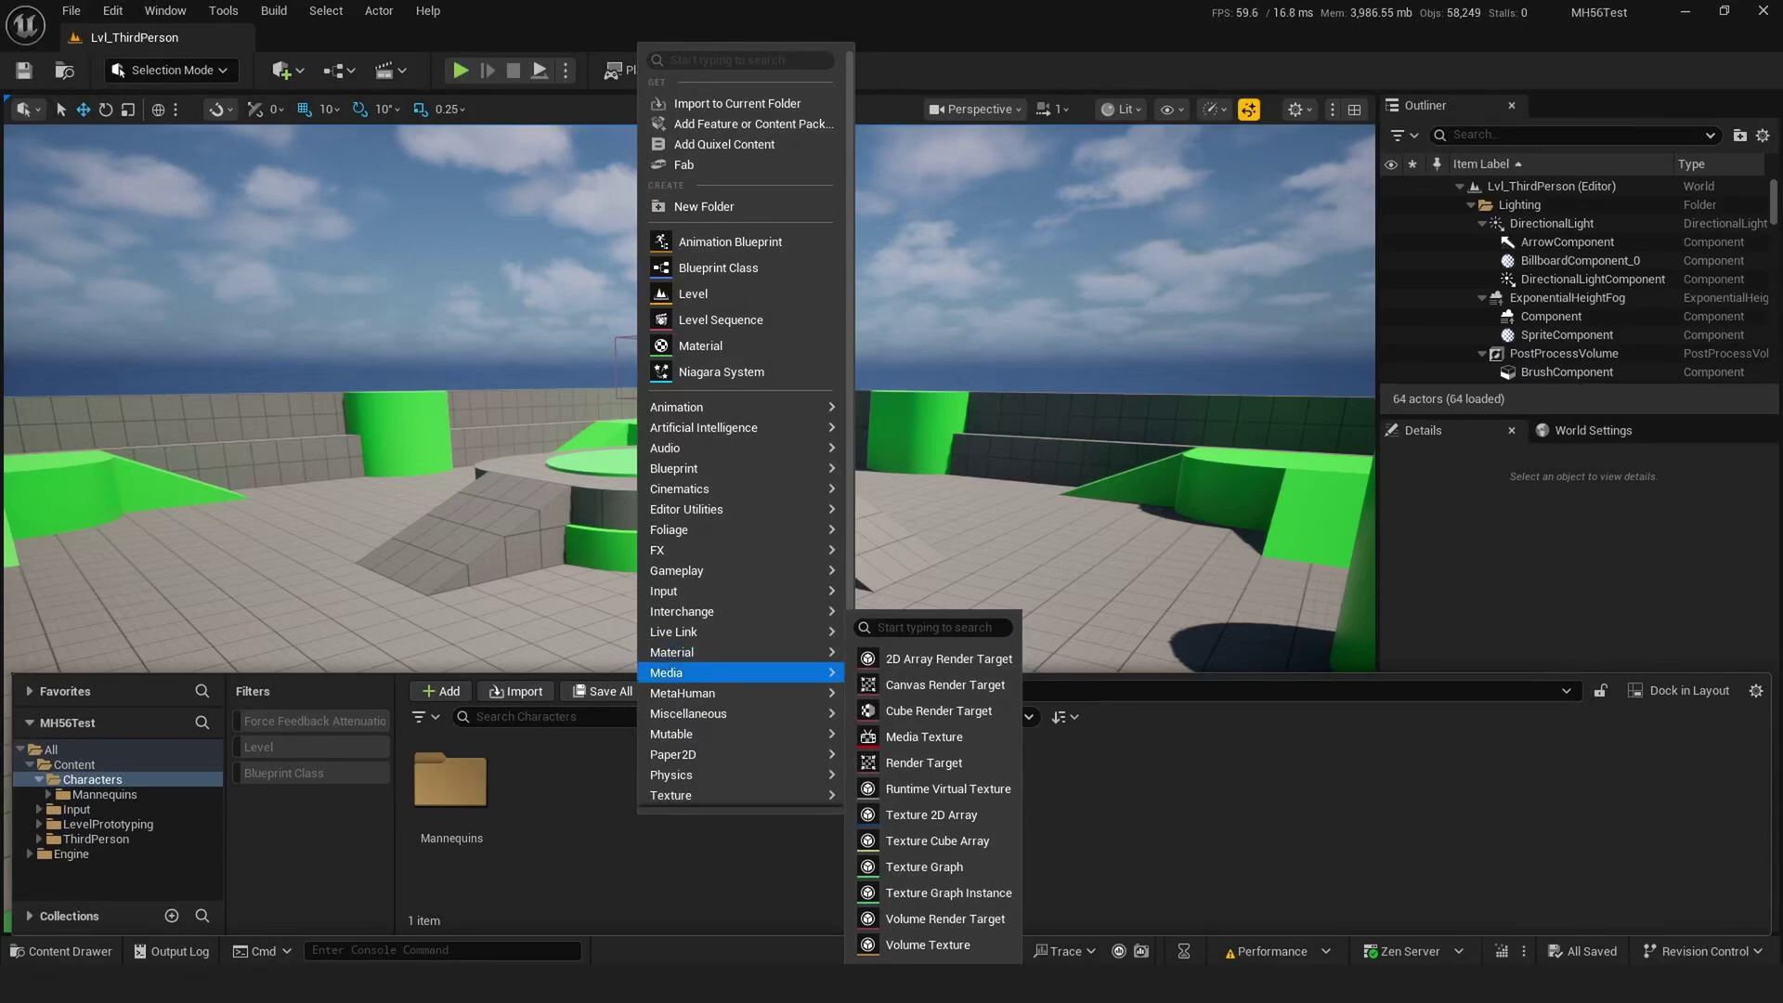
mouse_move(687, 693)
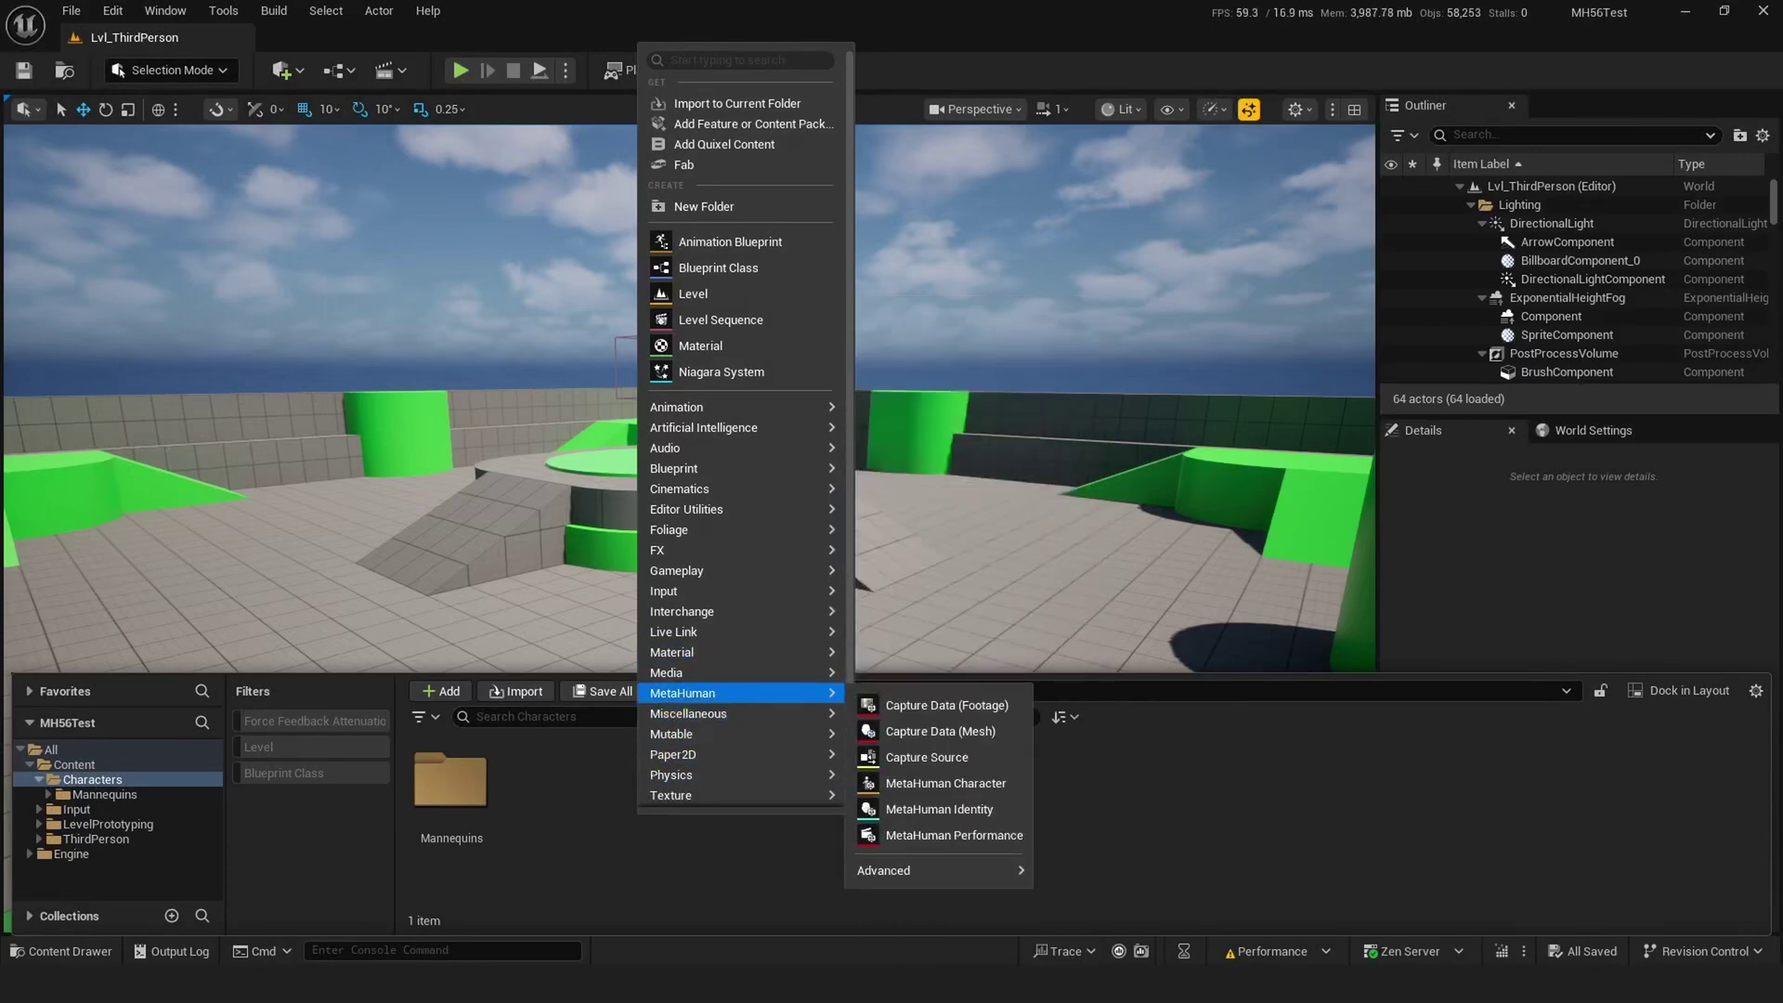
left_click(946, 783)
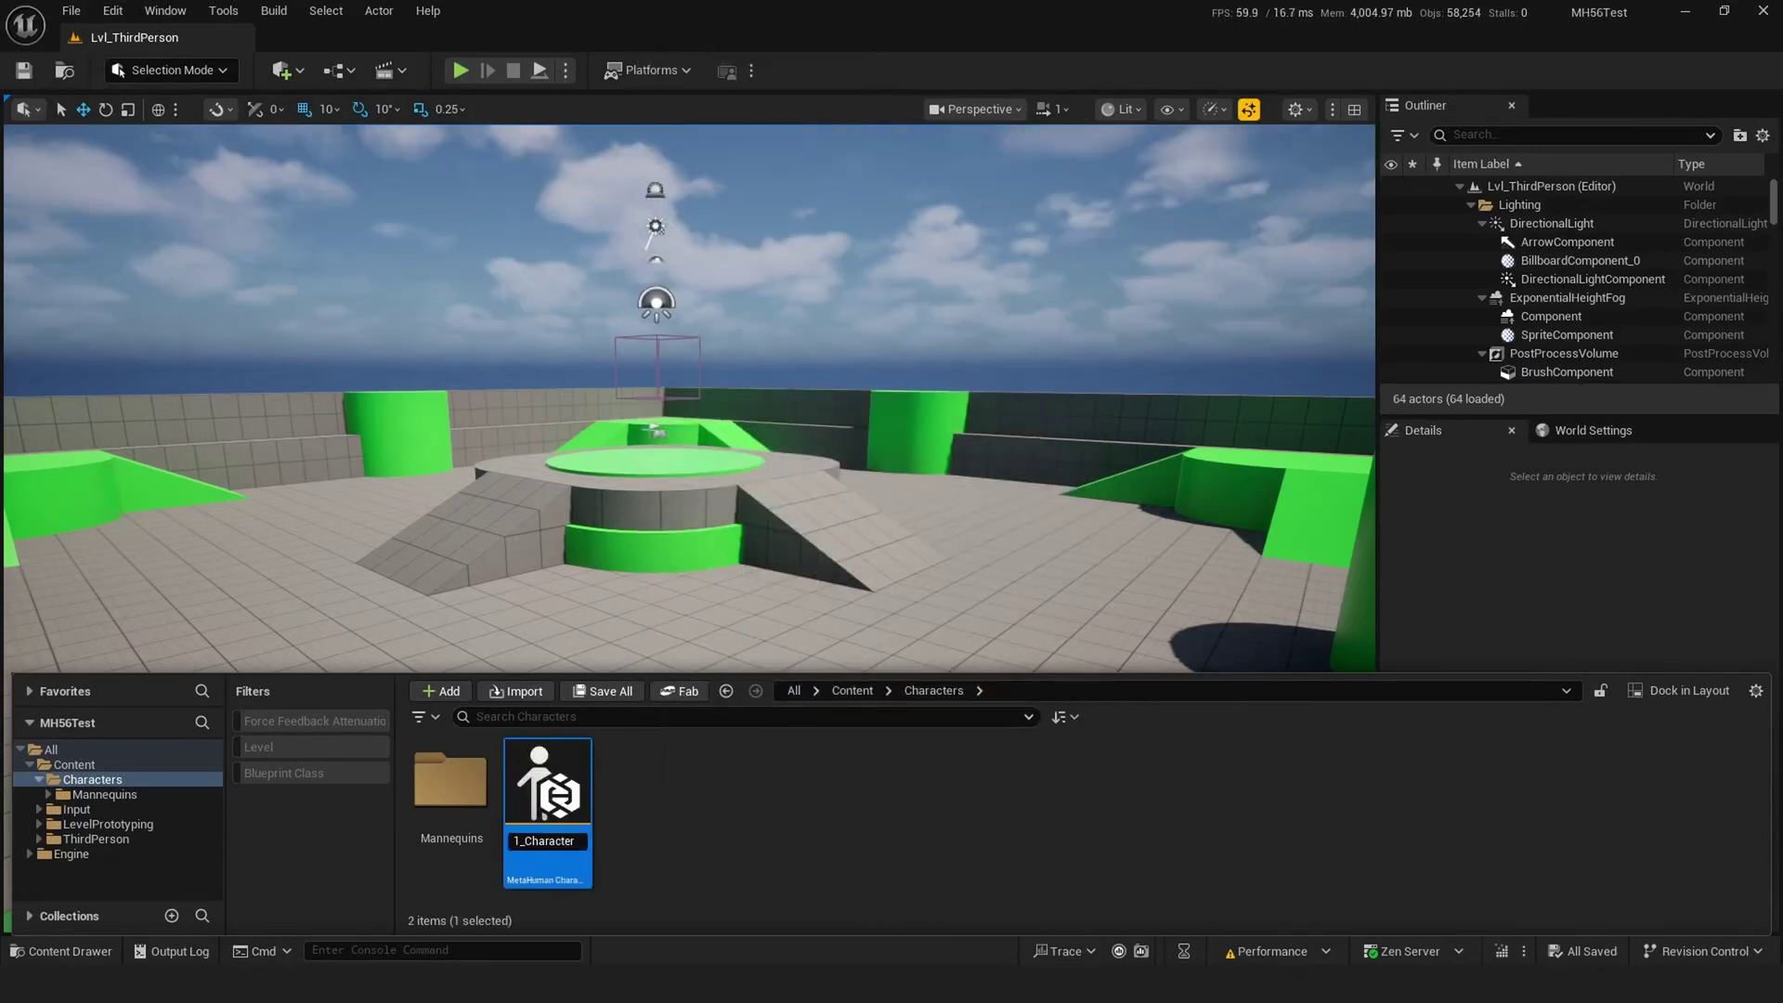
key("Return")
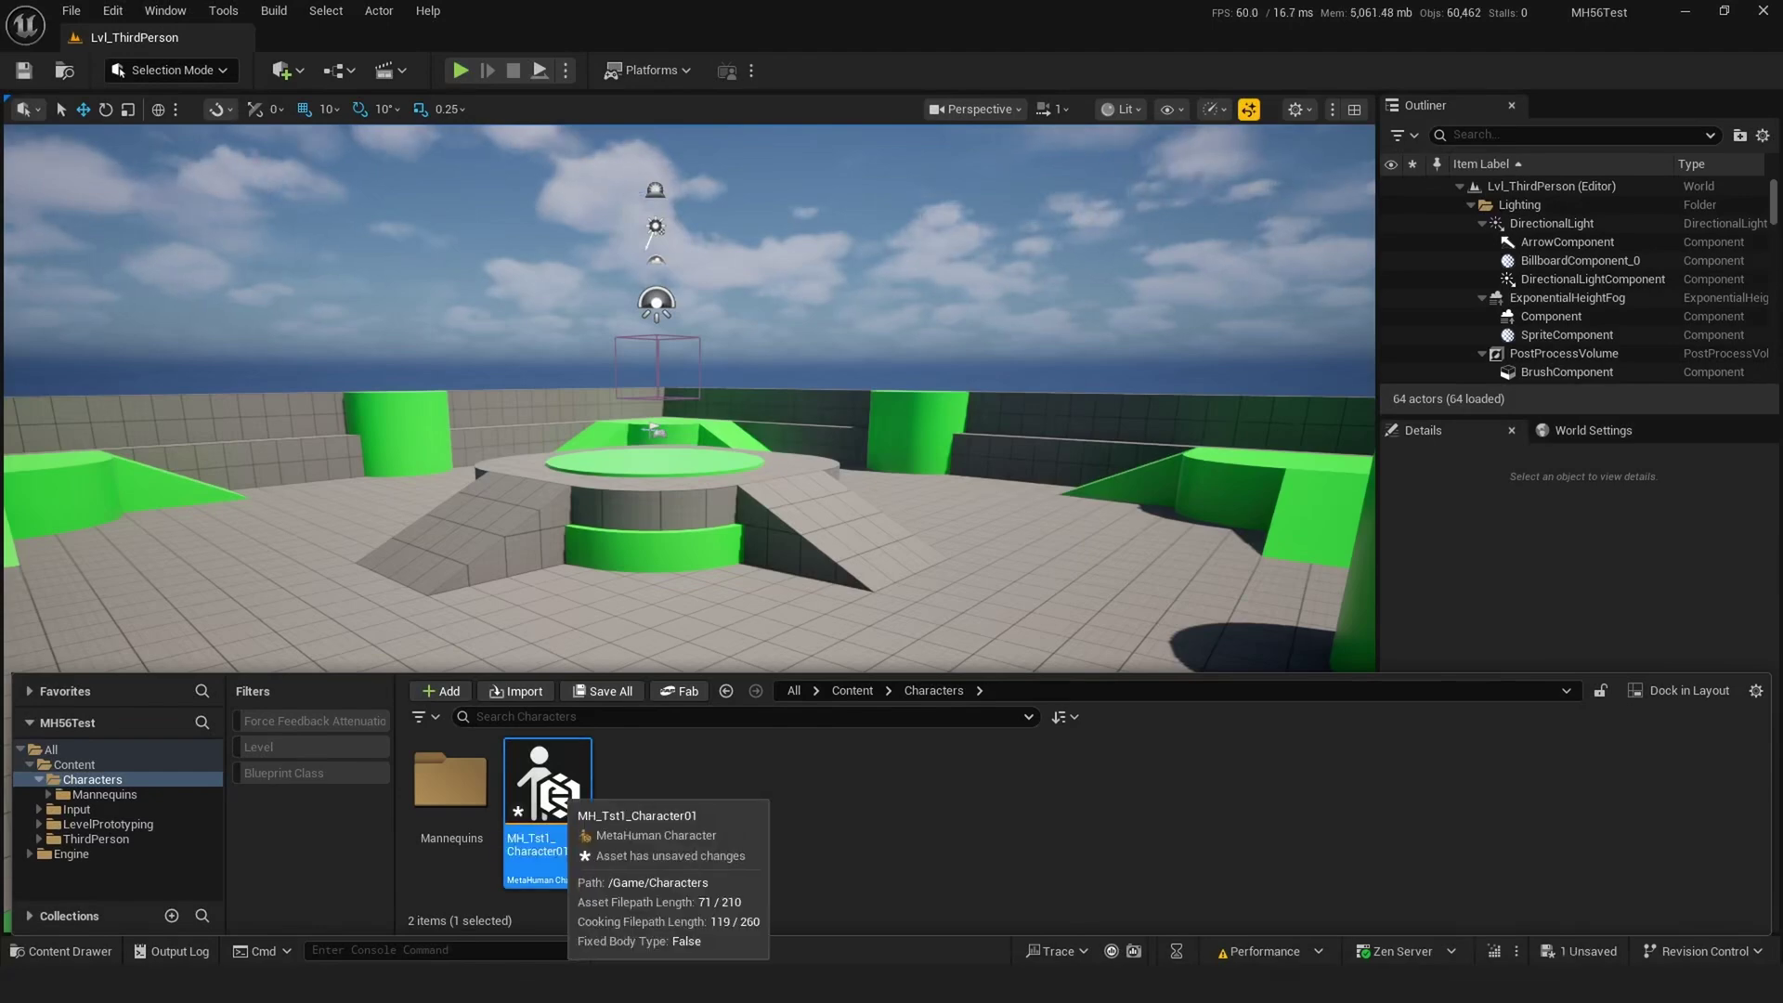
Open MH_Tst1_Character01, restart the editor to apply the plugins, and show the Presets gallery.
double_click(548, 790)
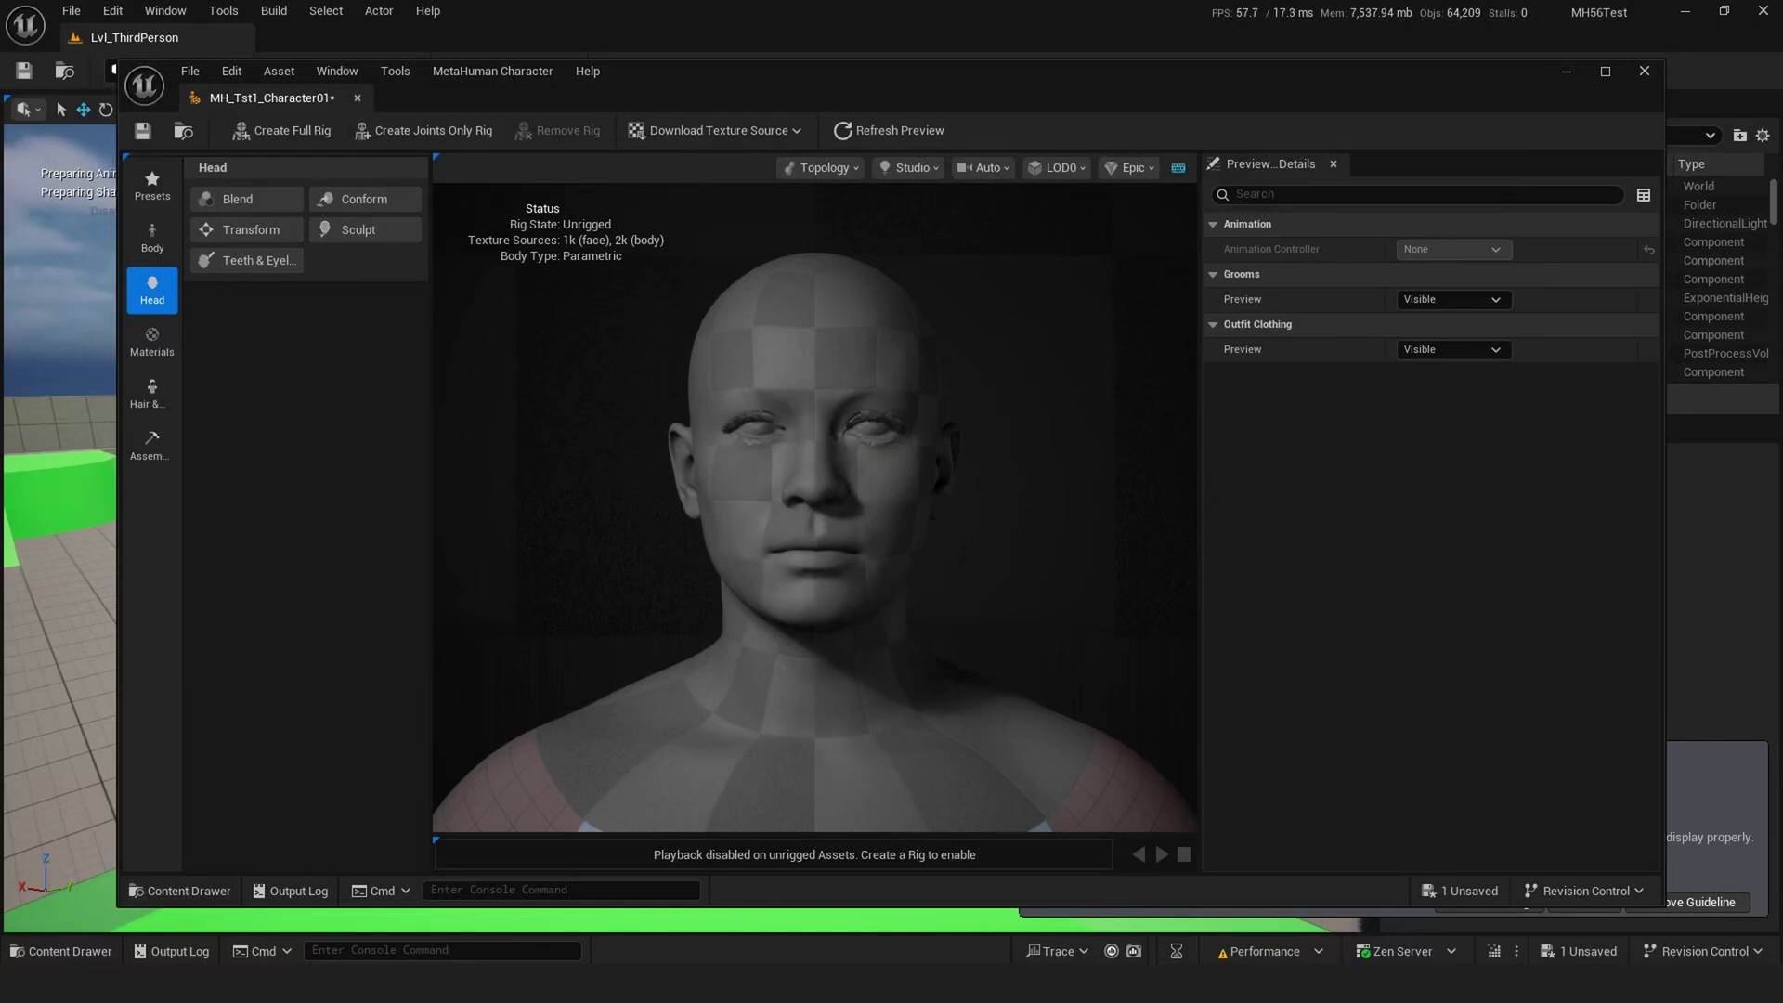
mouse_move(1326, 66)
left_mouse_down()
mouse_move(1014, 59)
mouse_move(712, 152)
left_mouse_up()
left_click(1489, 902)
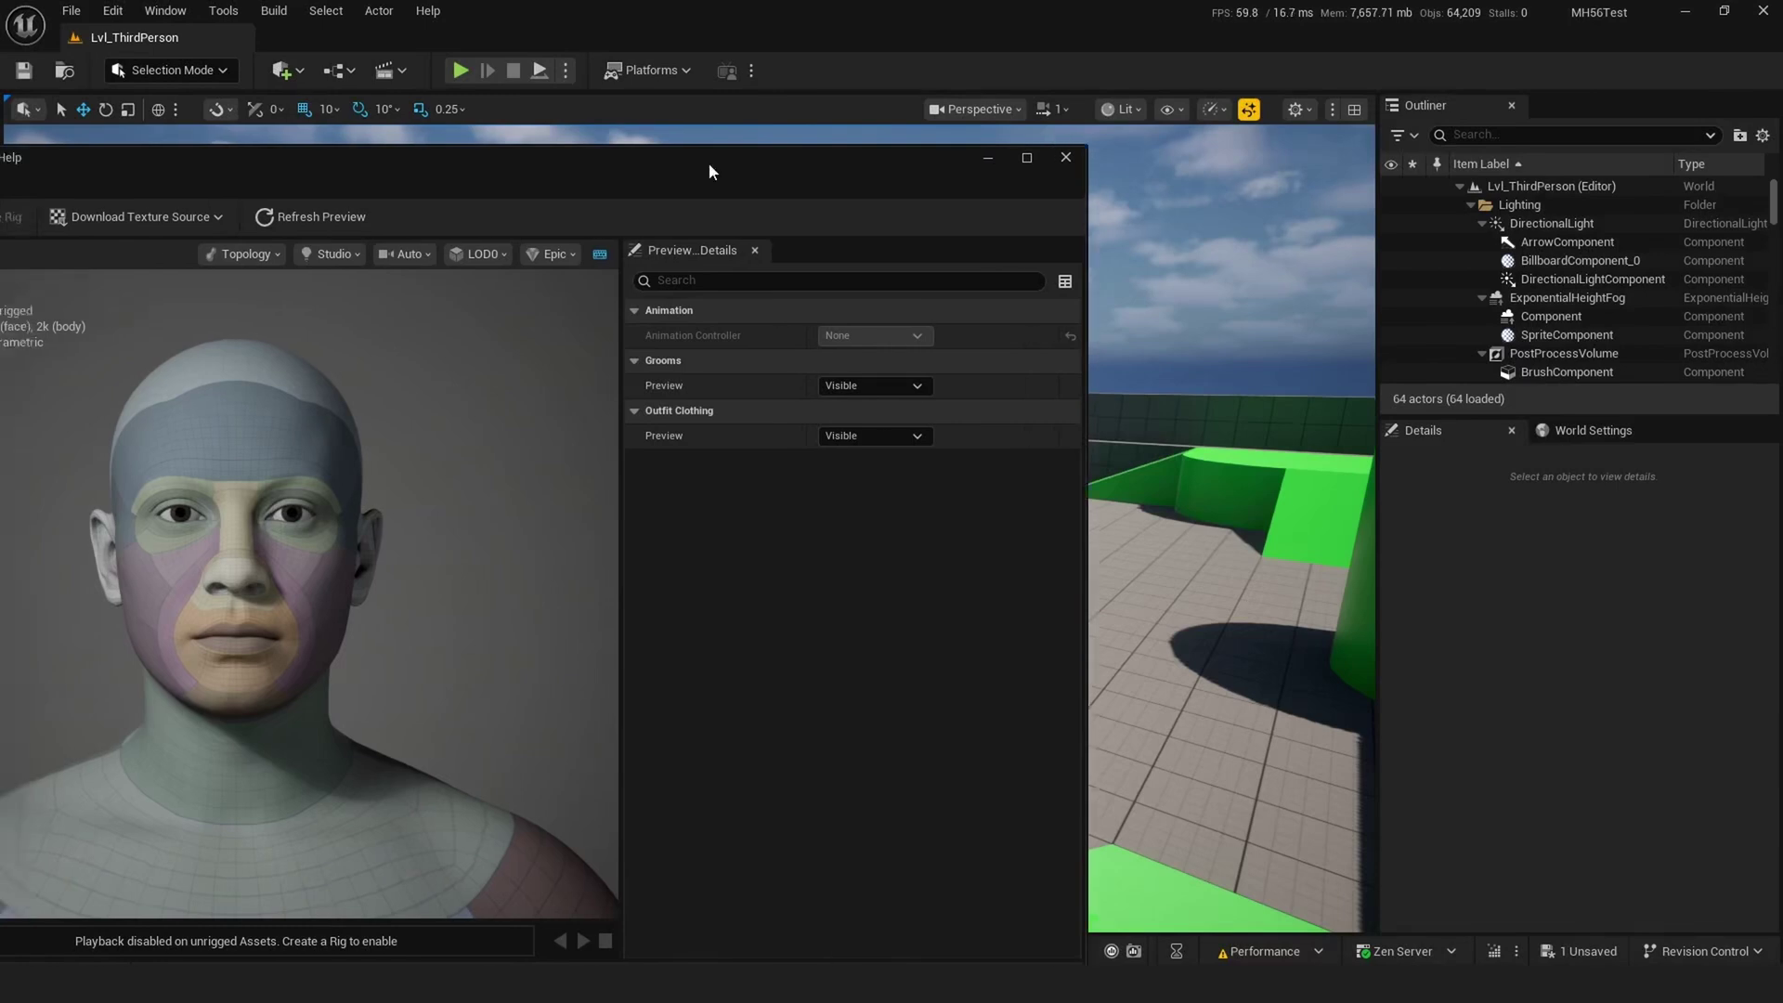
left_click_drag(716, 168, 1399, 143)
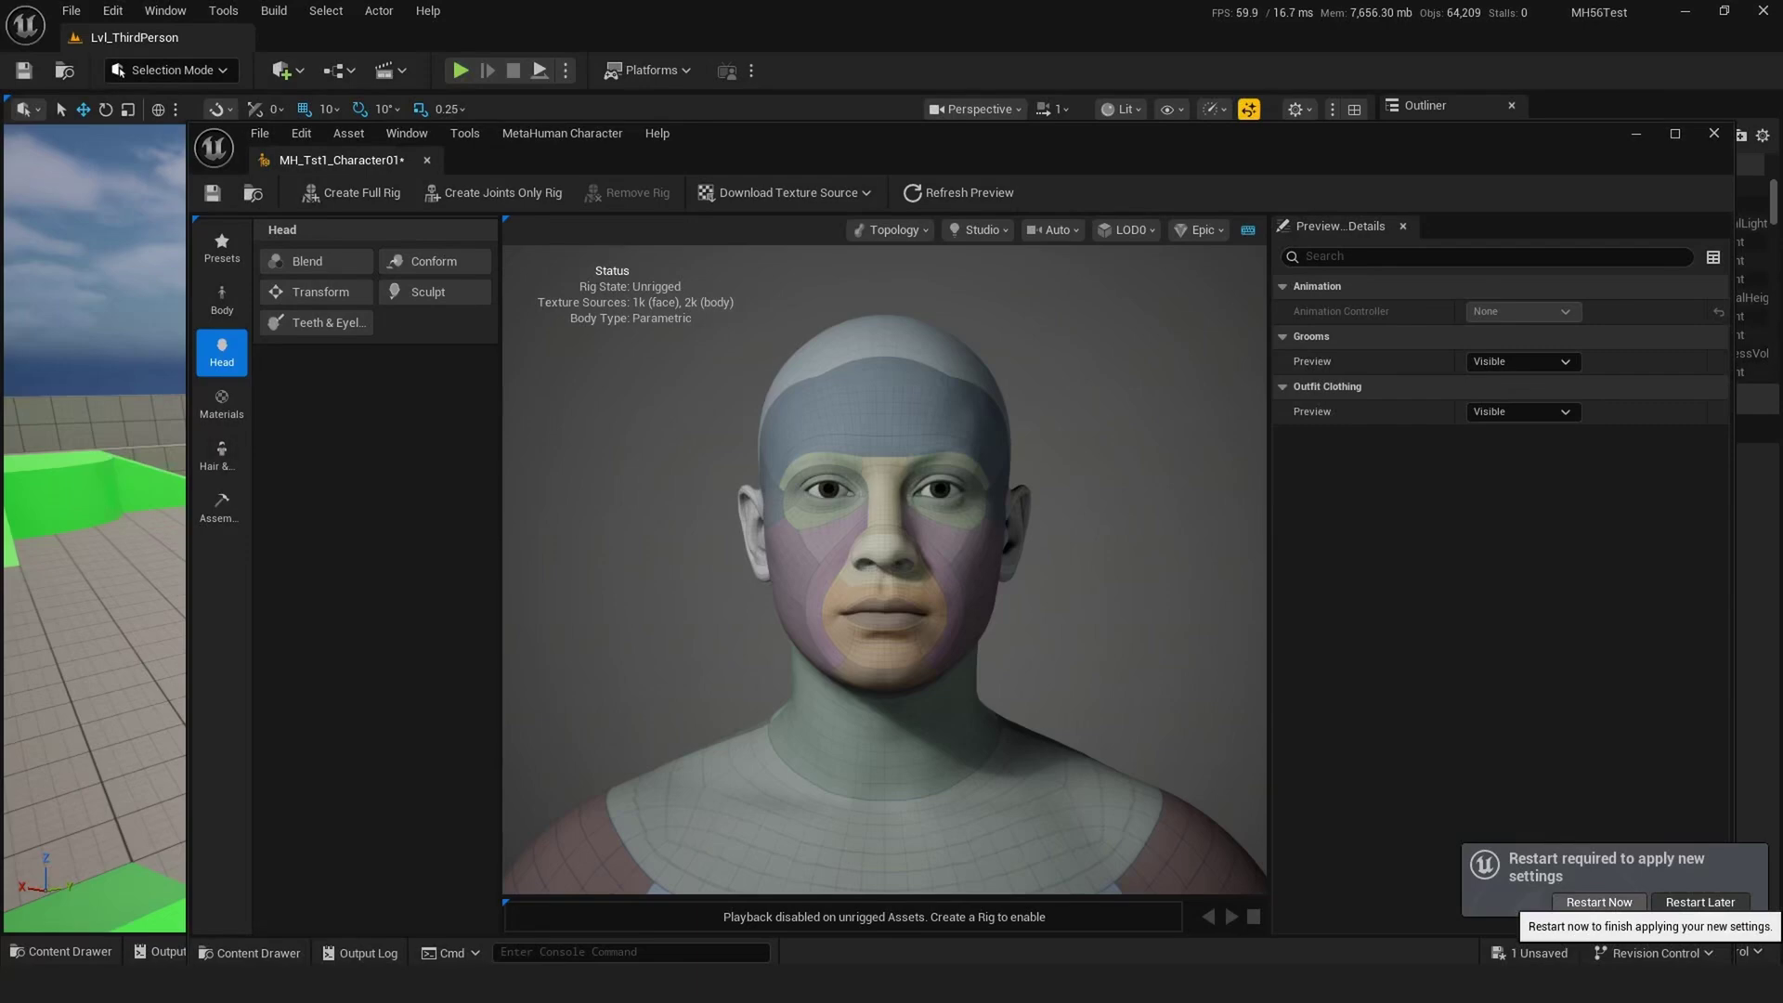
left_click(1599, 902)
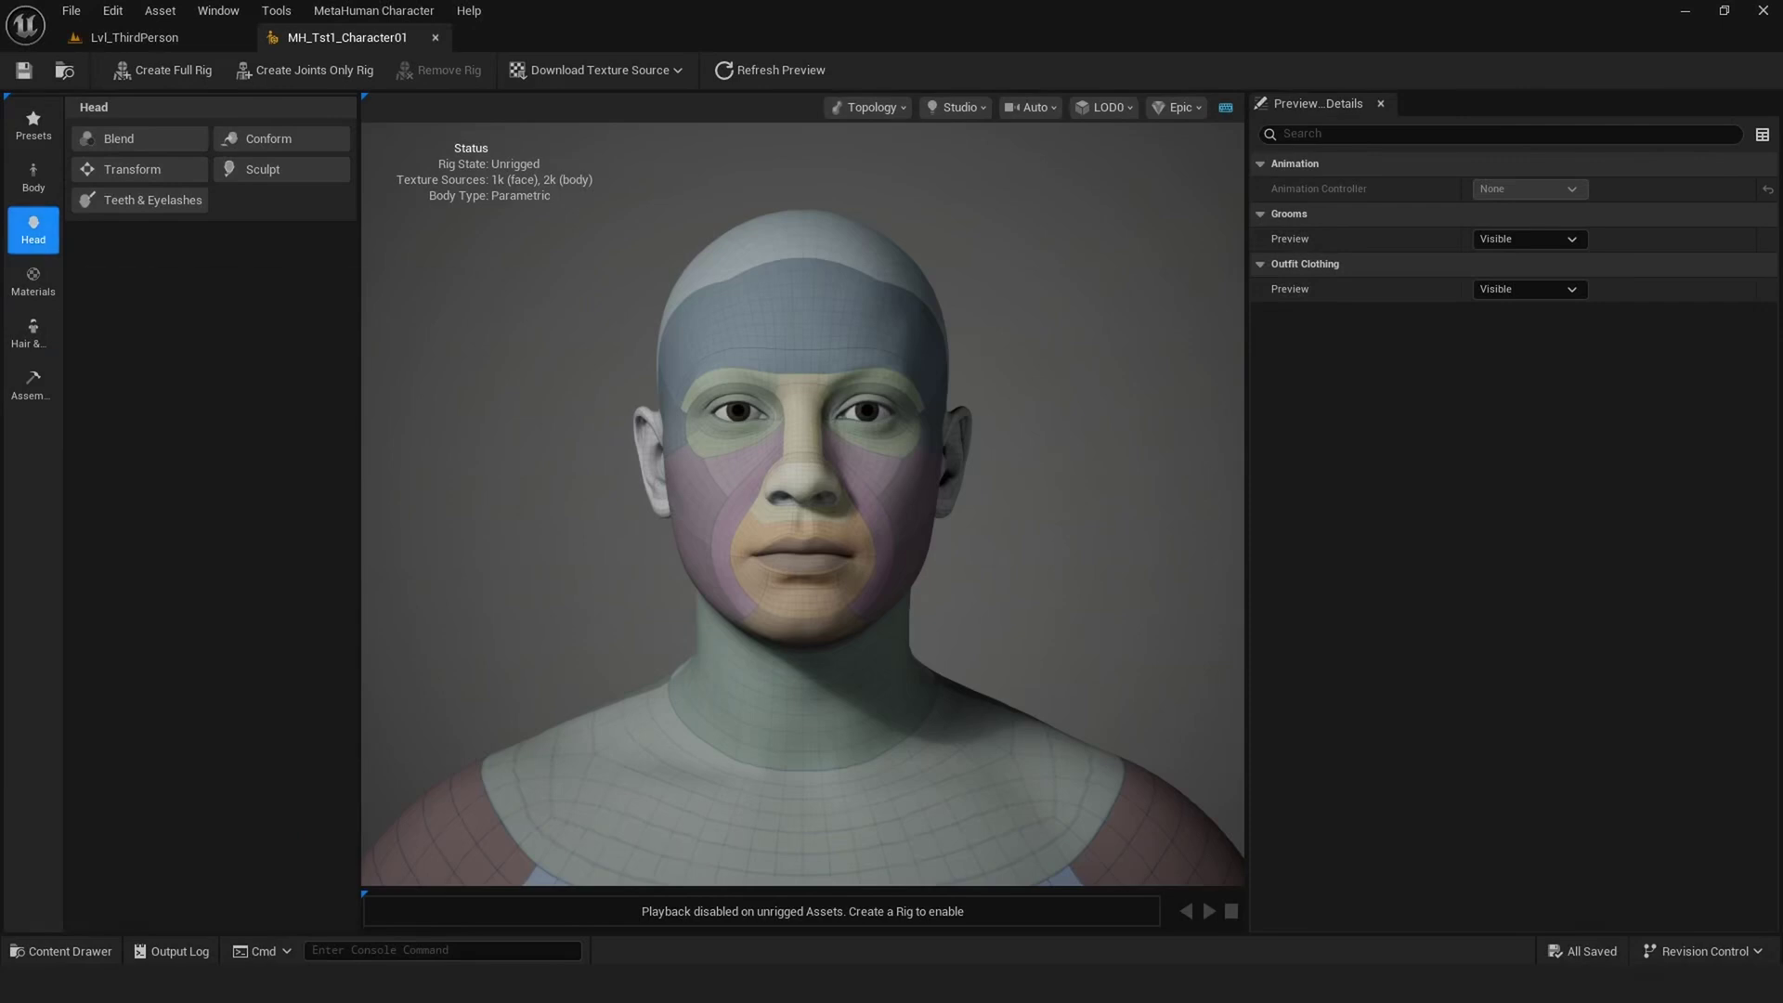
left_click(34, 125)
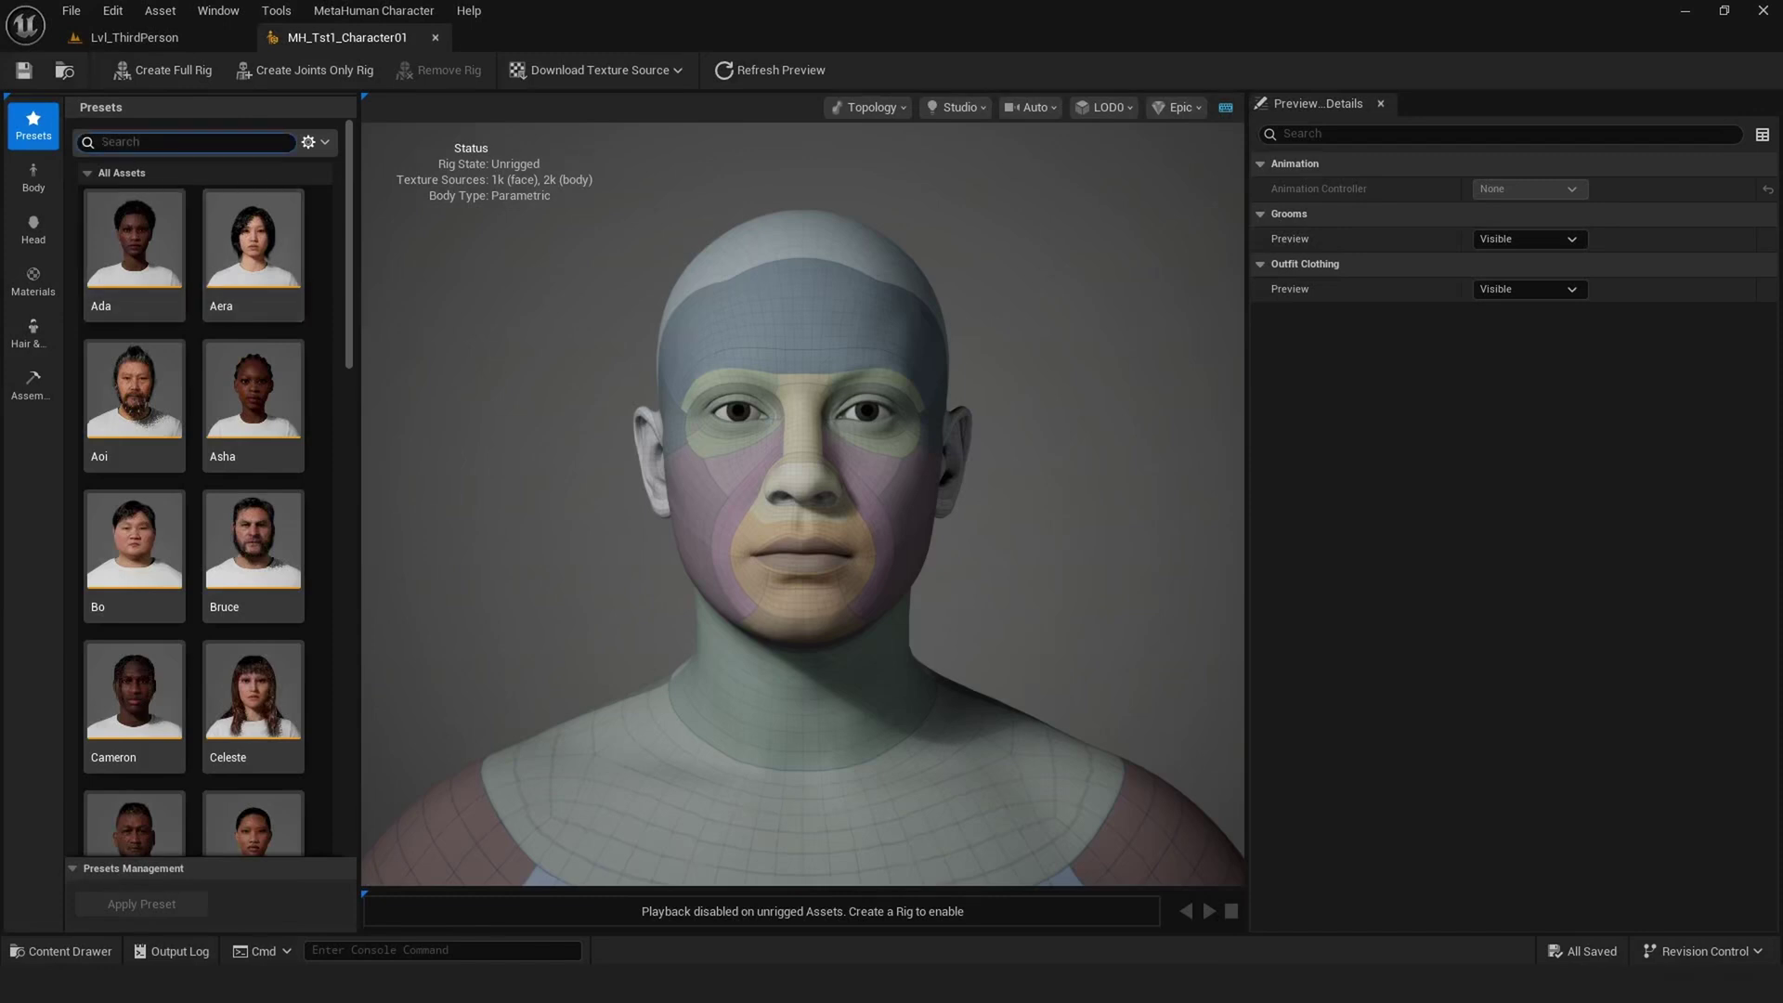
Apply the Bruce preset to MH_Tst1_Character01, reapplying it after the crash restart.
left_click(265, 534)
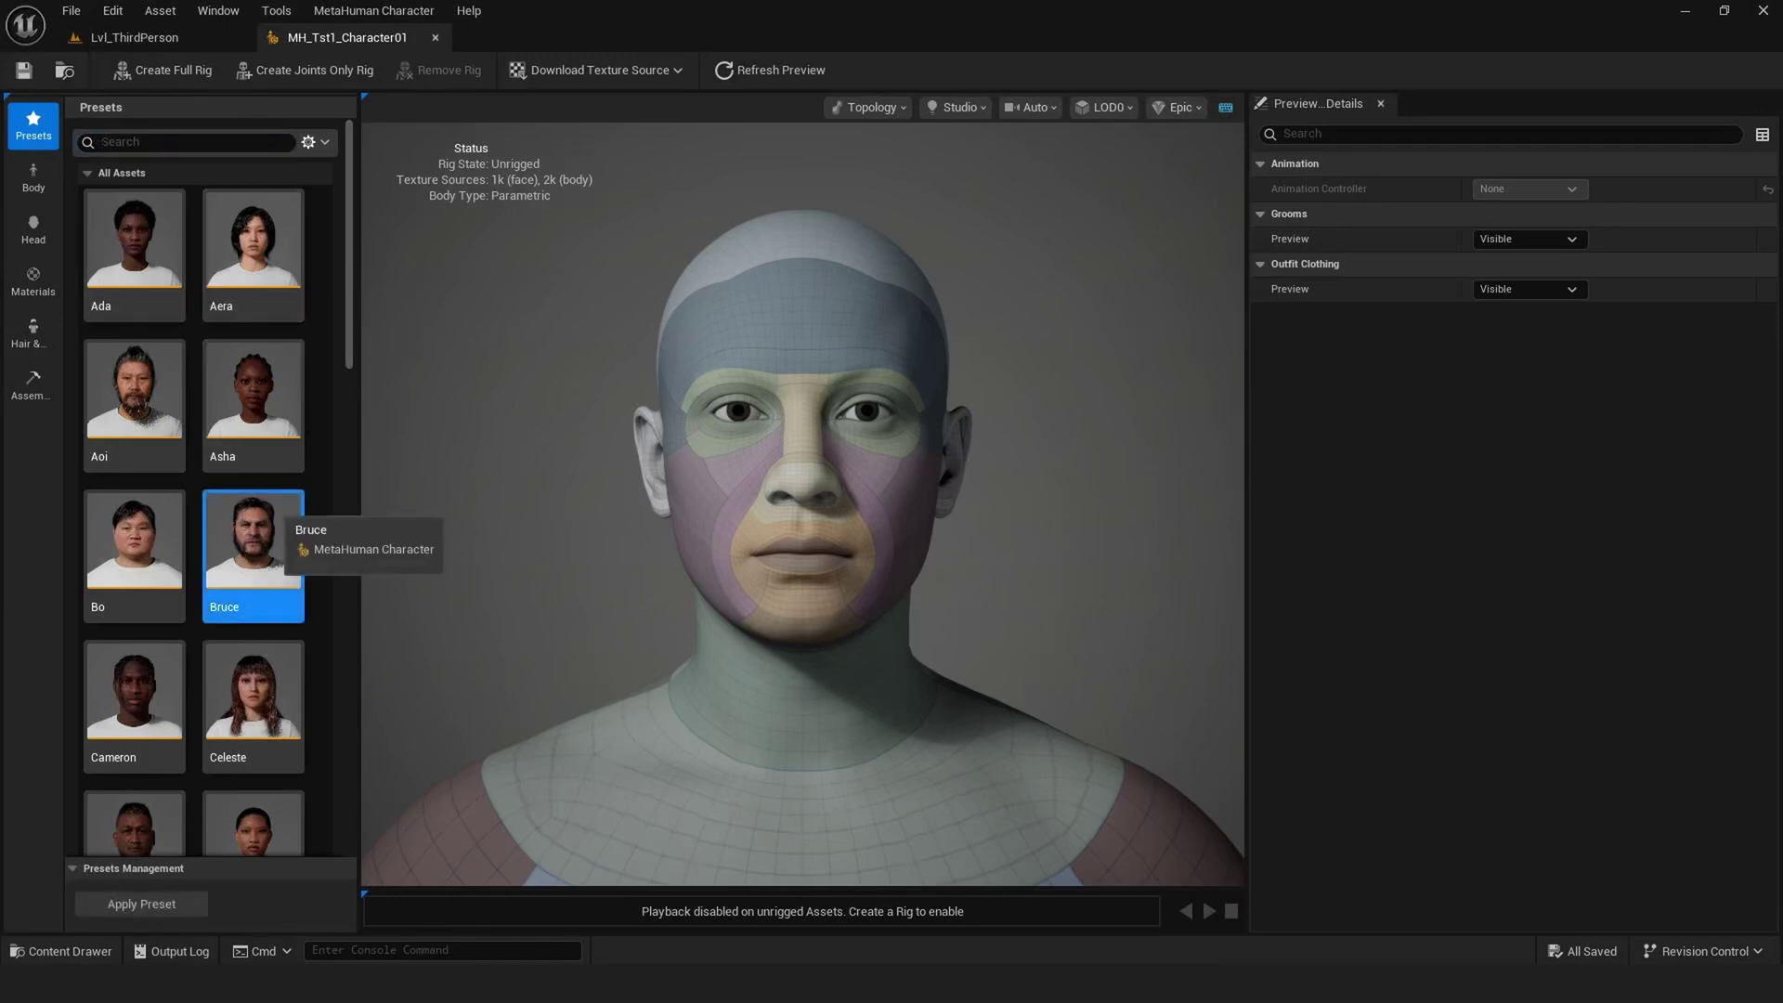
left_click(142, 904)
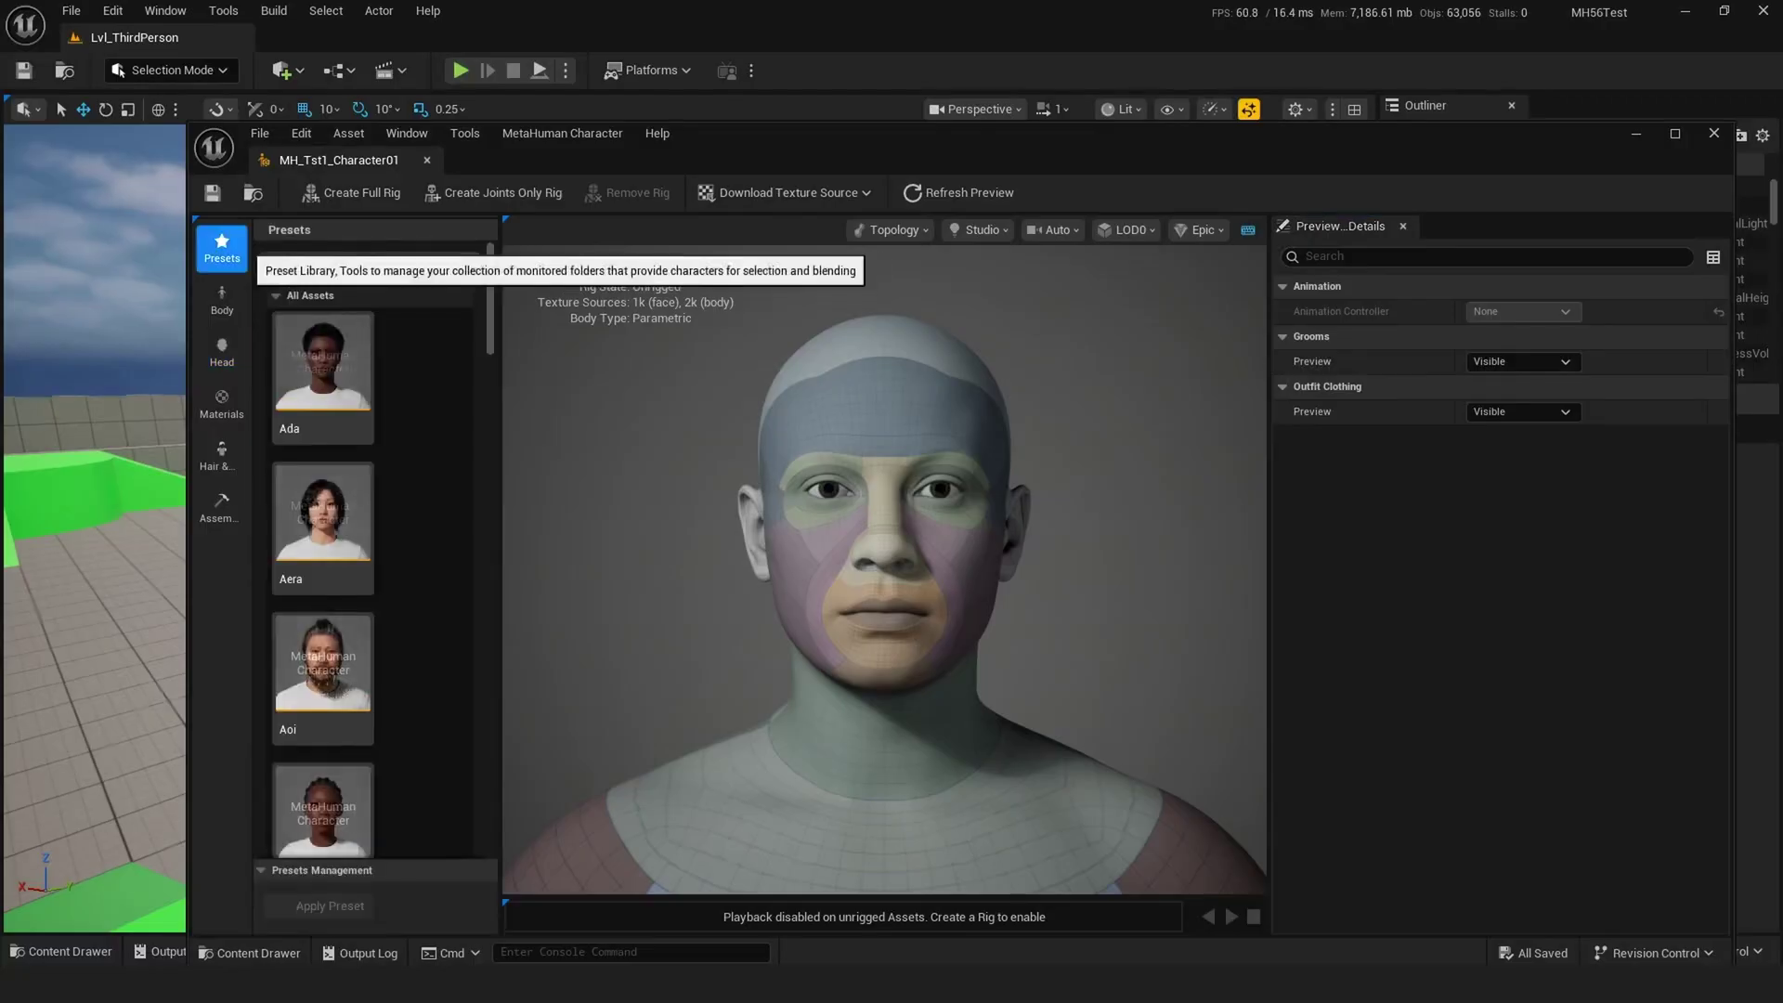
scroll(372, 548, "down", 10)
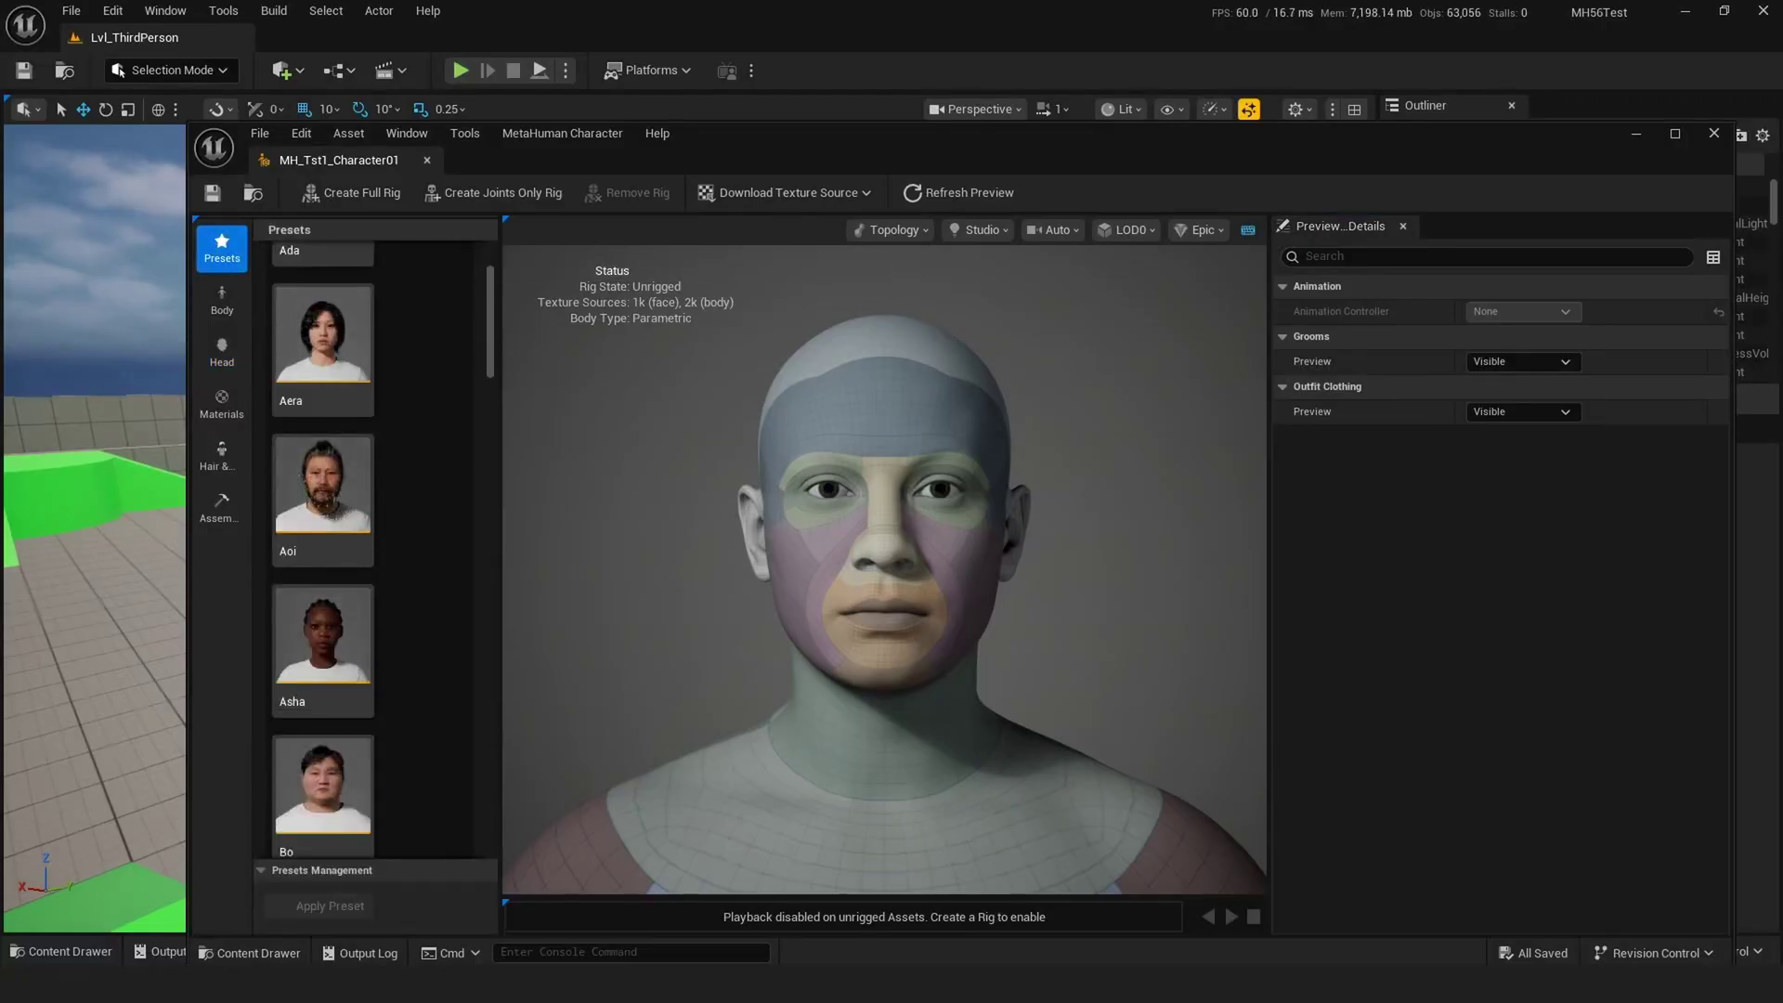
double_click(323, 613)
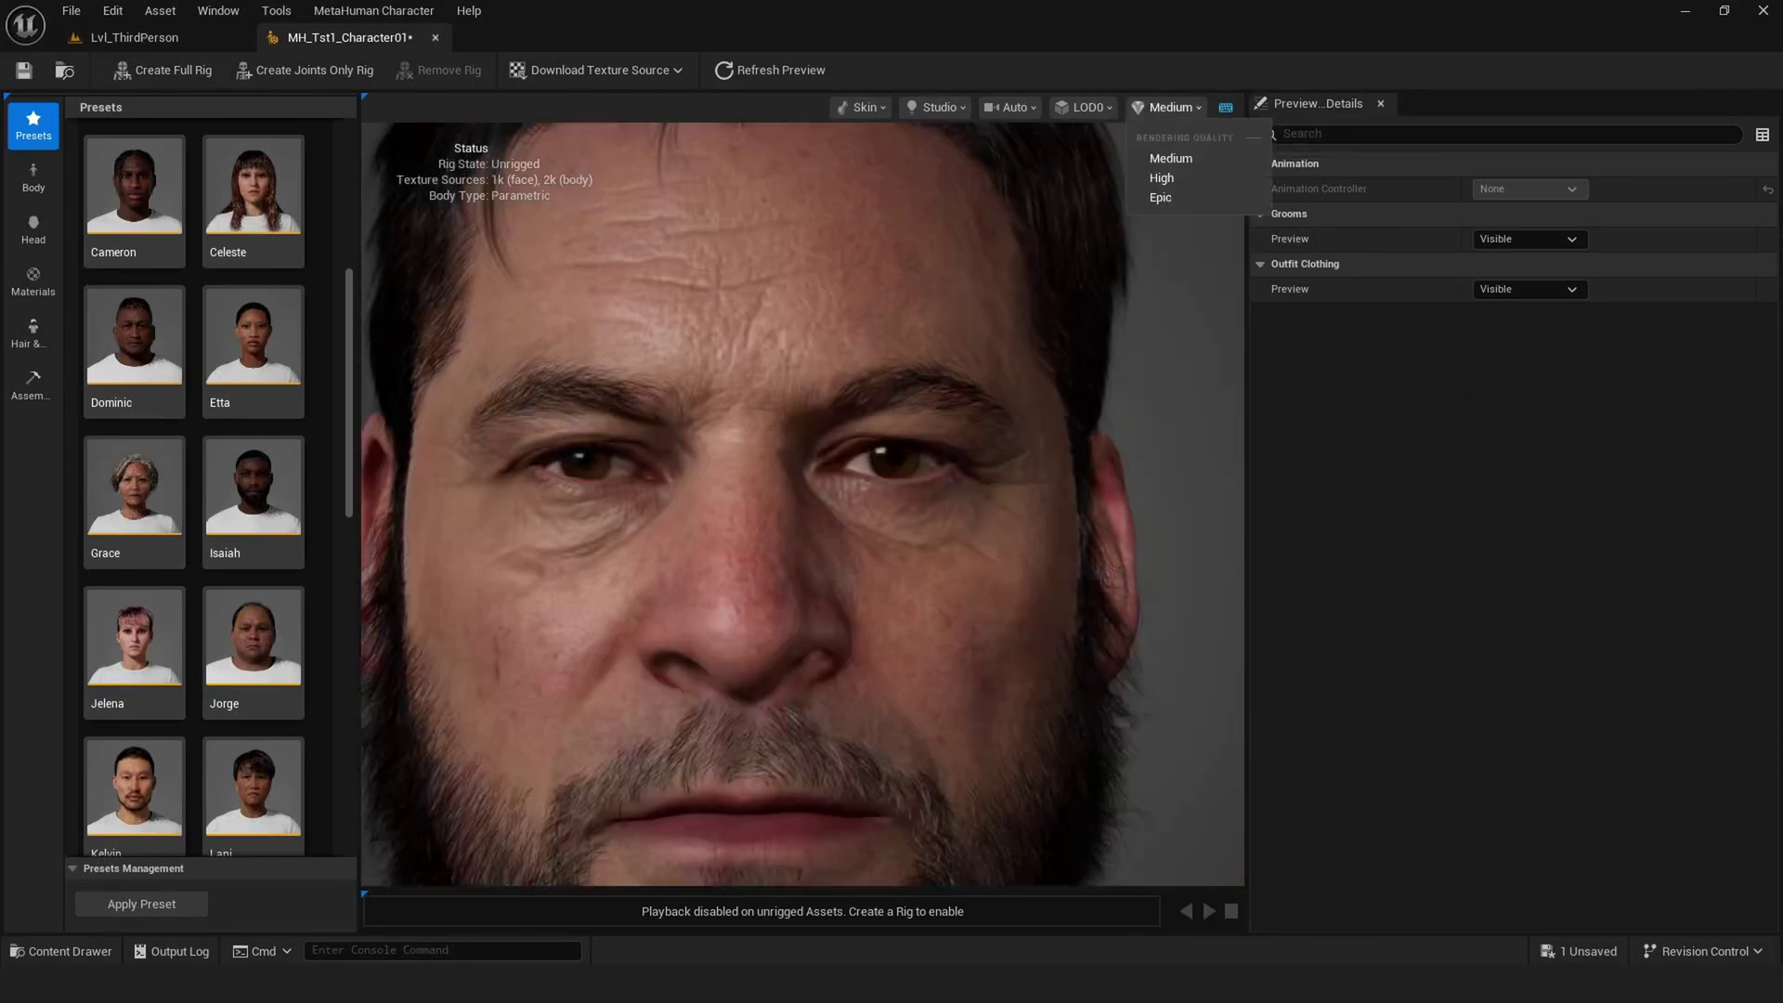
Set the preview rendering quality to High, then back to Medium.
left_click(1162, 178)
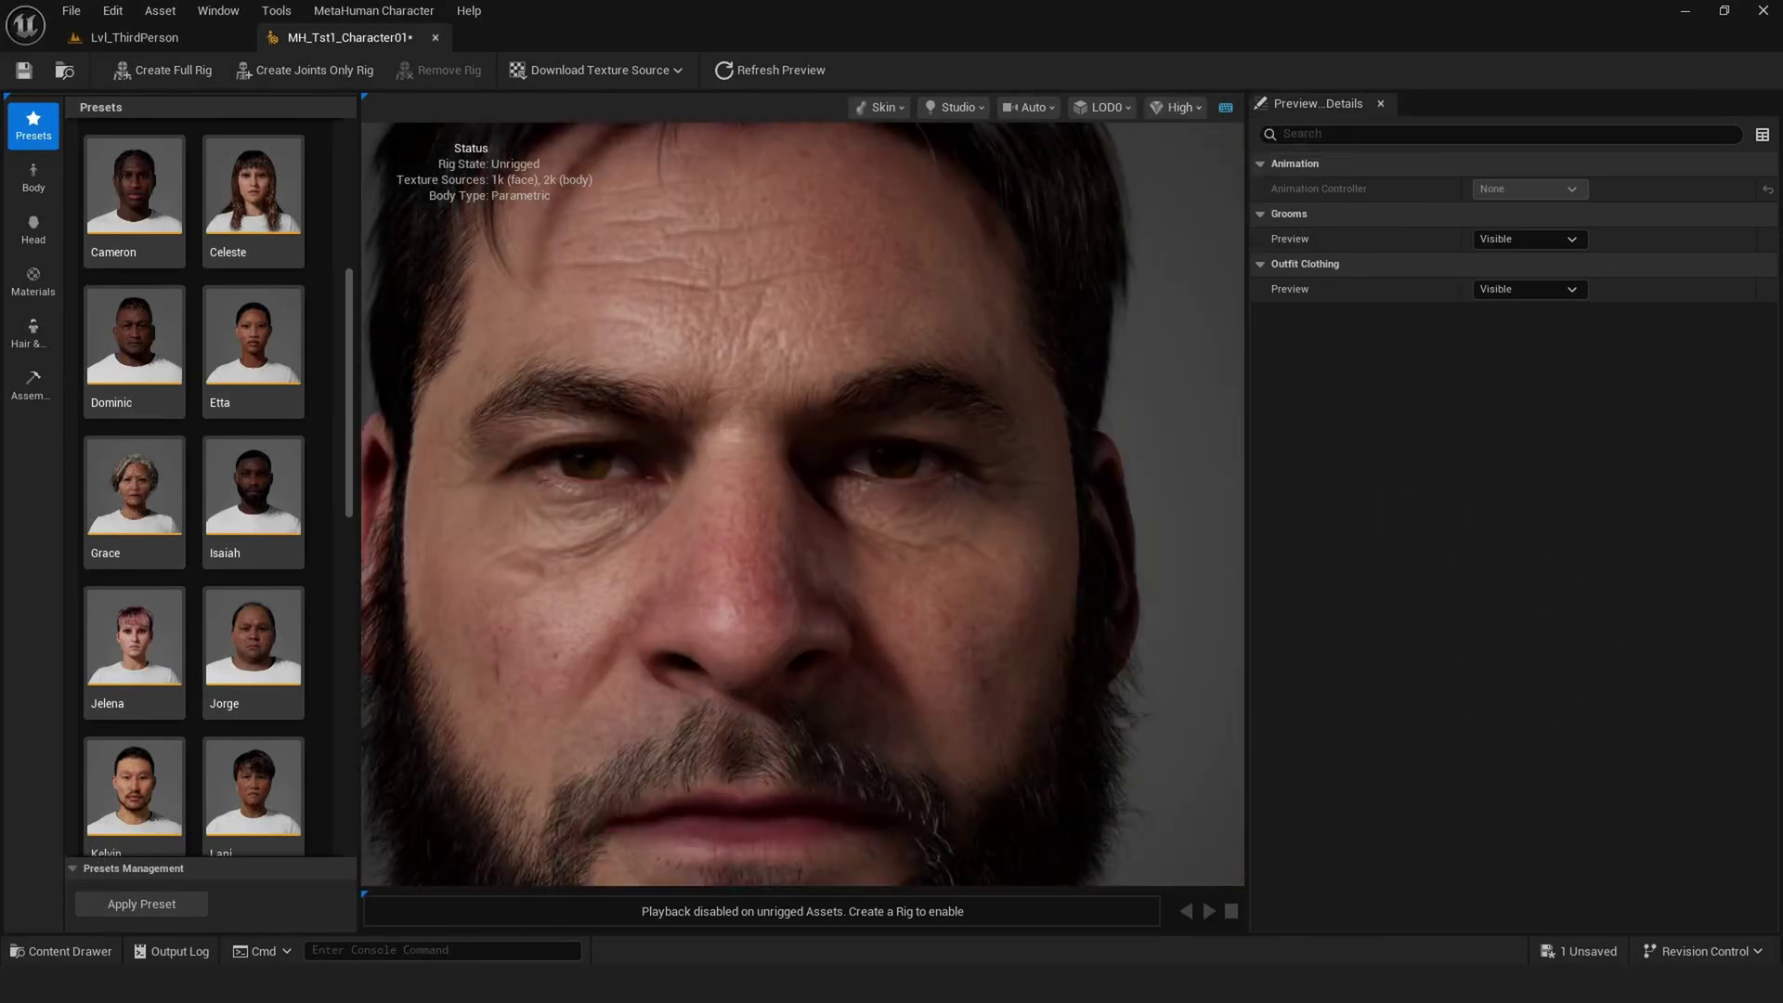
left_click(1176, 107)
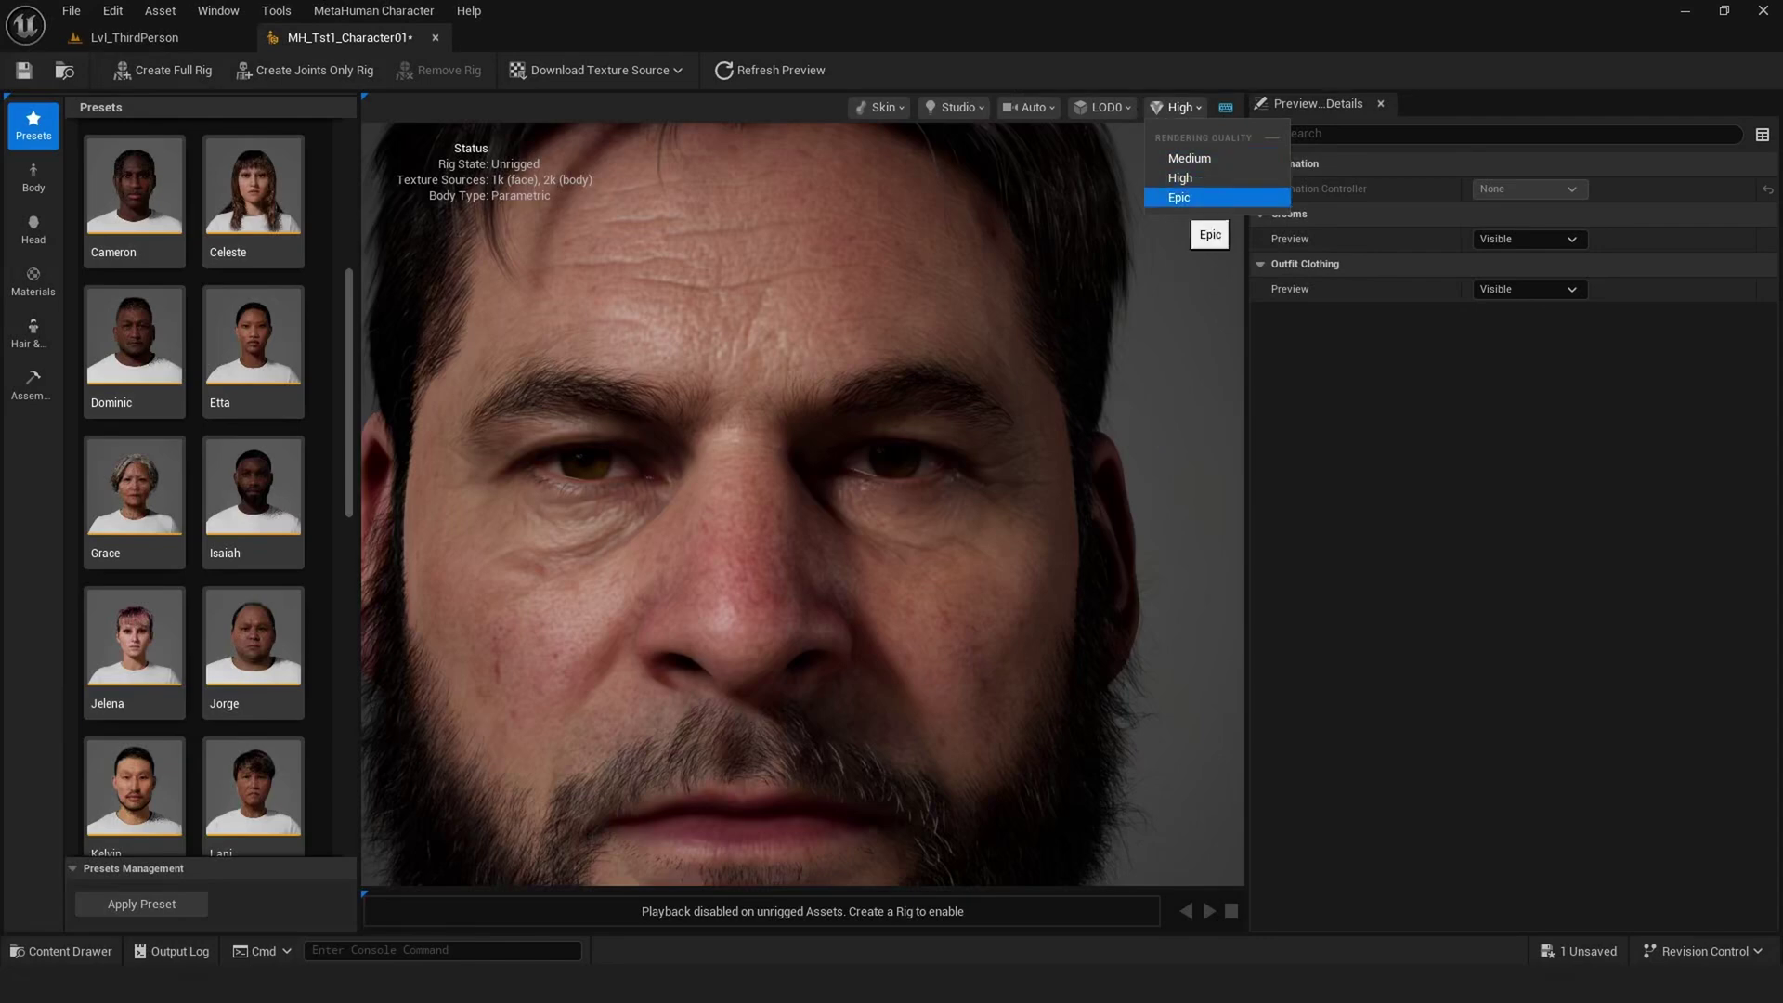
left_click(1193, 188)
Cycle the preview camera through Face, Body and Far framings, ending on Auto.
left_click(1010, 107)
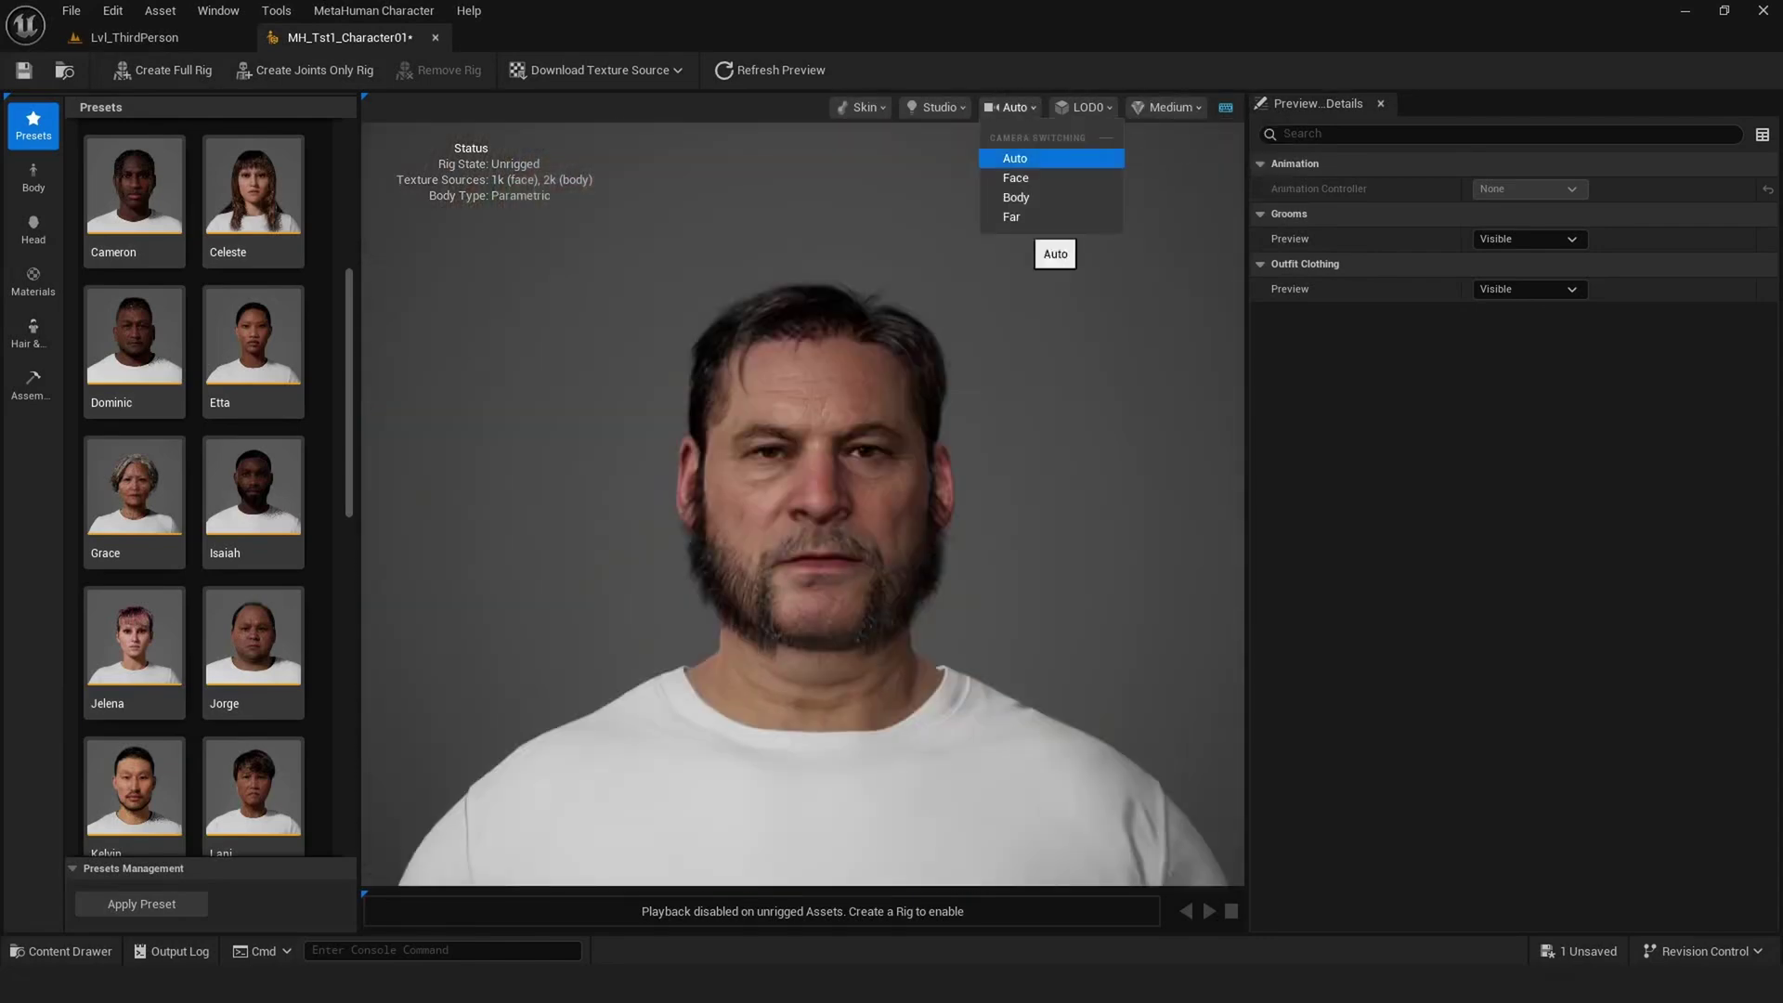
left_click(1013, 177)
left_click(1010, 106)
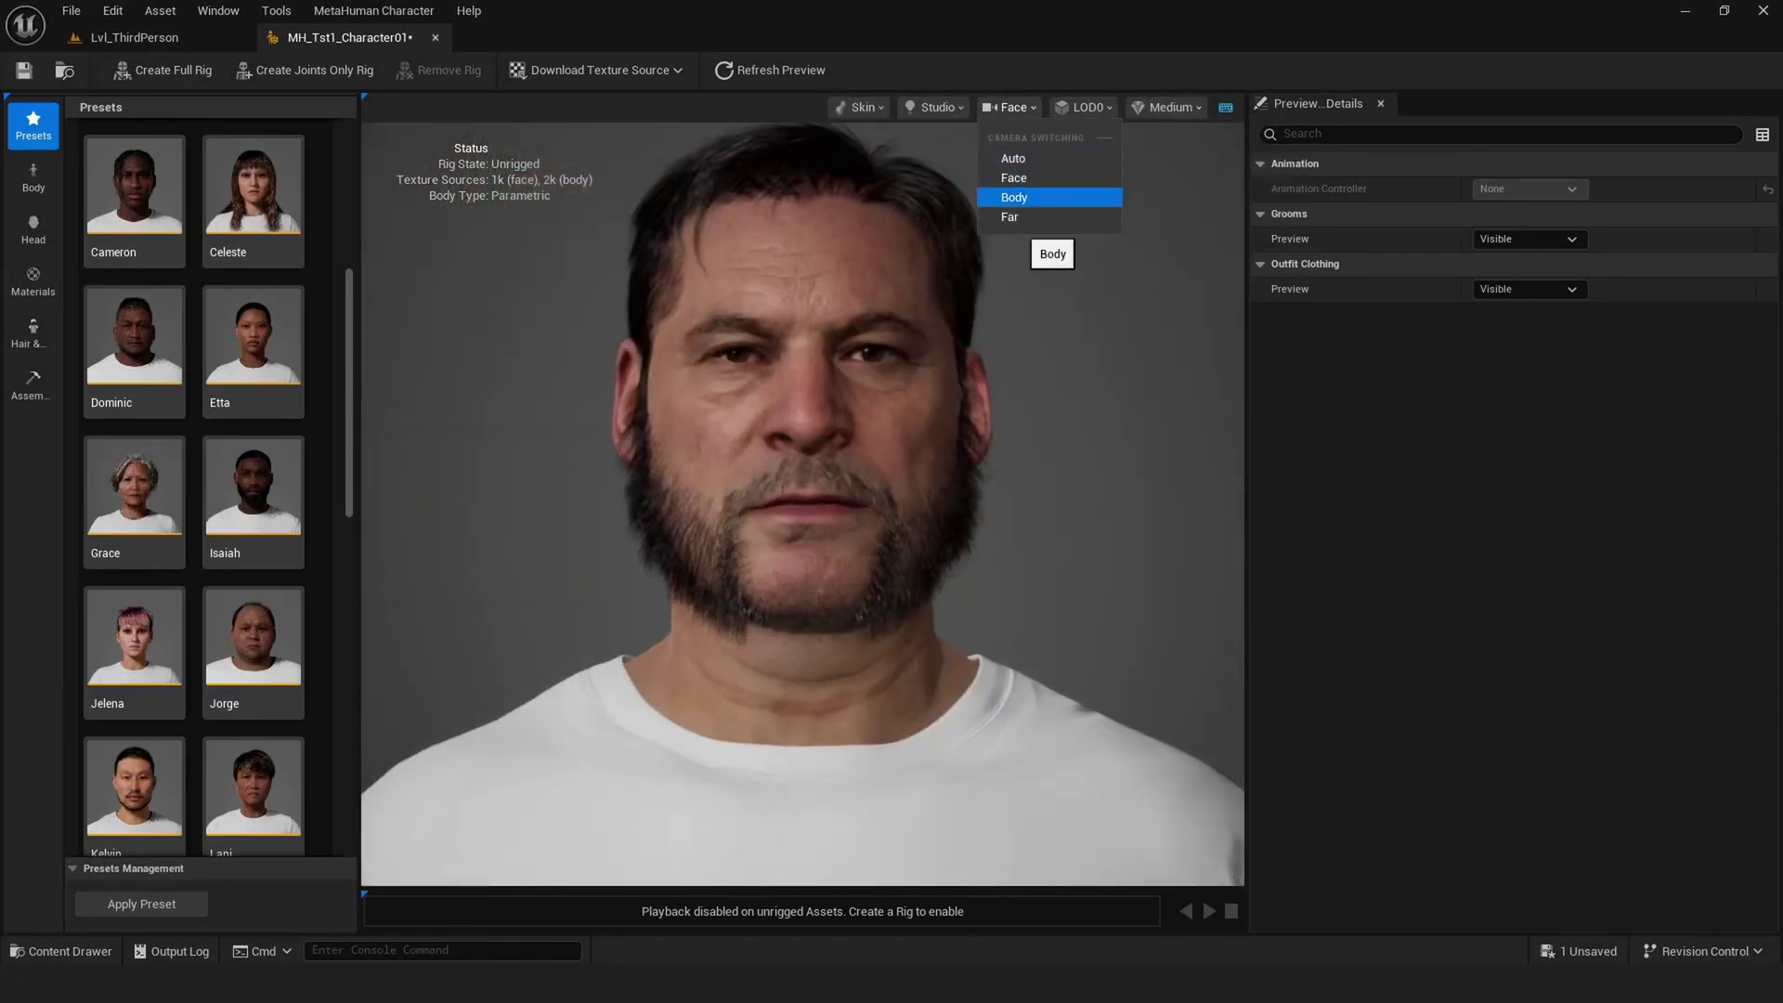
left_click(1017, 198)
left_click(1011, 107)
left_click(1018, 217)
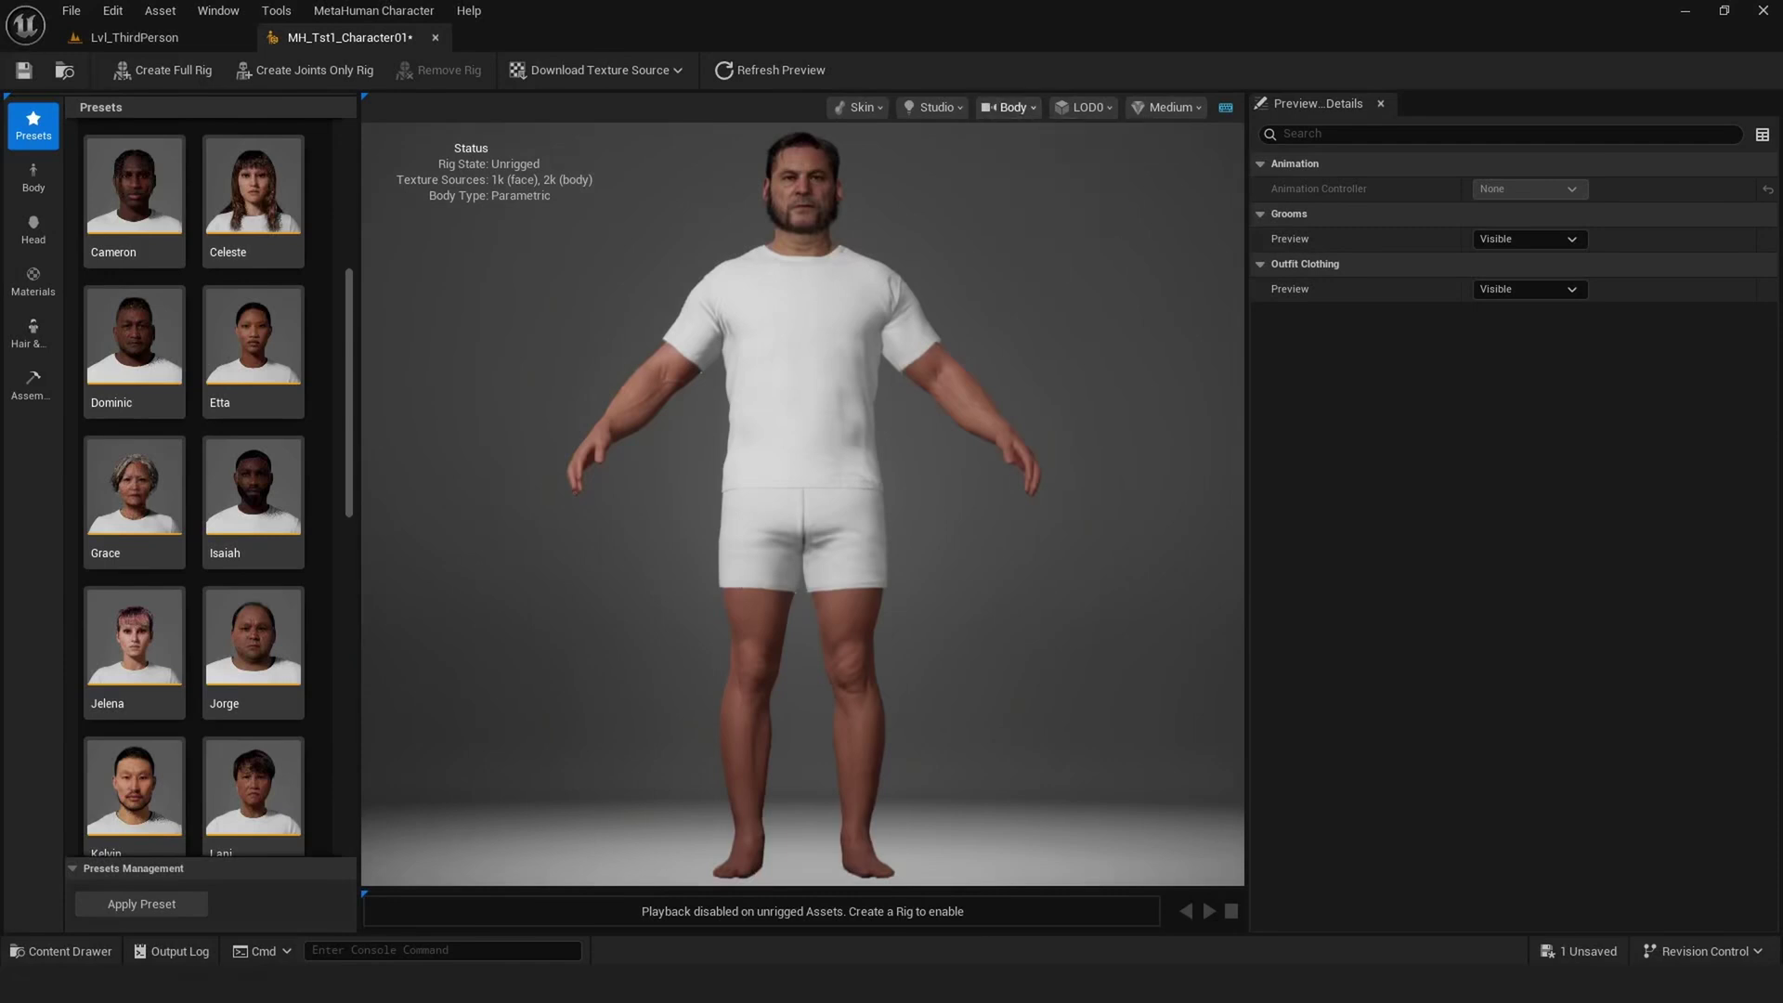
left_click(1012, 106)
left_click(1021, 158)
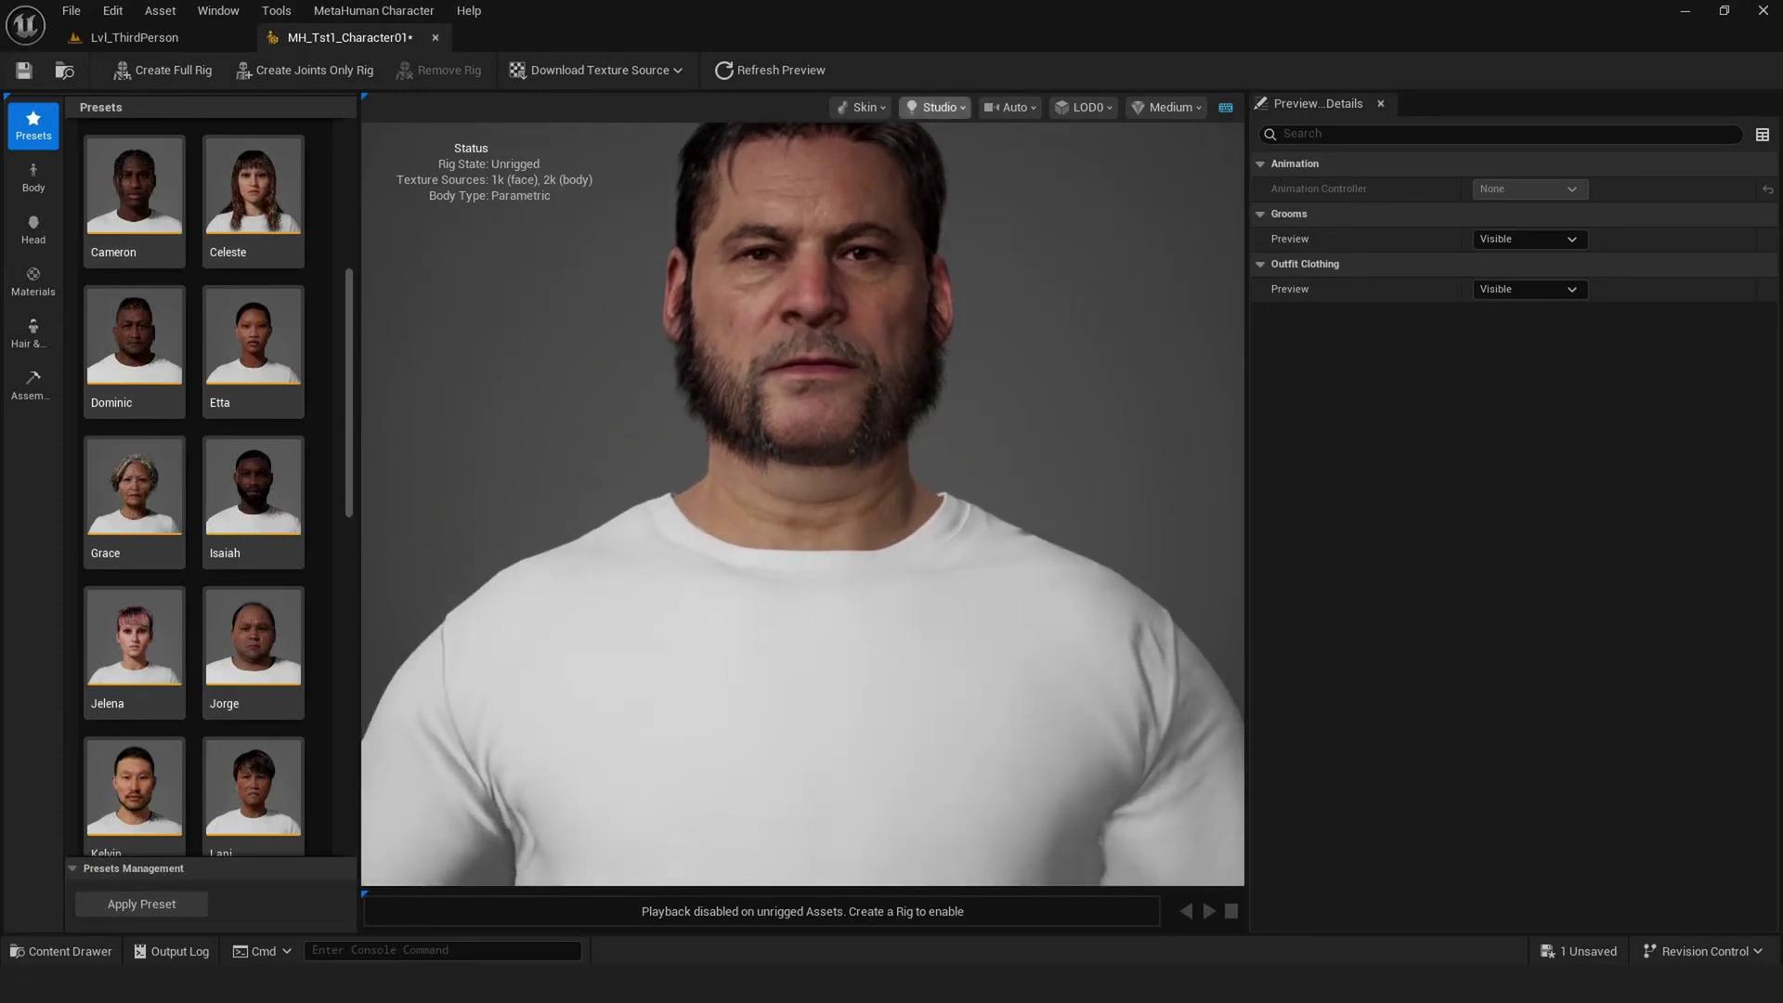
left_click(936, 107)
left_click(1113, 192)
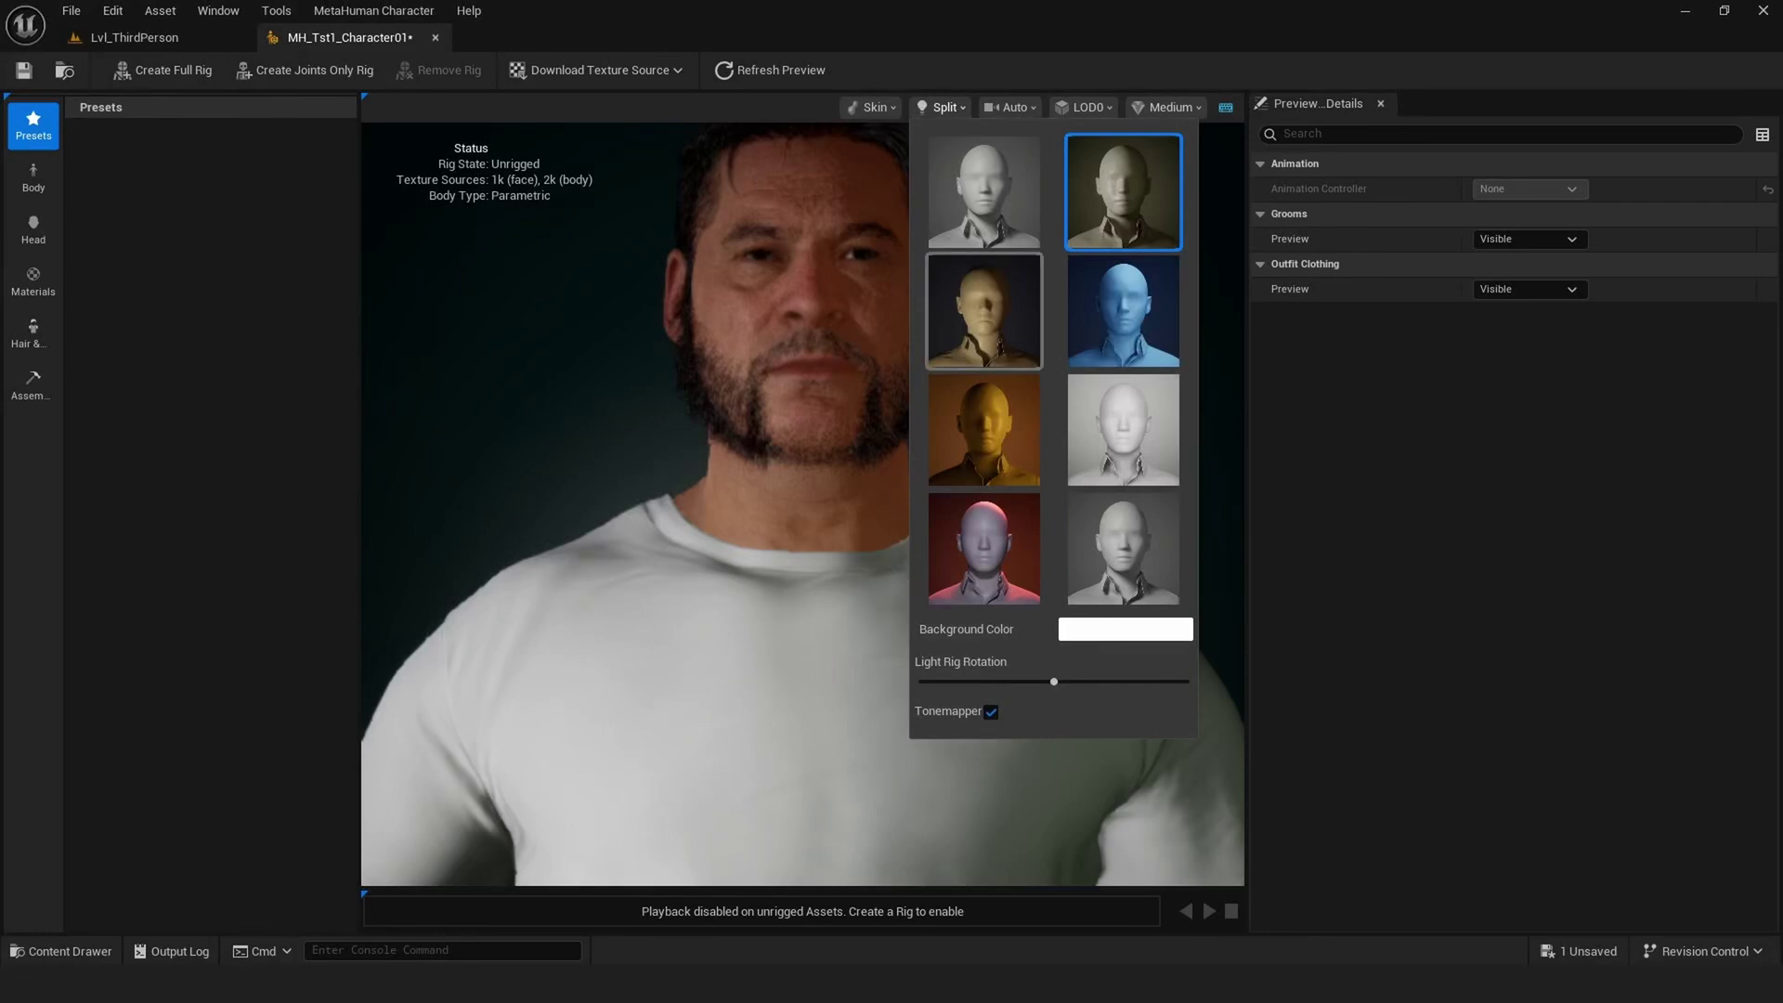
left_click(985, 311)
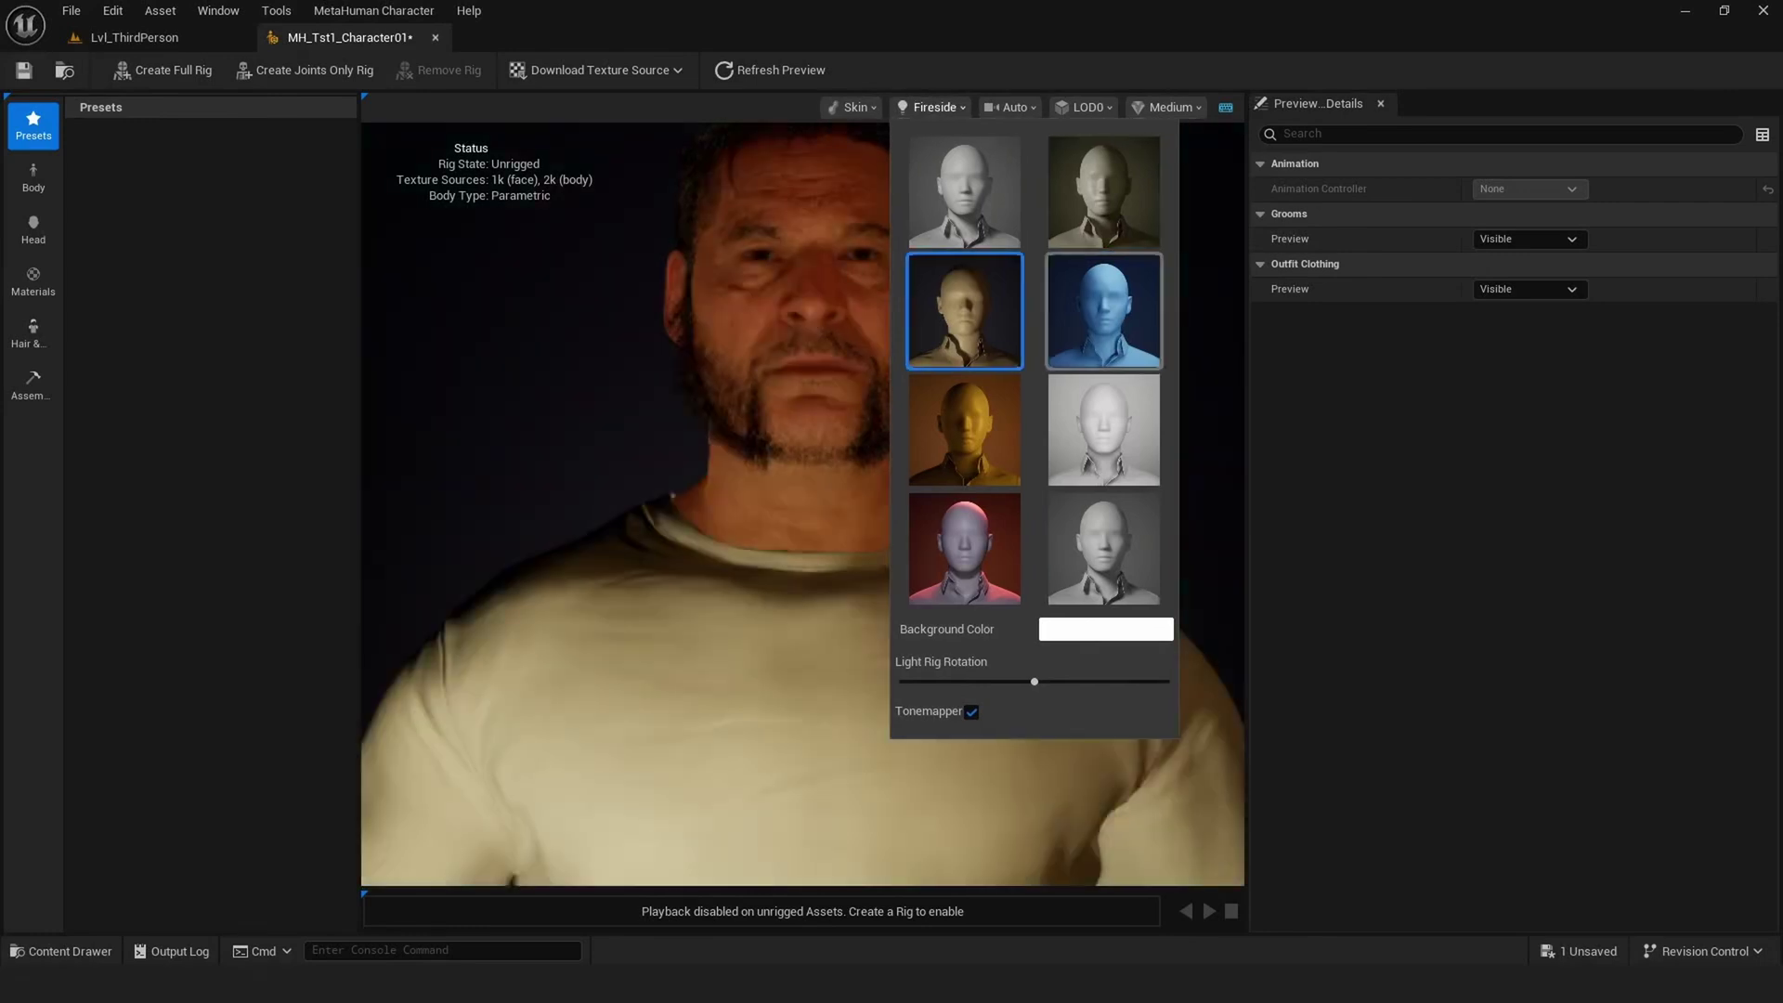
left_click(1104, 311)
left_click(955, 430)
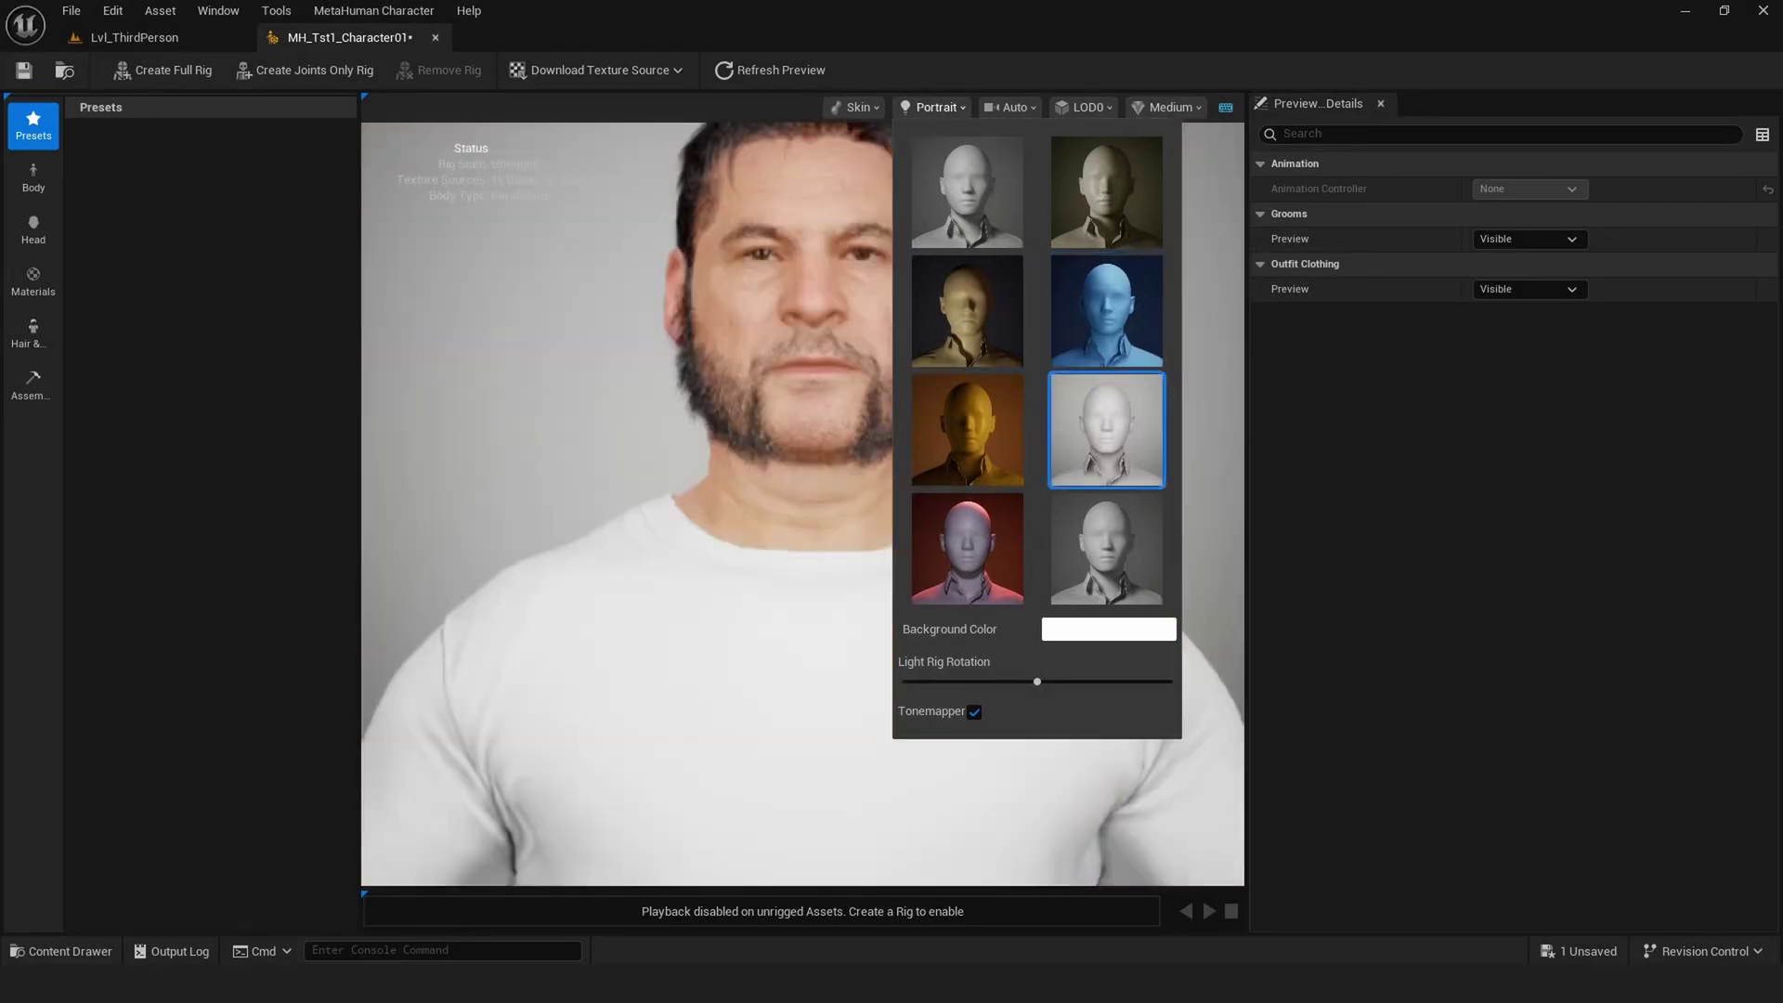
left_click(967, 548)
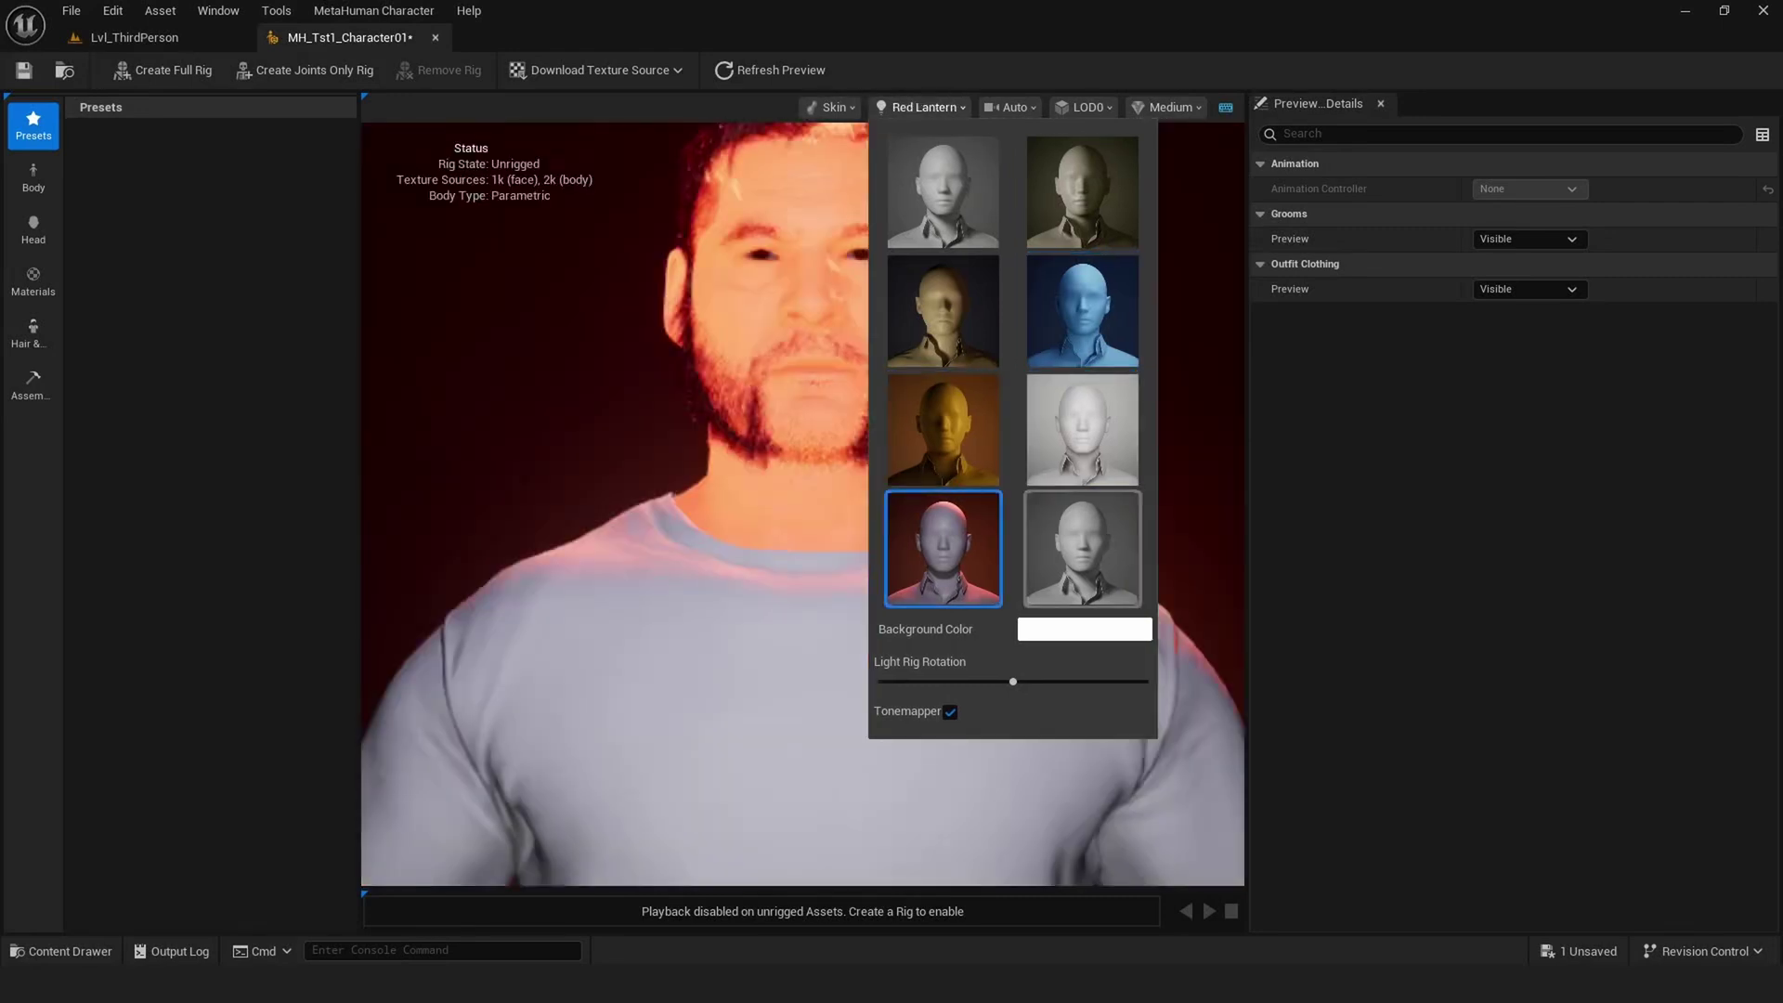
left_click(1082, 548)
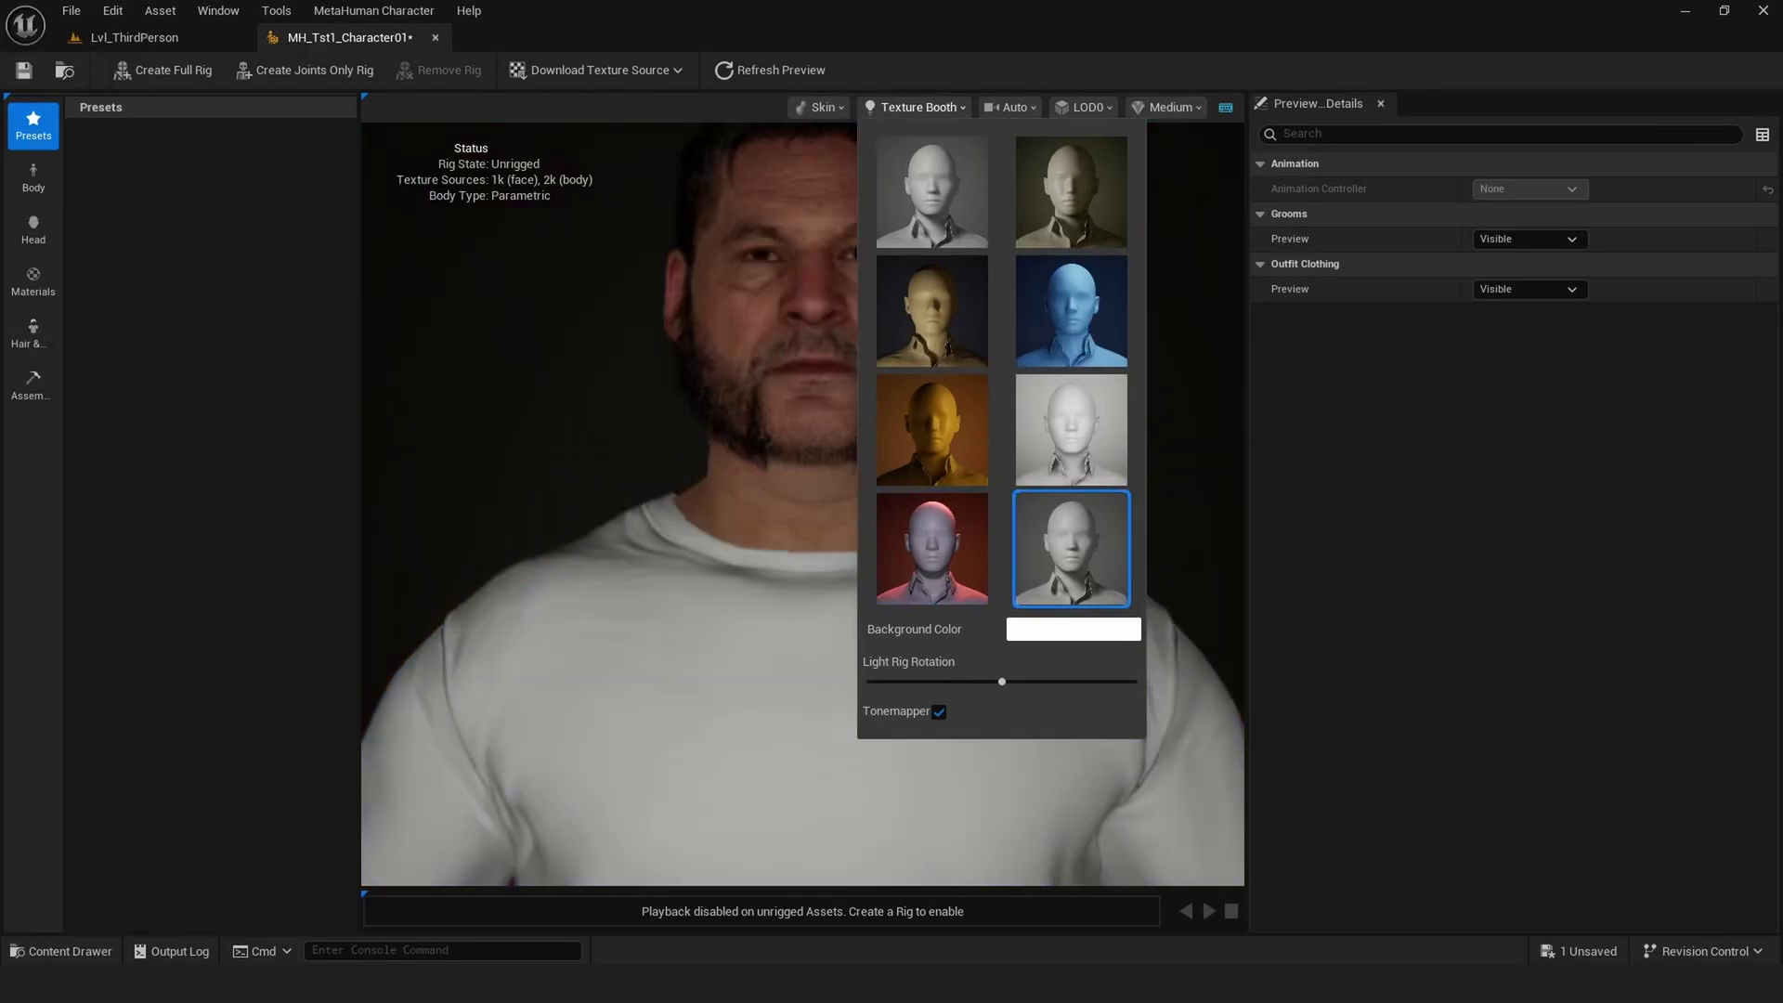
left_click(1071, 193)
left_click(983, 311)
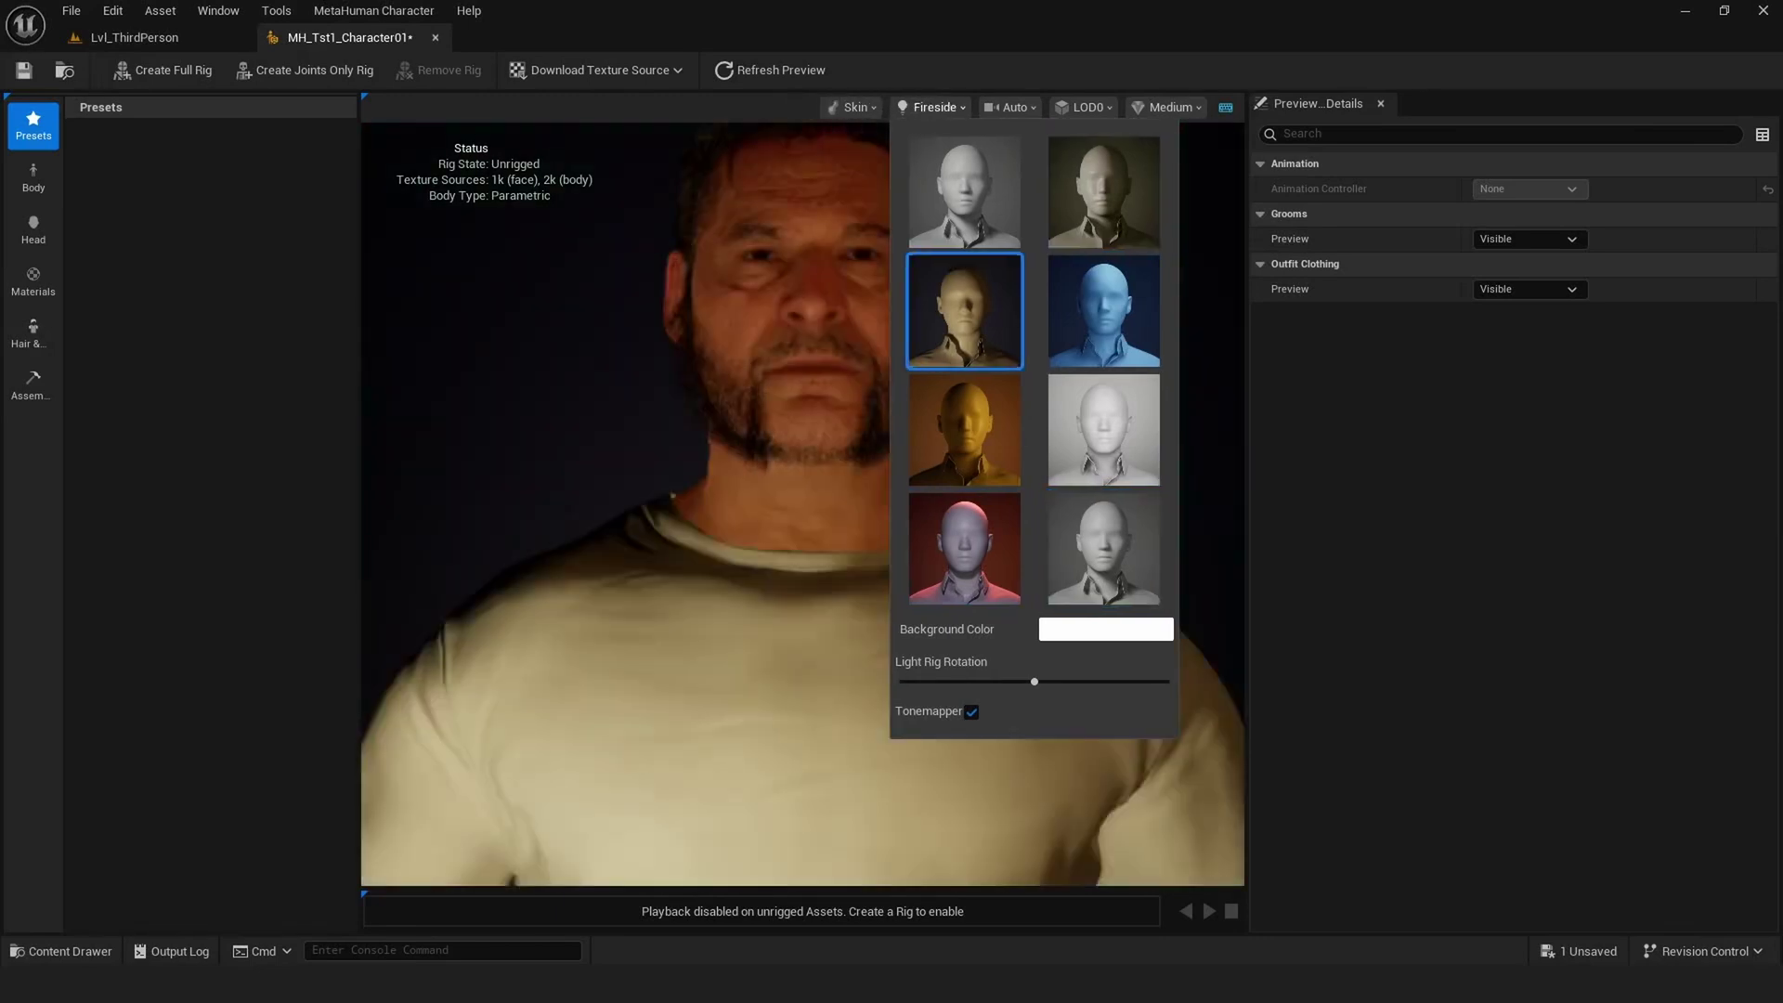
left_click(964, 192)
key("Escape")
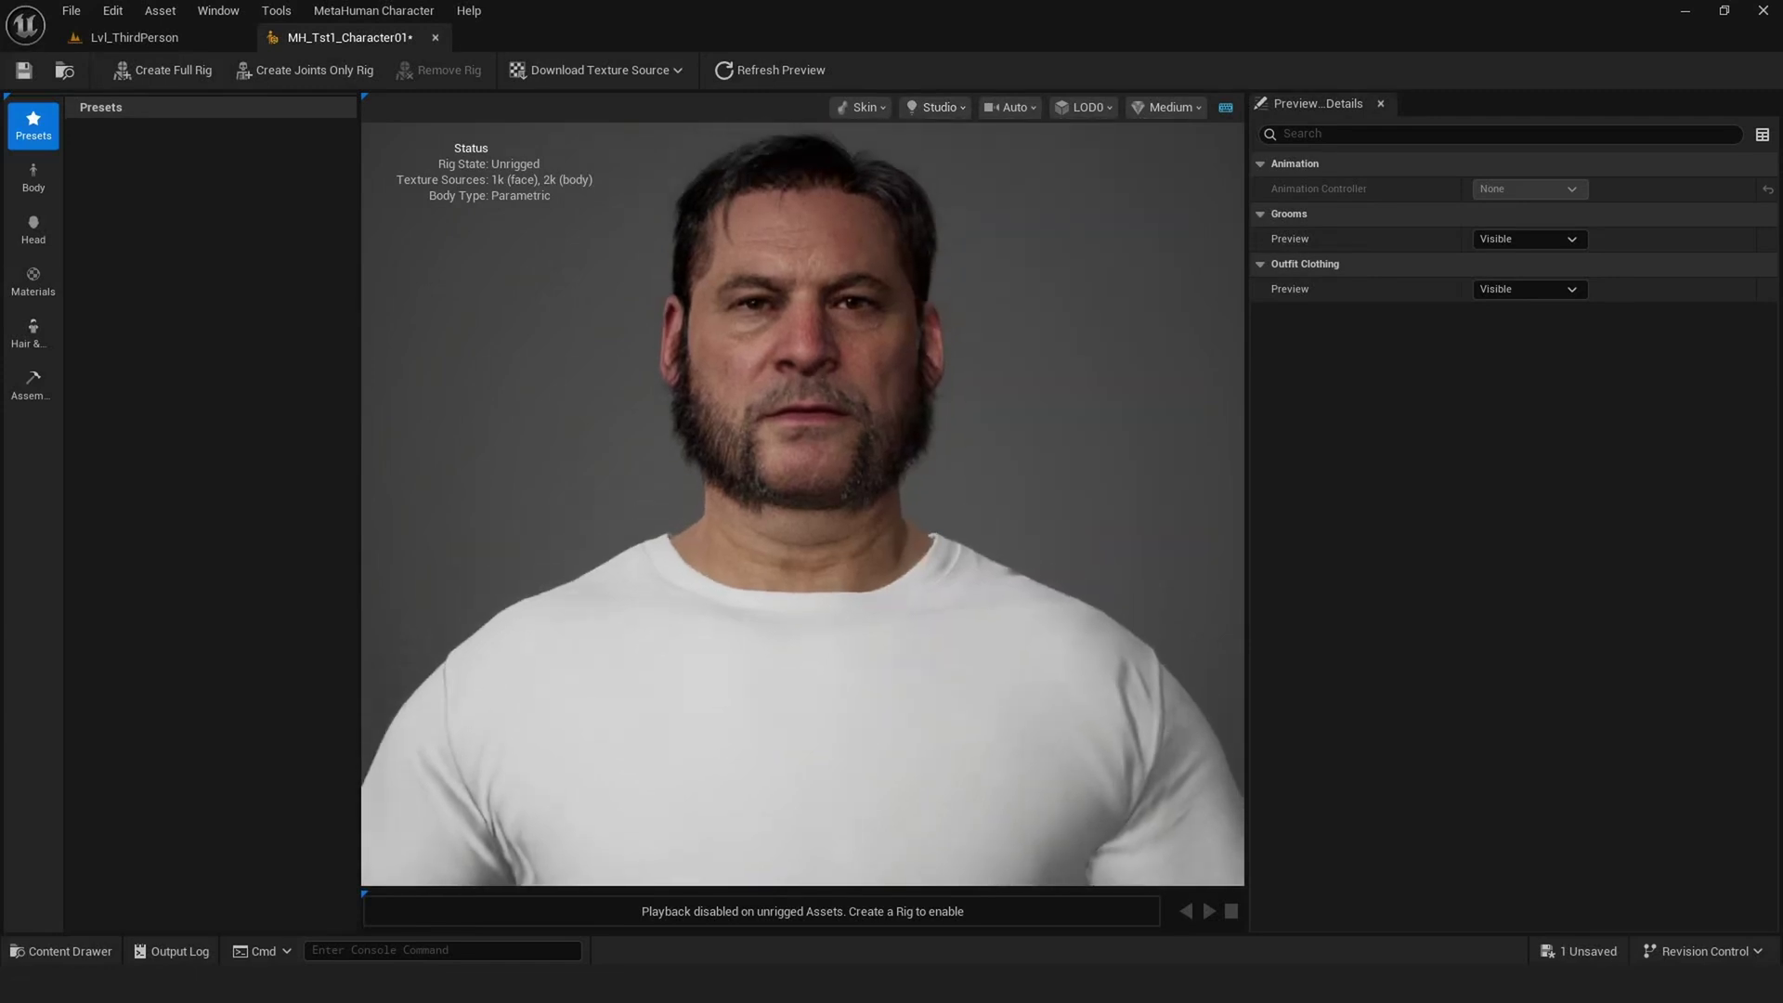
Preview the character with the Topology, then Clay, then Skin material.
left_click(862, 106)
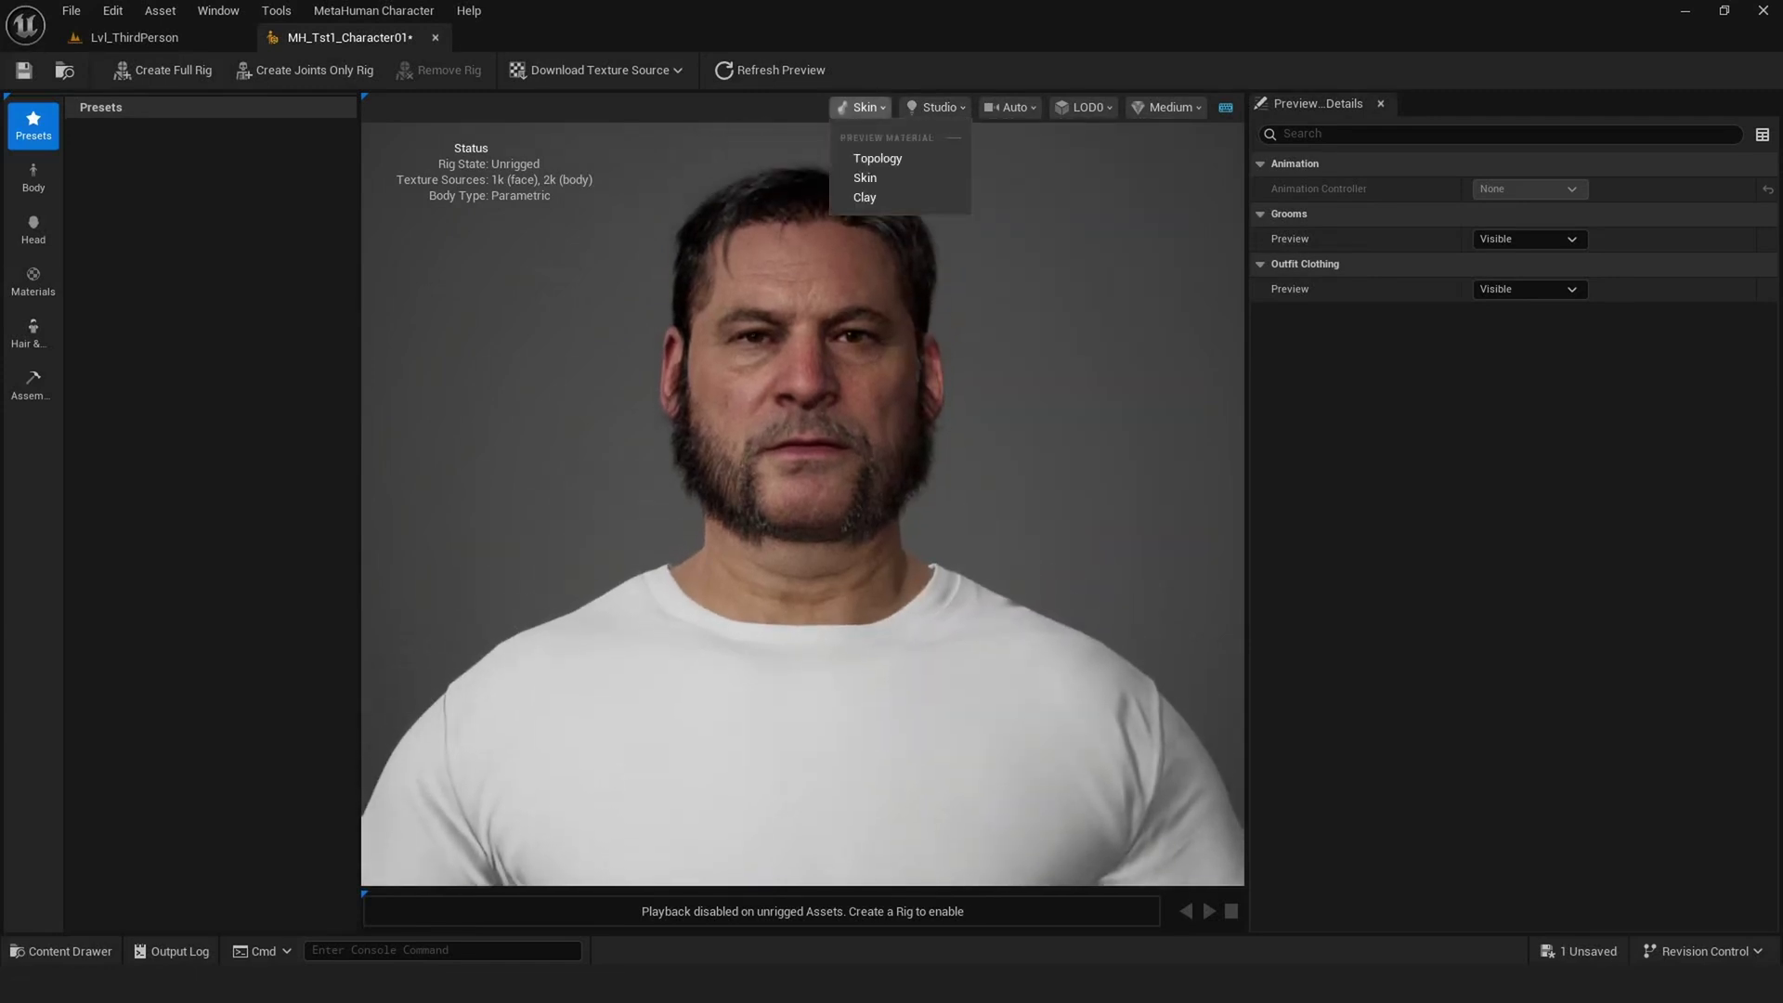
left_click(878, 158)
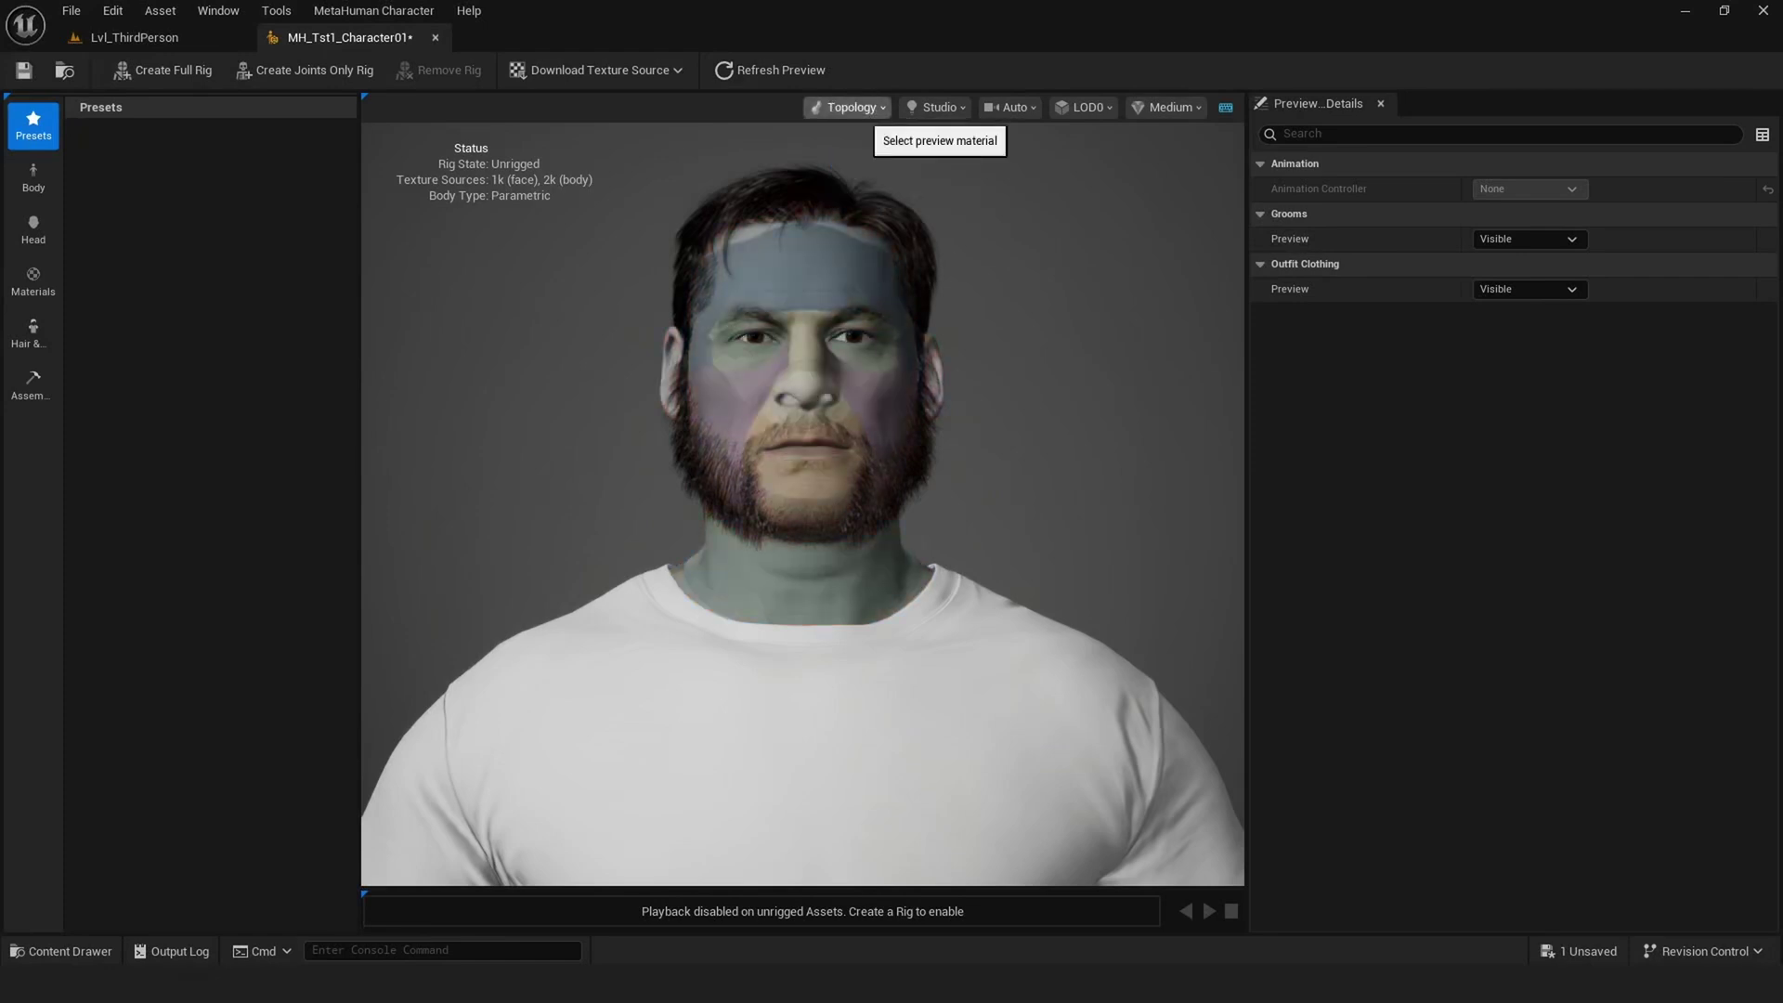
left_click(871, 109)
left_click(839, 197)
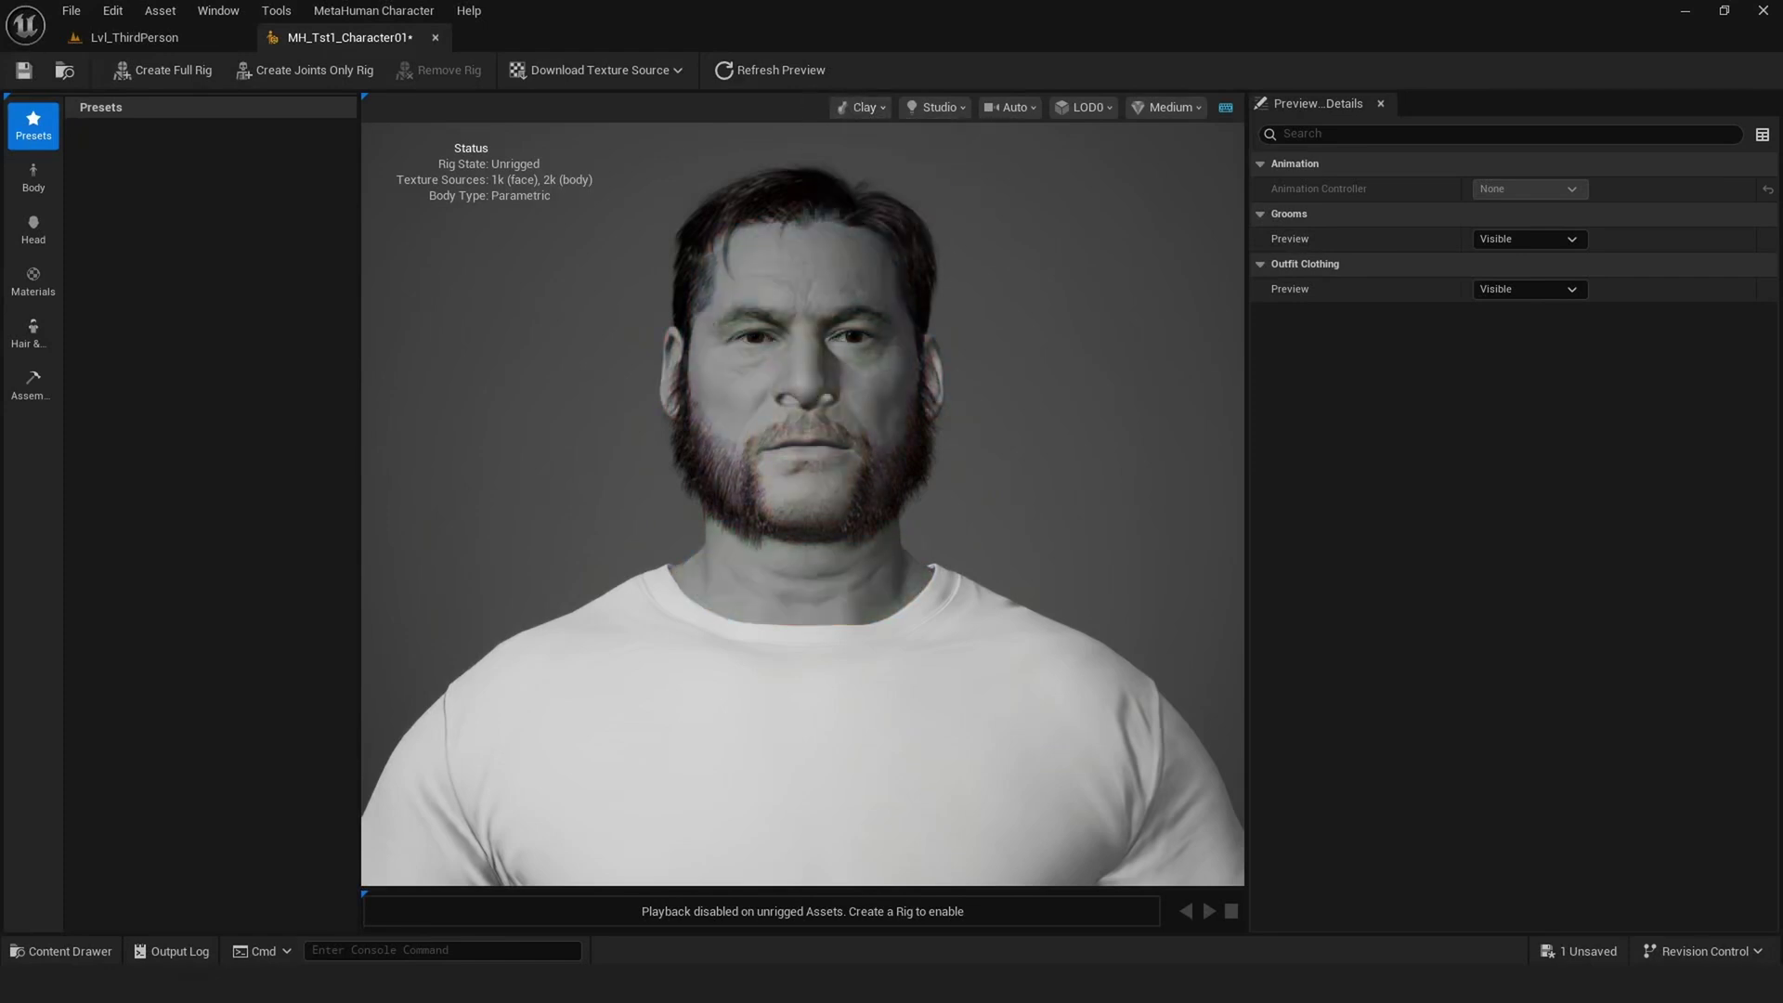
left_click(853, 107)
left_click(847, 173)
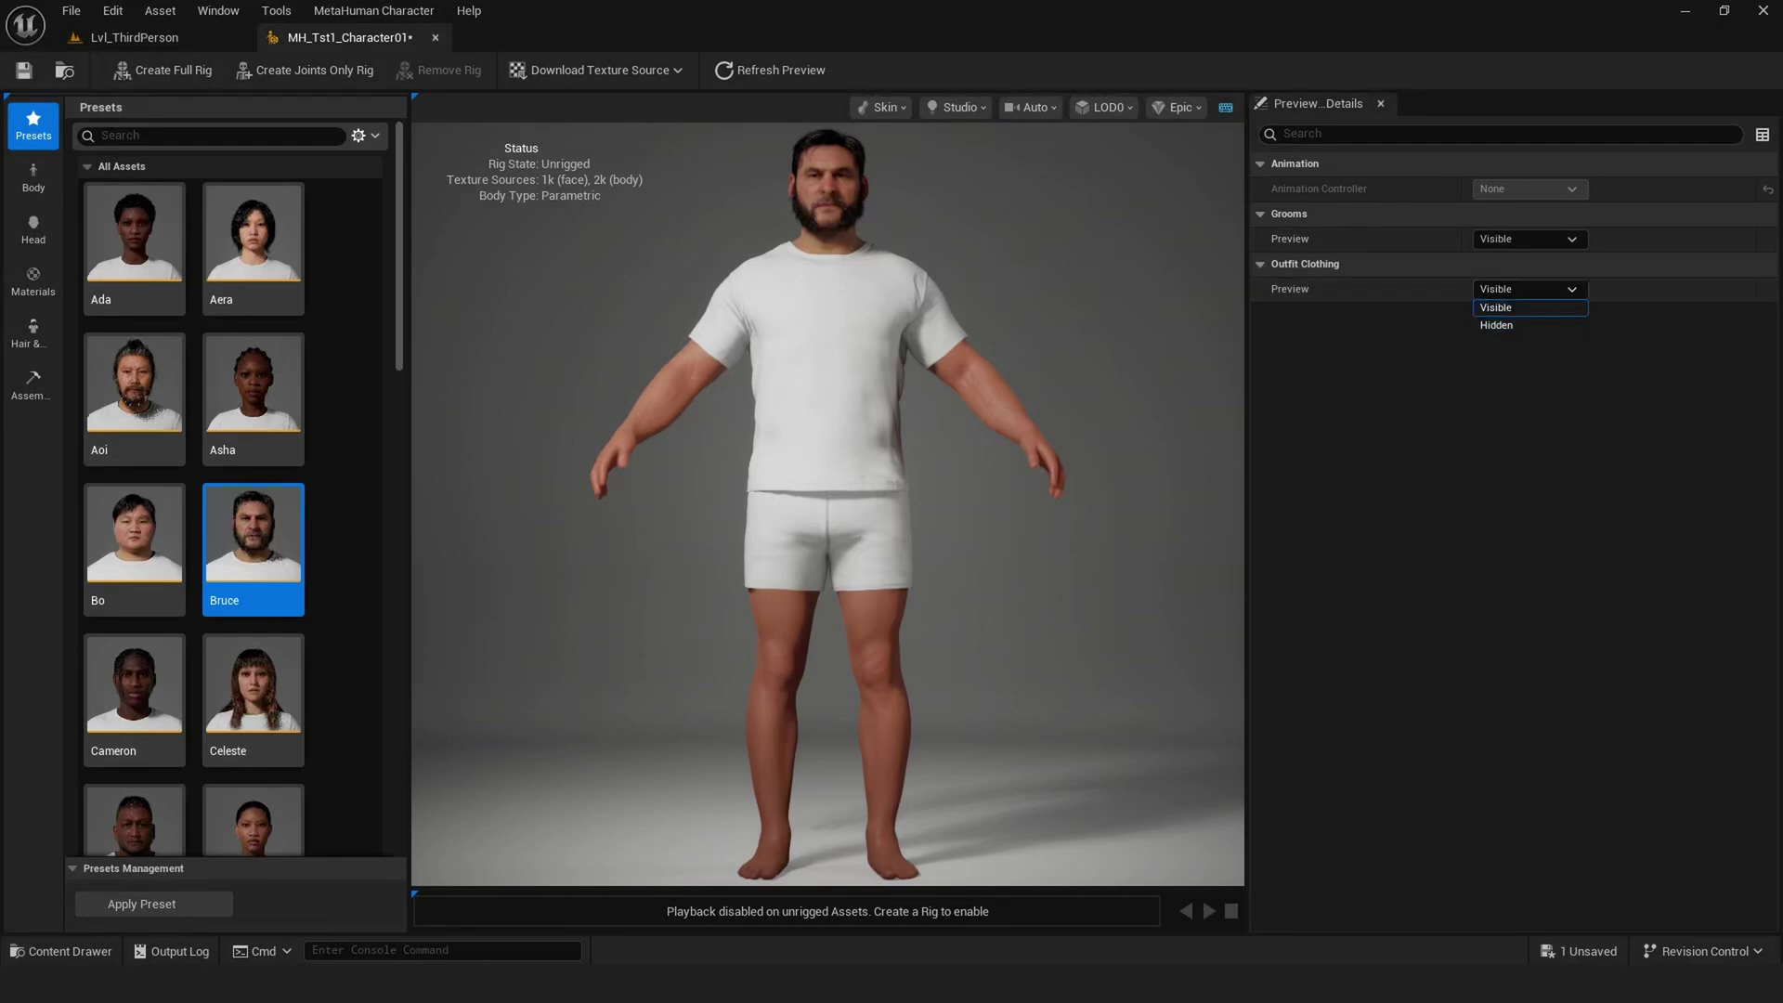
Set Outfit Clothing Preview to Hidden, zoom in on the torso, and switch to Body tools.
left_click(1497, 325)
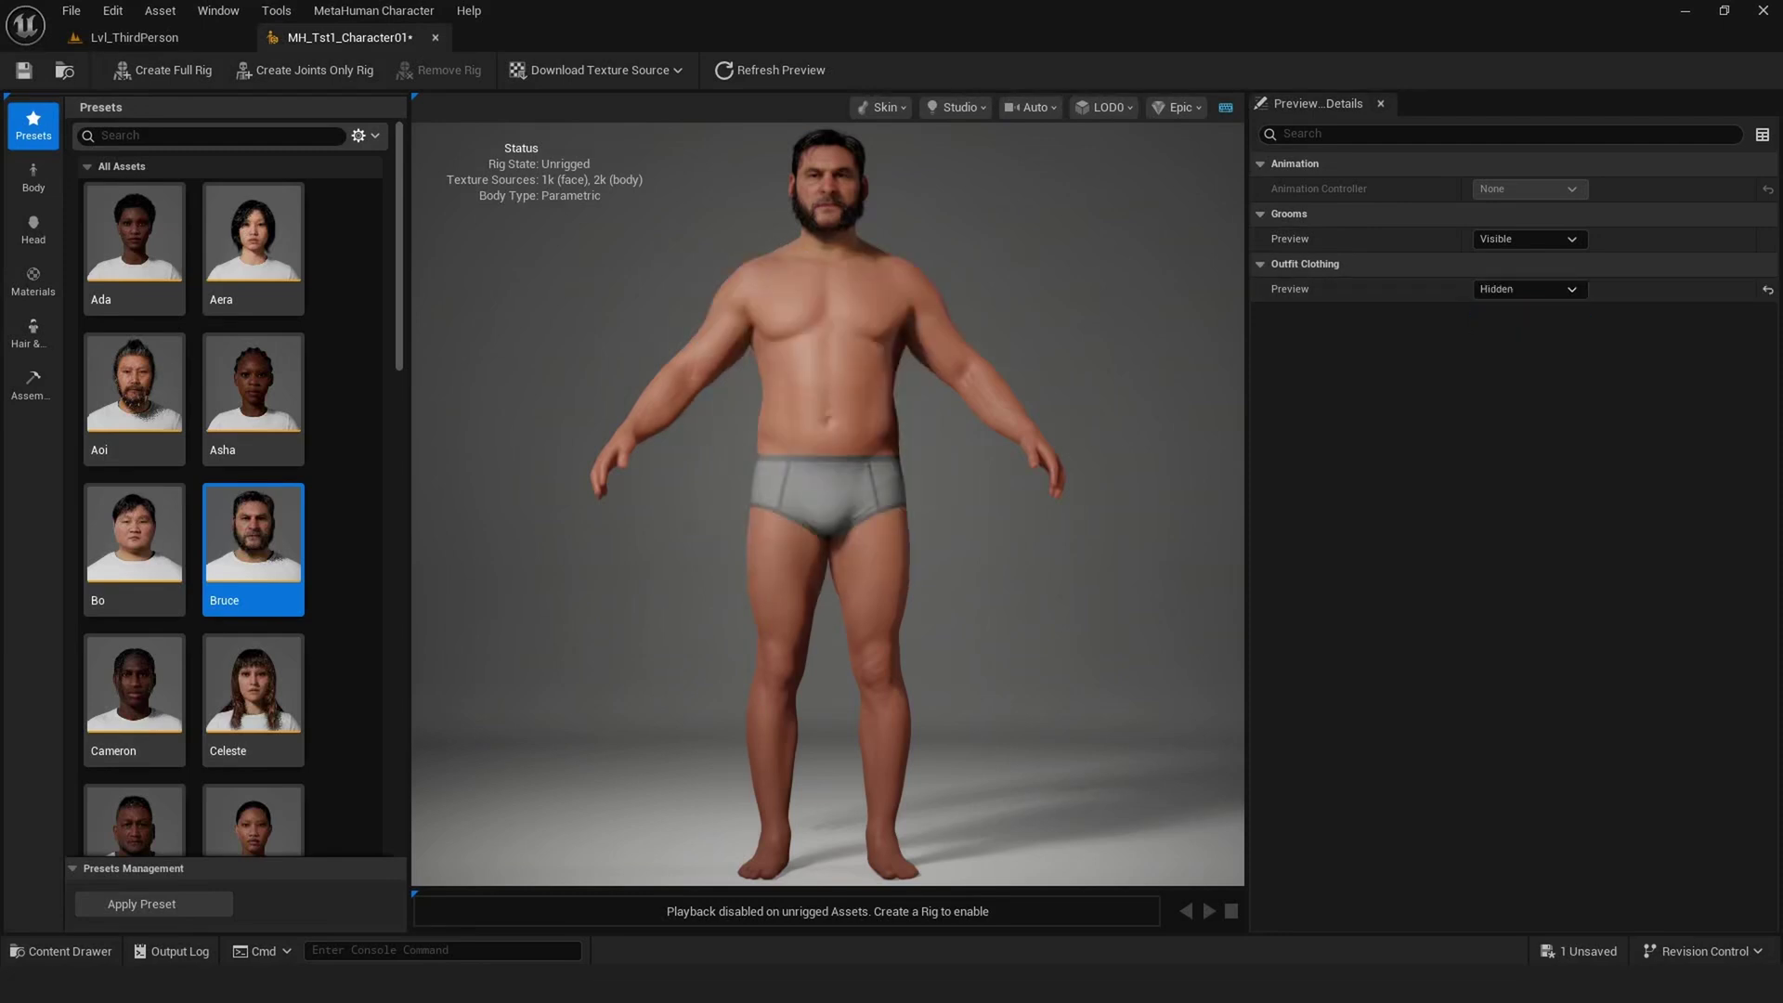
left_click_drag(826, 501, 864, 501)
scroll(827, 501, "up", 5)
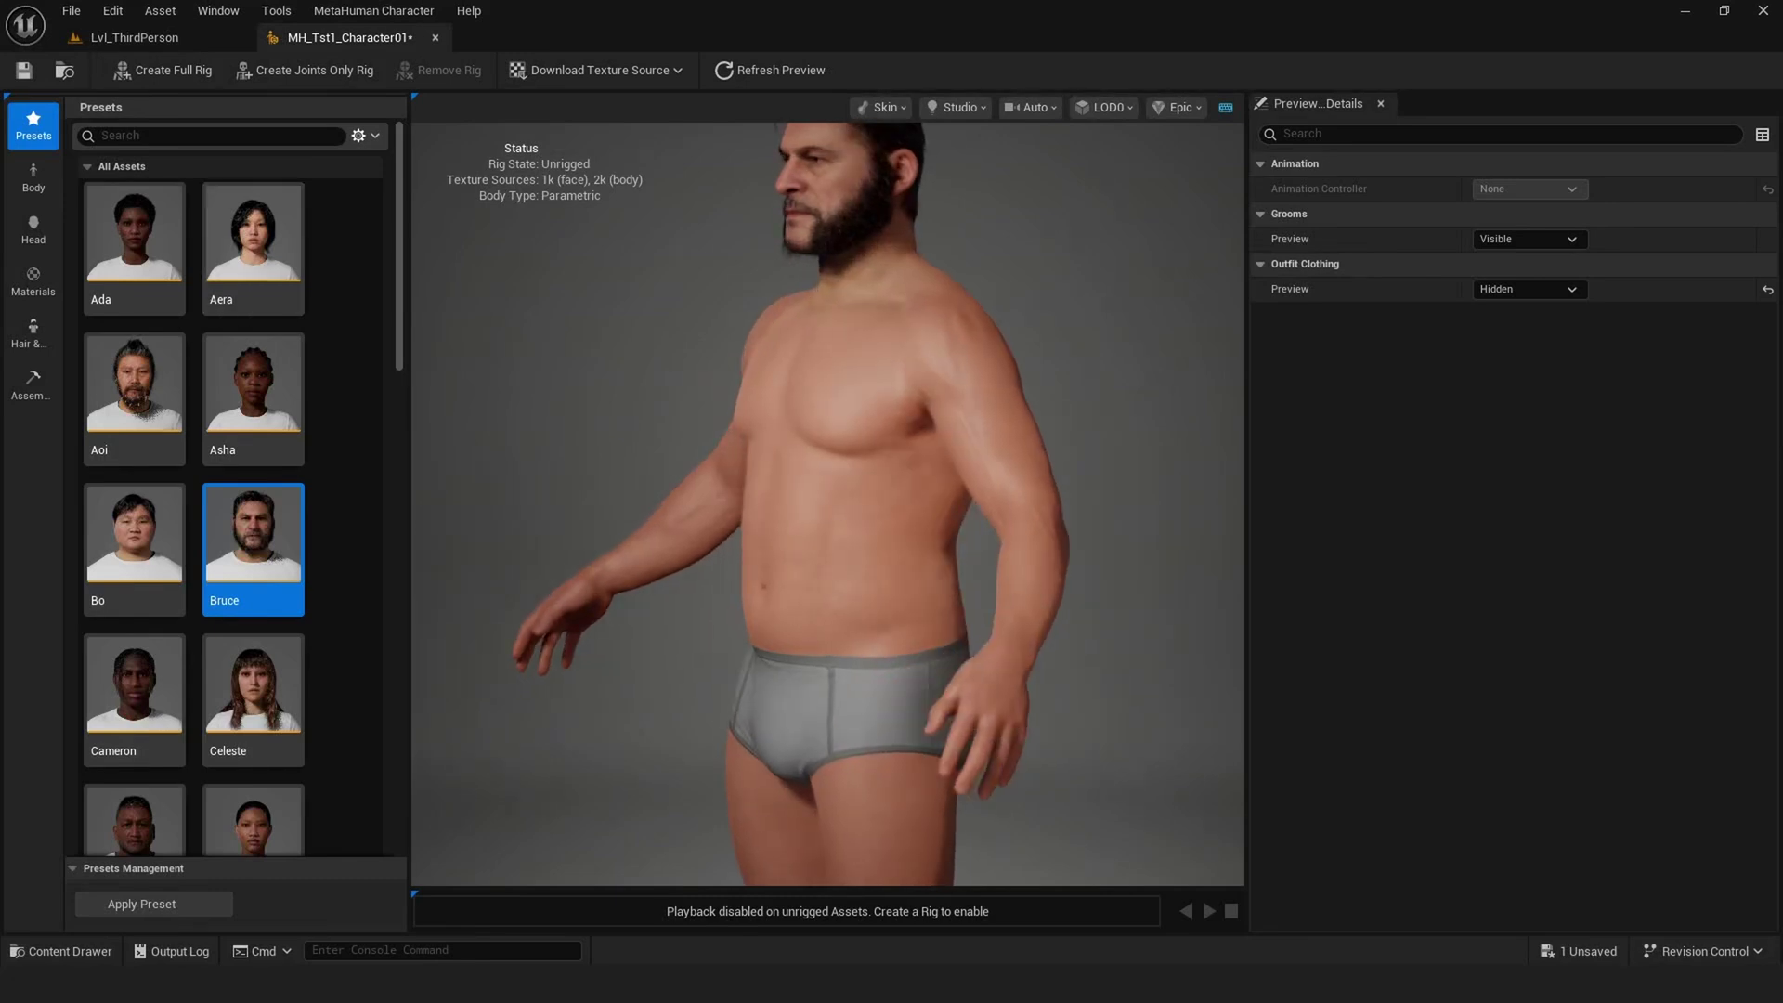
left_click(33, 176)
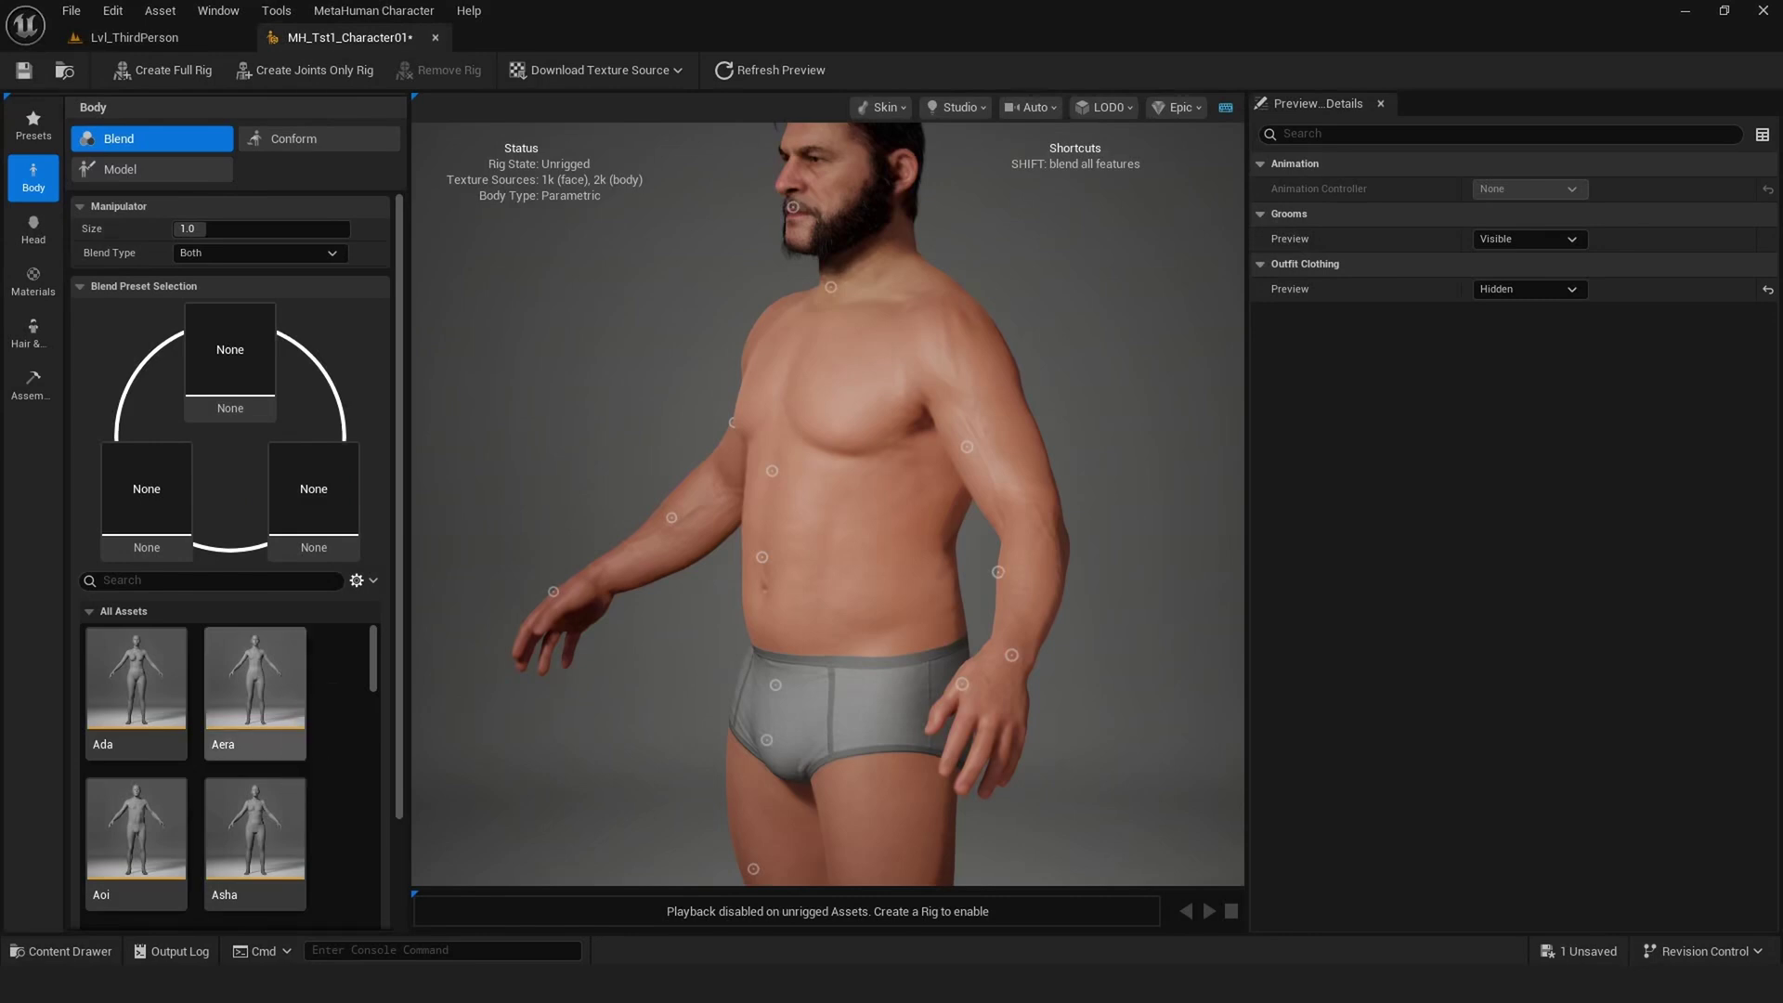
Drag Bo, Cameron and Isaiah into the Blend Preset Selection slots.
scroll(271, 820, "down", 2)
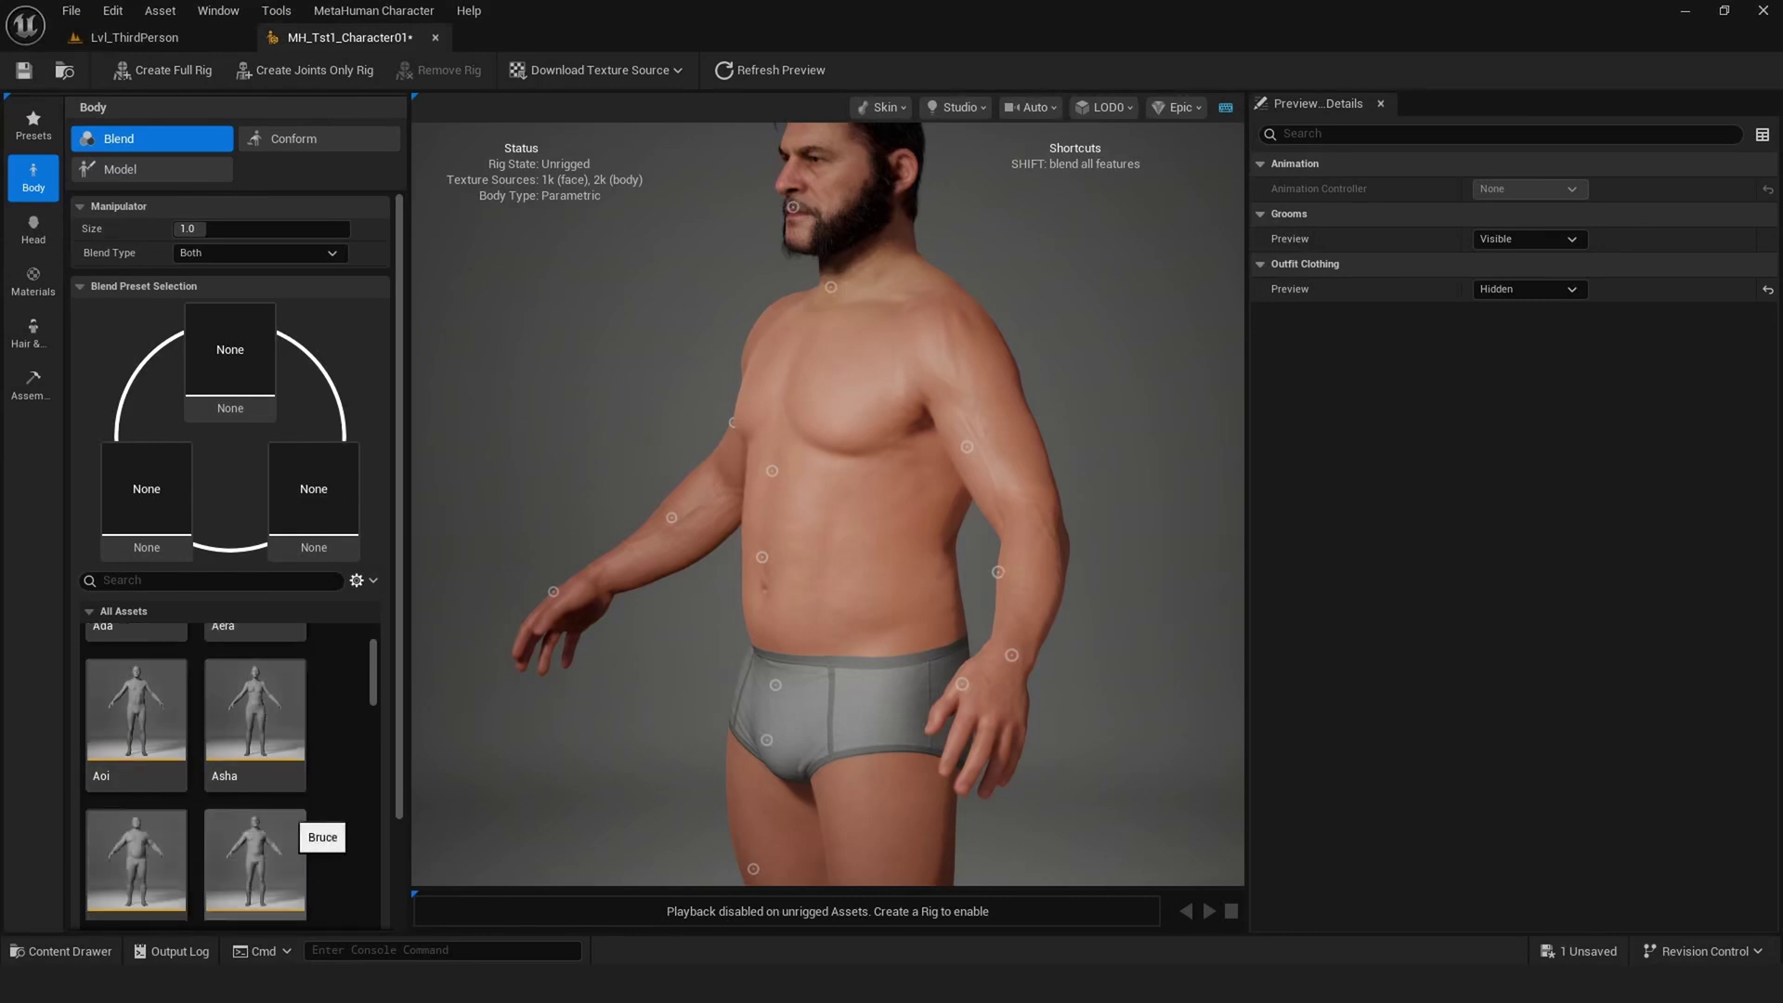
left_click_drag(136, 864, 314, 488)
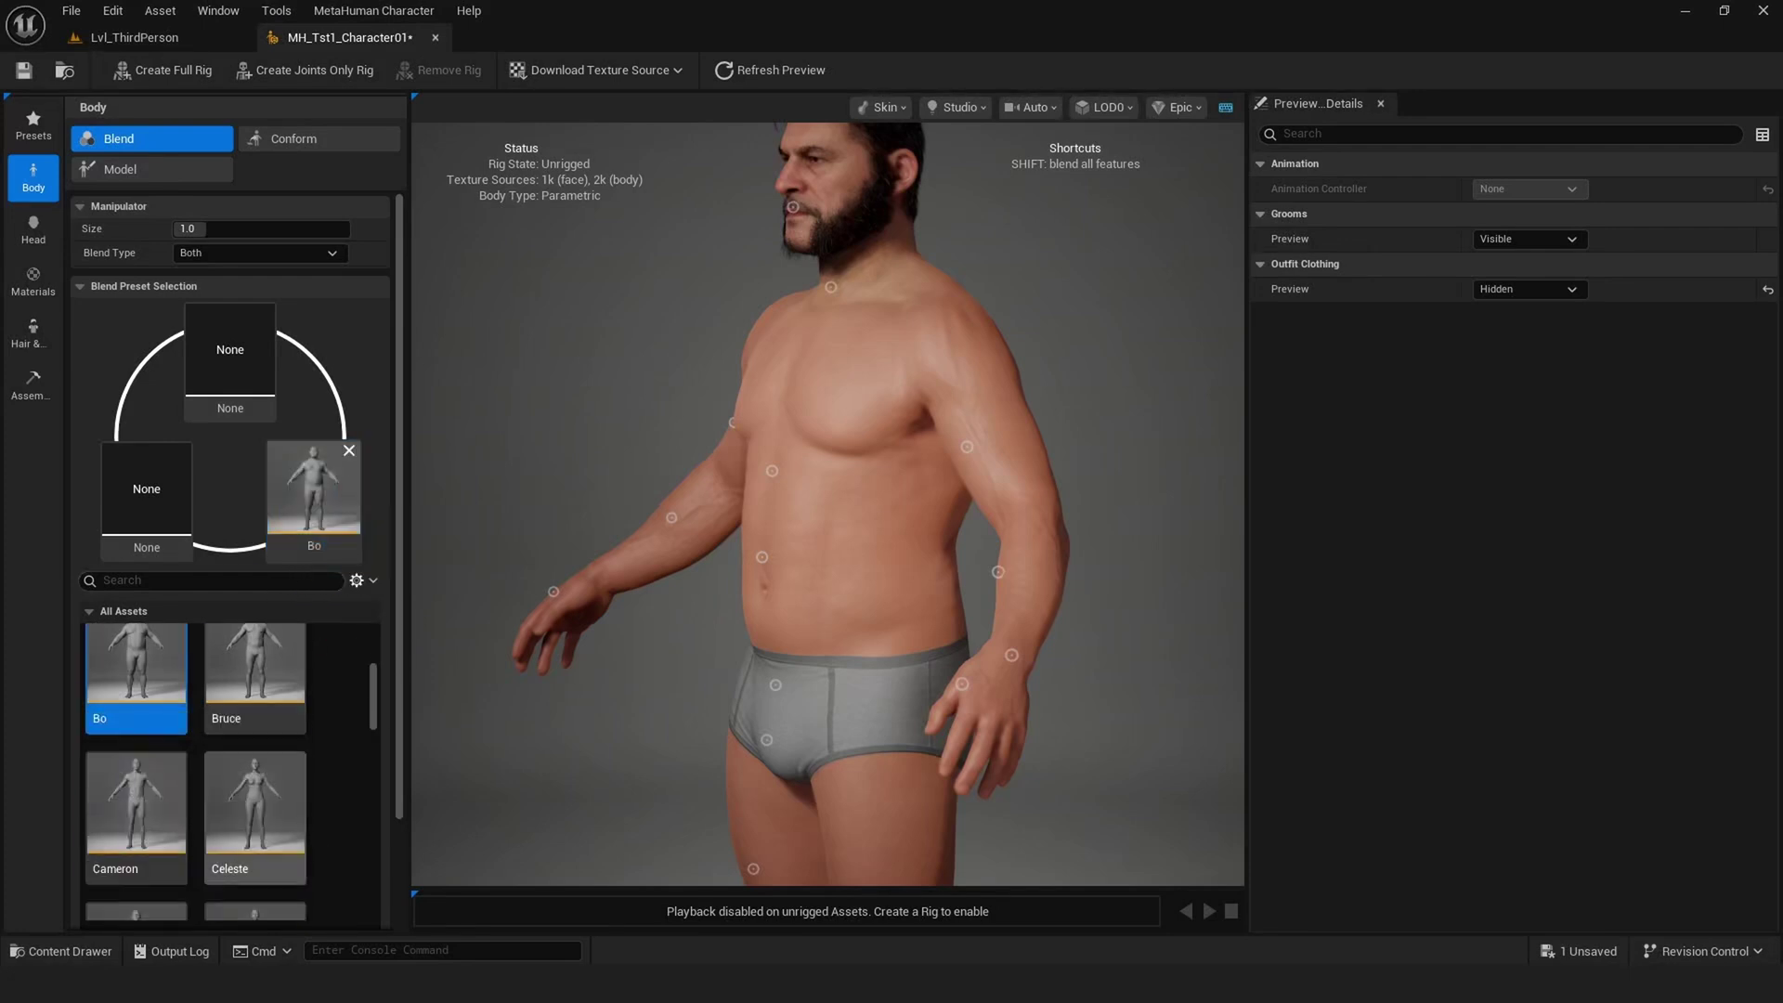
left_click_drag(136, 836, 230, 350)
scroll(232, 771, "down", 3)
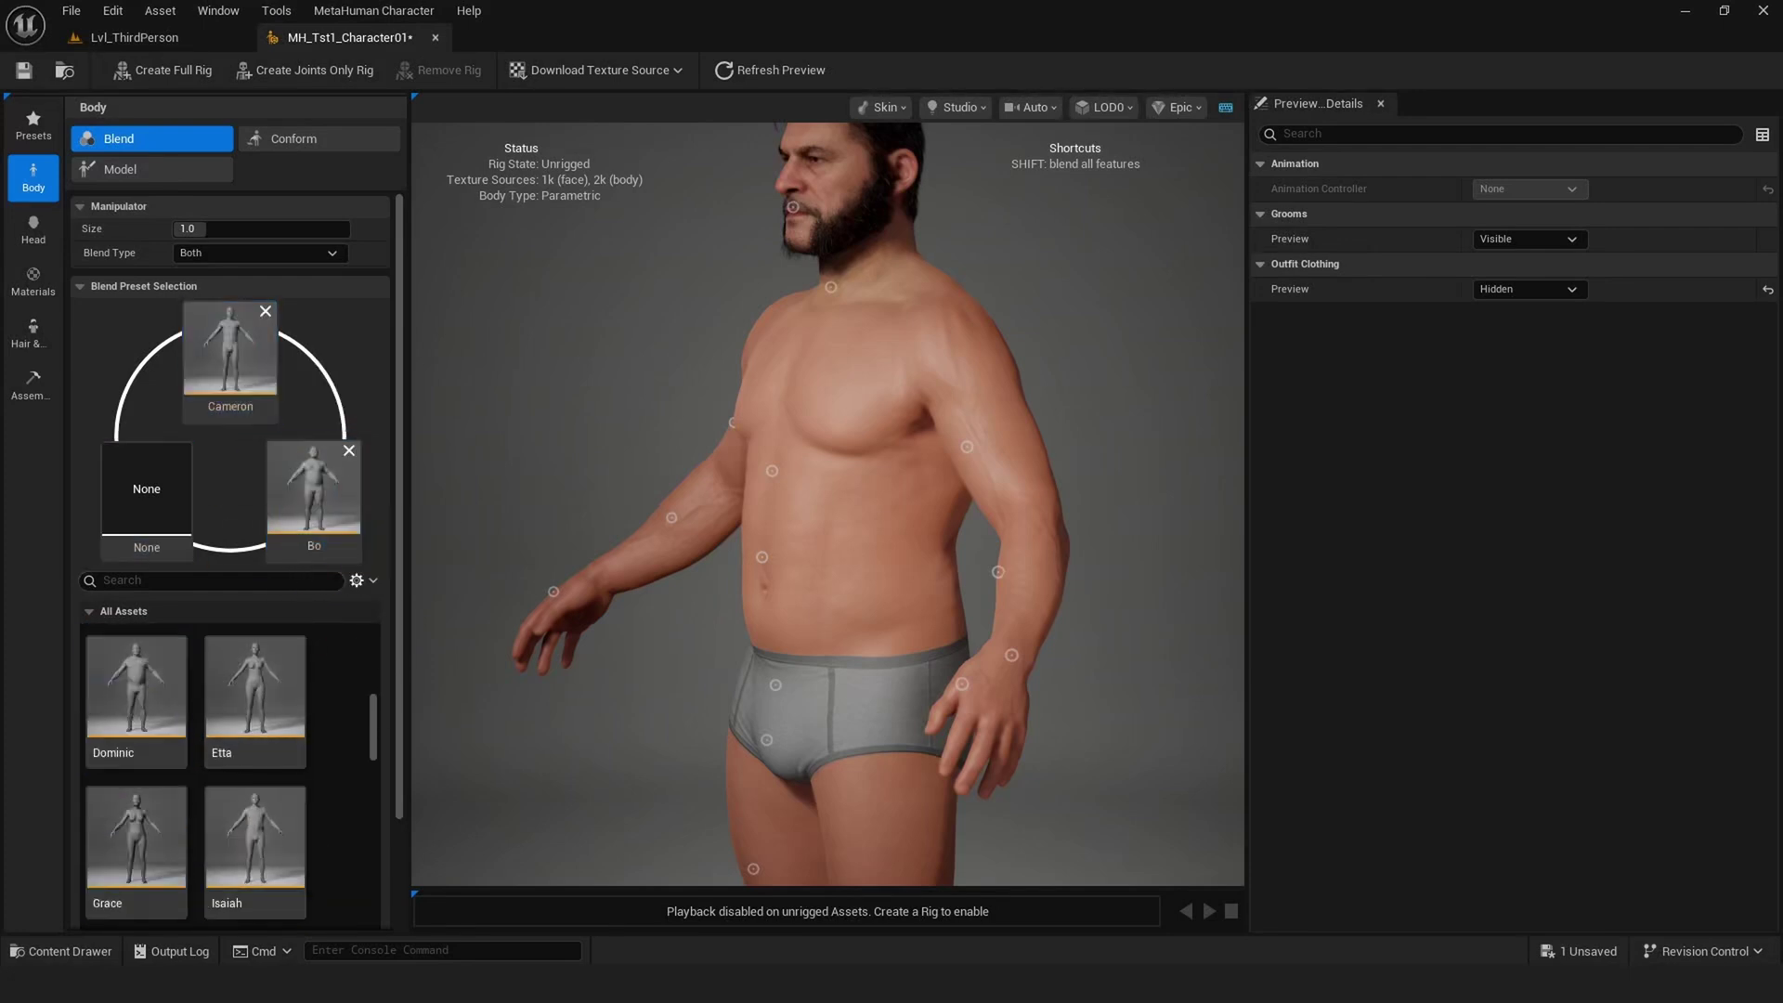
left_click_drag(256, 706, 147, 489)
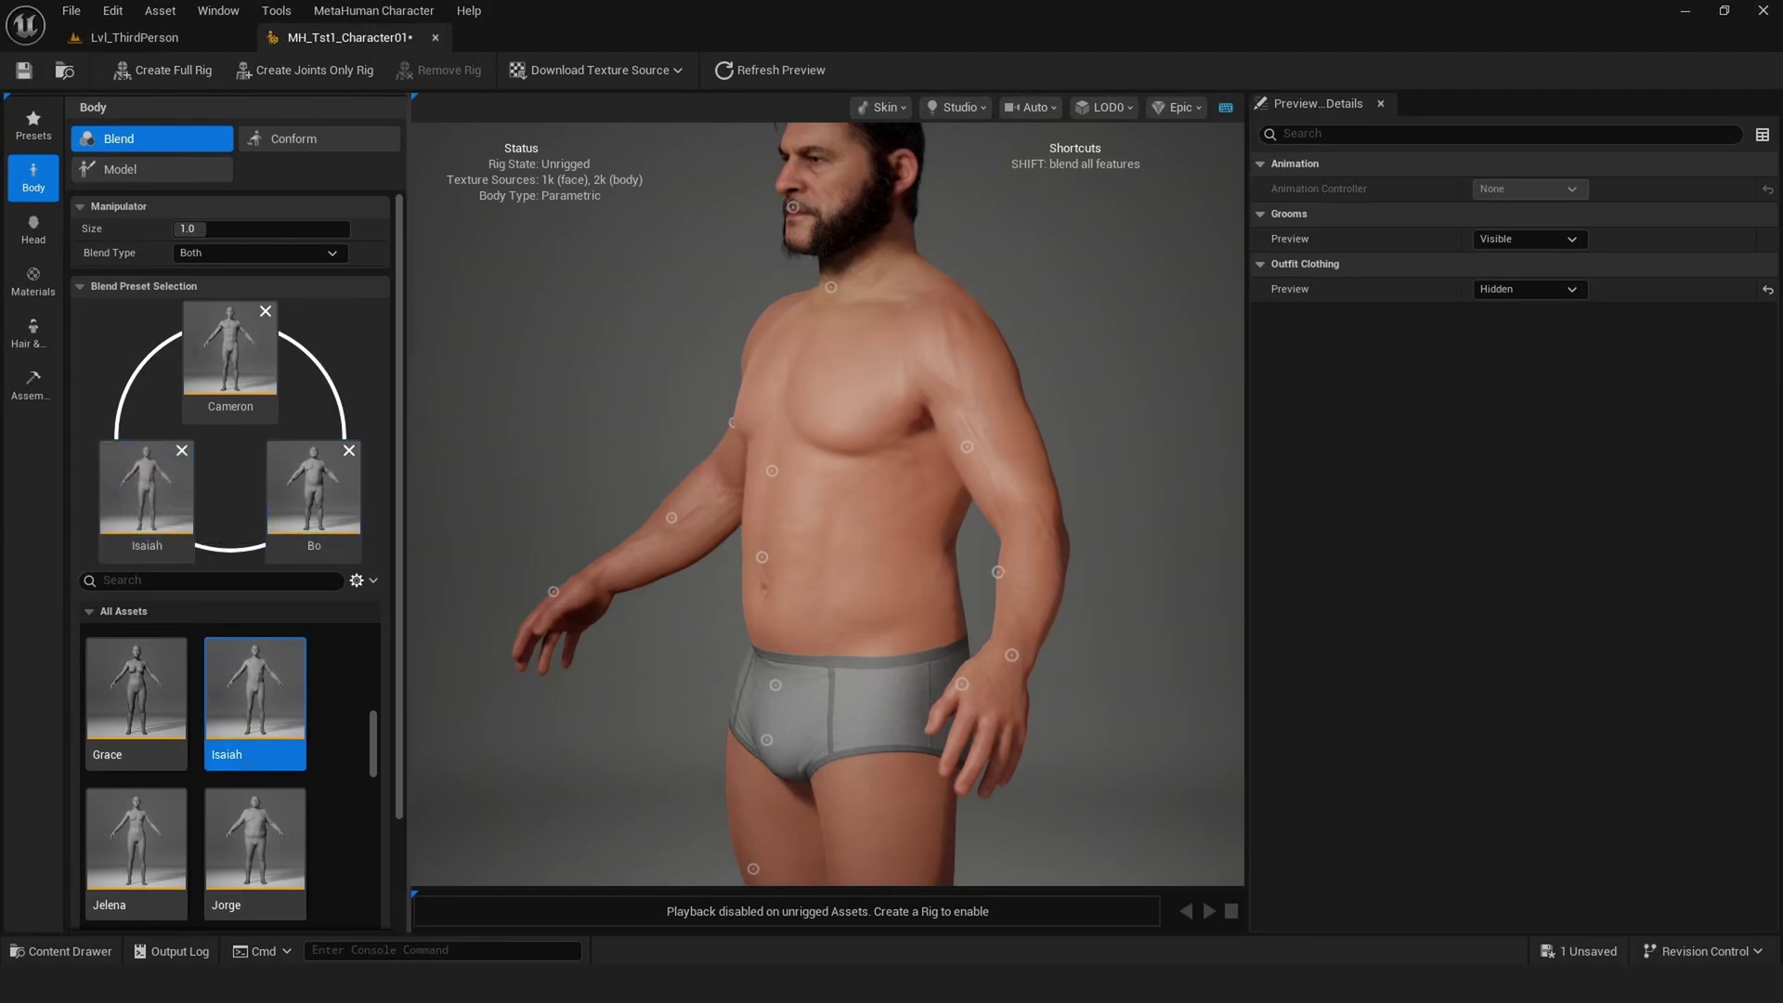
Reshape the torso with the belly blend manipulator, then change the Outfit Clothing Preview setting.
left_click_drag(799, 526, 799, 523)
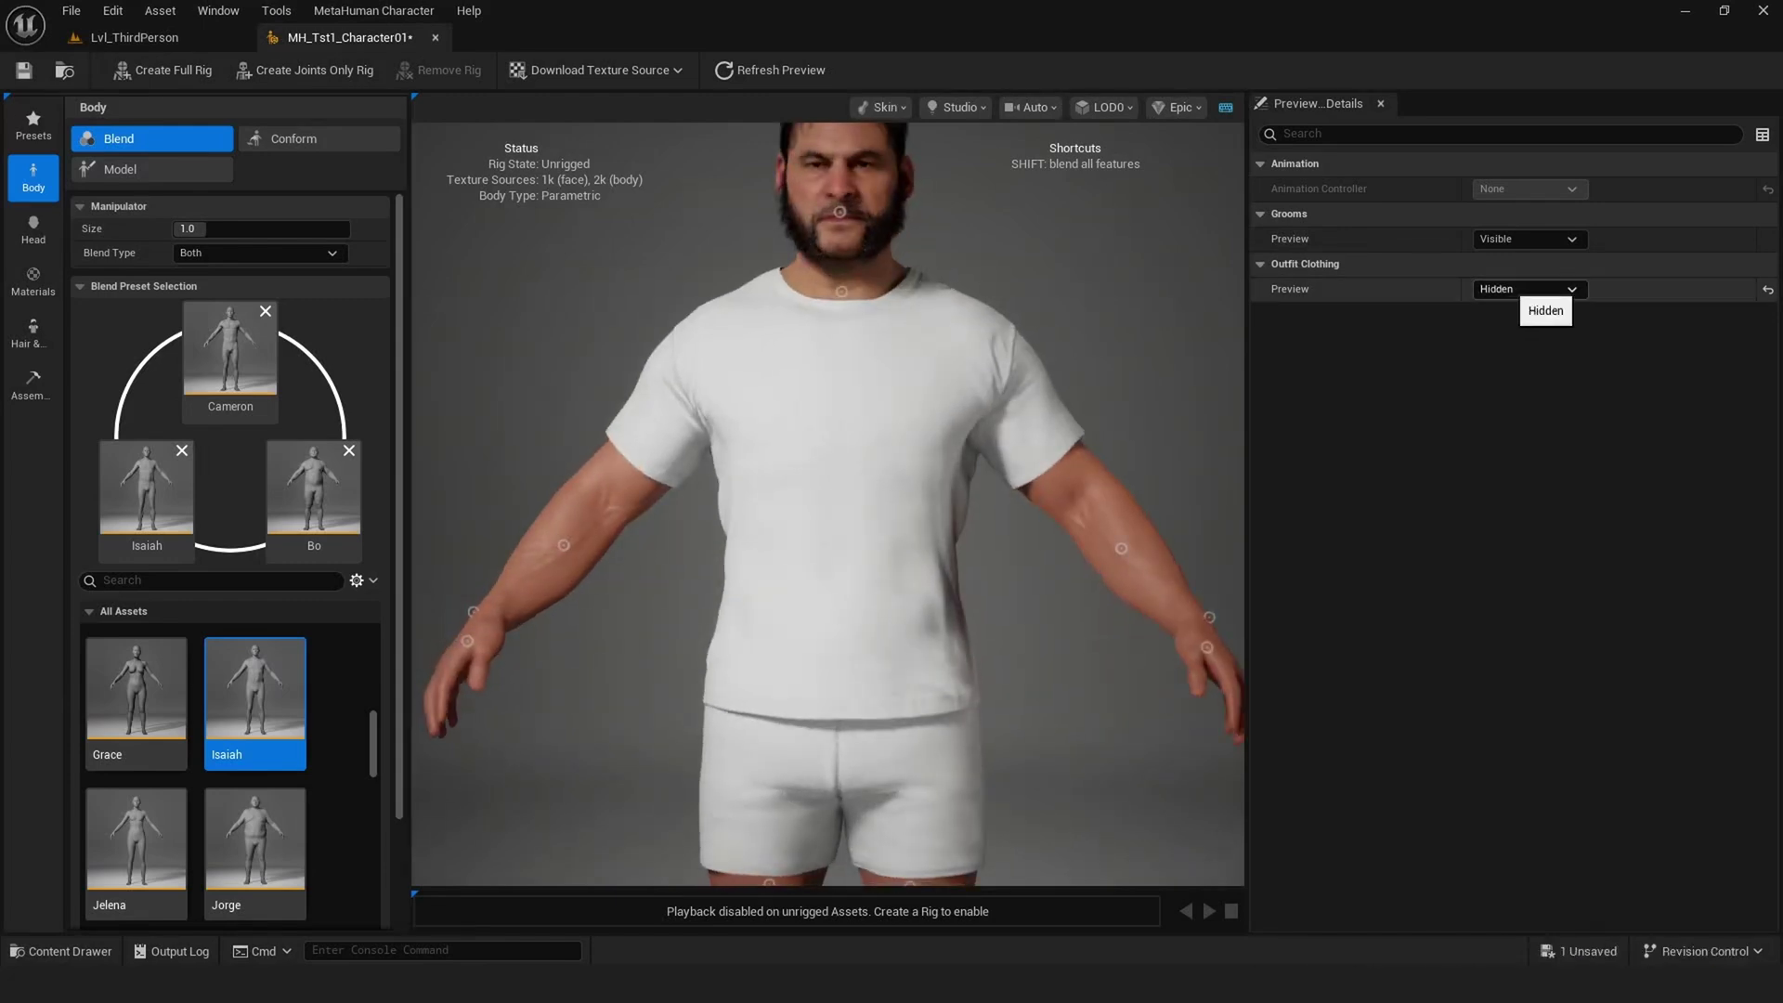
left_click(1528, 289)
left_click(1528, 289)
left_click(1505, 325)
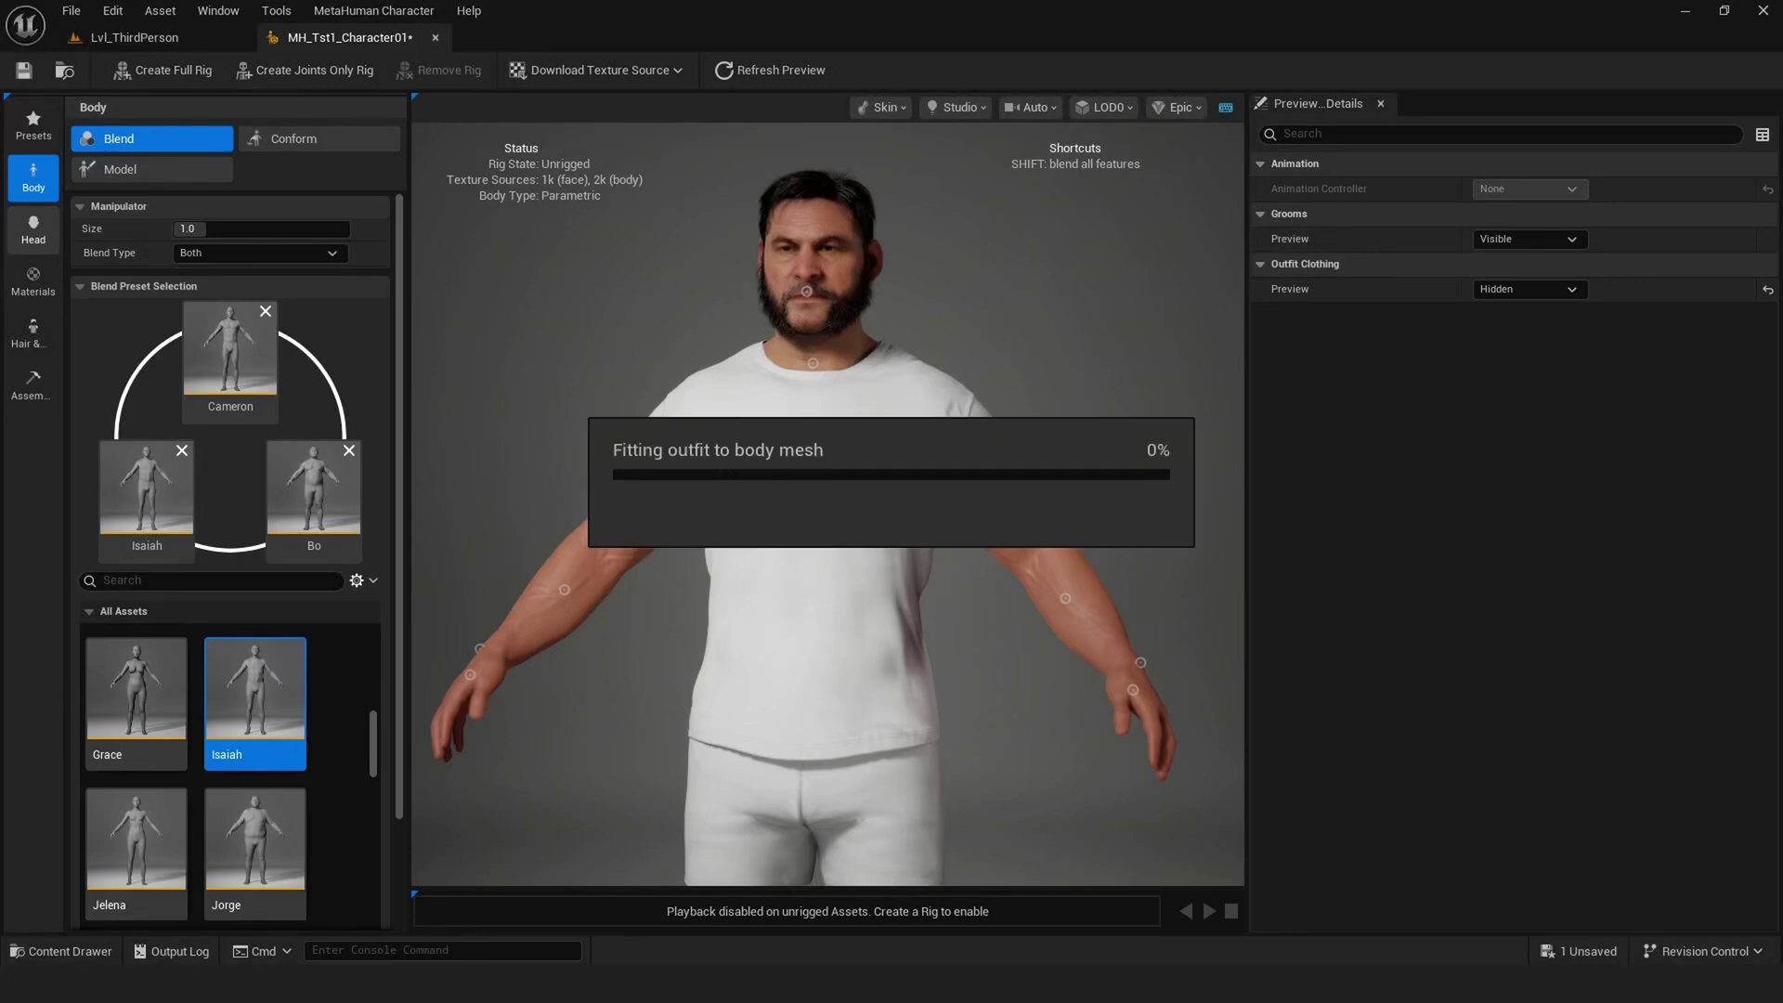
Switch head editing to sculpting, hide the landmark markers, and bring up the Hair & Clothing library.
left_click(34, 228)
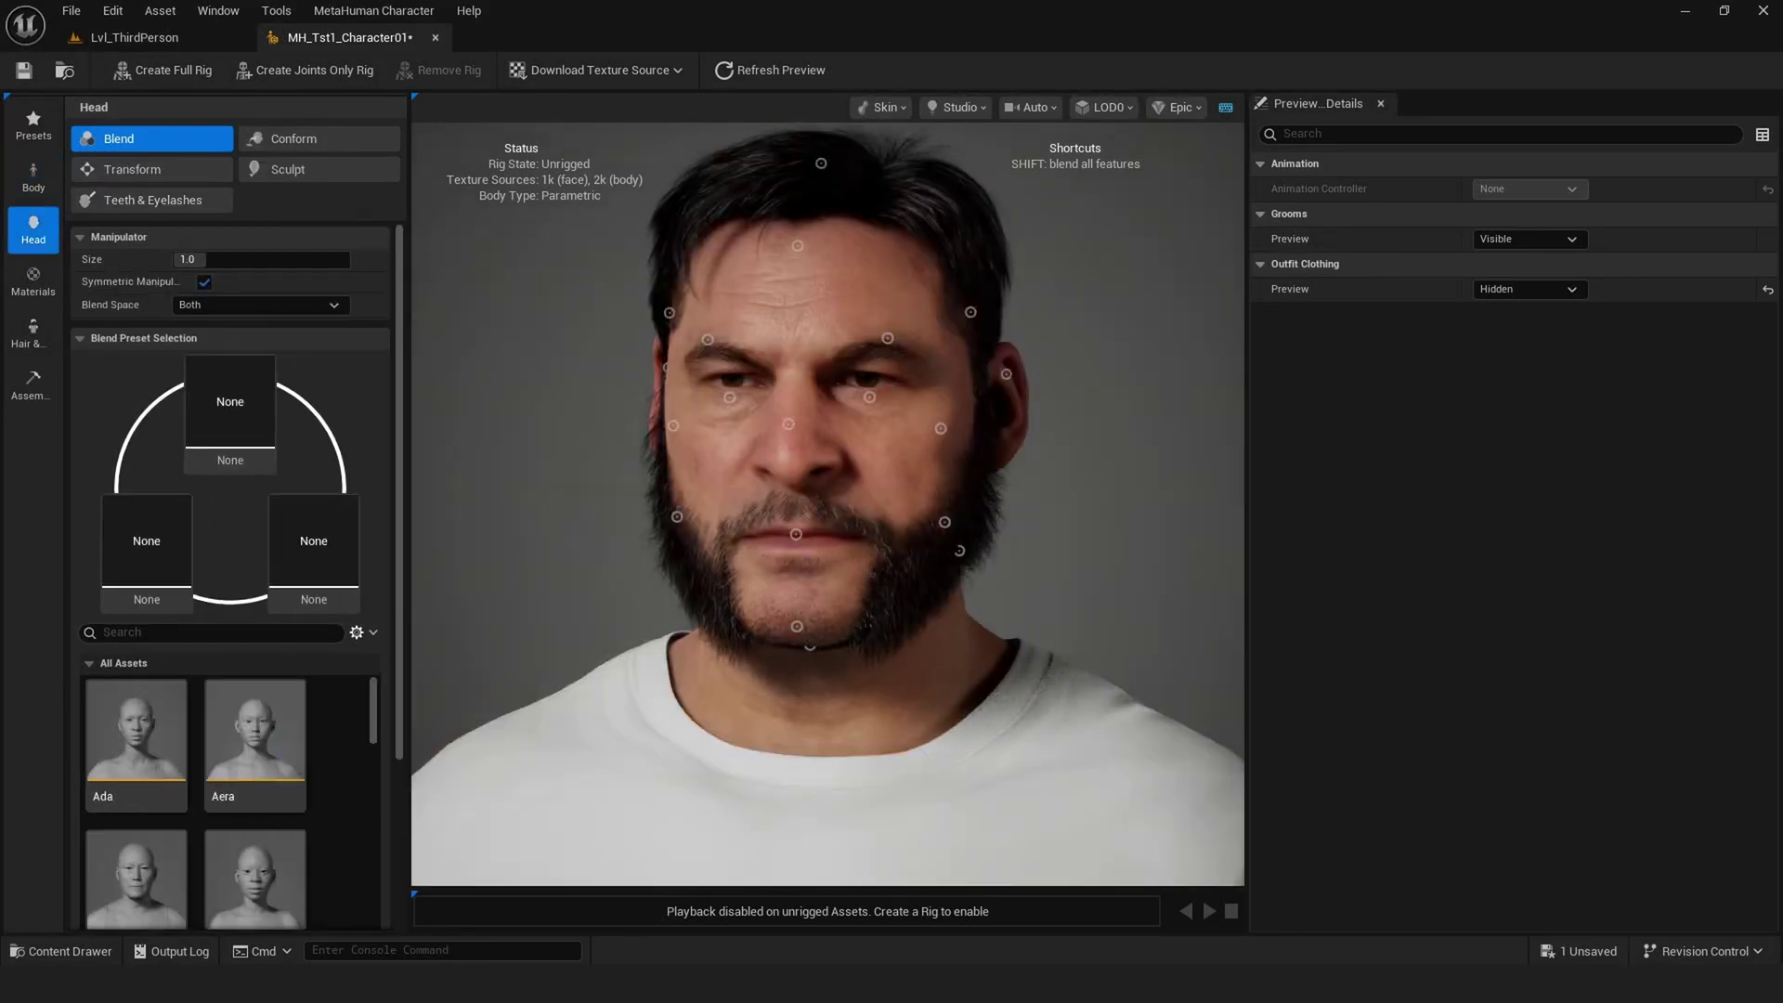
left_click(319, 169)
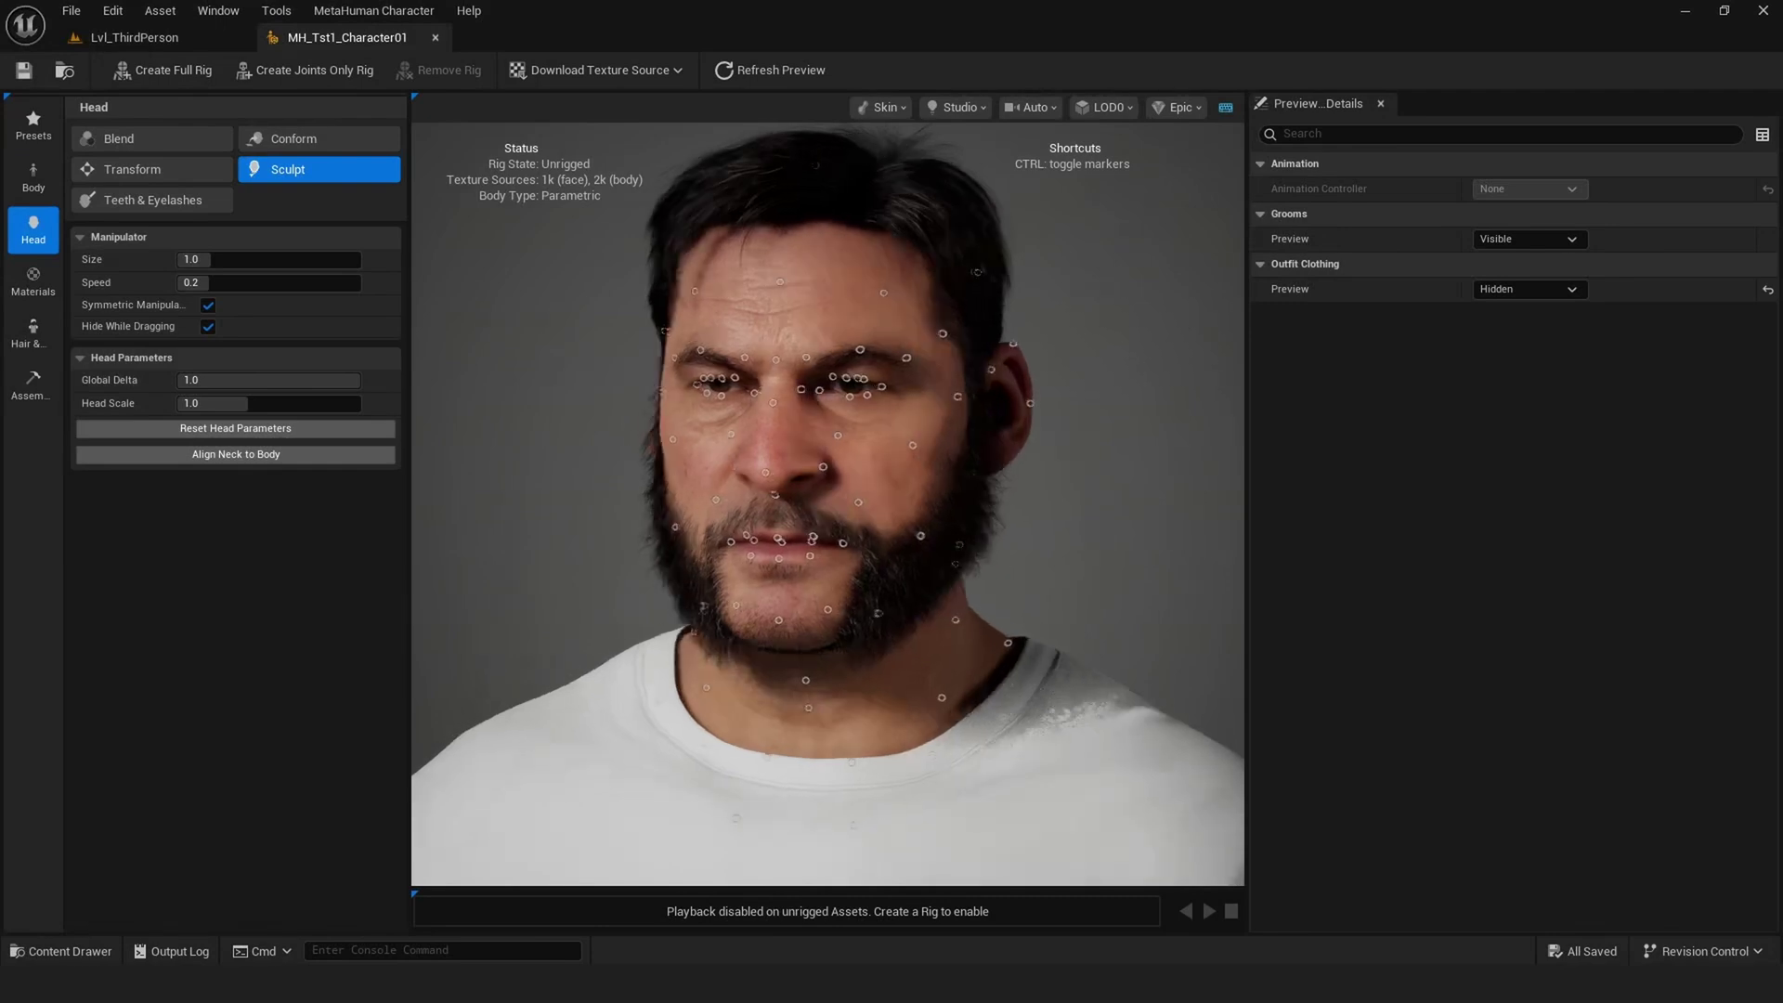
key("ctrl")
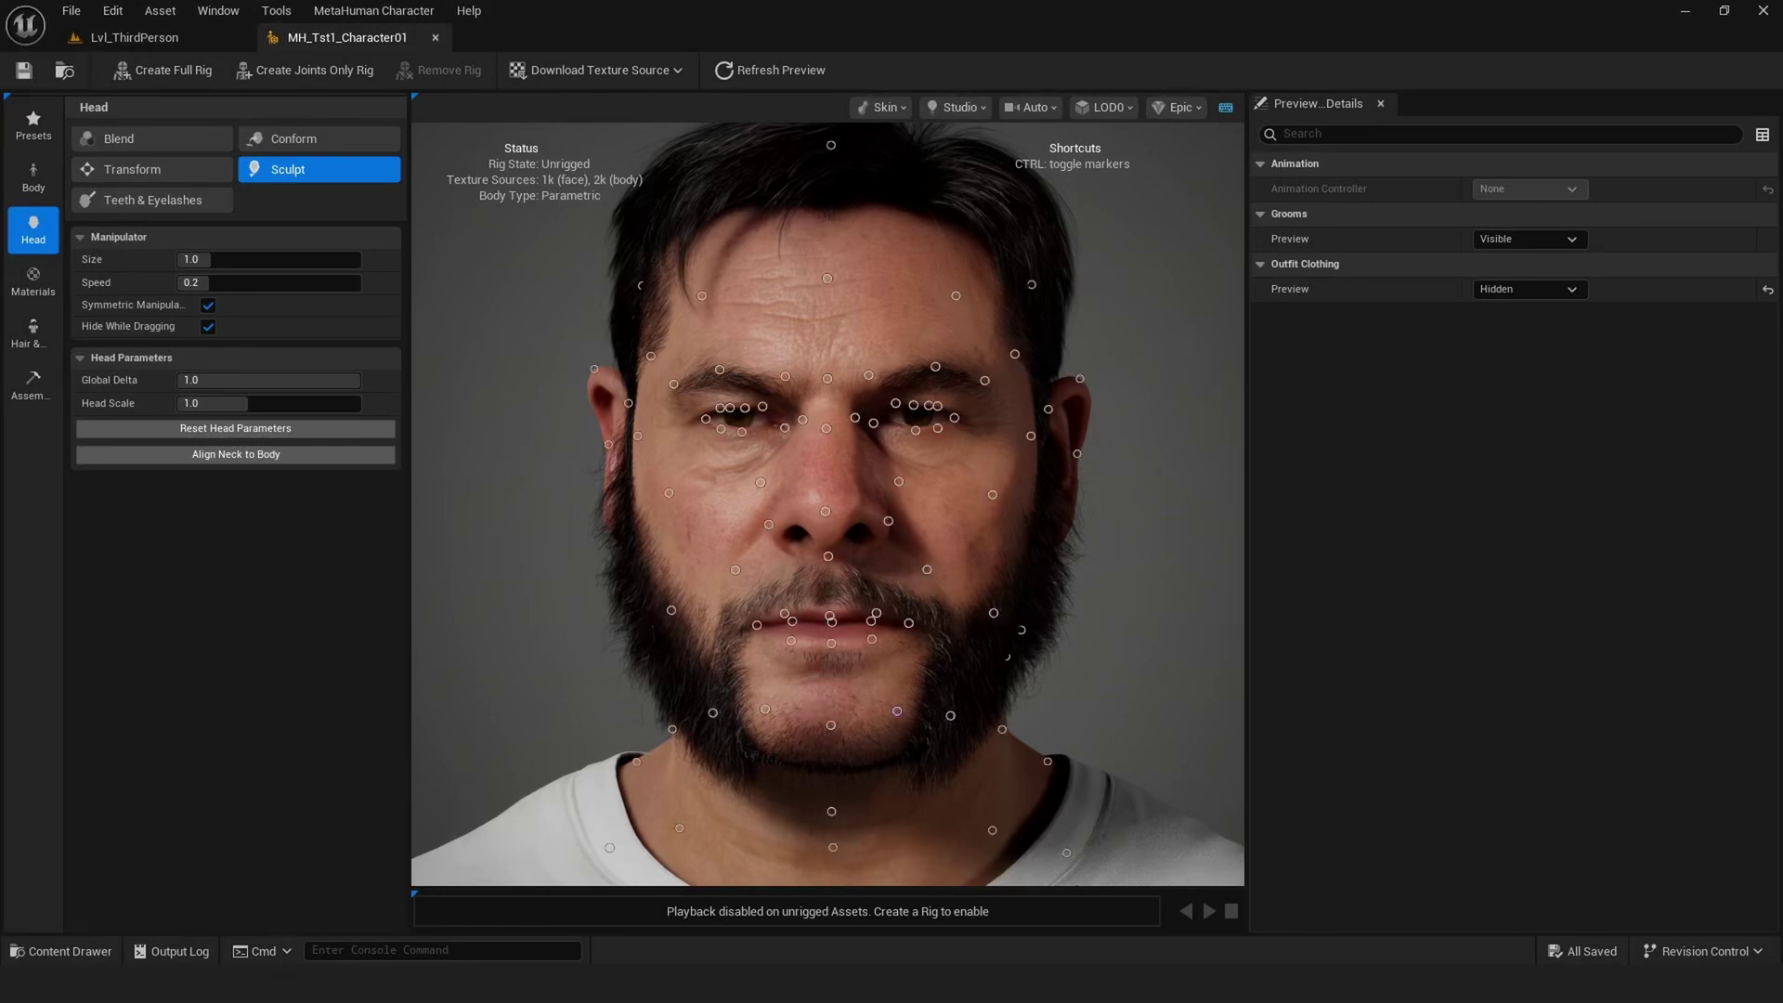
left_click(33, 333)
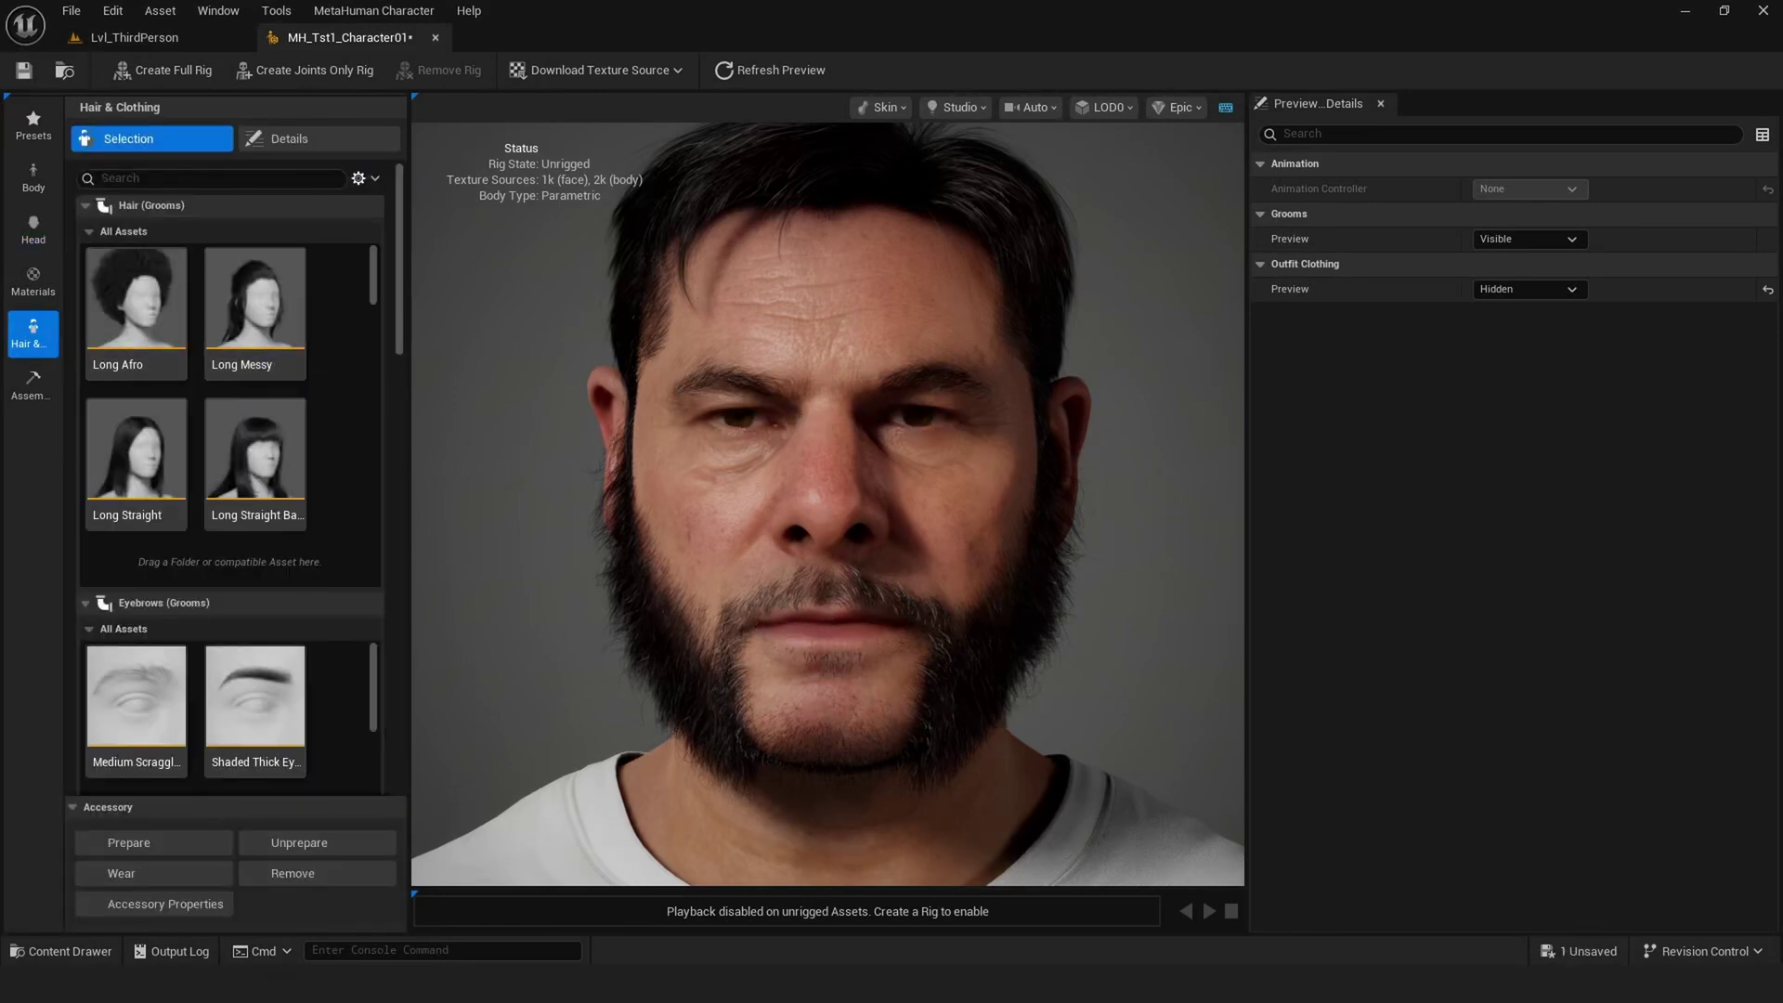
Swap the full dark beard for the Pencil Thin Beard from the Beard (Groom) list.
scroll(228, 390, "down", 3)
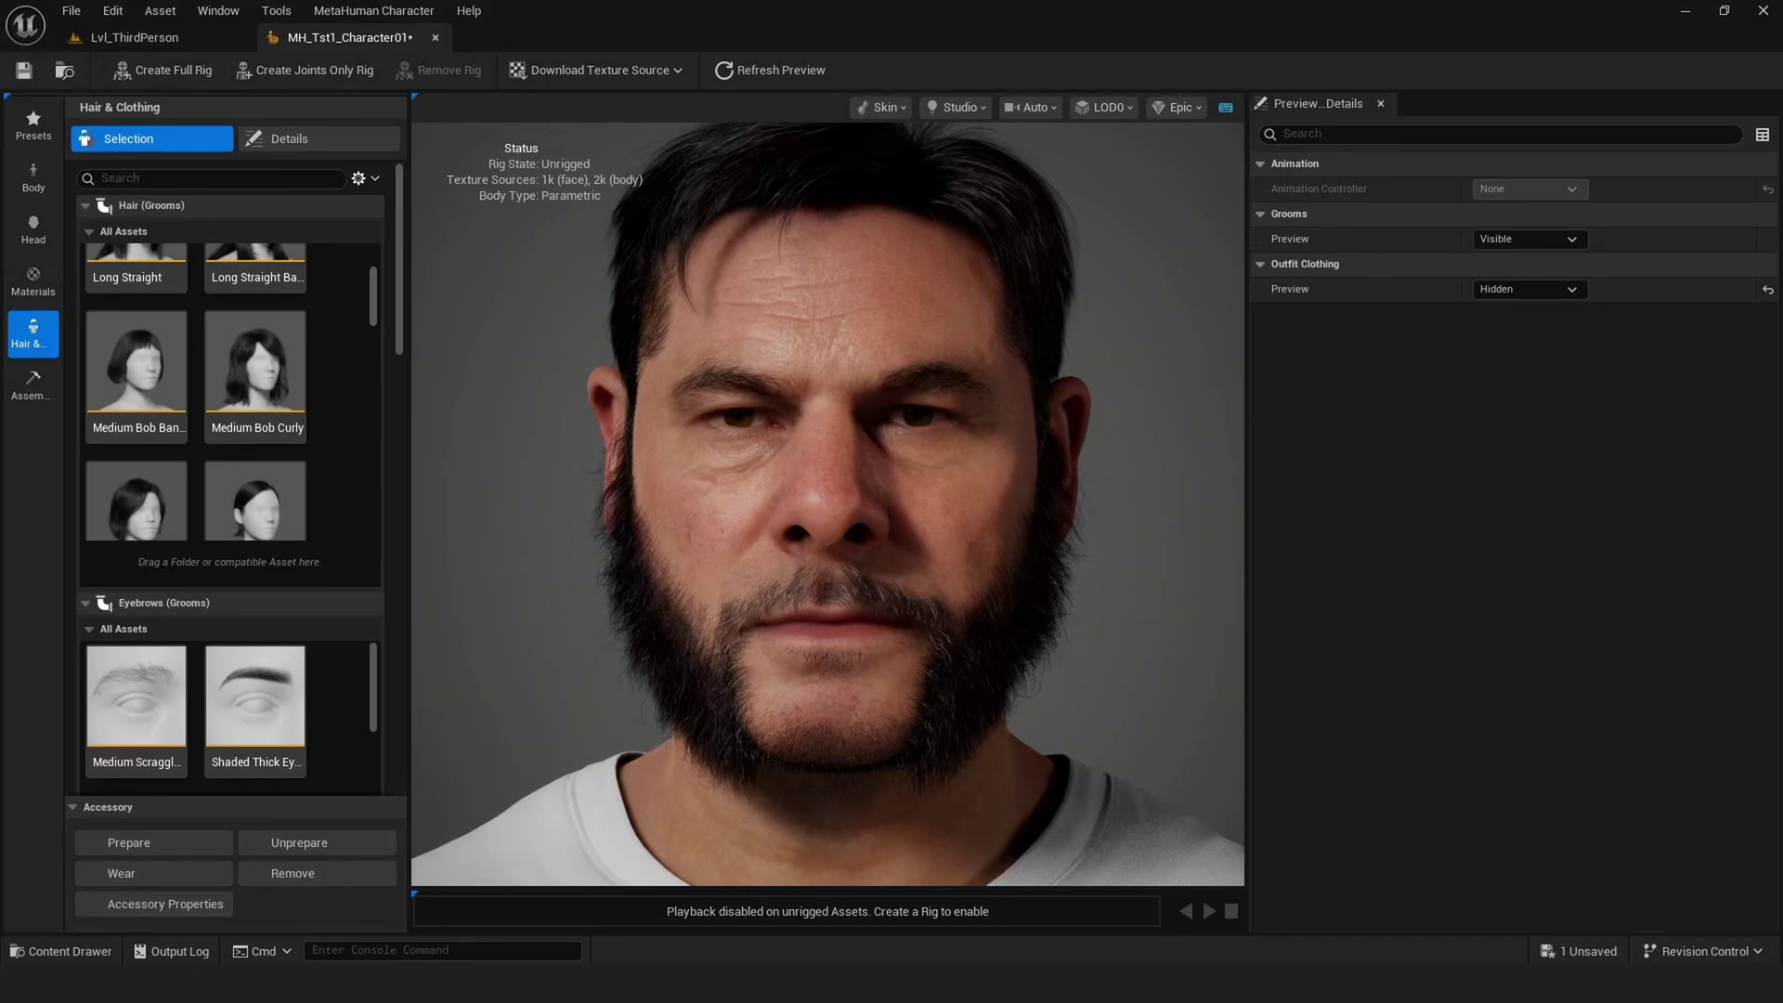
scroll(227, 478, "down", 3)
scroll(228, 478, "down", 3)
scroll(228, 478, "down", 3)
scroll(227, 478, "down", 3)
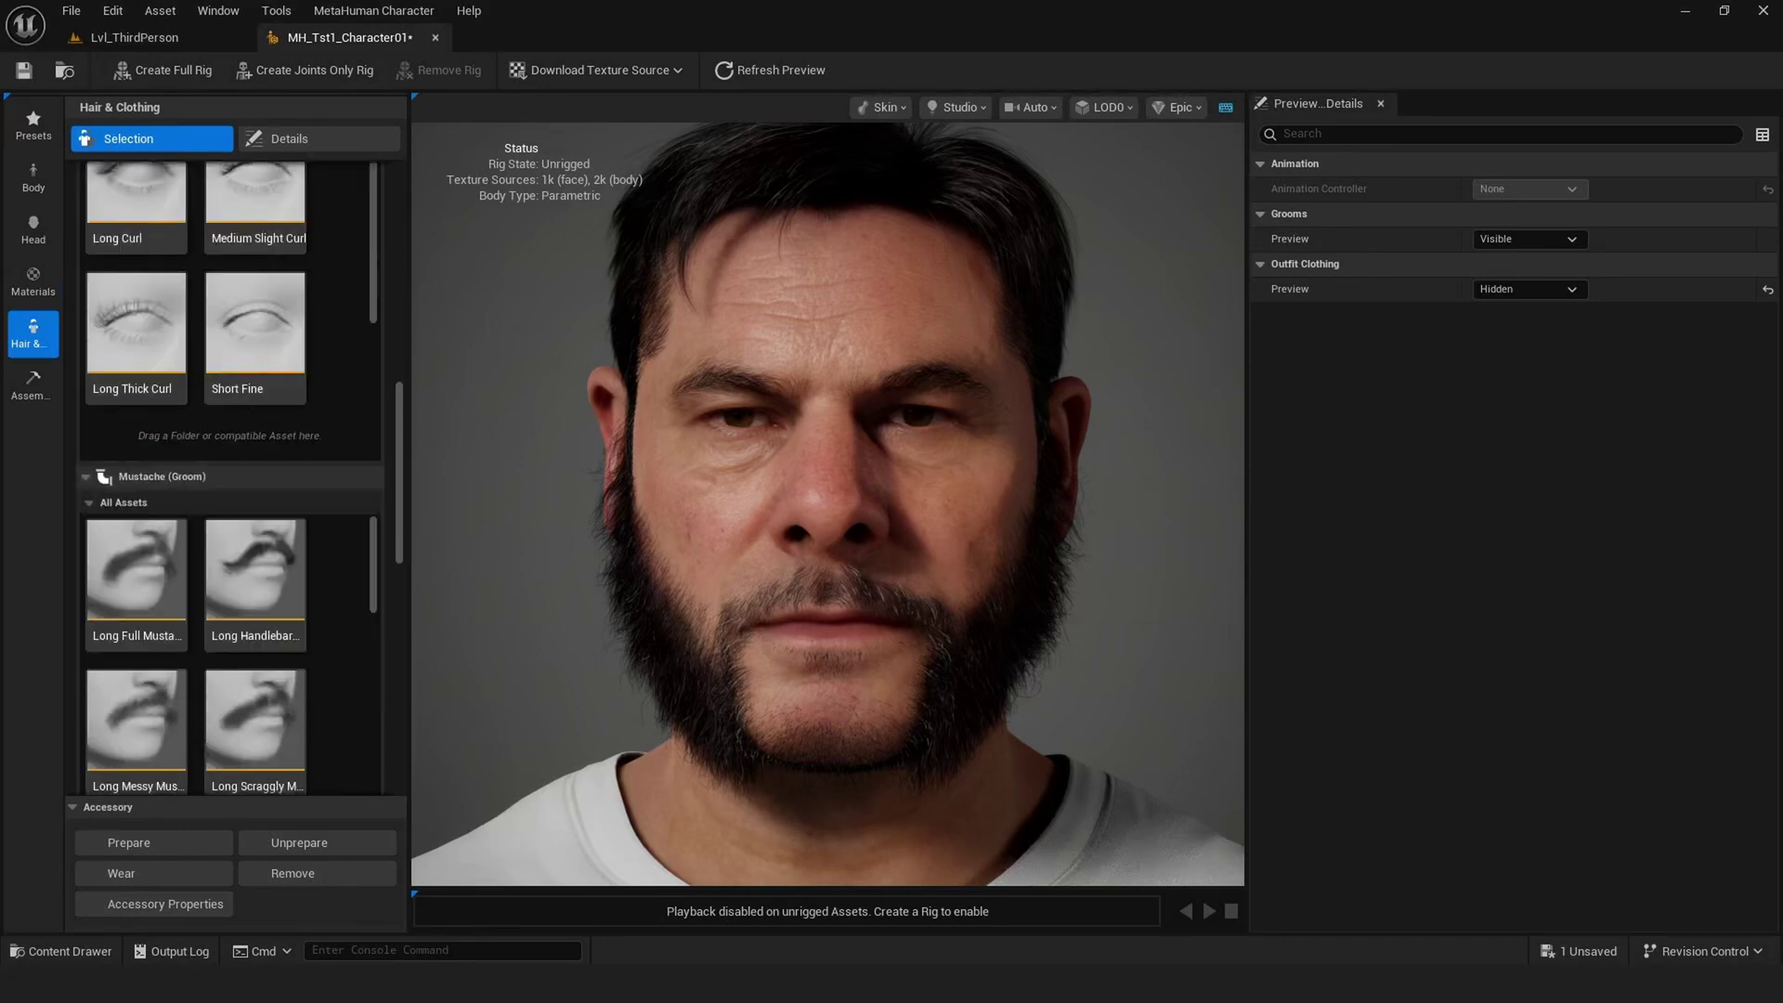
scroll(228, 478, "down", 3)
scroll(227, 478, "down", 3)
scroll(228, 650, "down", 2)
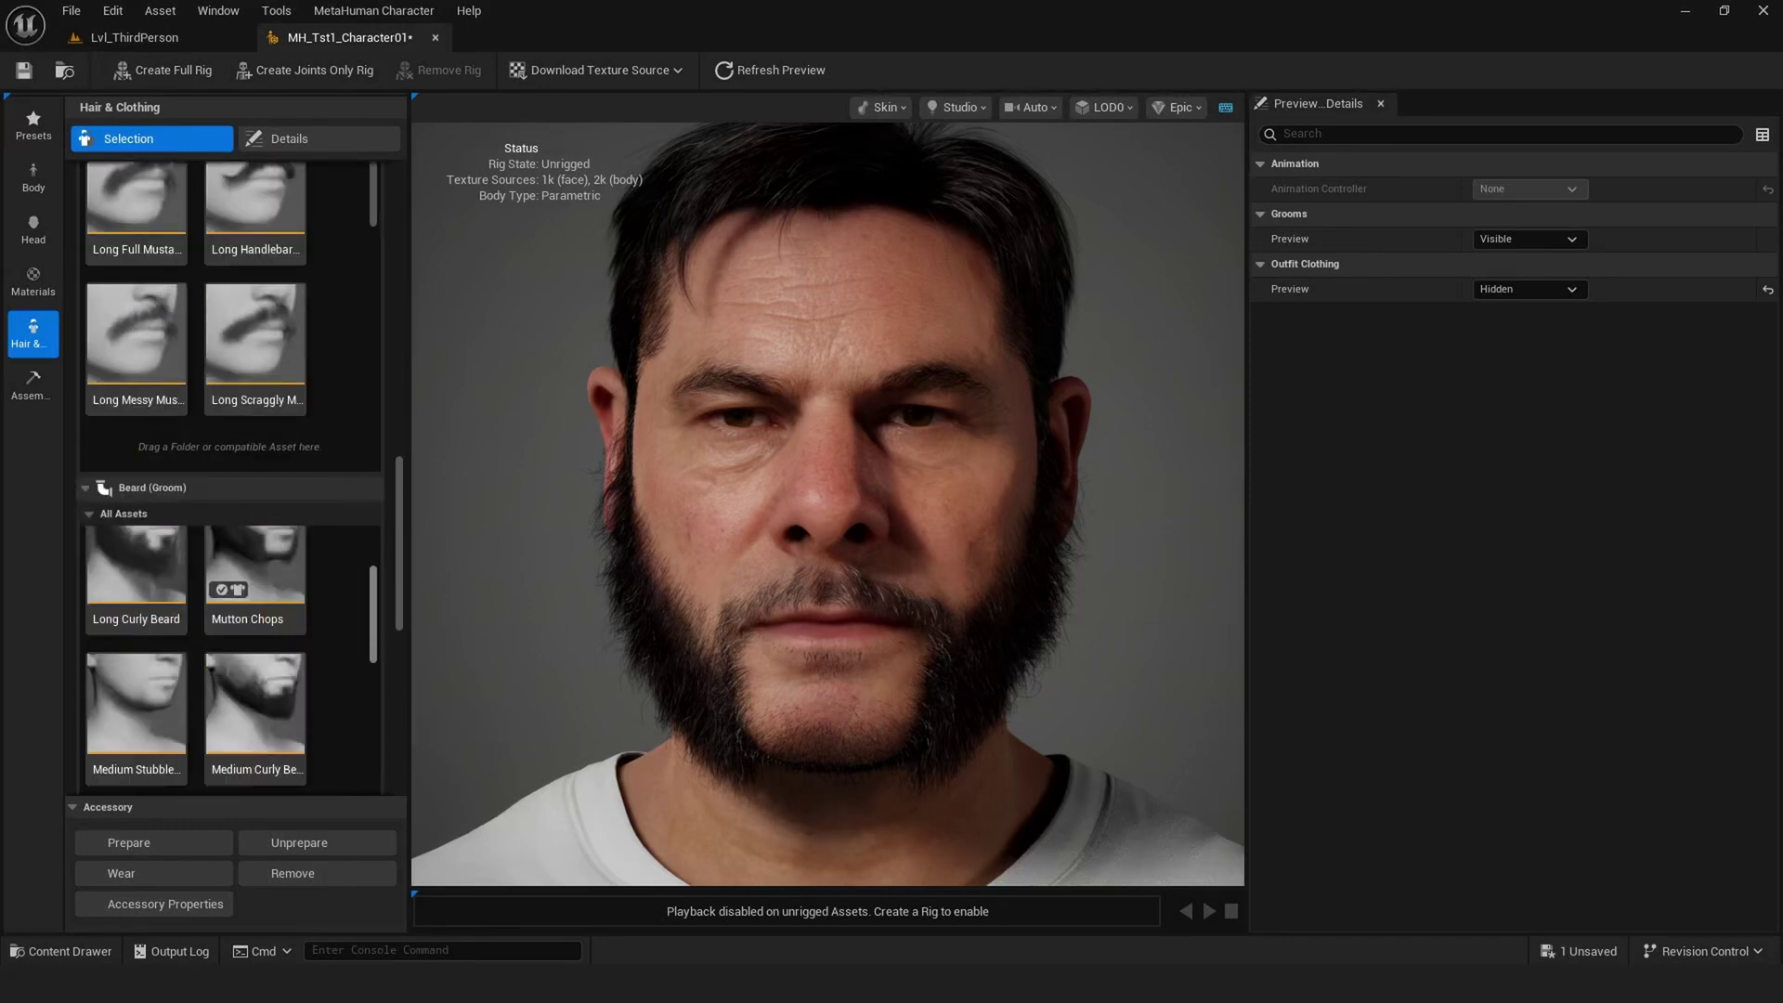
scroll(228, 650, "up", 2)
scroll(232, 660, "down", 2)
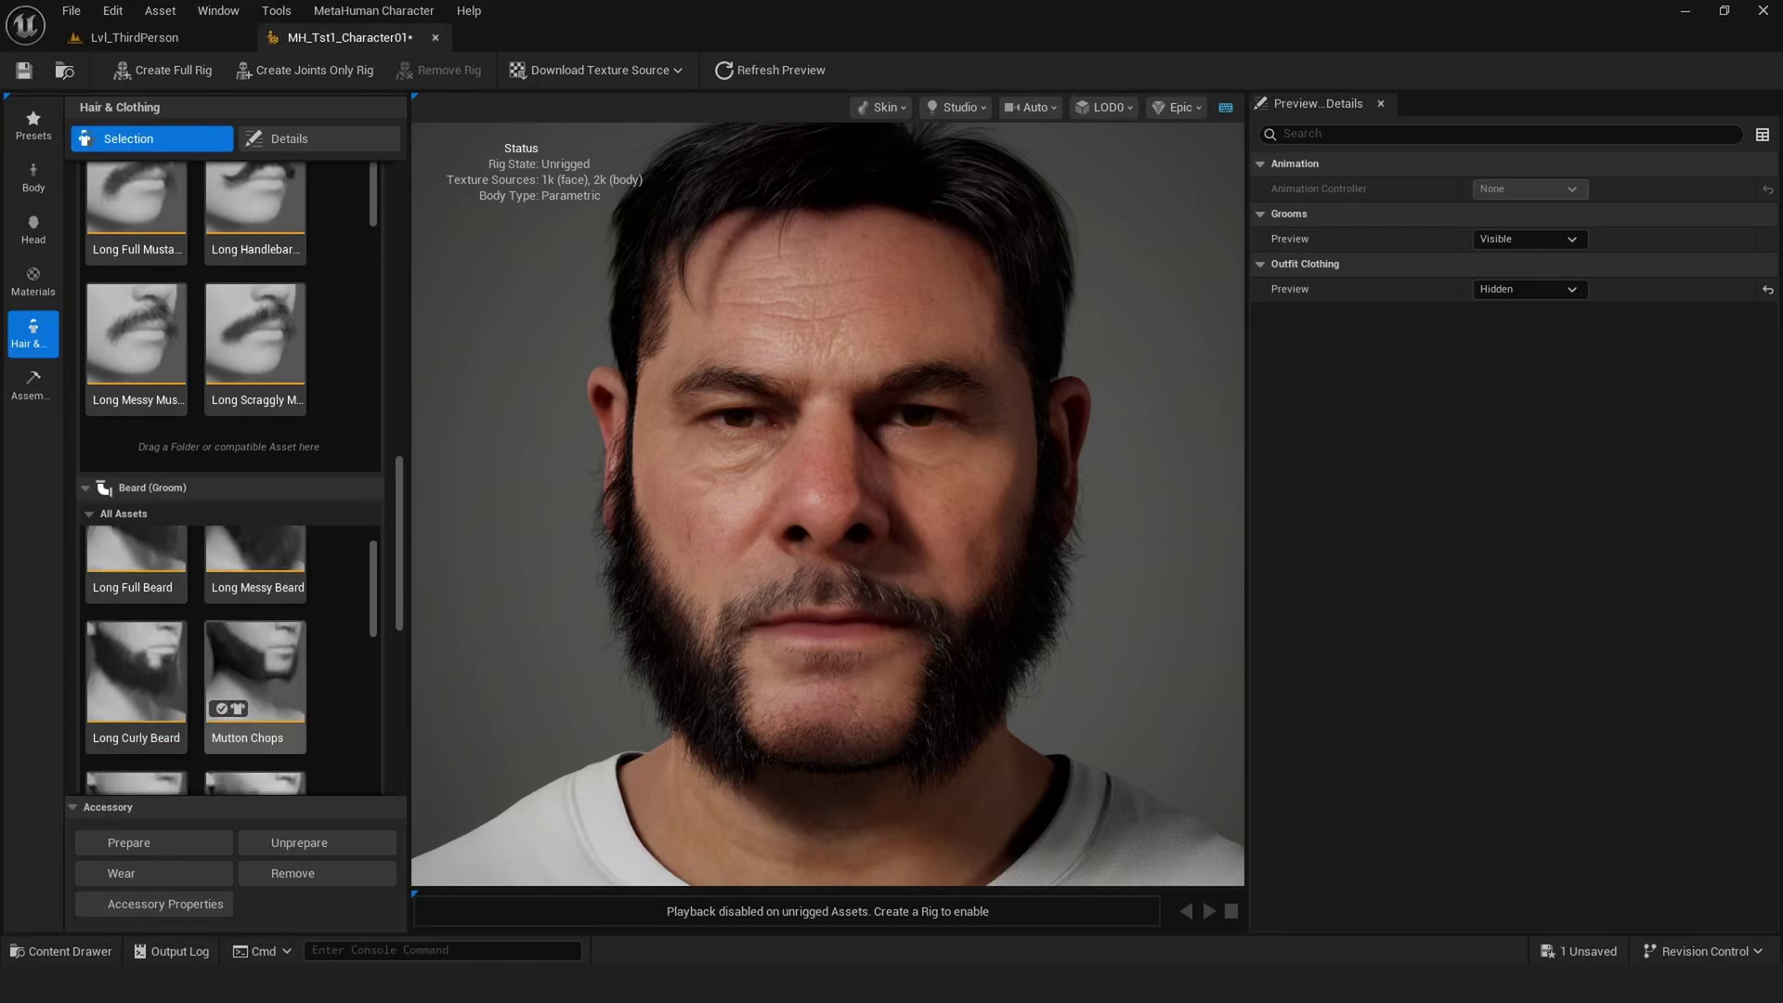
scroll(232, 659, "down", 2)
scroll(233, 660, "down", 1)
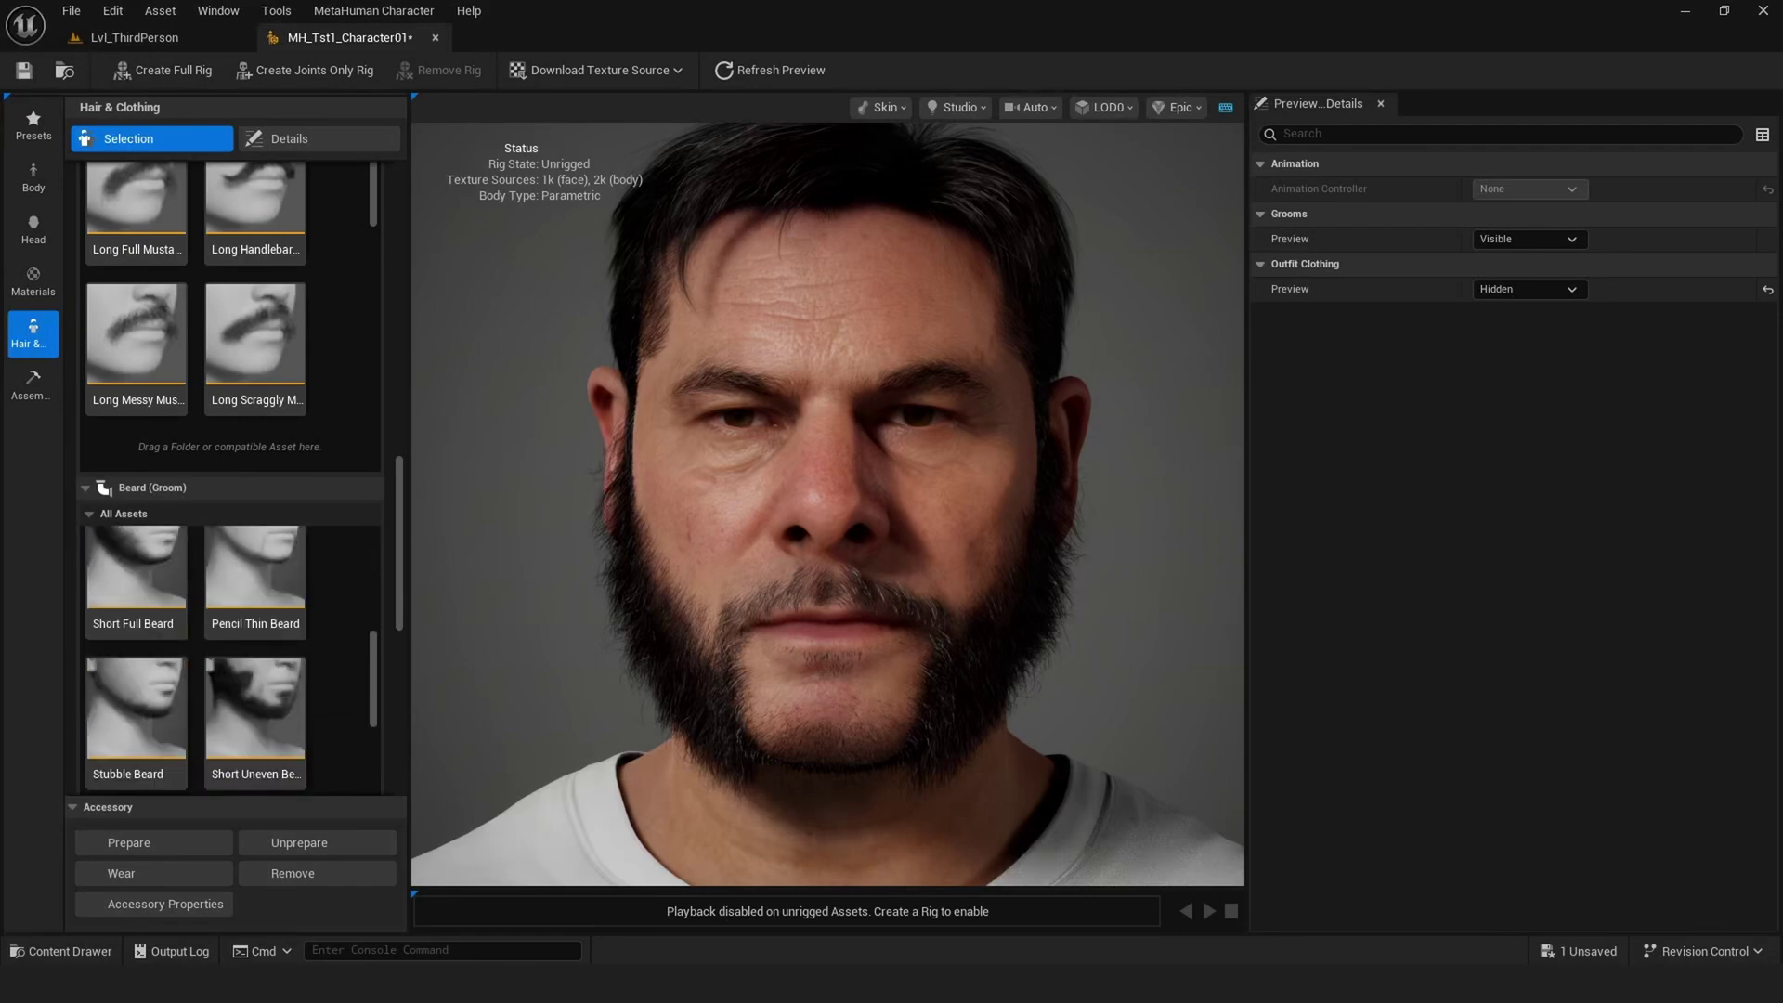
scroll(233, 659, "down", 1)
left_click(265, 595)
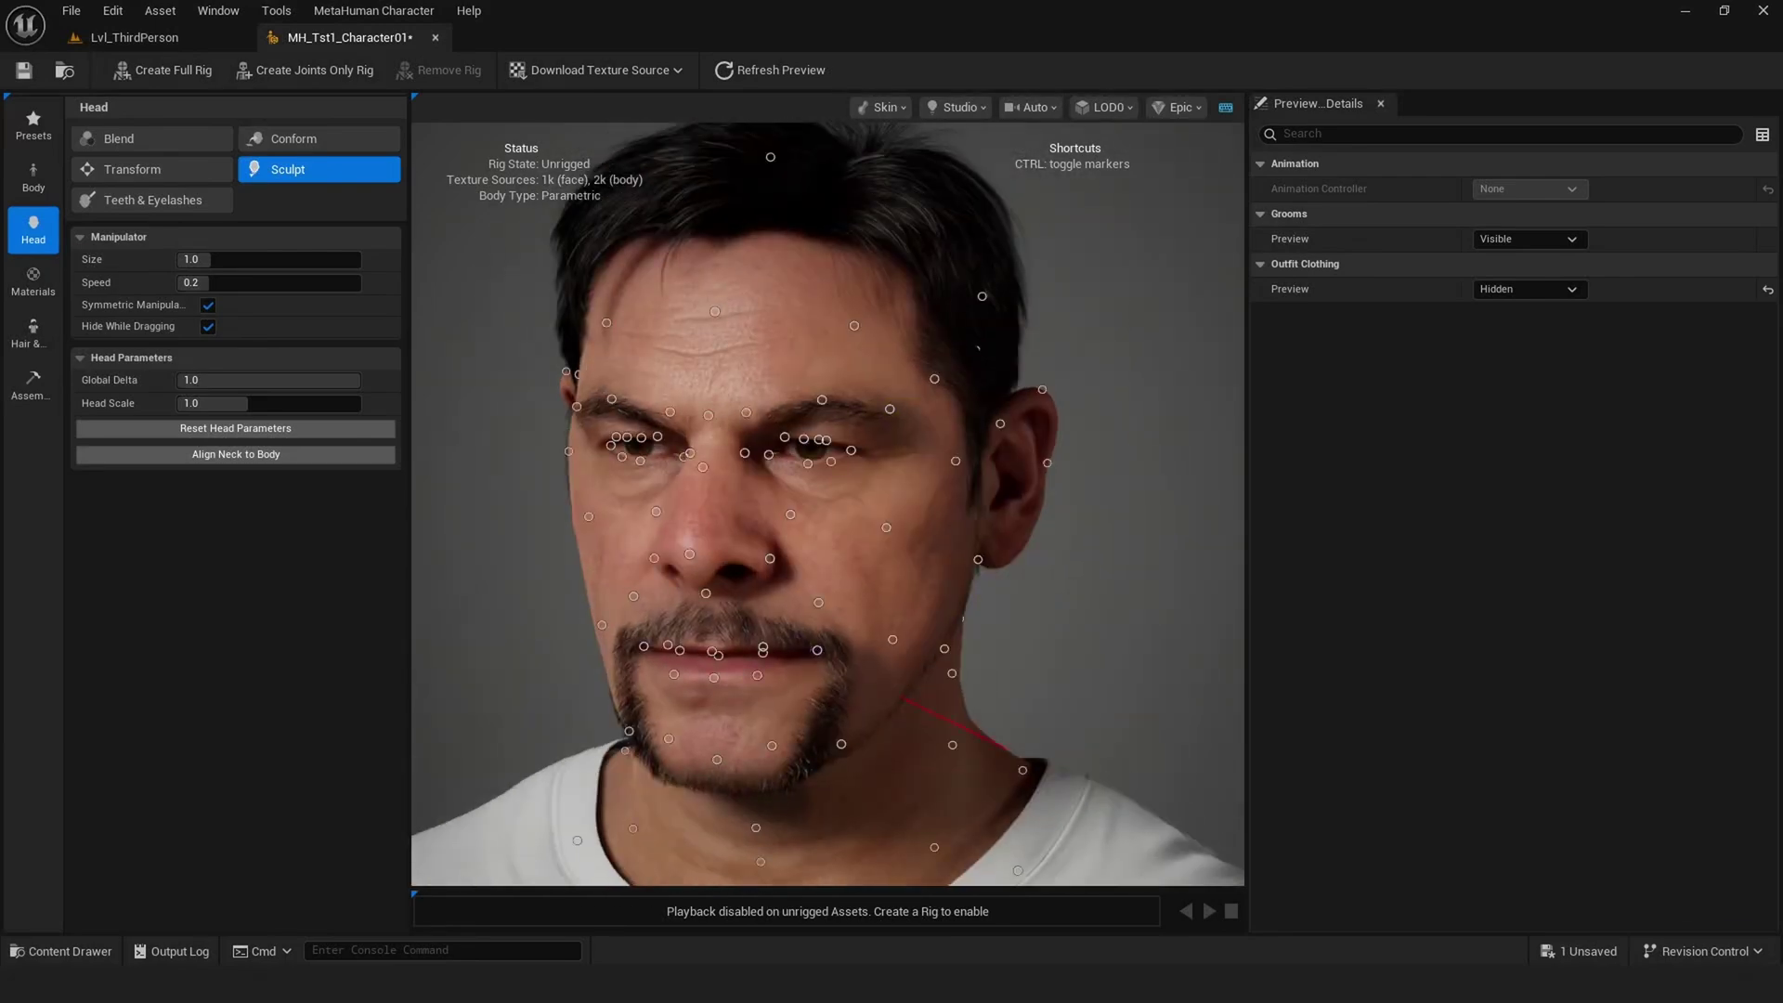
Refresh the preview and apply the Long Messy Beard from the Beard (Groom) list.
left_click(770, 70)
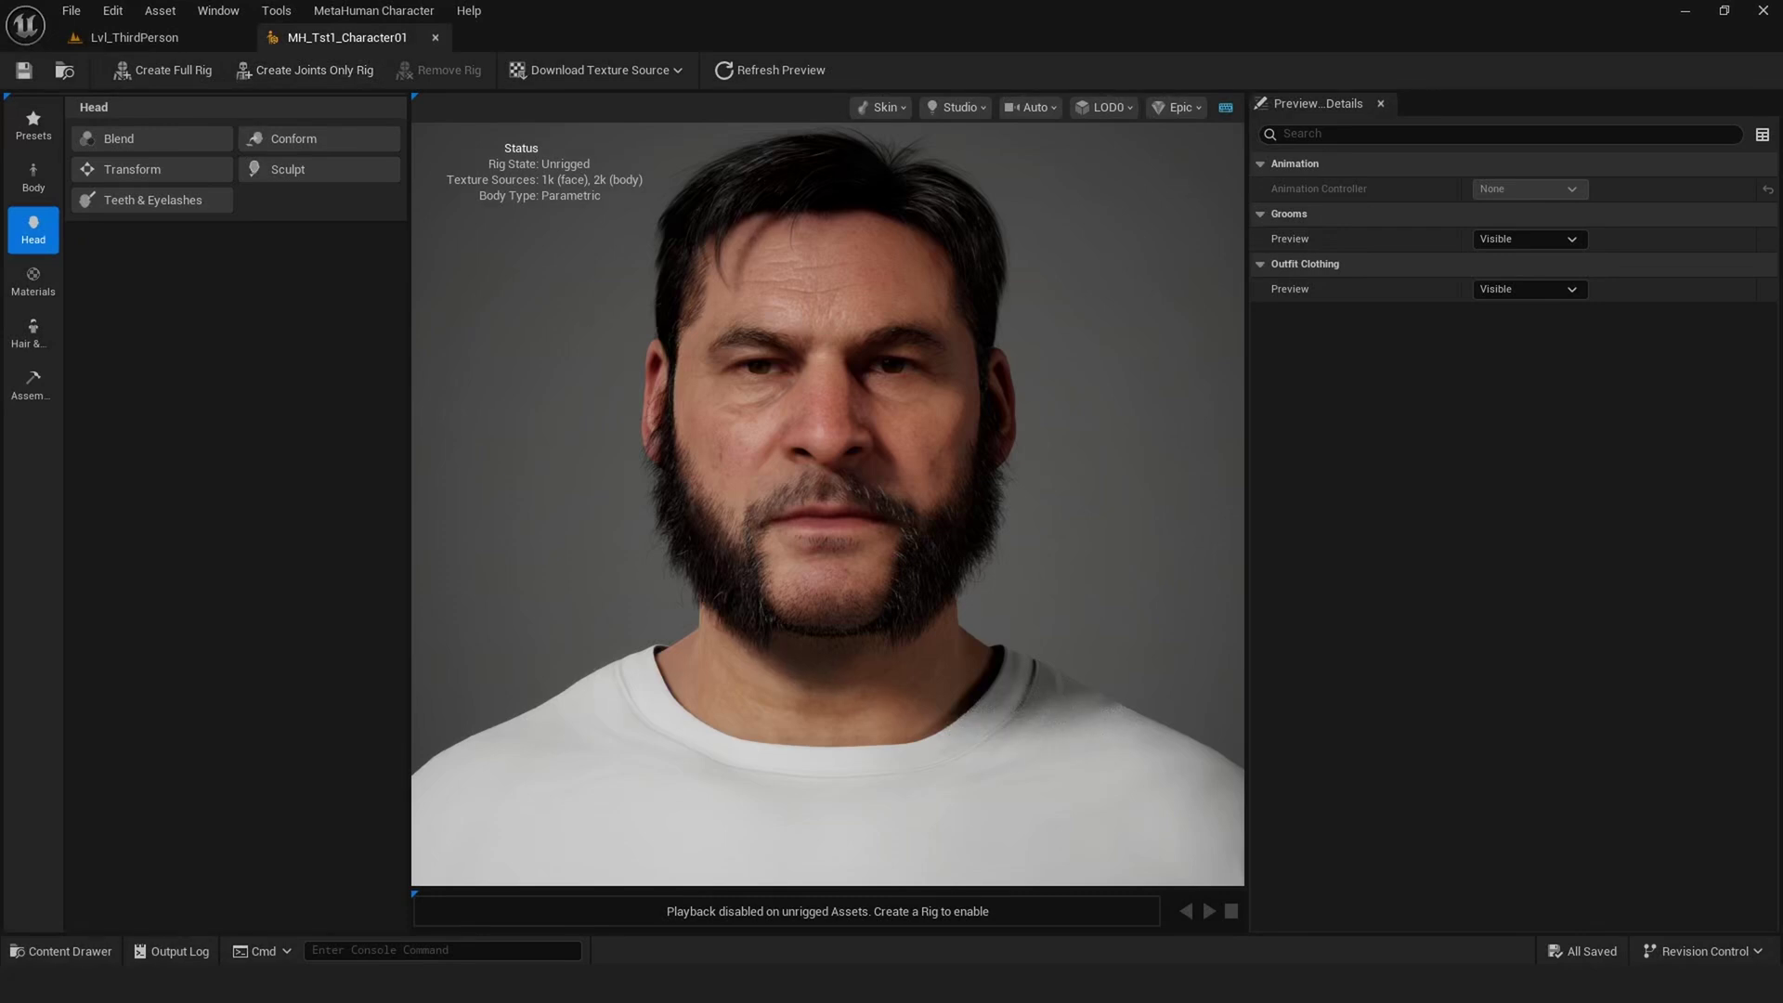
left_click(33, 334)
scroll(233, 390, "down", 2)
scroll(232, 390, "down", 3)
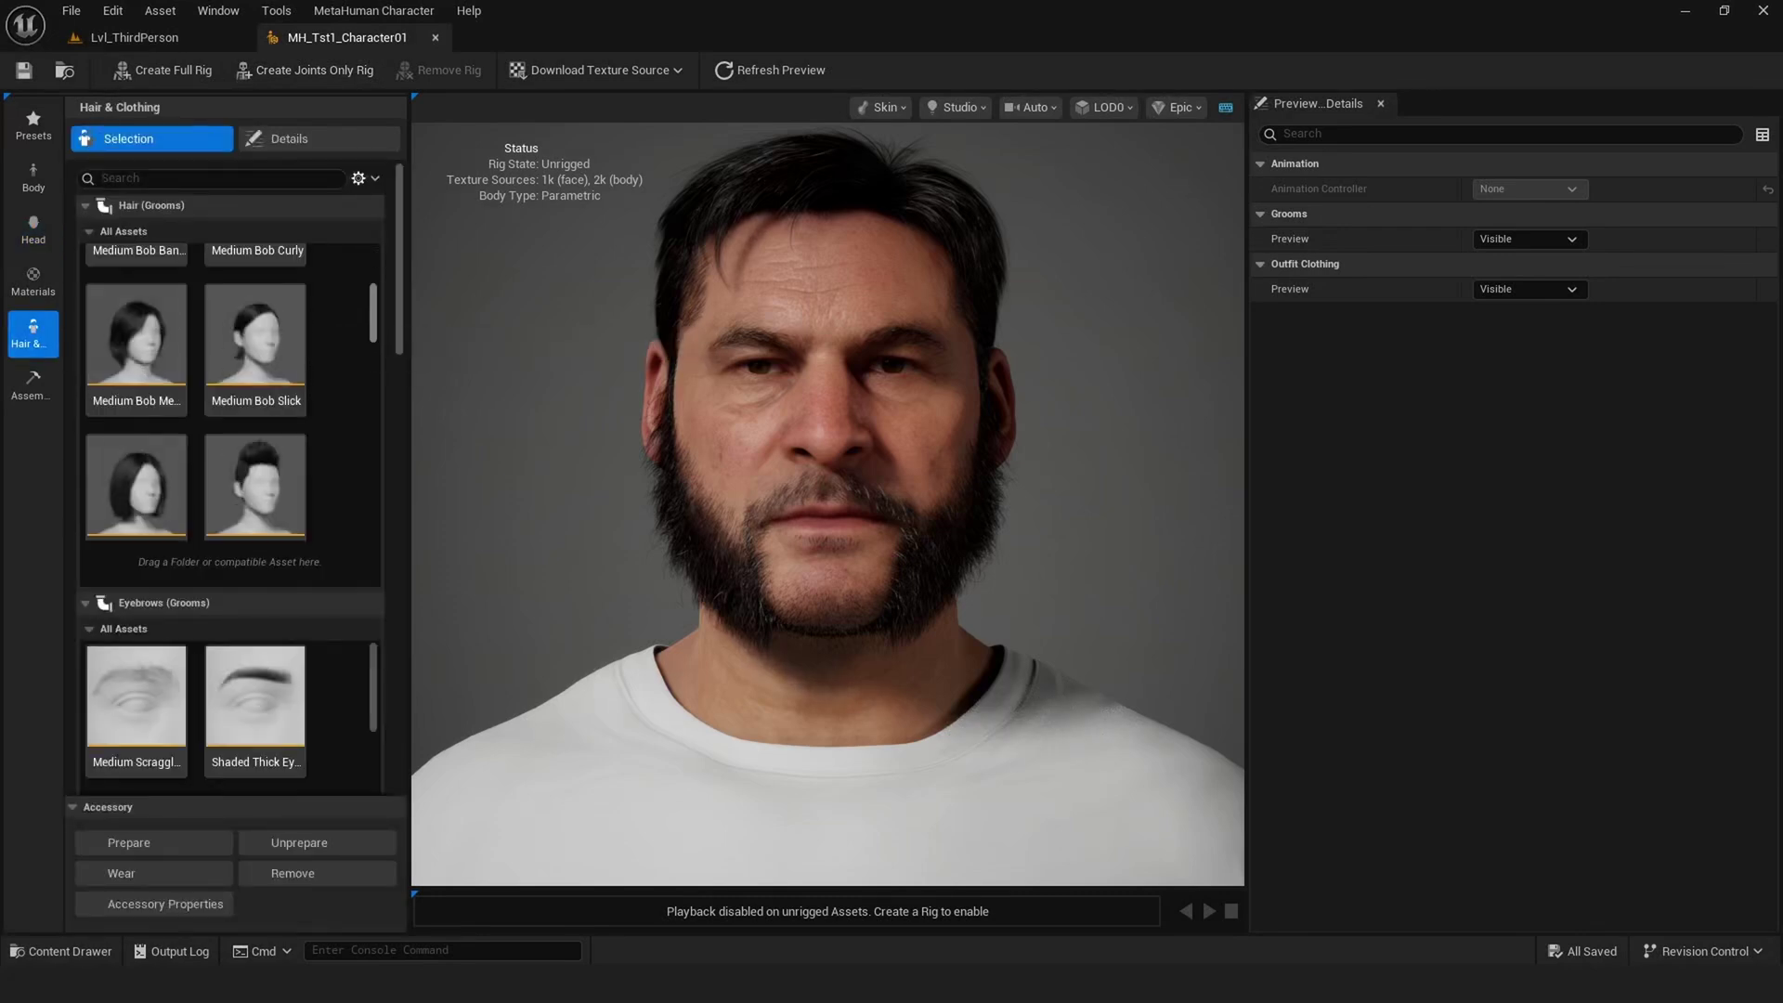
scroll(232, 390, "down", 5)
scroll(232, 478, "down", 5)
scroll(232, 478, "down", 3)
scroll(233, 479, "up", 2)
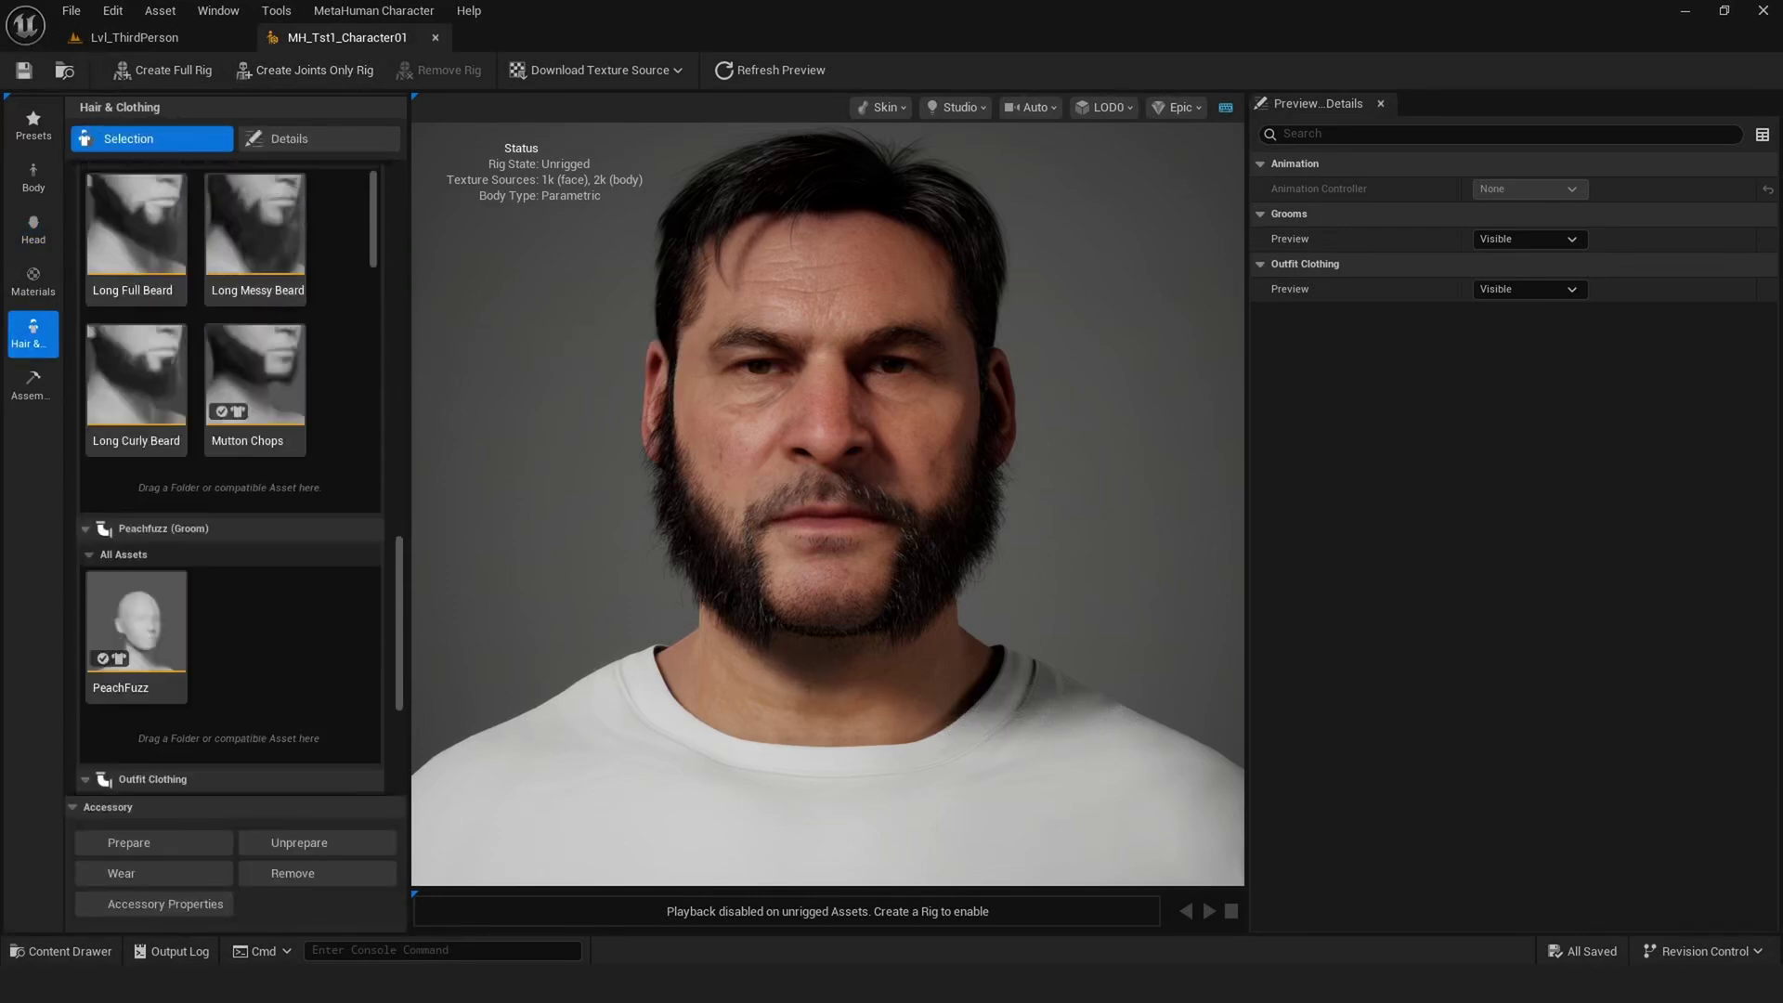
scroll(232, 479, "up", 1)
left_click(255, 288)
scroll(232, 464, "down", 5)
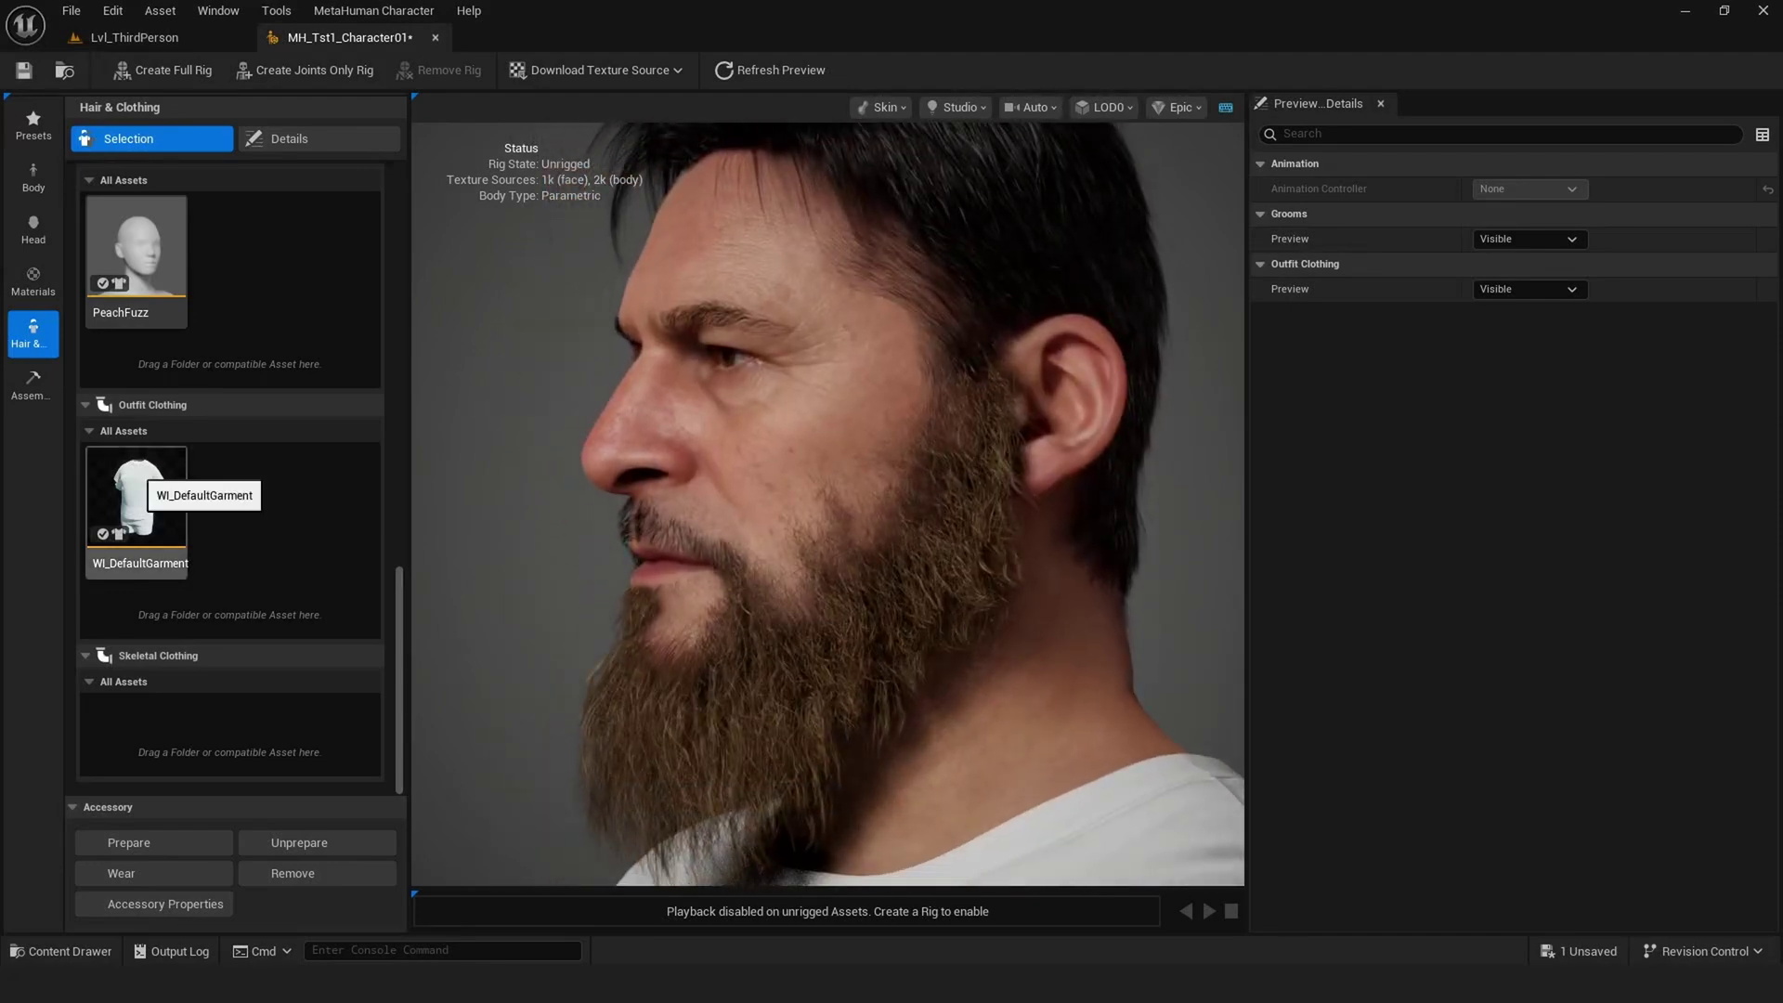
Remove the WI_DefaultGarment outfit from Outfit Clothing, leaving the character shirtless.
left_click(85, 405)
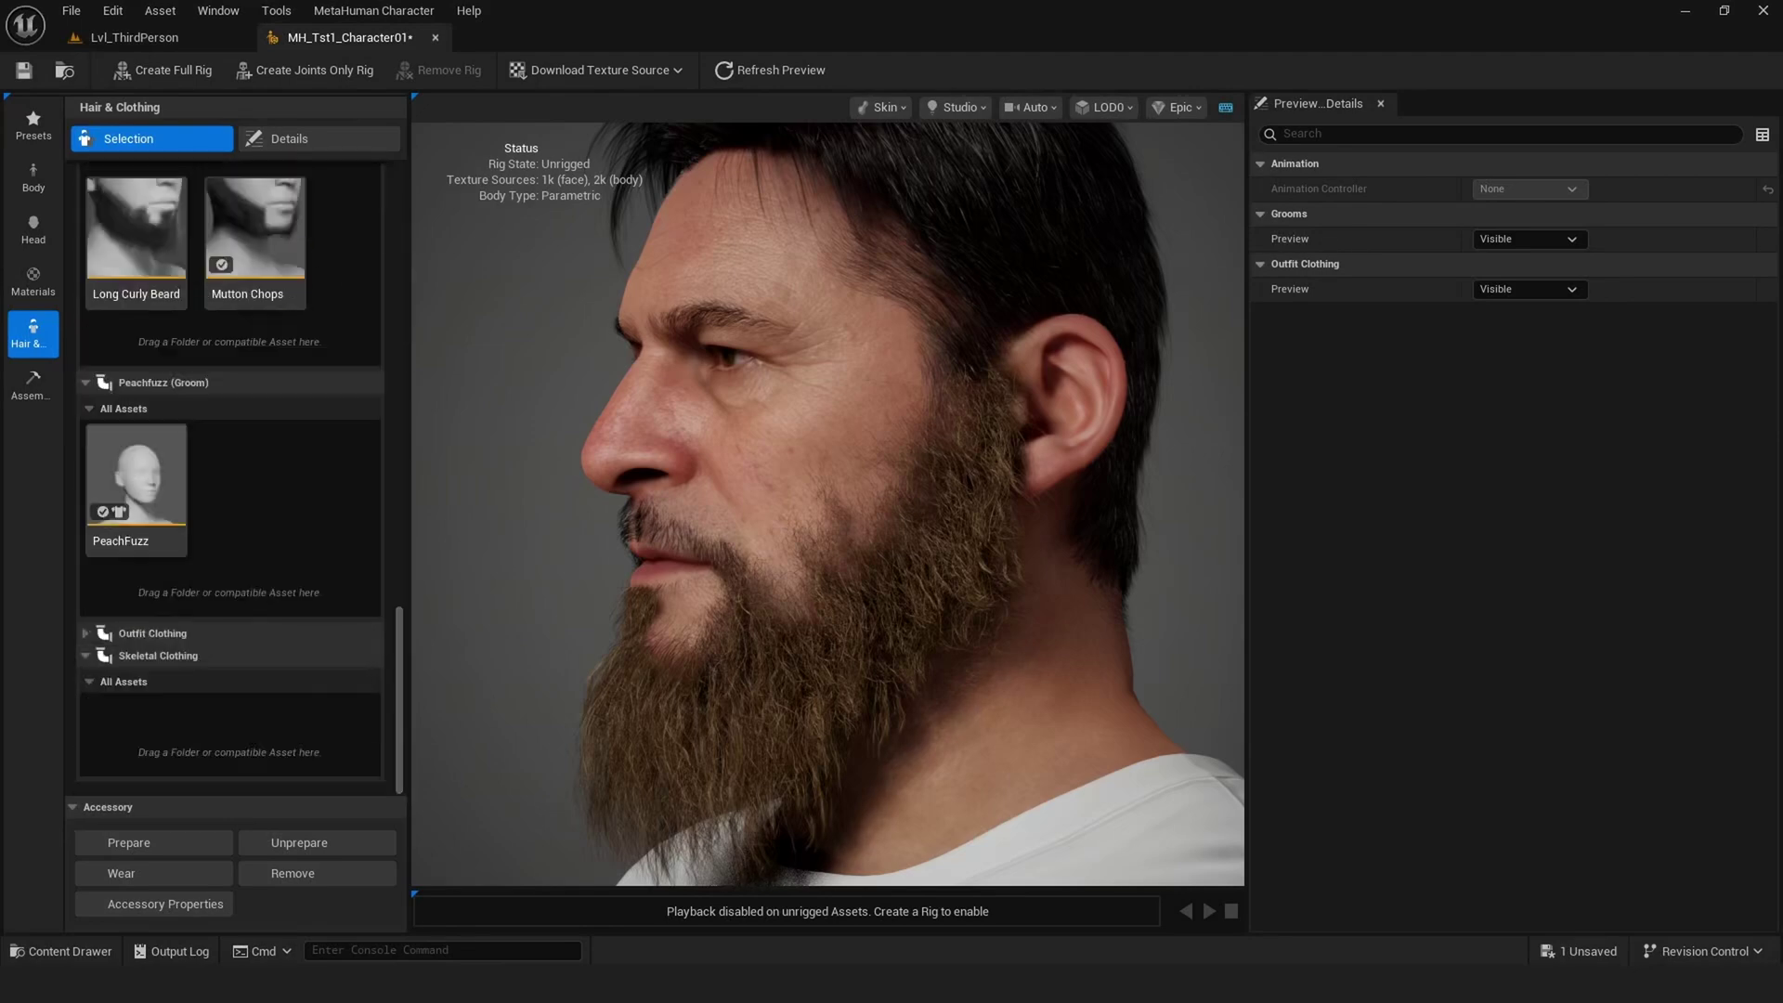
left_click(86, 633)
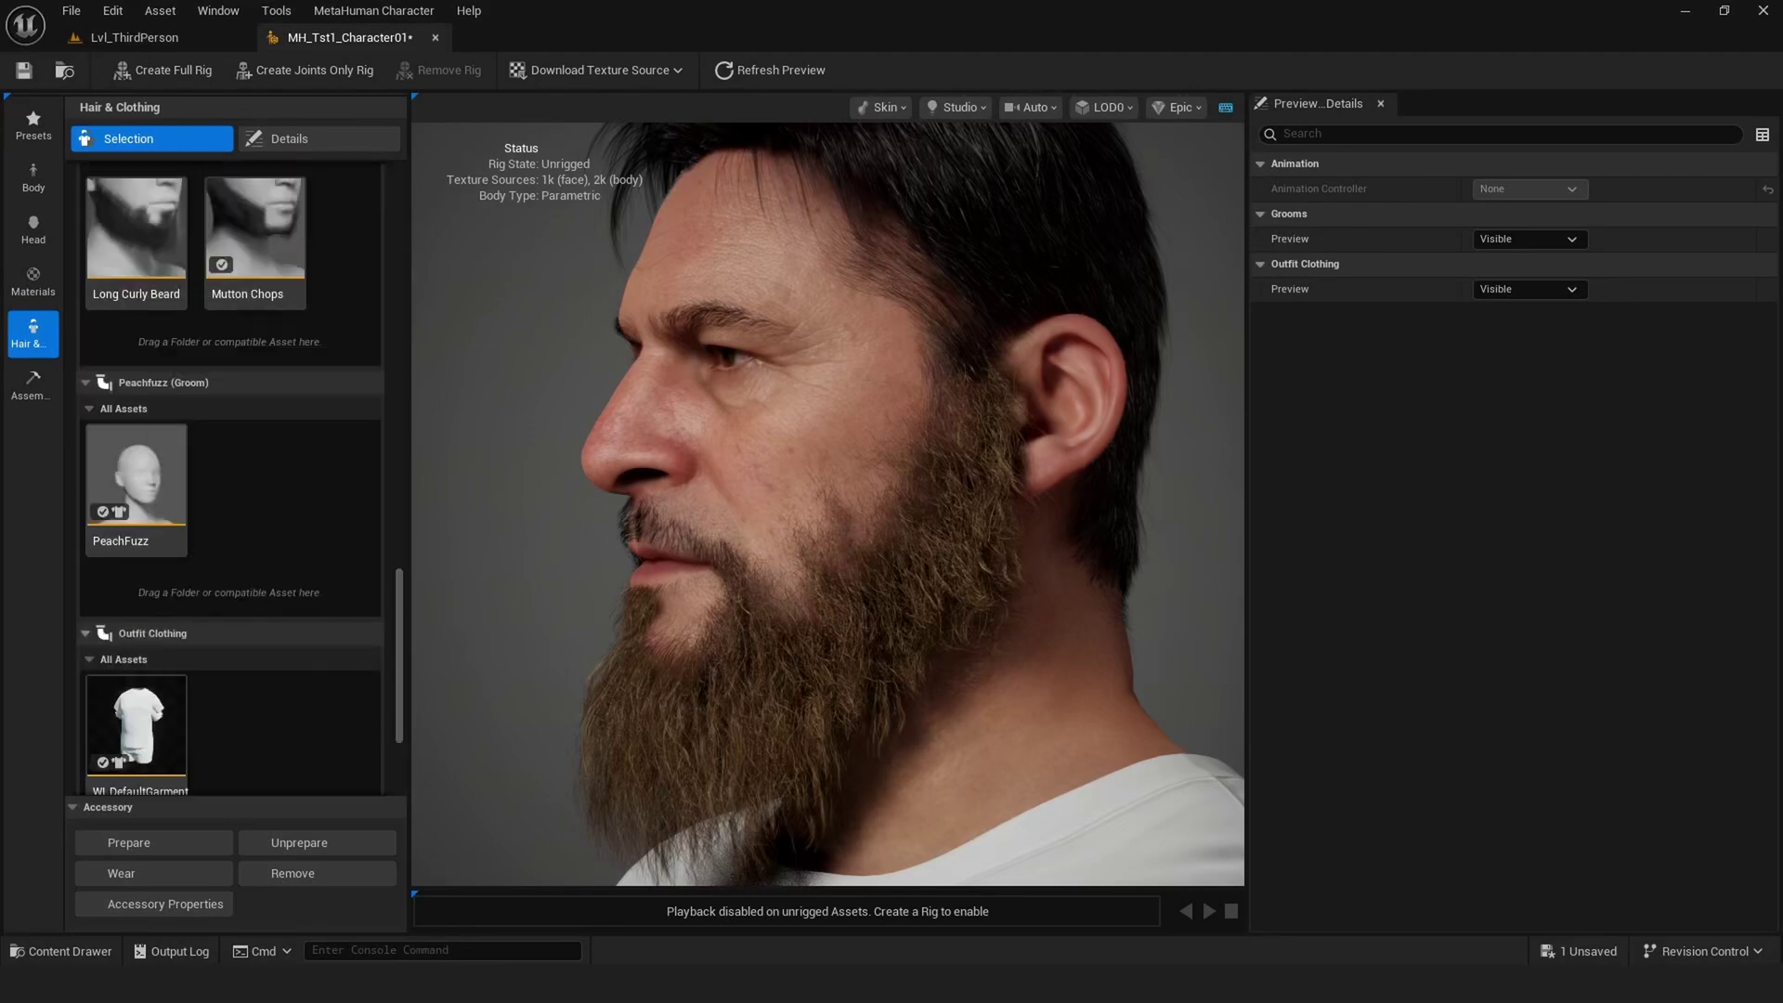
left_click(127, 757)
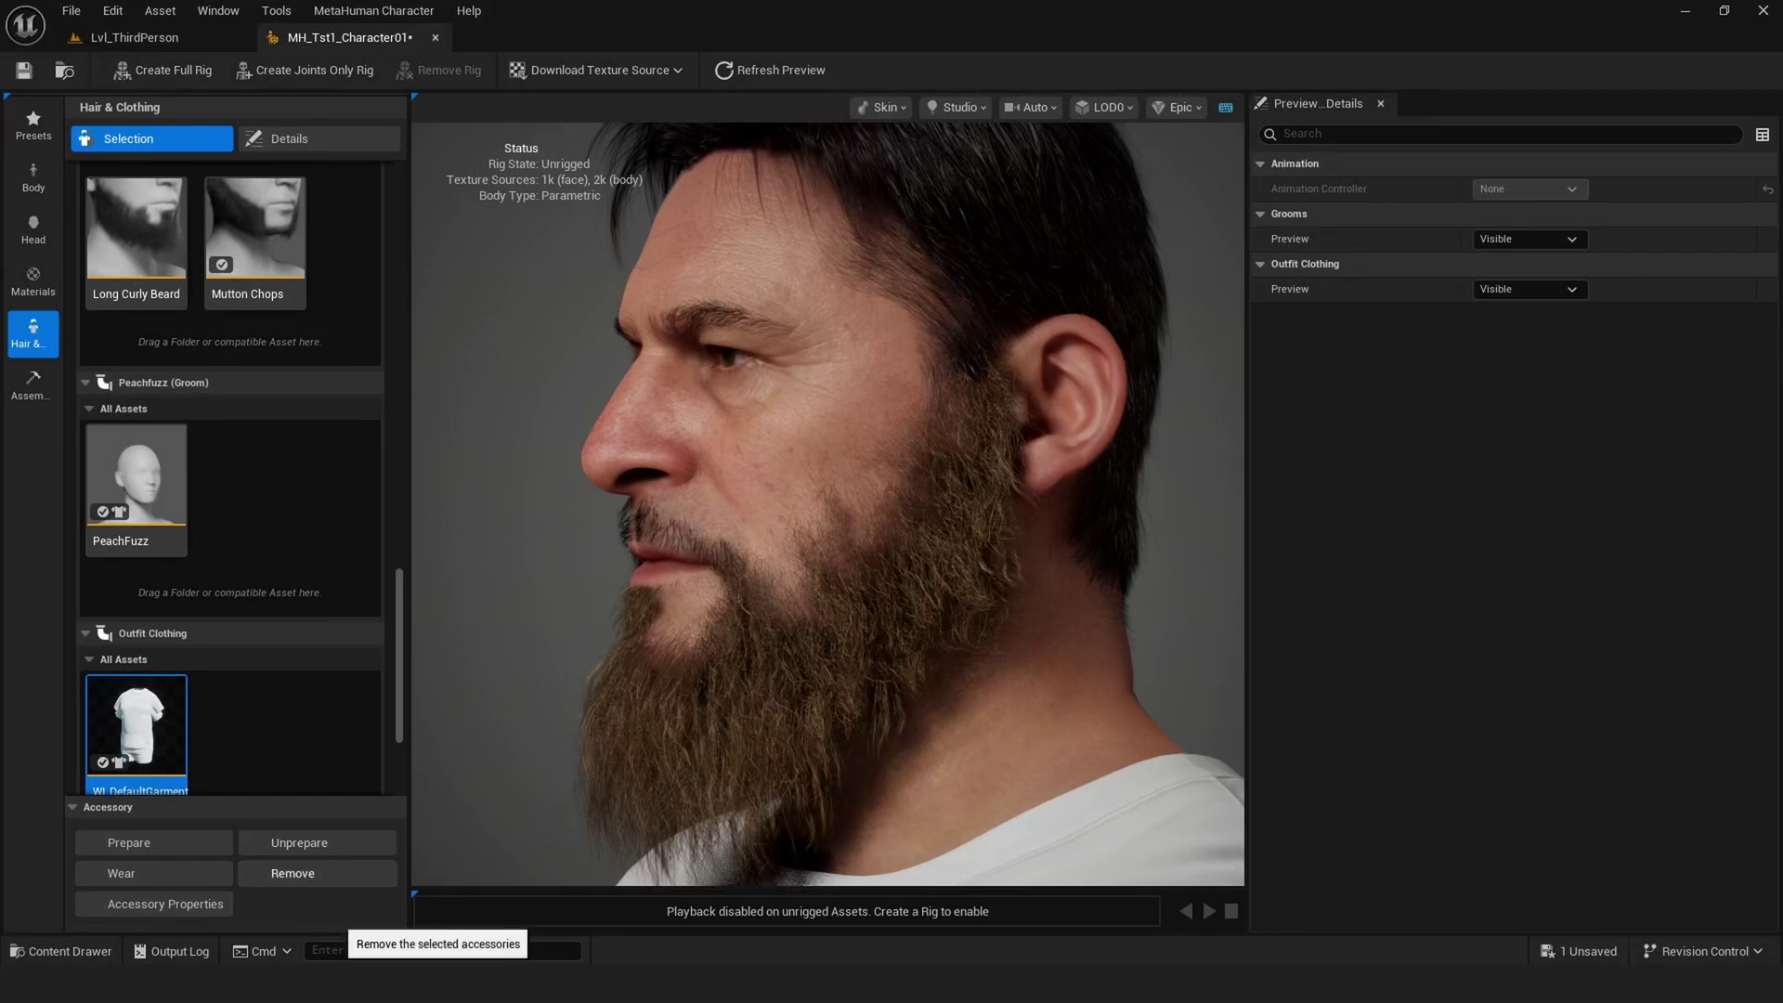
left_click(293, 873)
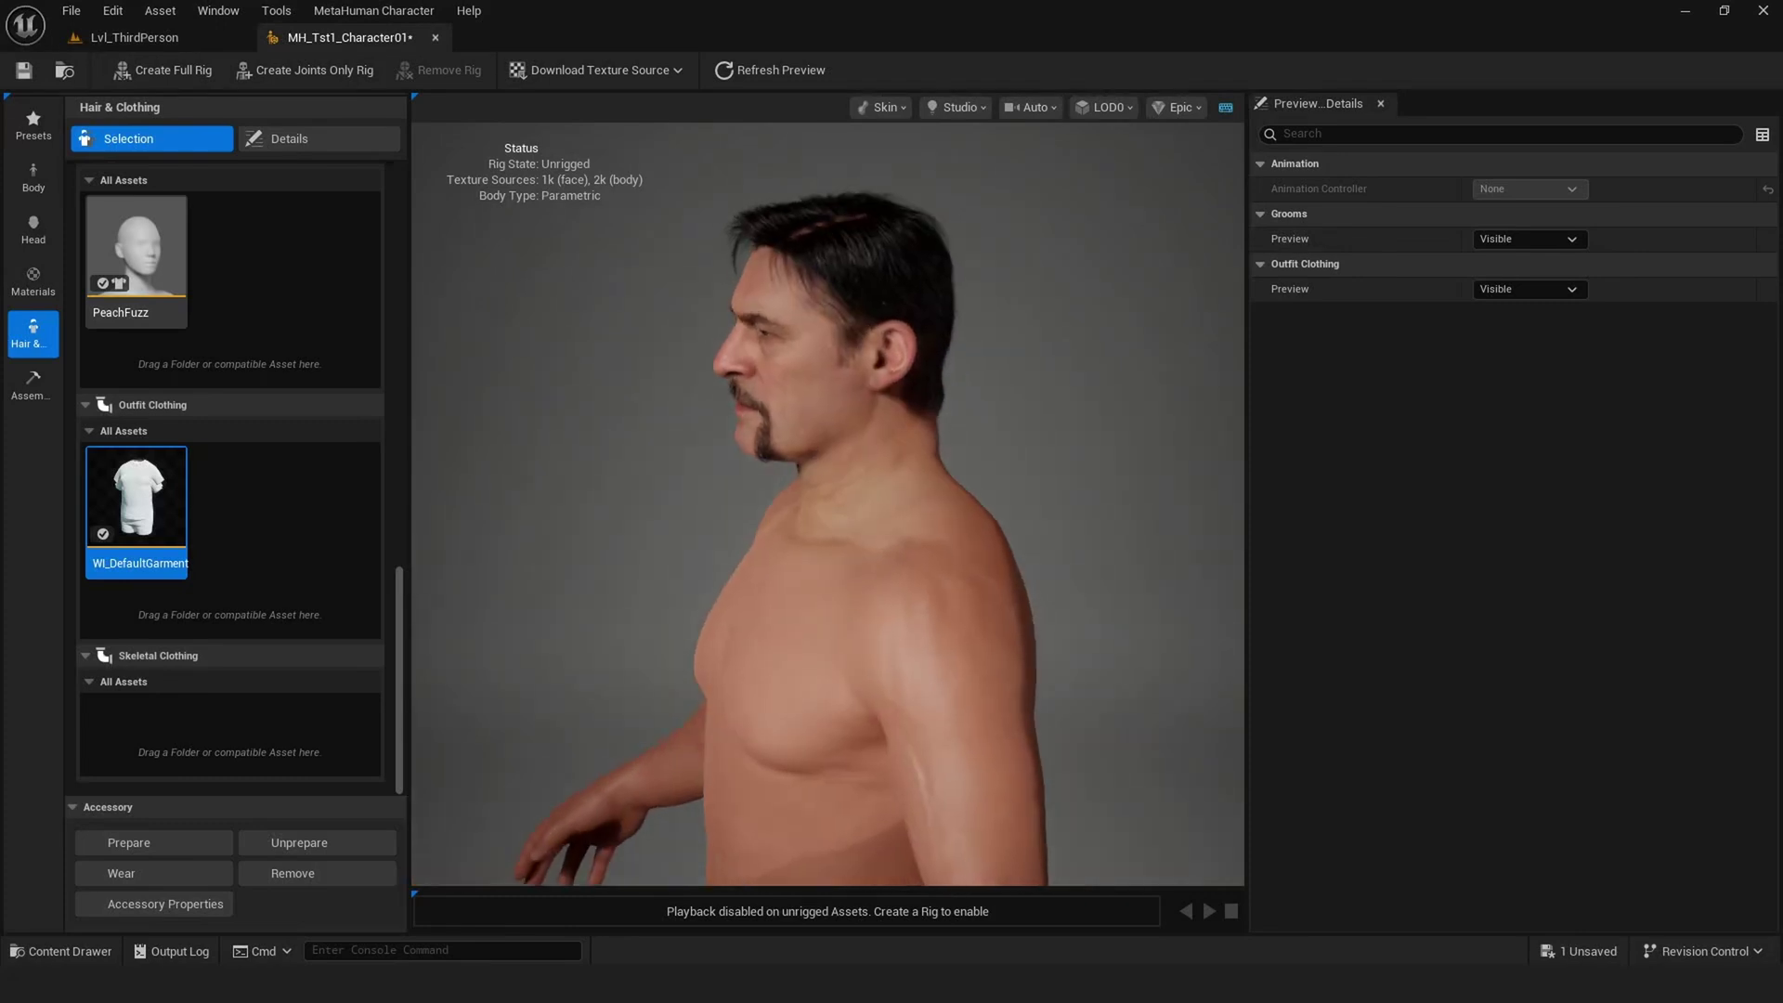
Switch the body to the parametric Model mode with measurement sliders.
left_click(89, 431)
left_click(33, 176)
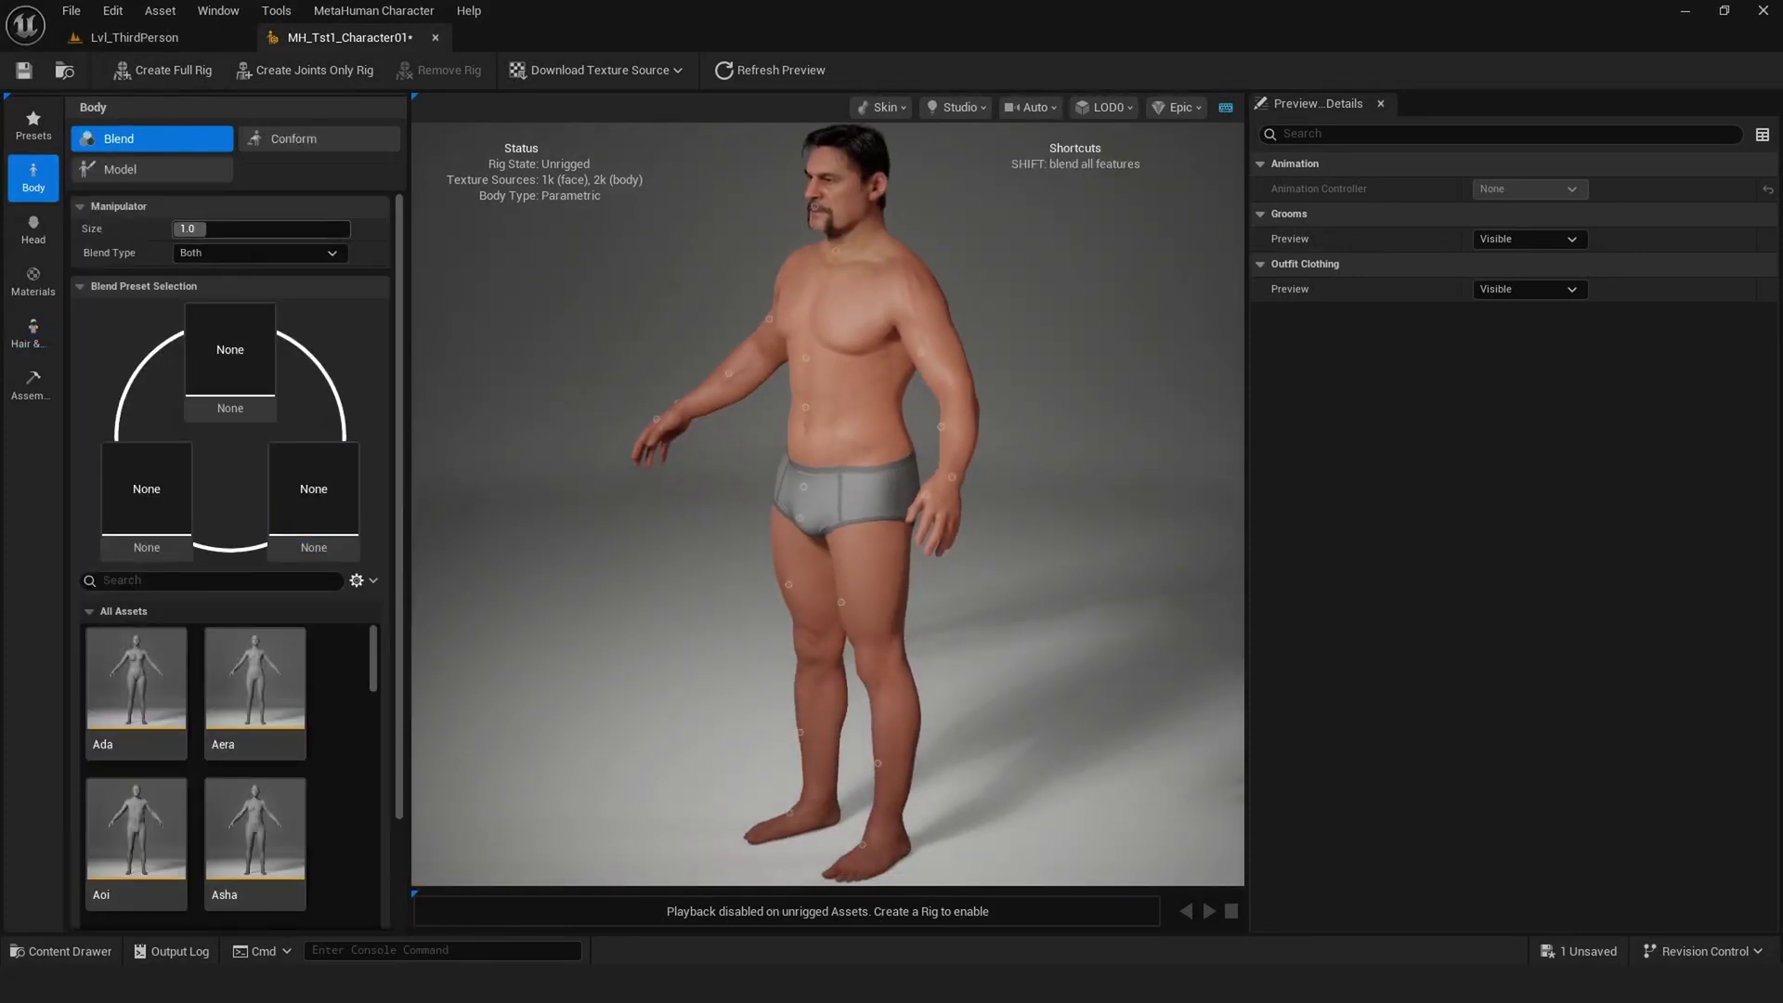
left_click(152, 169)
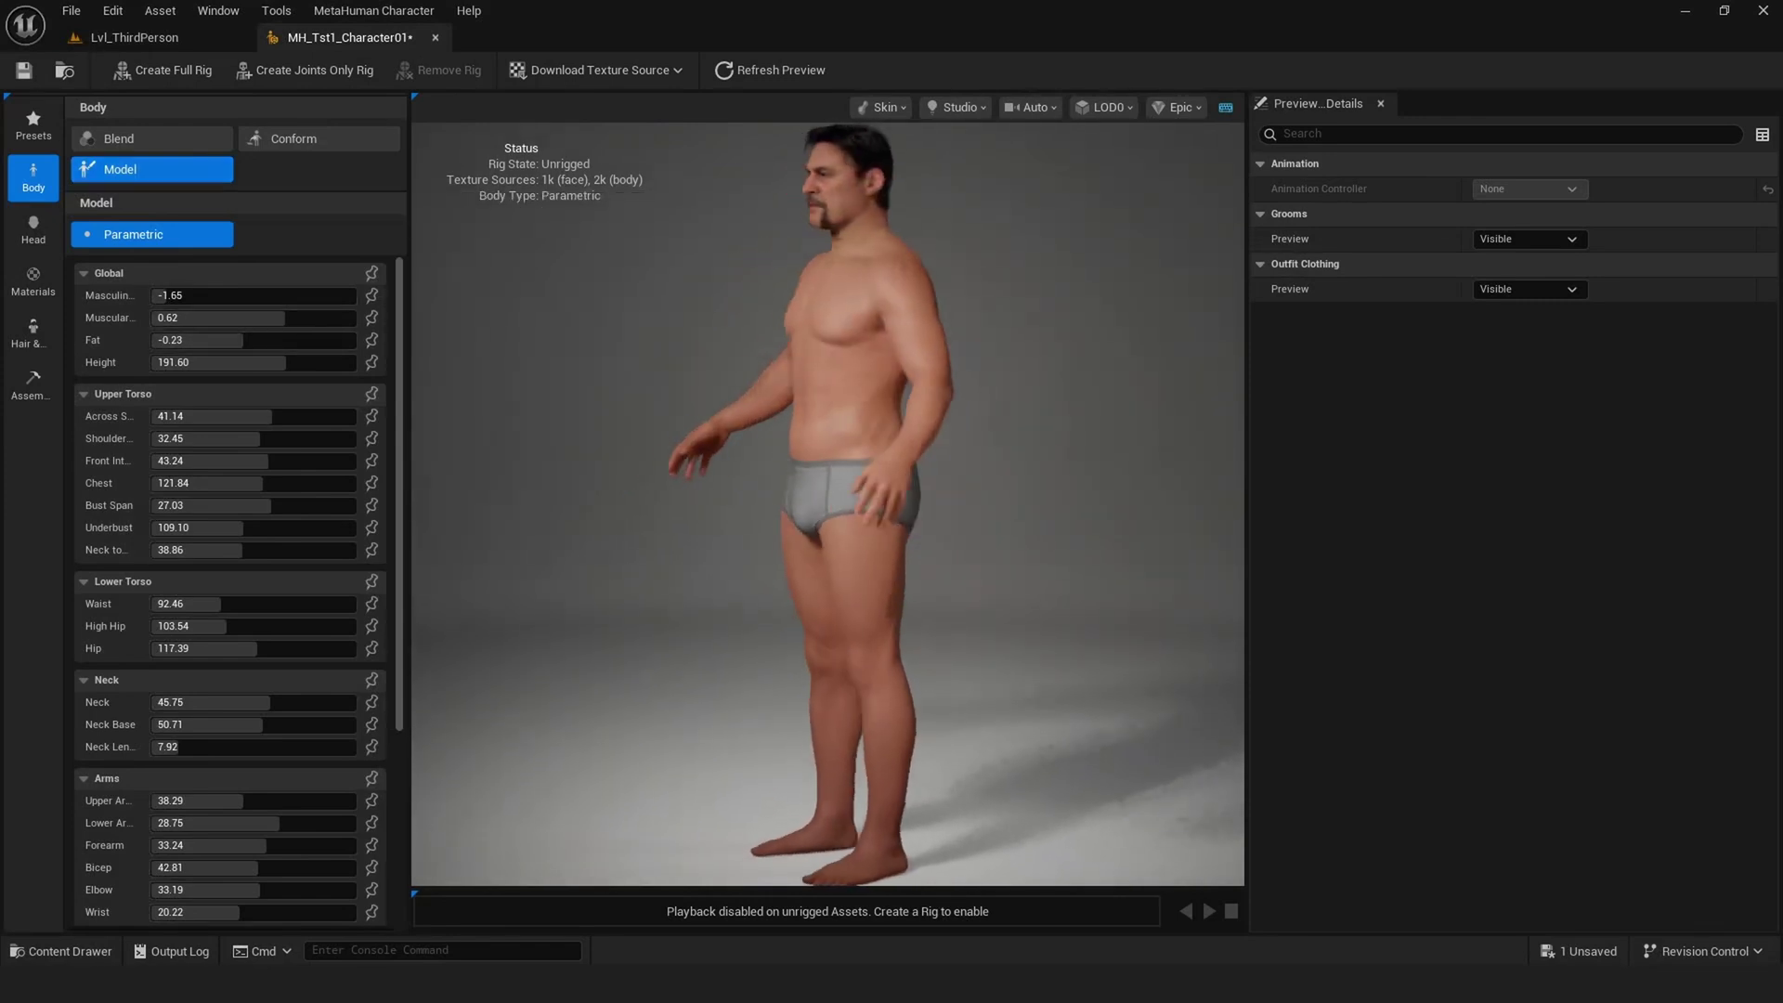
Nudge across-shoulder and set bicep about 52.765, calf 43.865 and inseam about 82.35.
left_click_drag(269, 416, 274, 416)
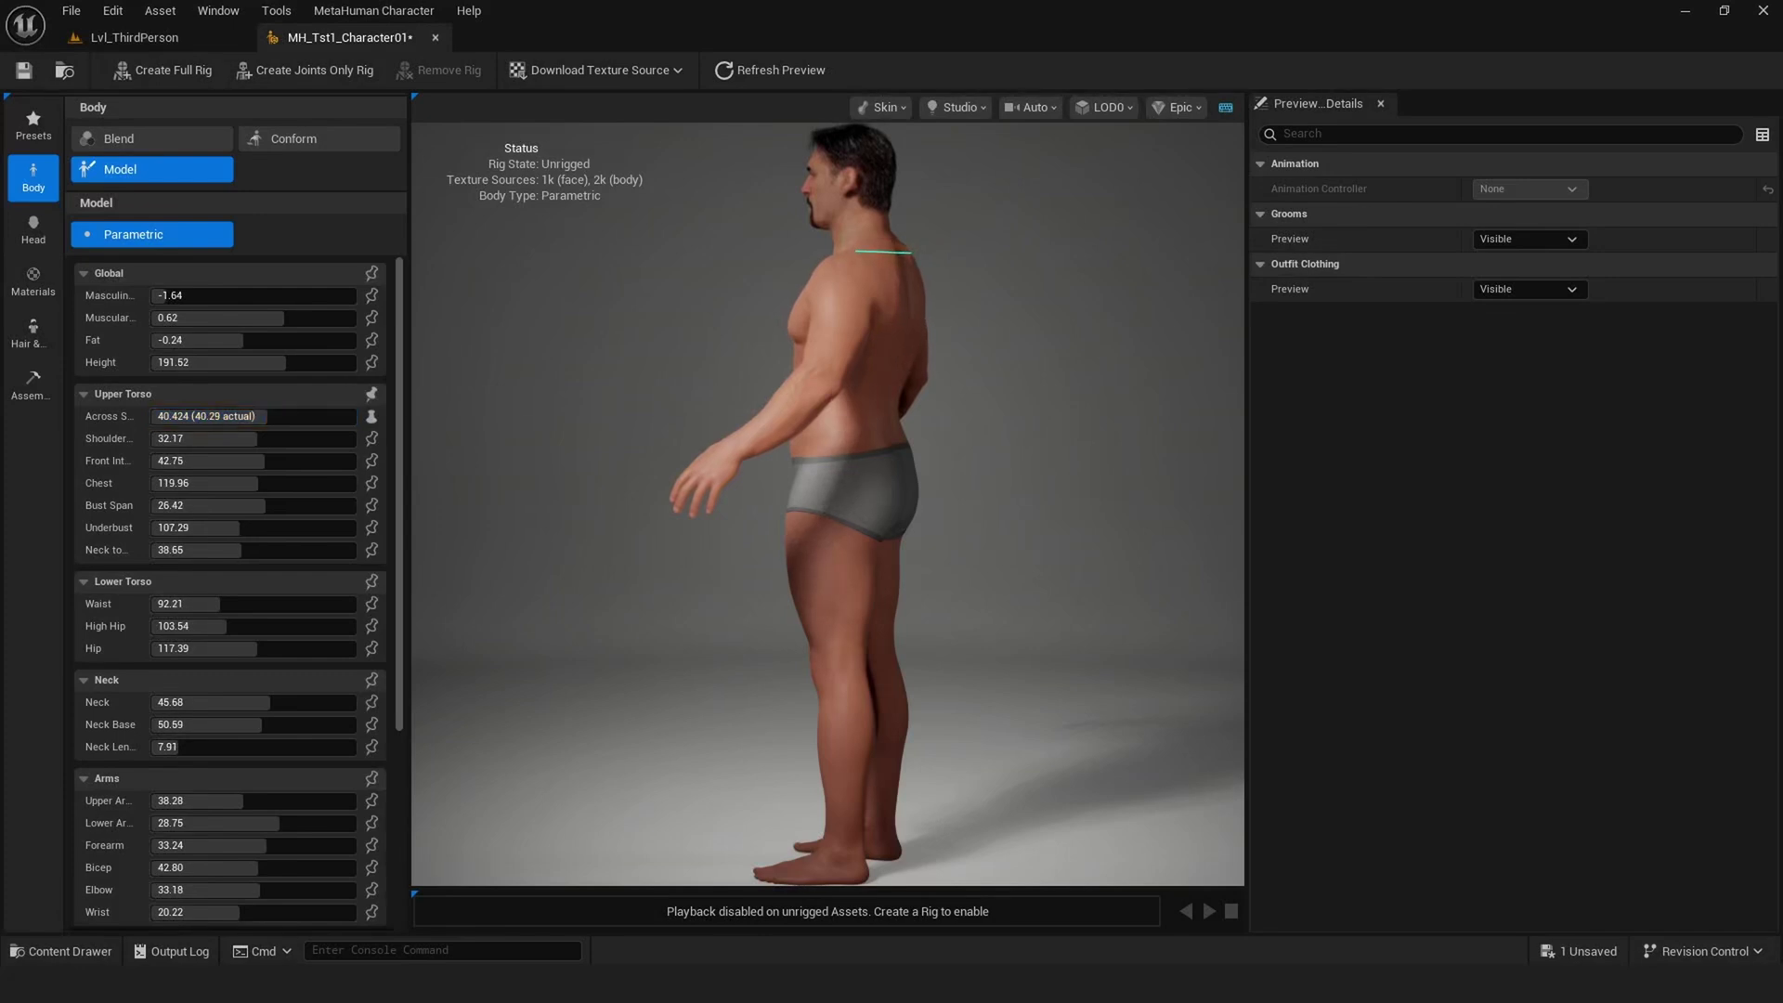
scroll(230, 594, "down", 5)
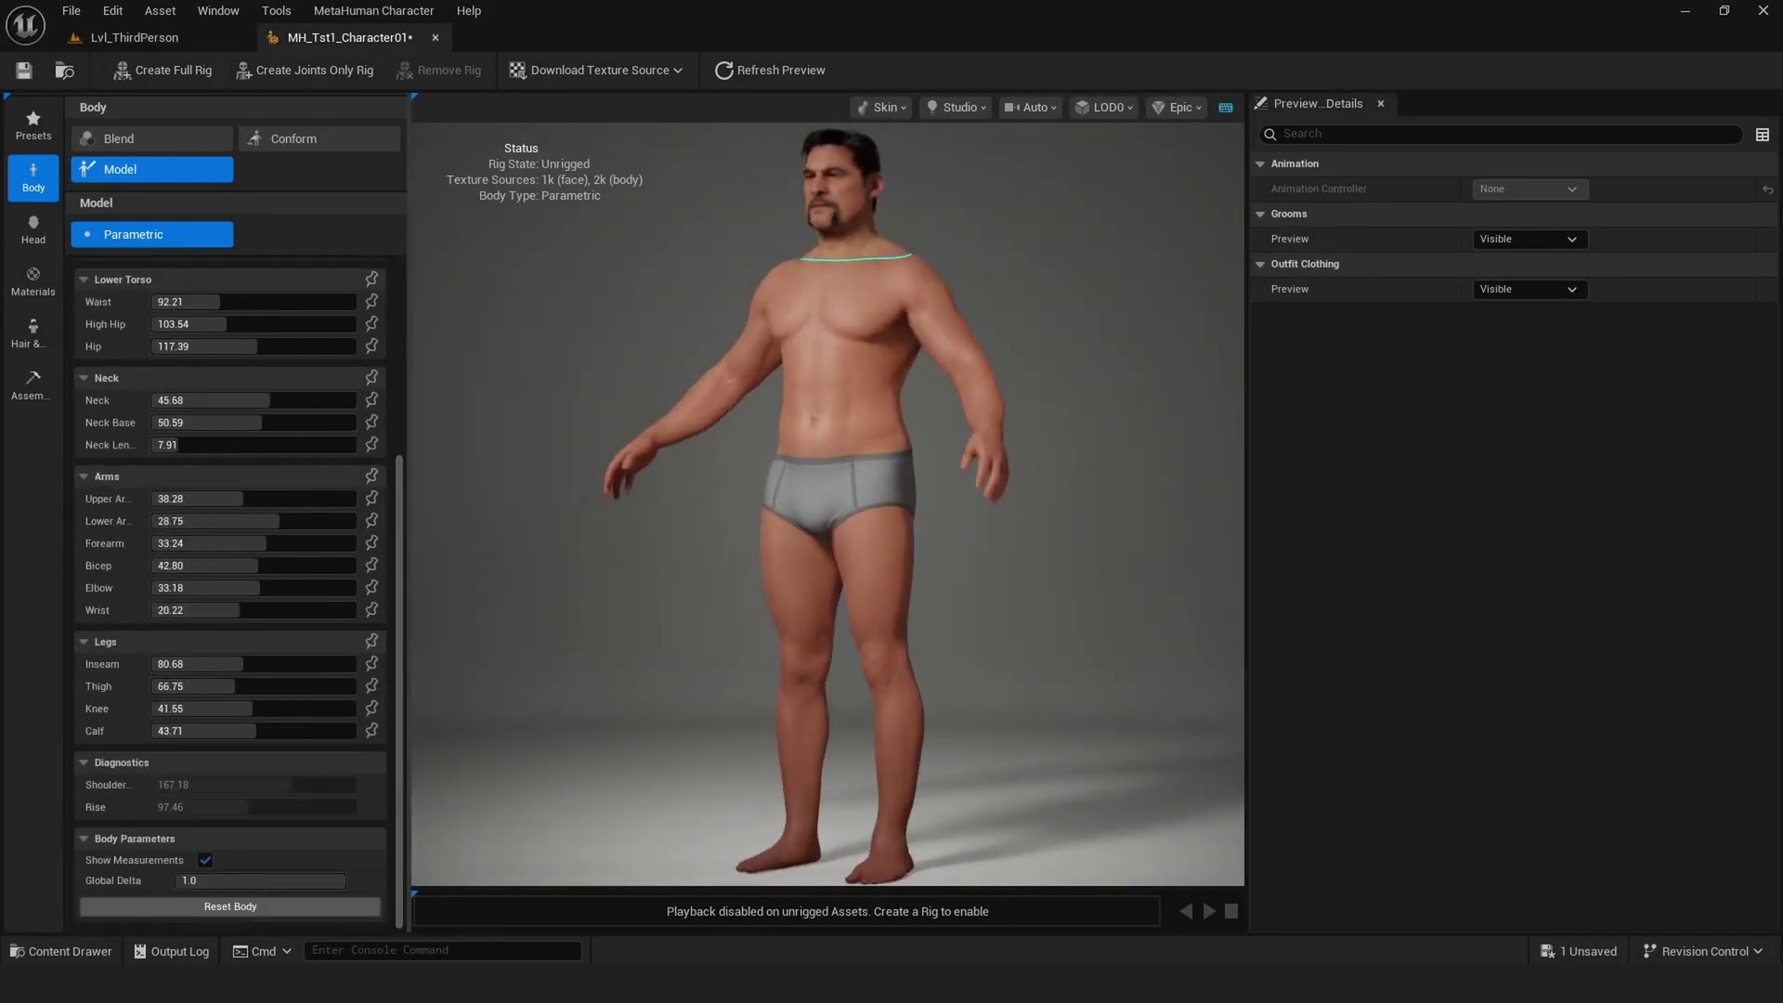
left_click_drag(257, 566, 307, 565)
left_click_drag(256, 731, 259, 731)
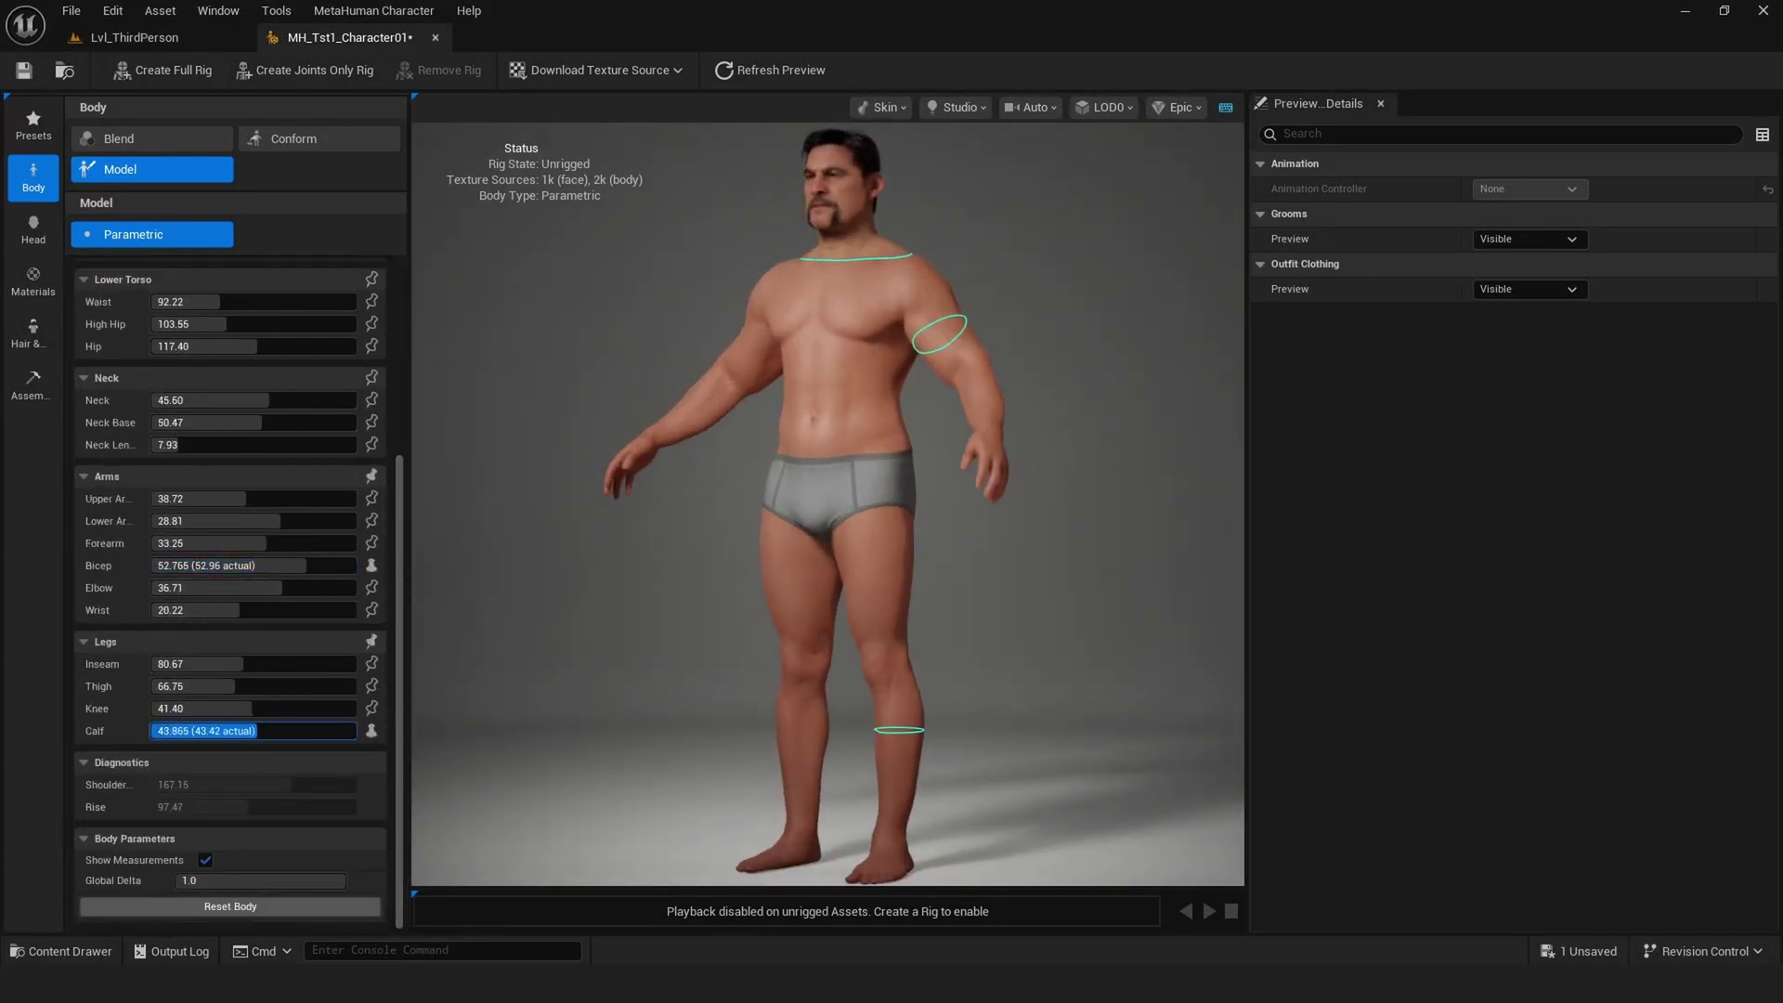
left_click_drag(244, 664, 335, 665)
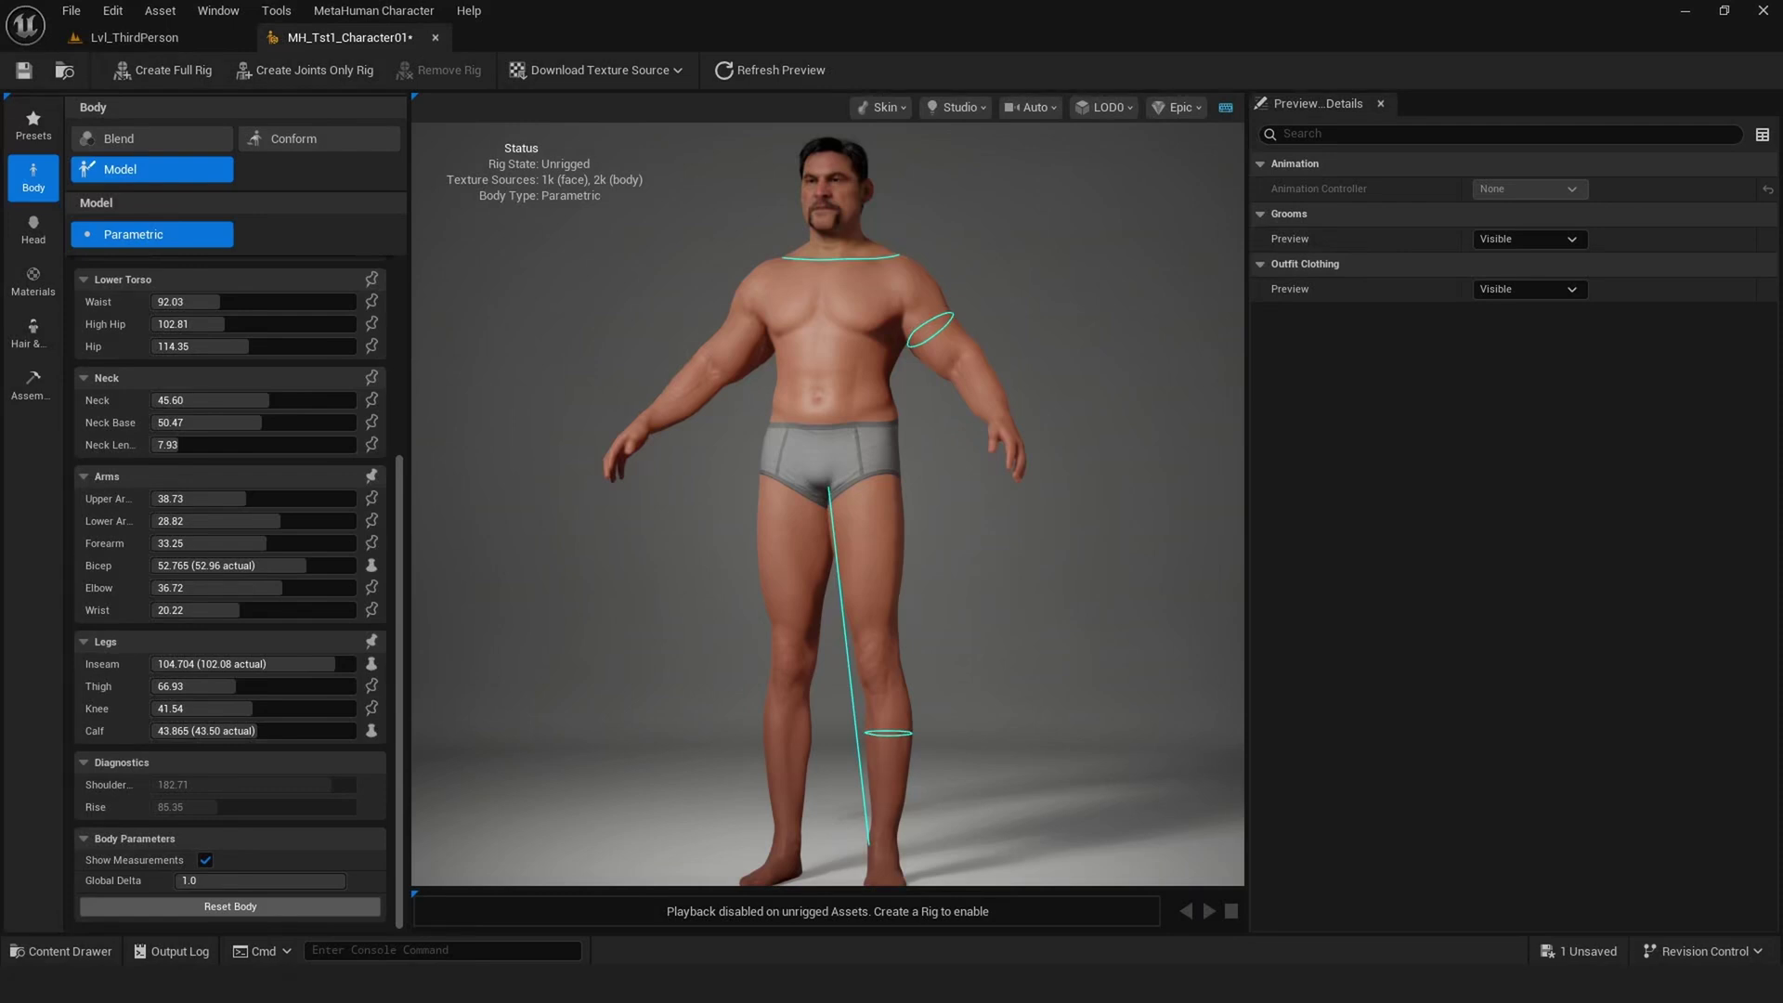
mouse_move(334, 664)
left_mouse_down()
mouse_move(199, 664)
mouse_move(367, 665)
left_mouse_up()
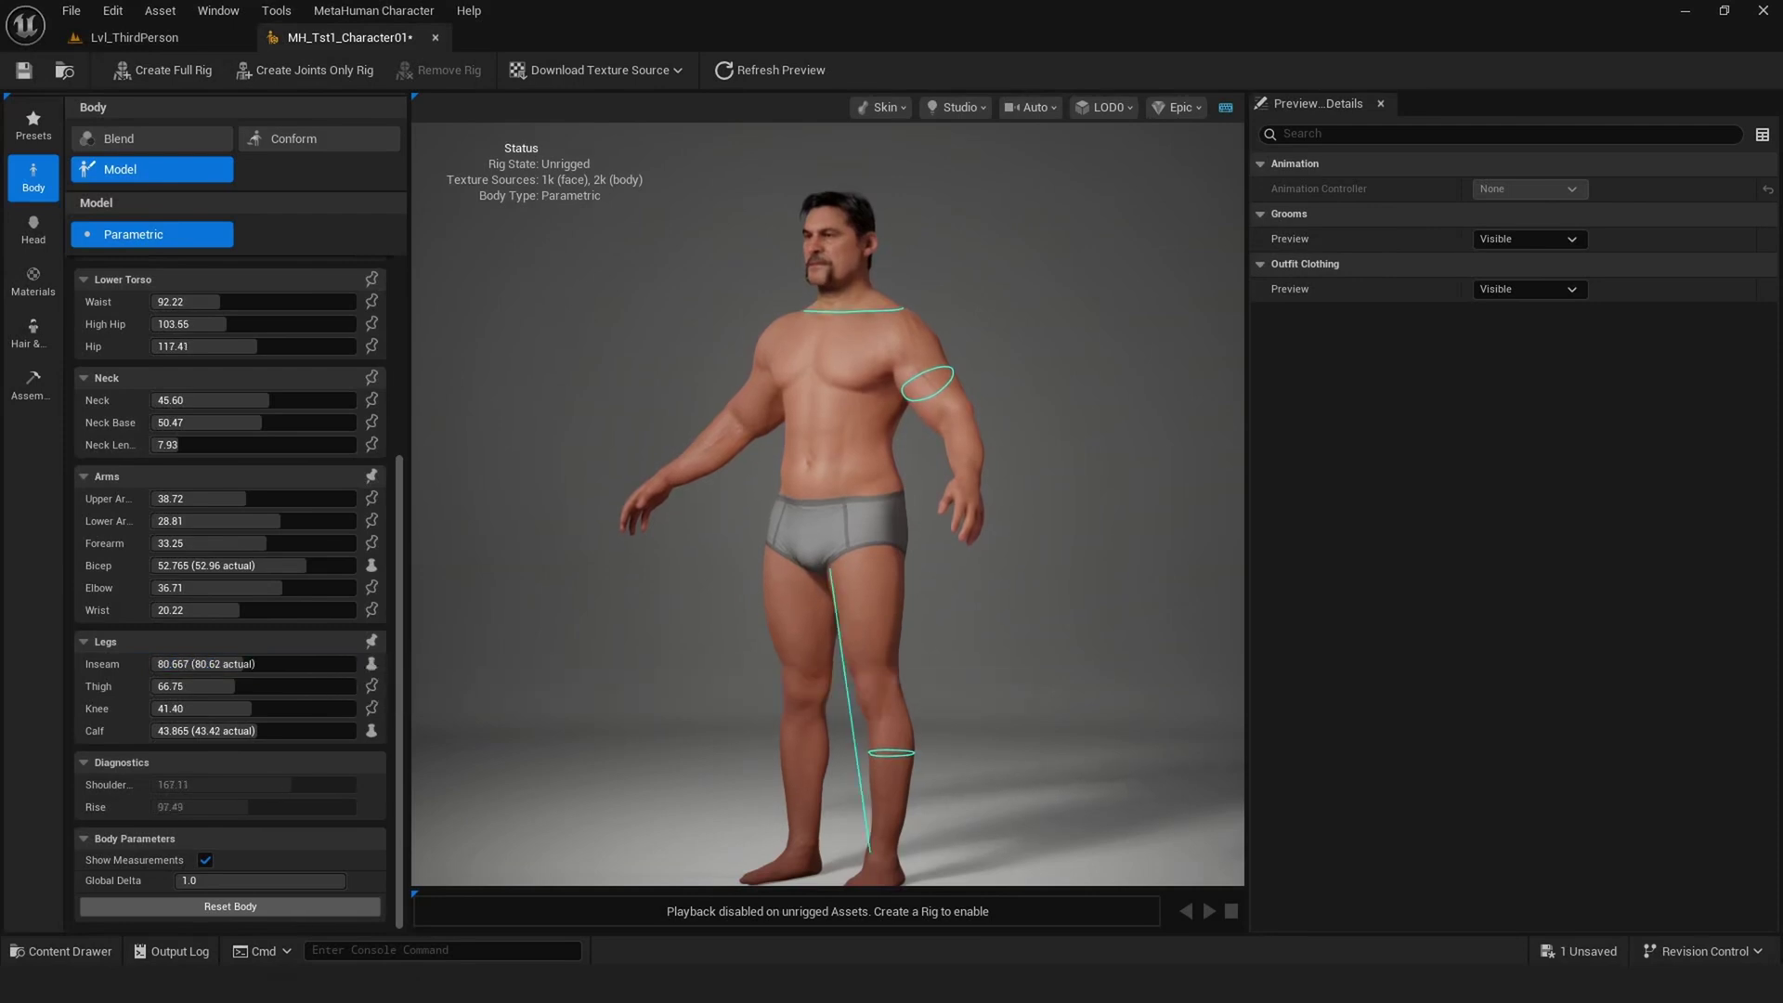
left_click_drag(240, 664, 252, 664)
Apply Long Messy hair, Shaded Thick eyebrows and Long Curl eyelashes, then save the character.
left_click(33, 332)
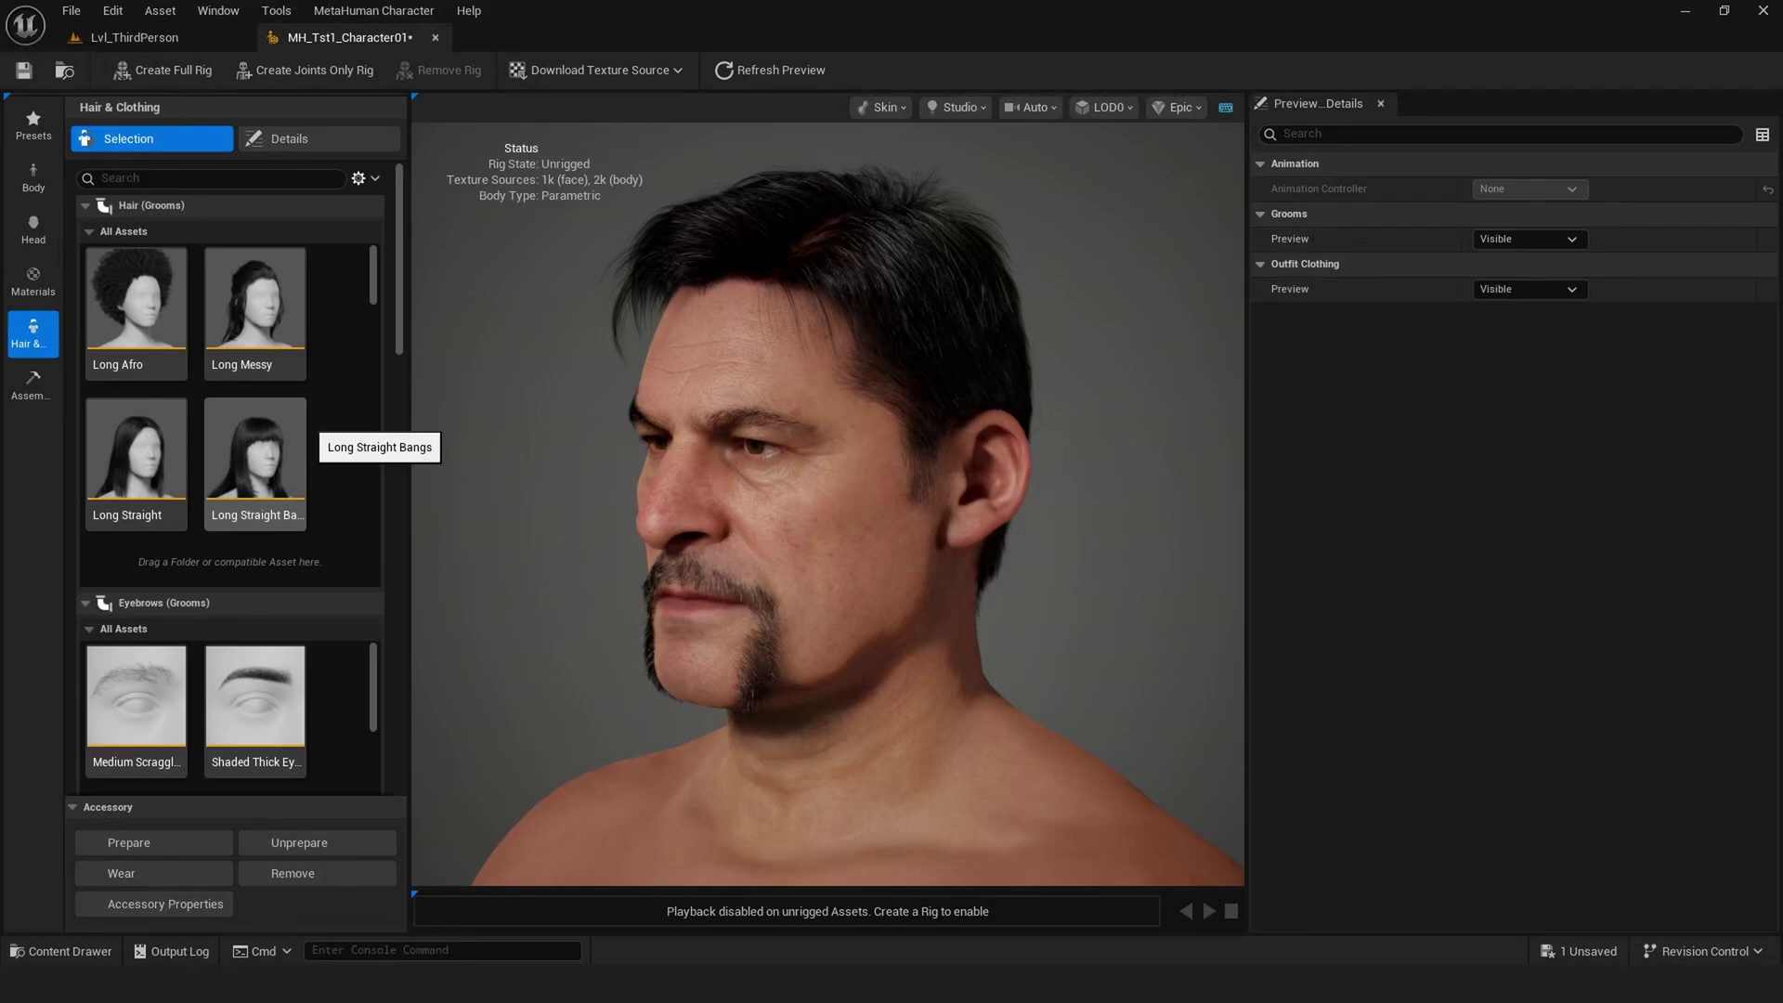
left_click(256, 298)
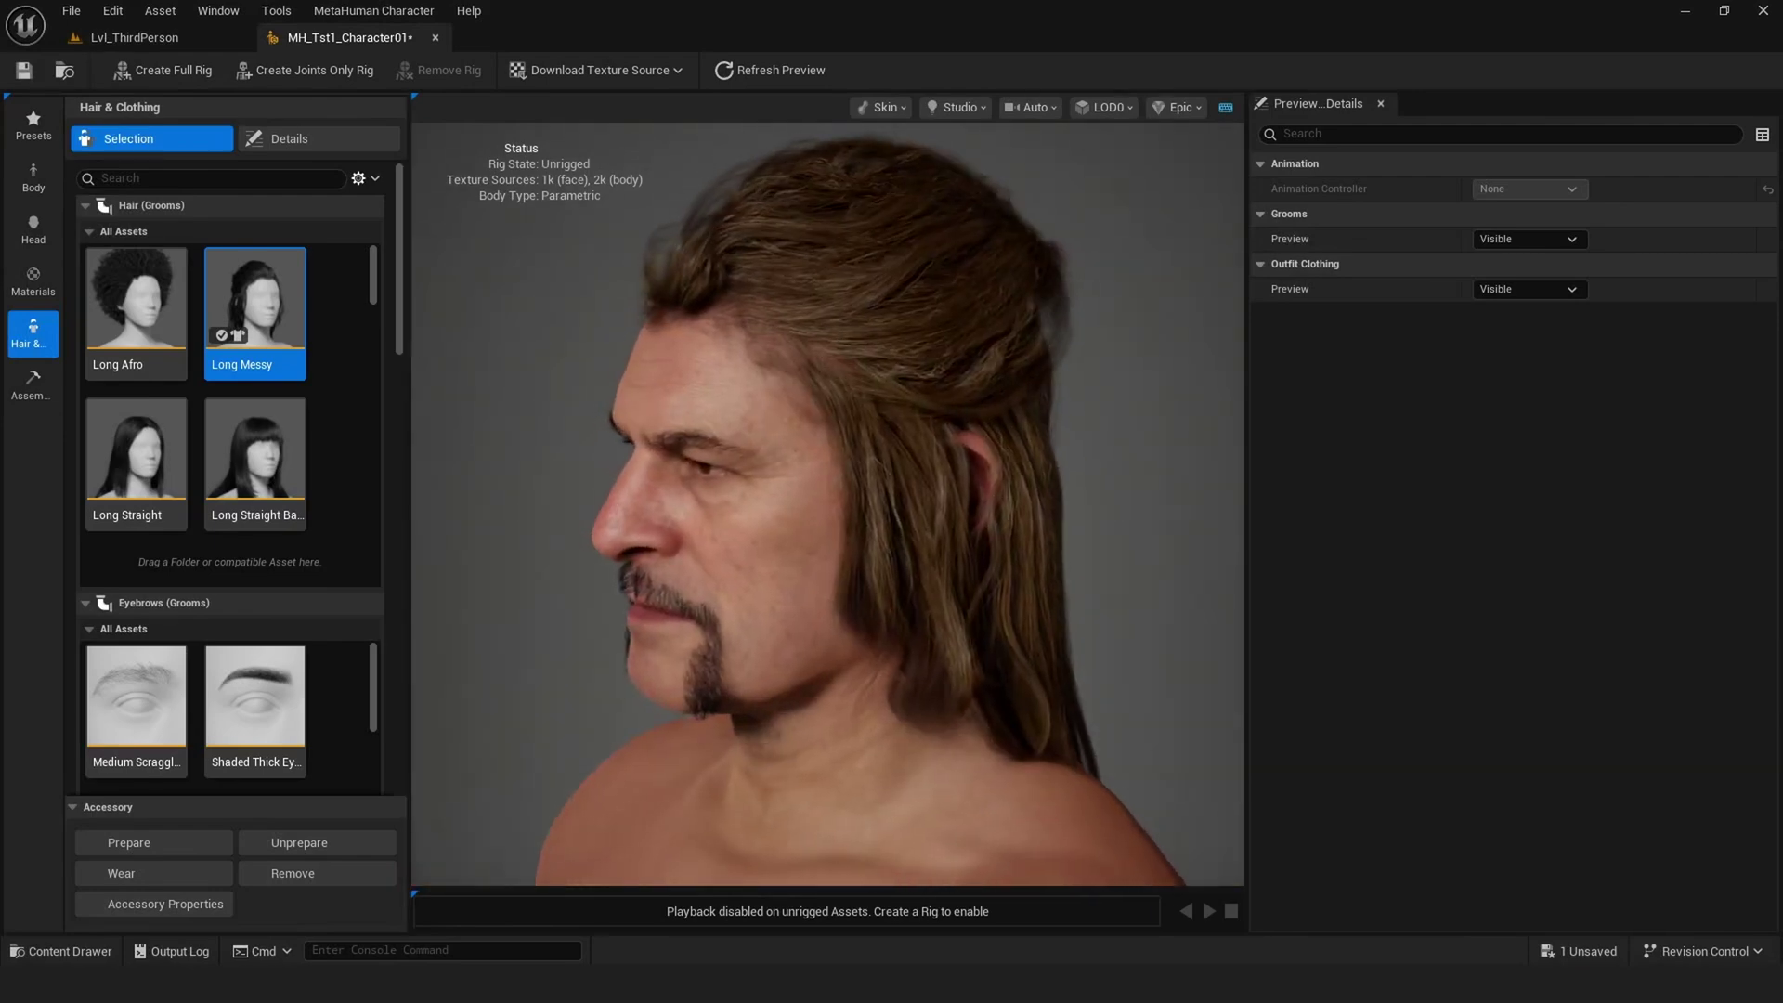
scroll(232, 464, "down", 5)
left_click(256, 391)
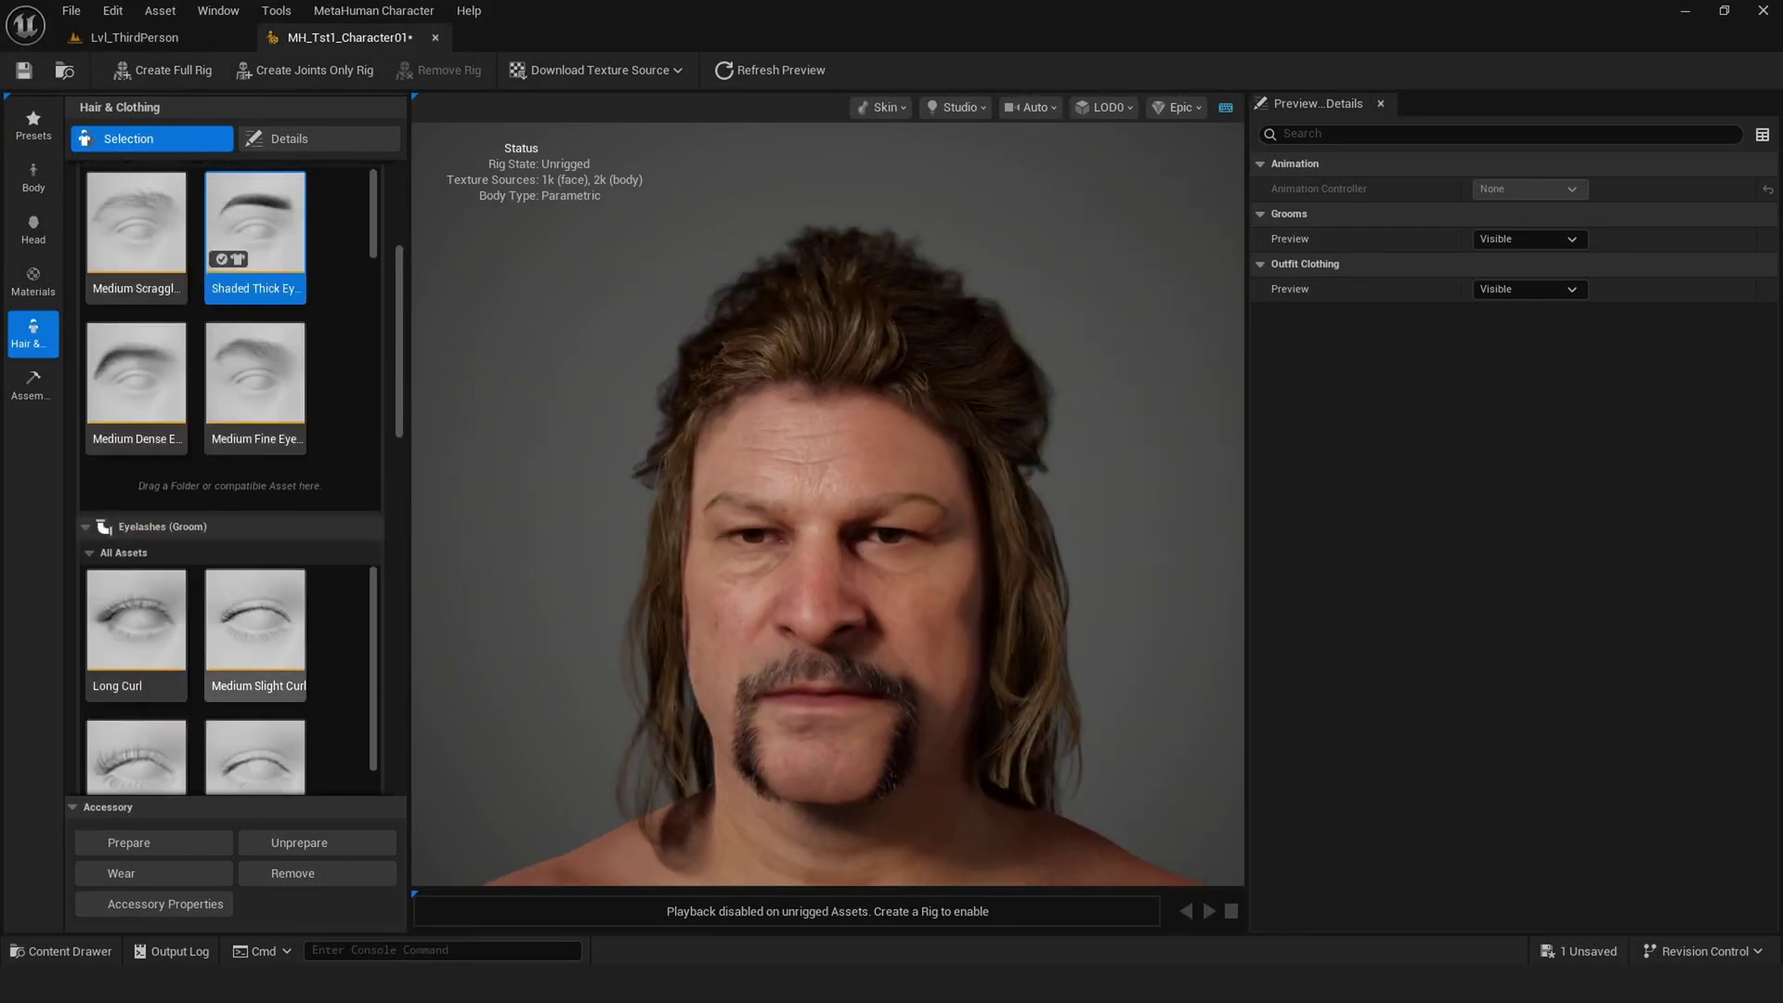
left_click(136, 631)
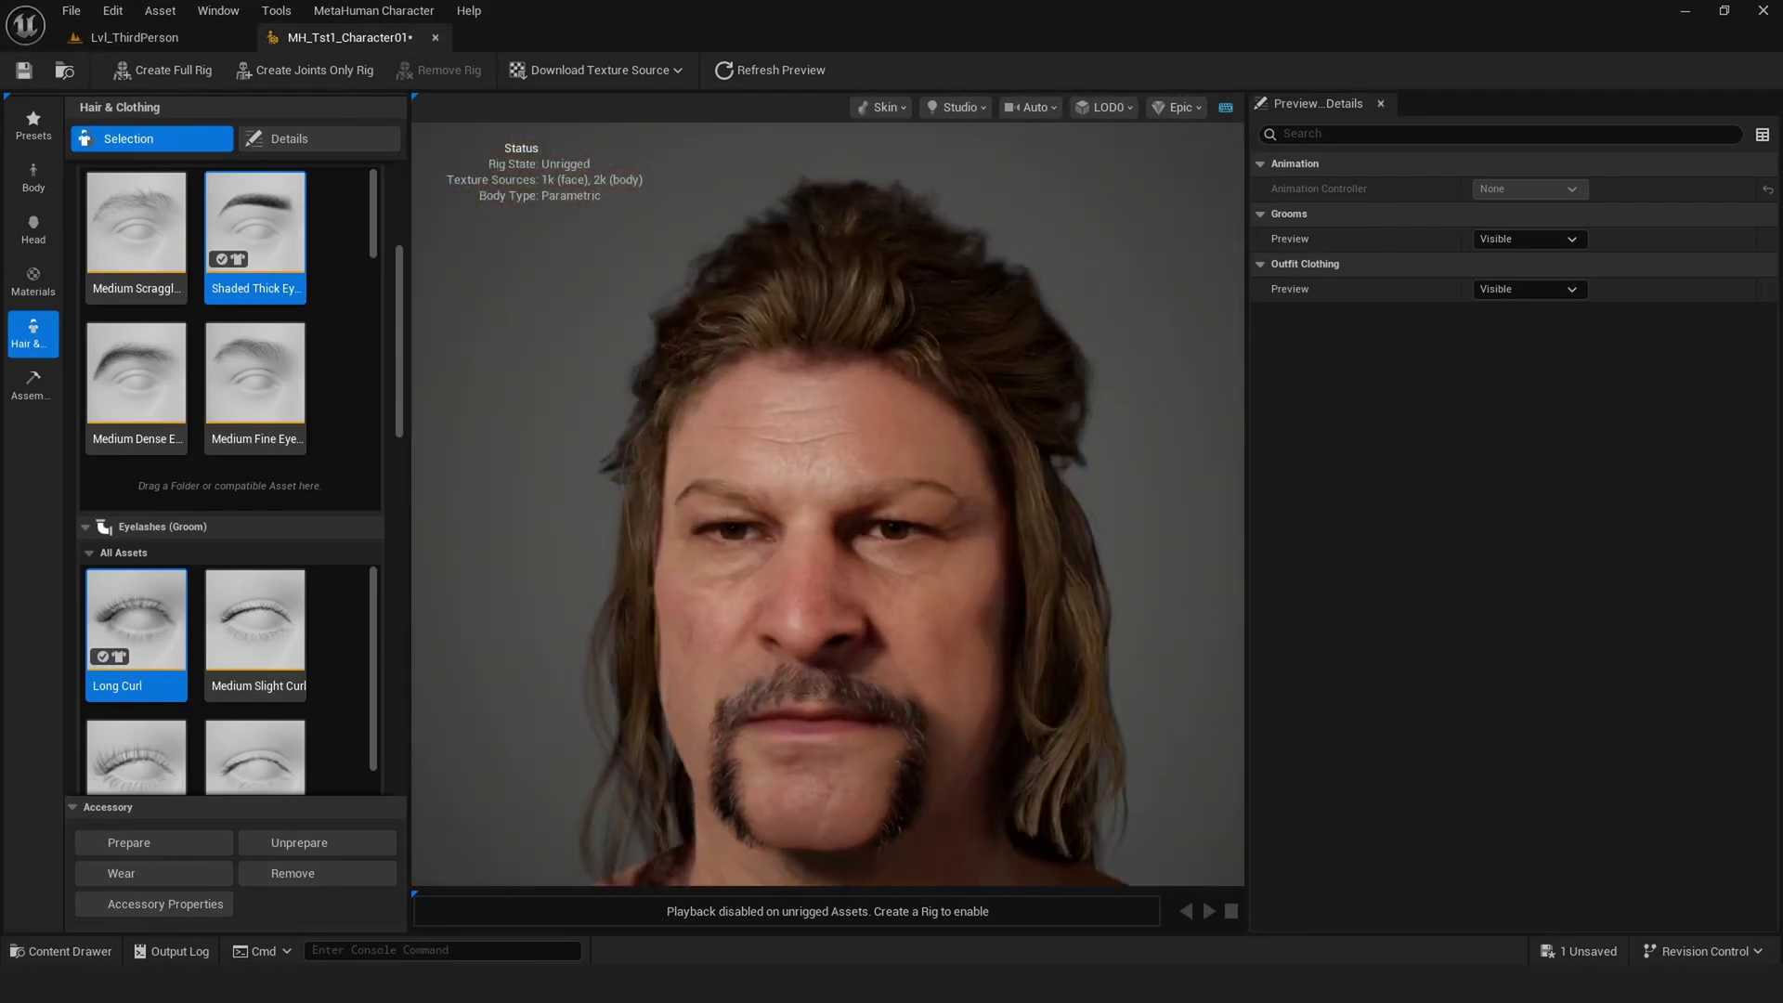
key("ctrl+s")
left_click(318, 138)
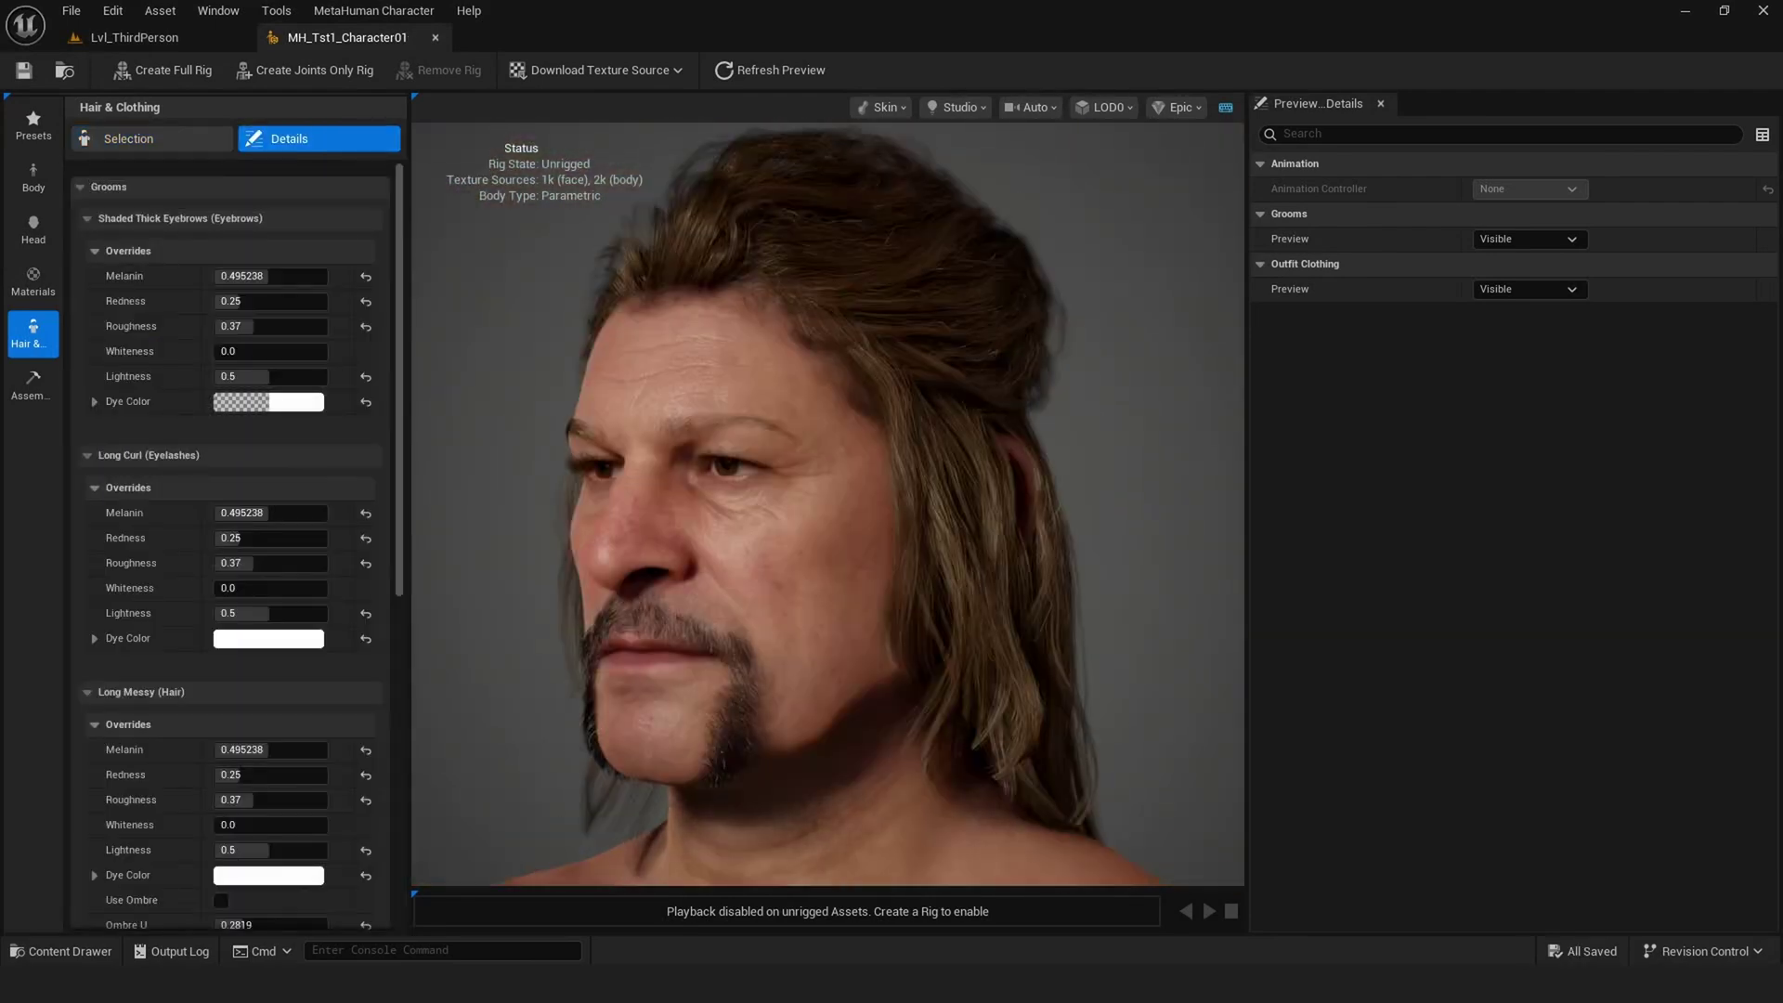
Dye the eyebrows magenta, lower their melanin, then change the dye to green.
left_click(268, 401)
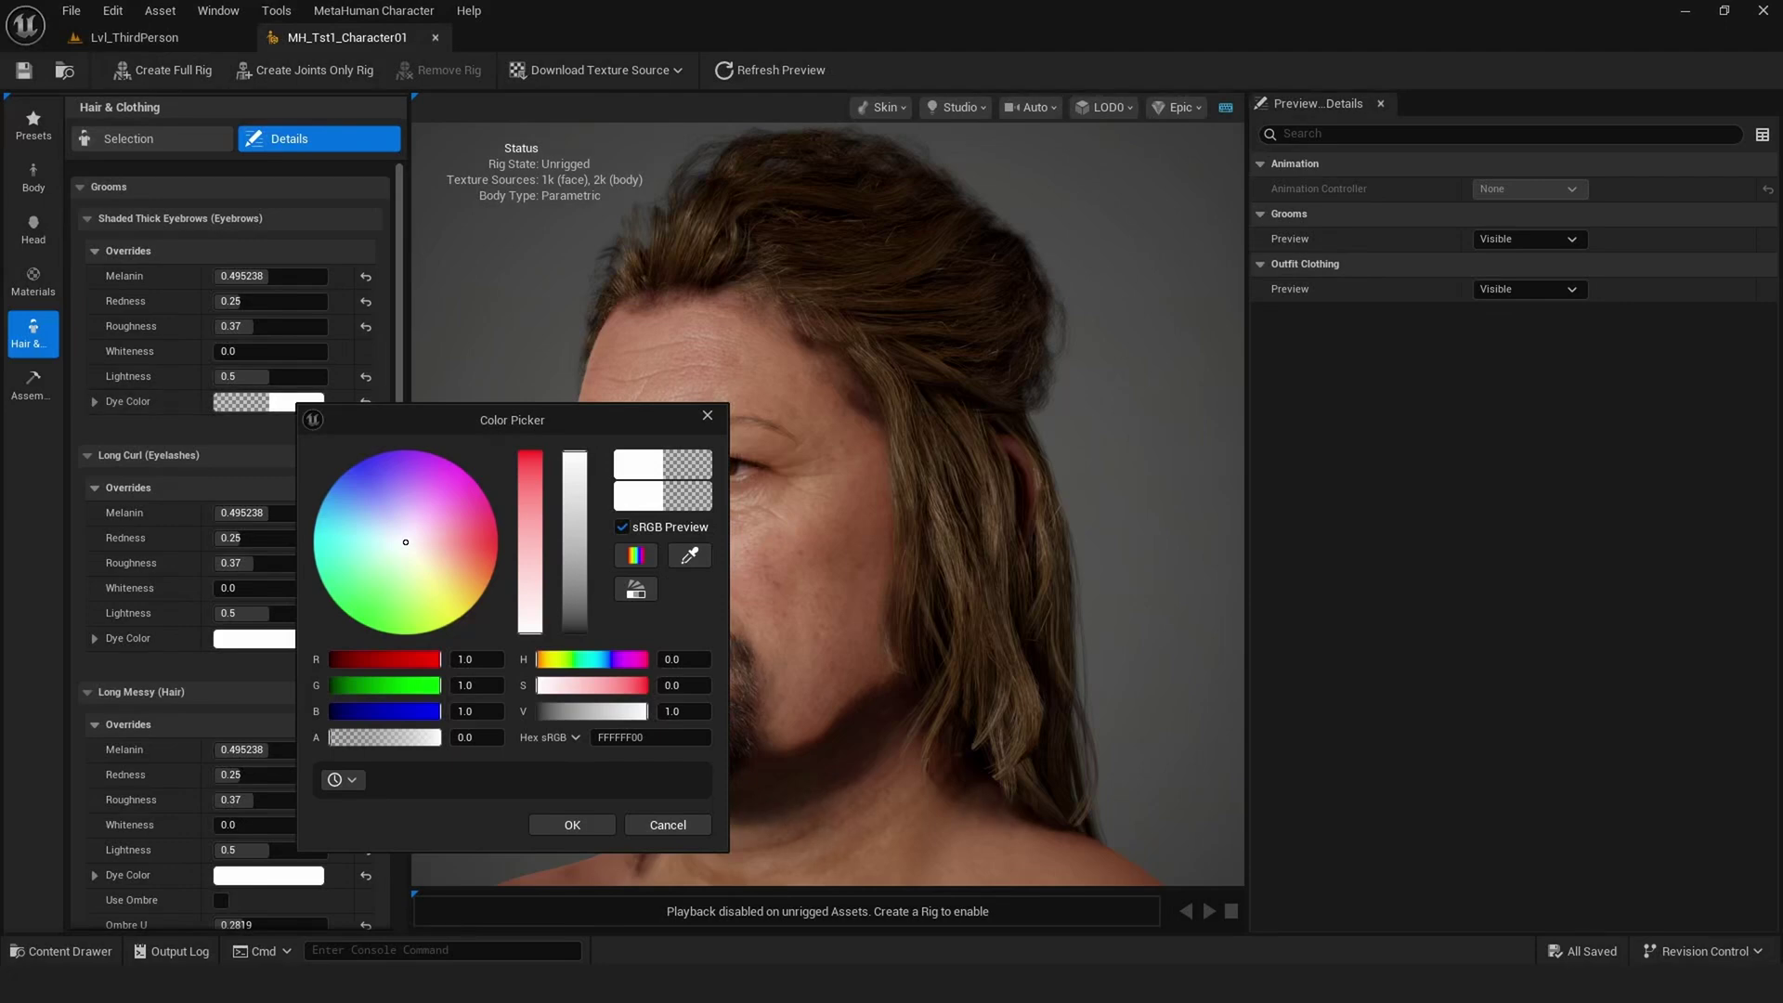
left_click(411, 469)
left_click_drag(423, 476, 428, 453)
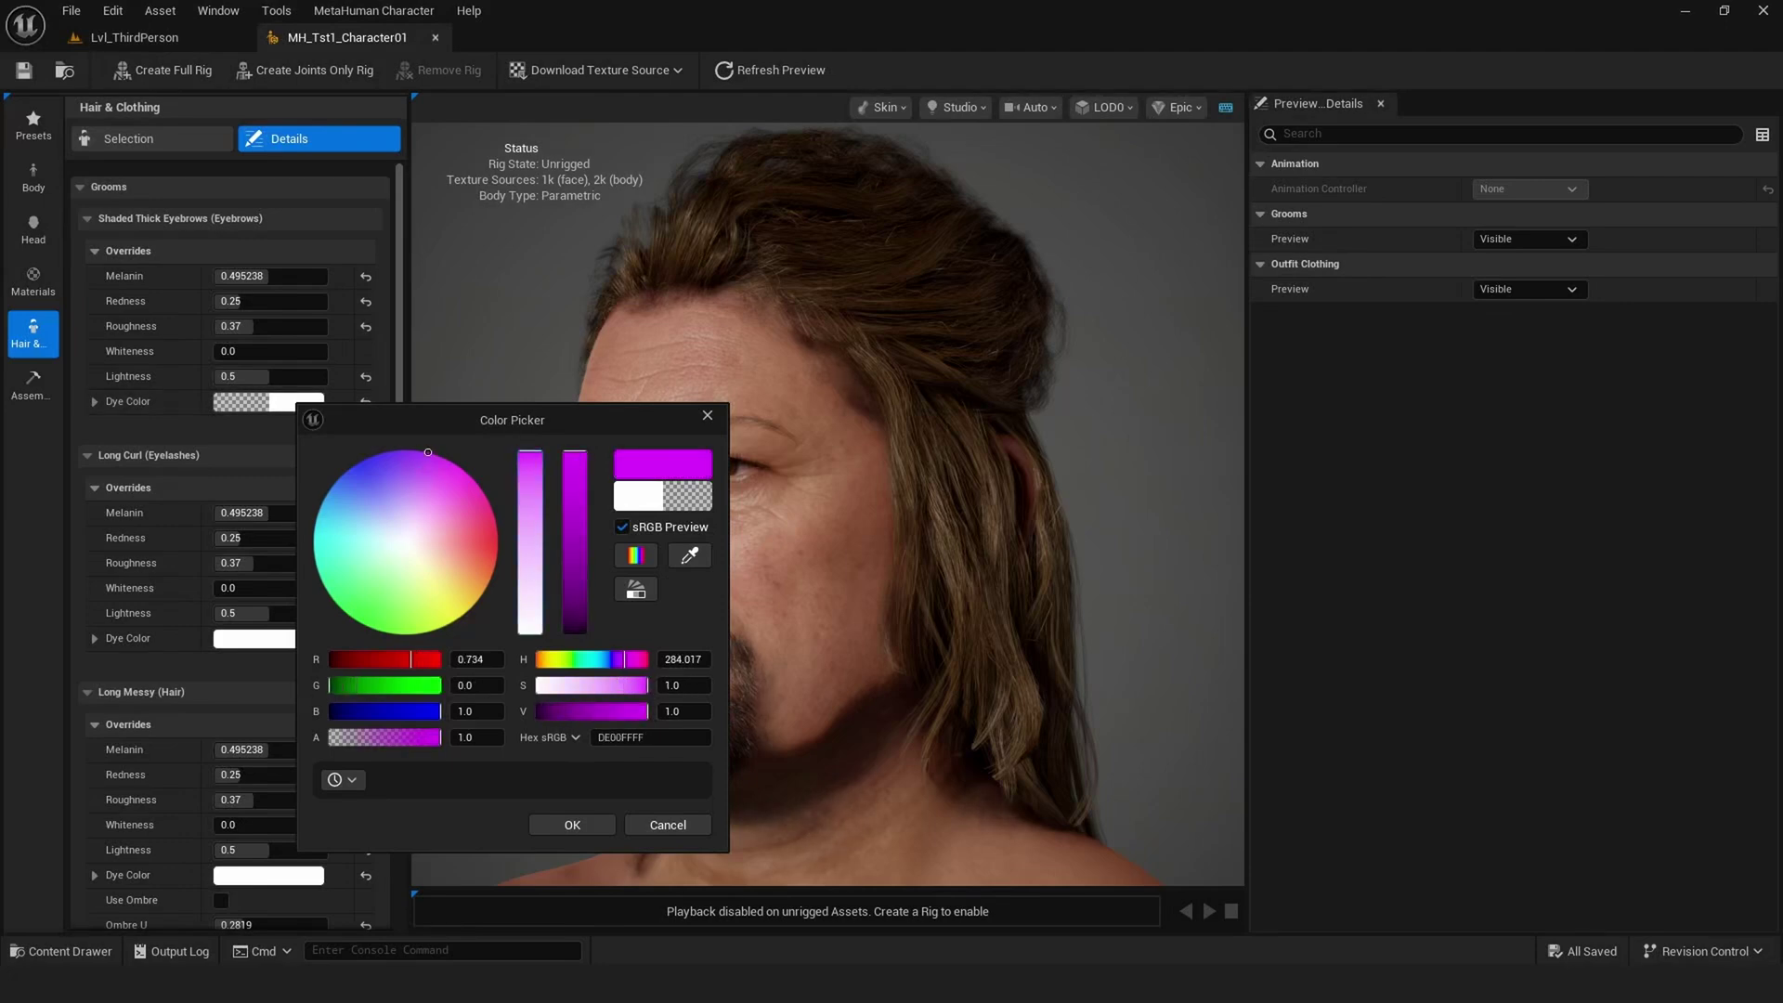
key("Return")
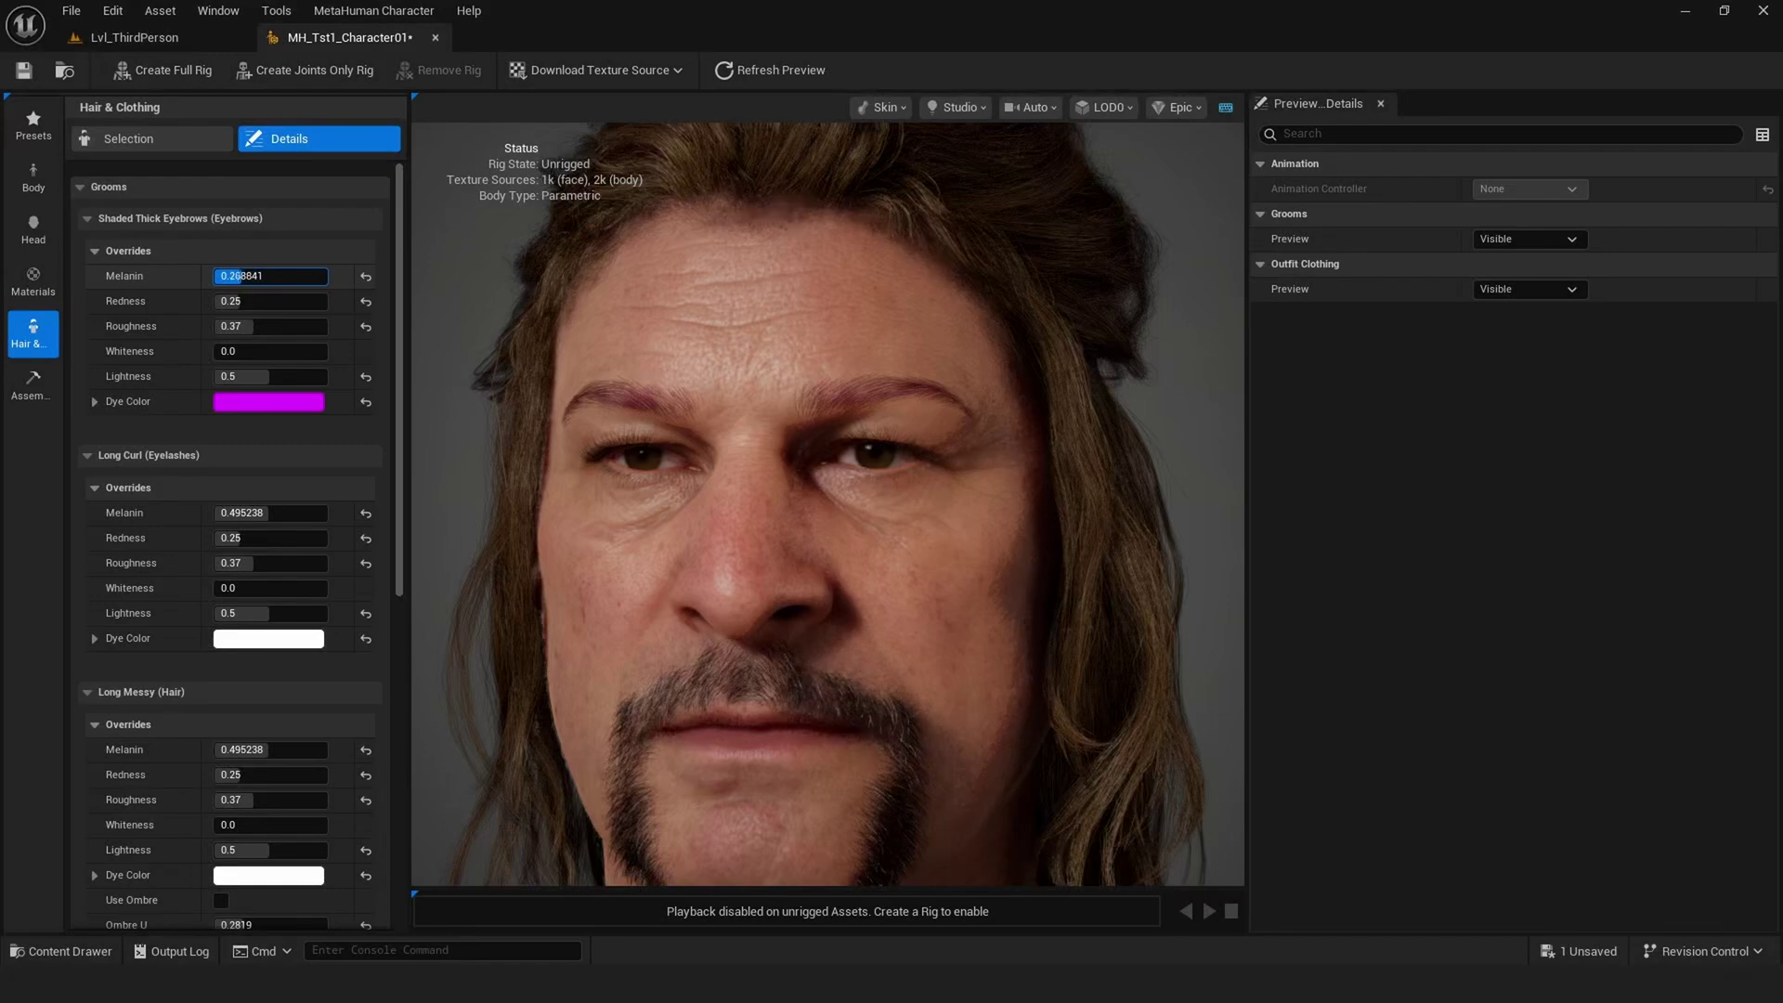
left_click_drag(270, 276, 265, 276)
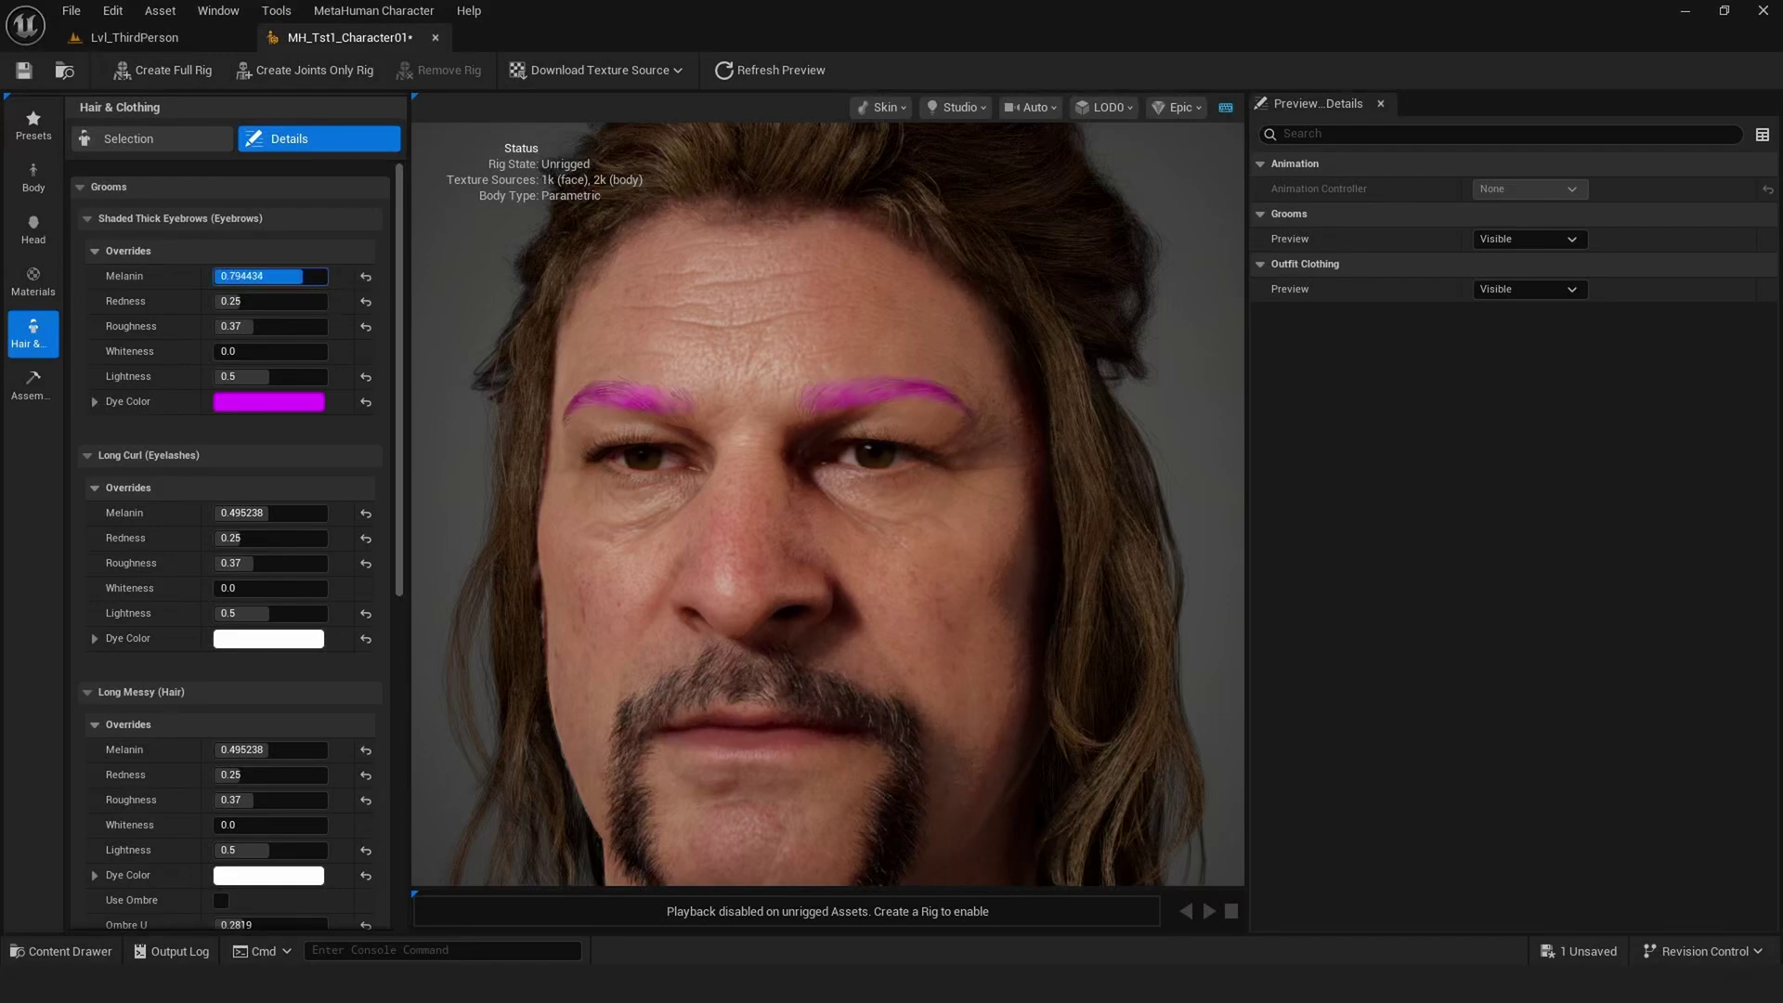
left_click_drag(303, 276, 275, 276)
left_click(269, 402)
left_click(566, 820)
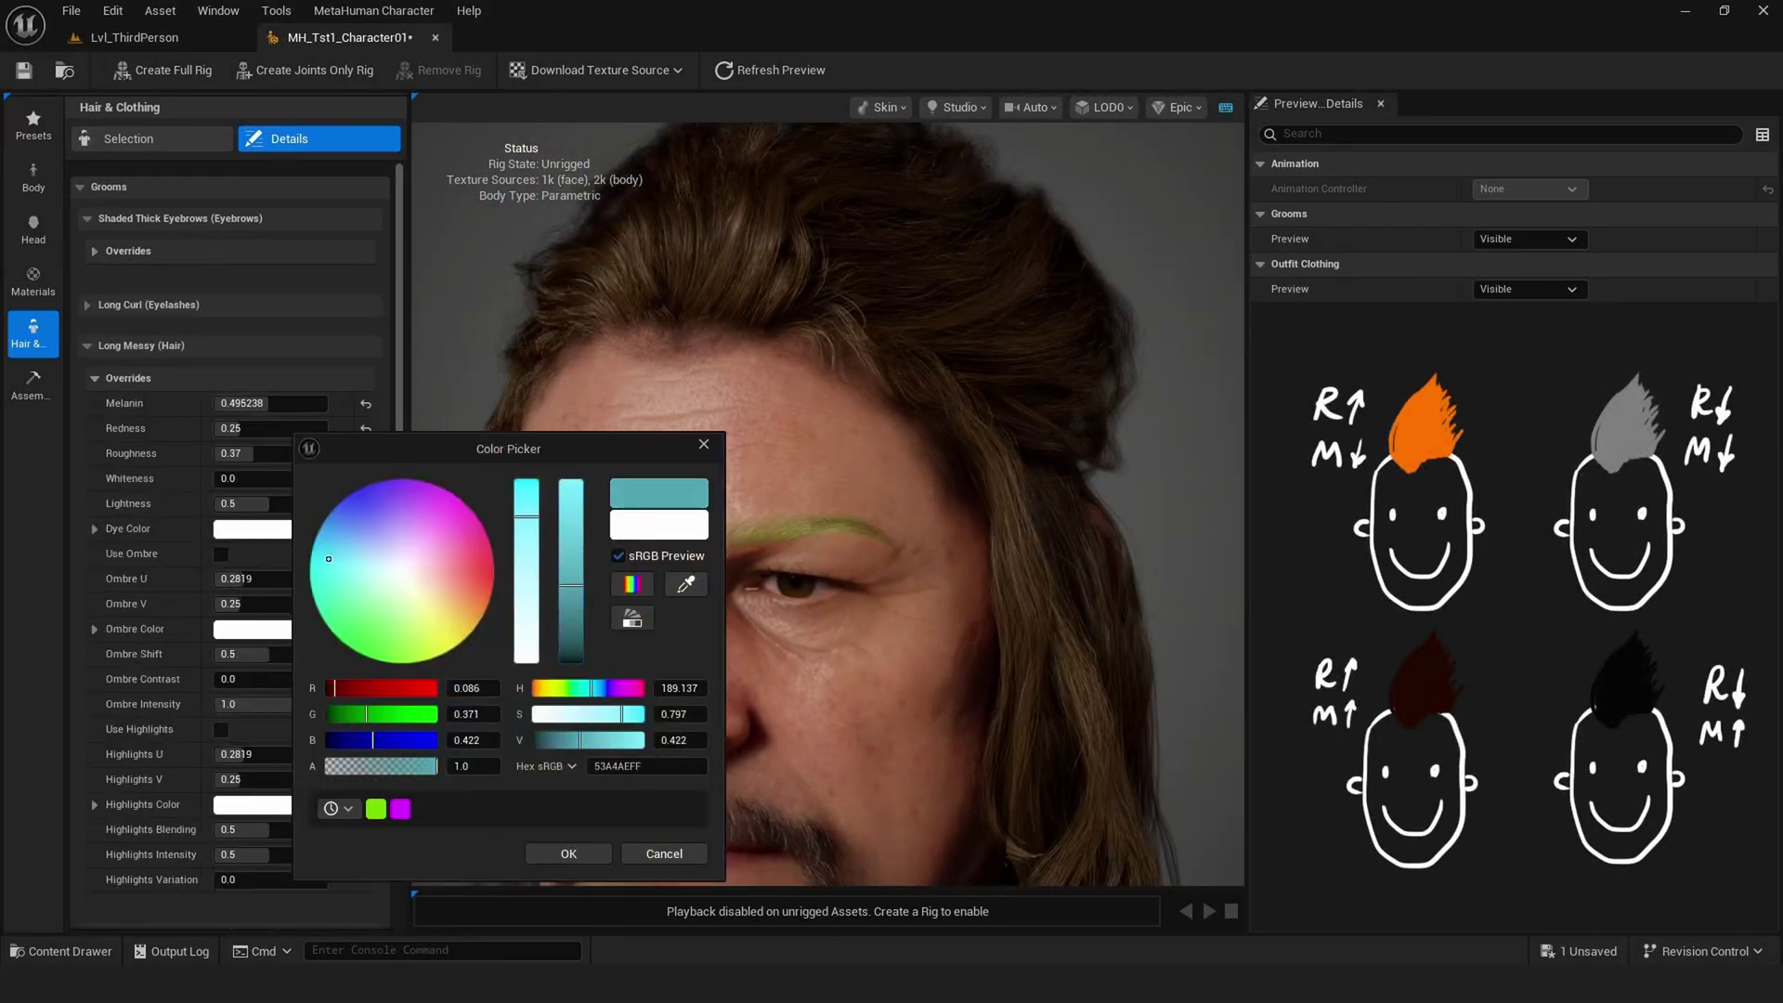
Dye the hair teal with melanin 0.202441, less redness and more roughness, then save.
key("Return")
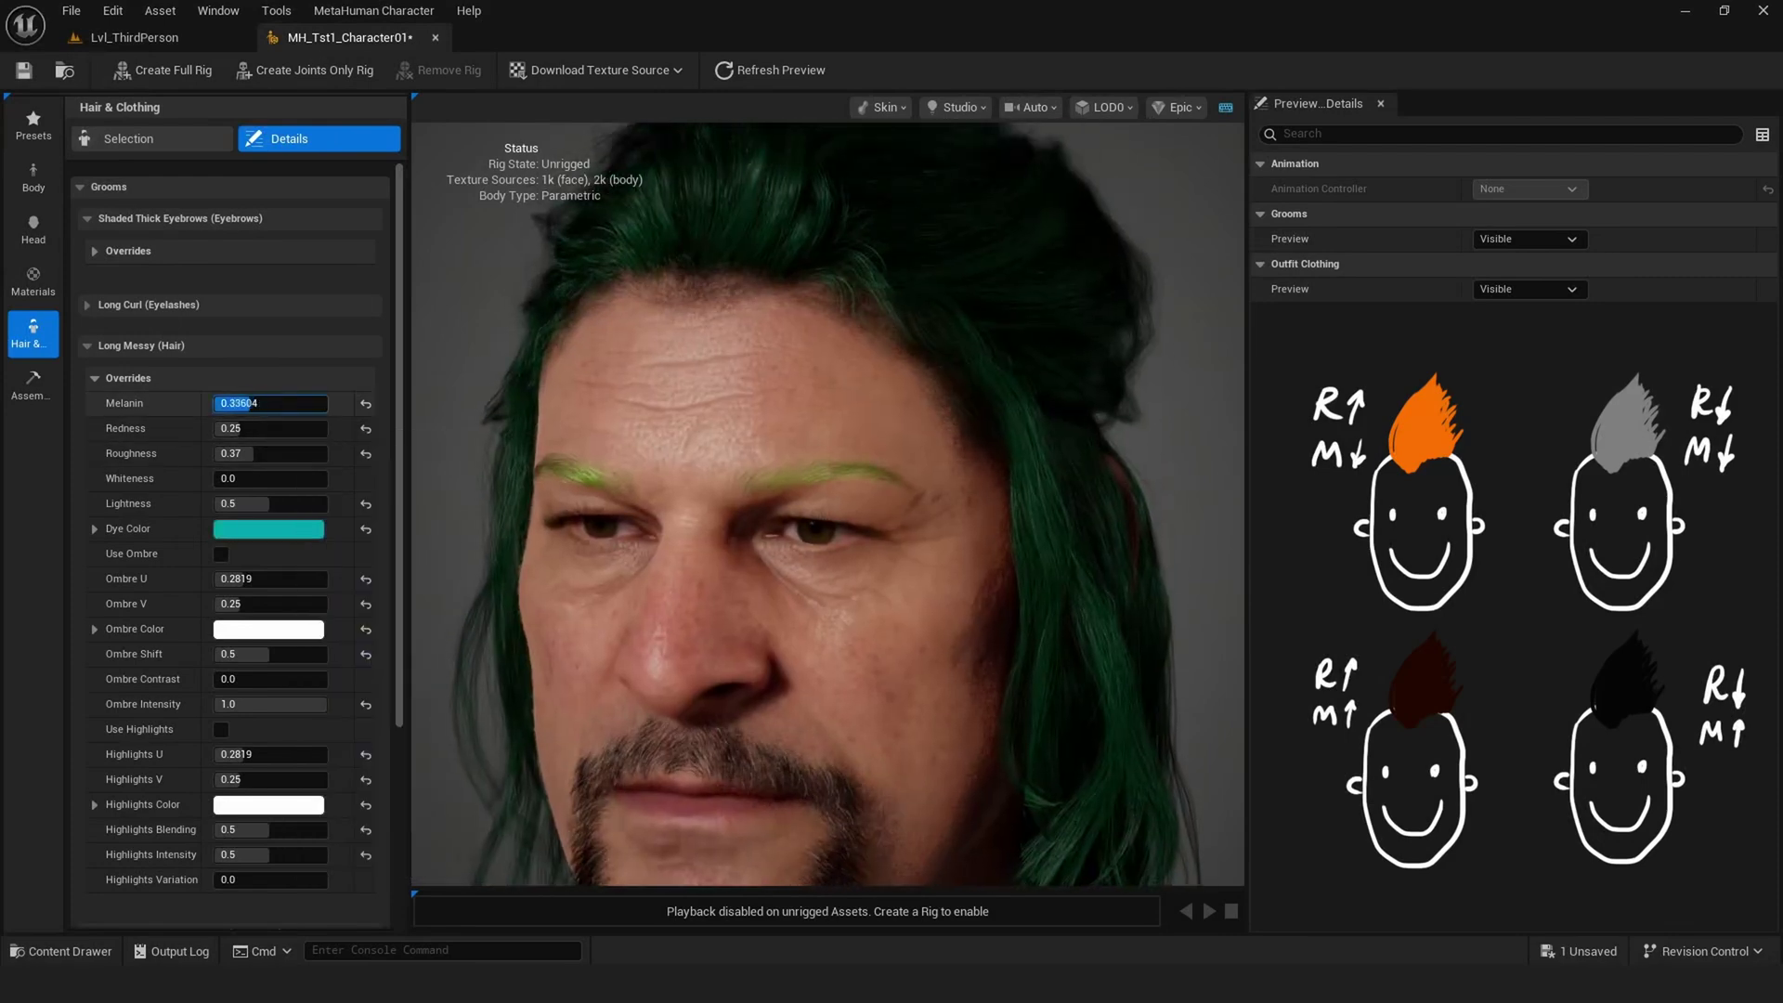
type("0.202441")
key("Tab")
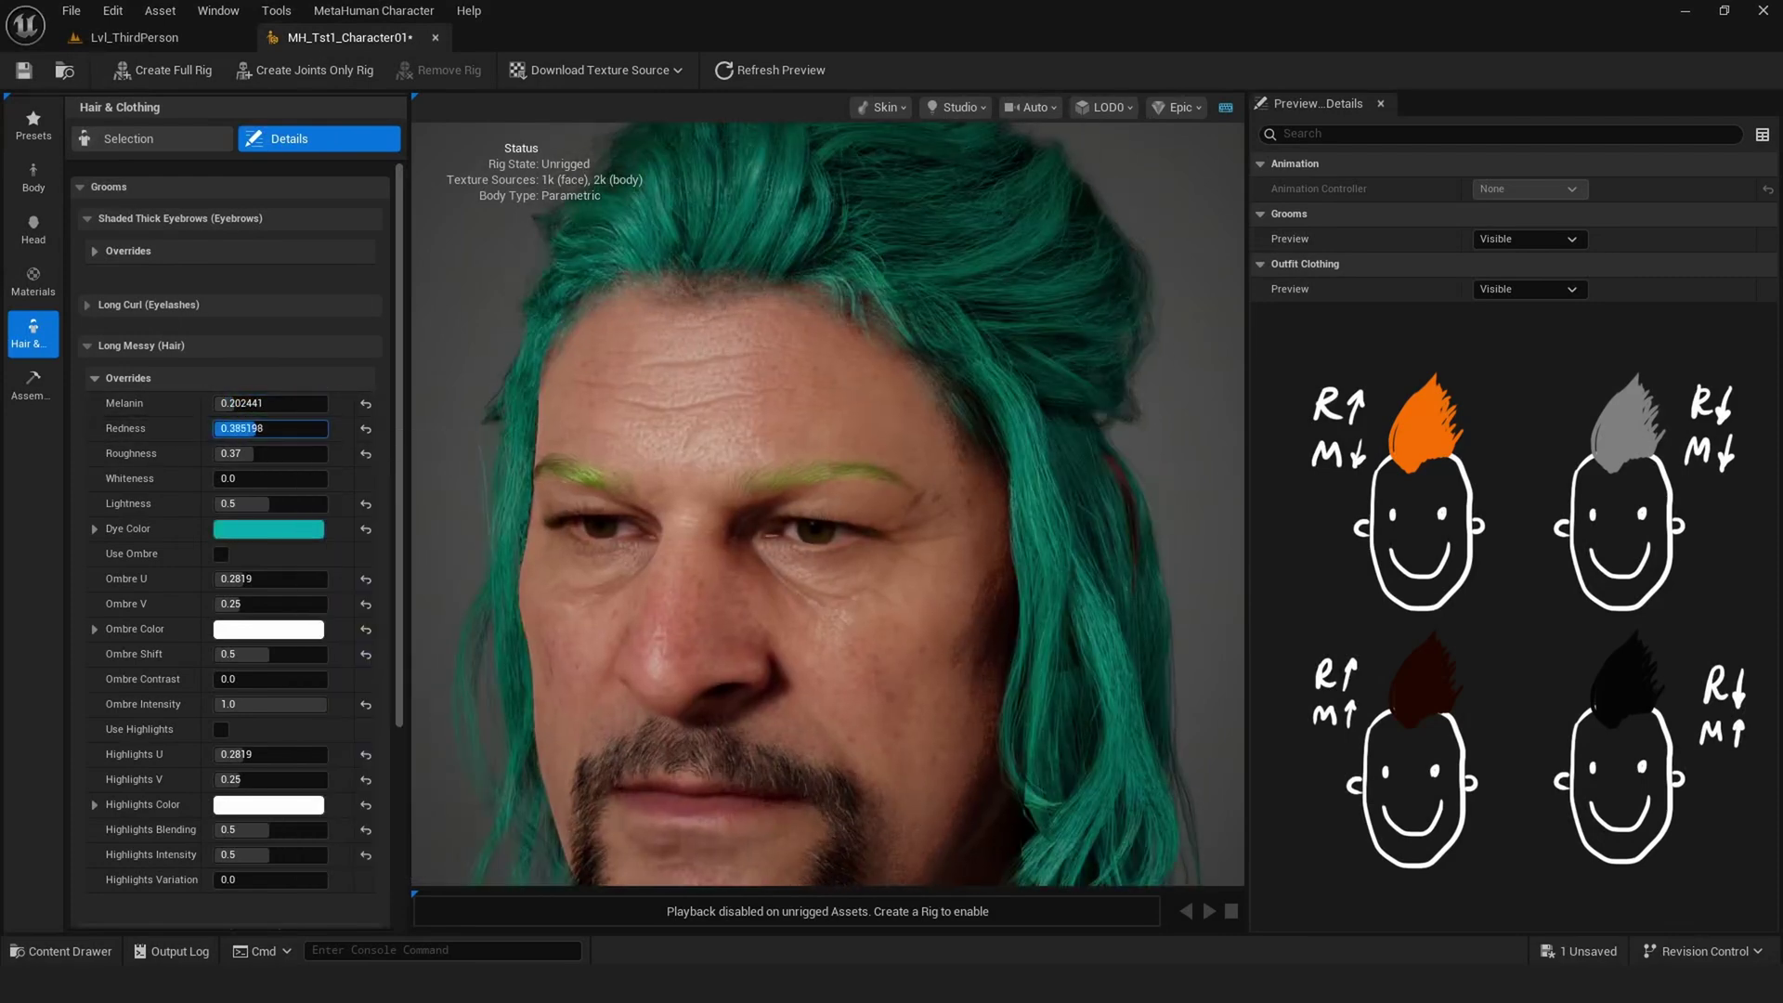
left_click_drag(272, 428, 244, 428)
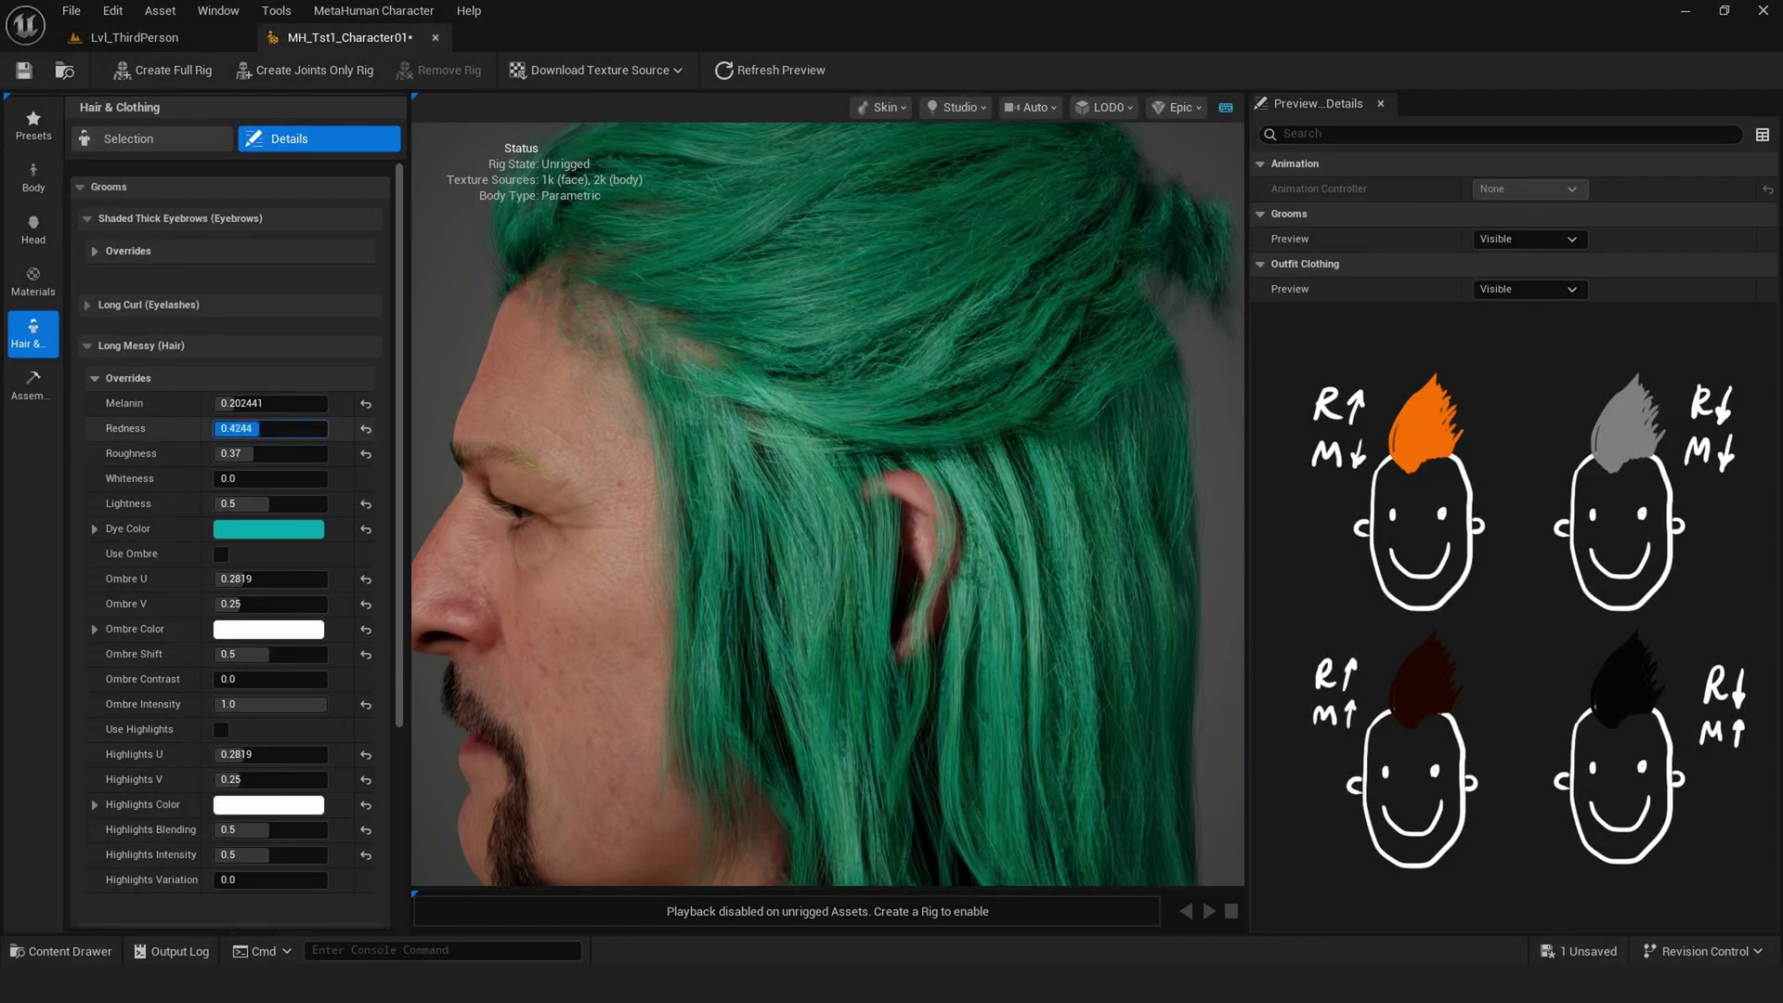
mouse_move(246, 454)
left_mouse_down()
mouse_move(321, 453)
mouse_move(246, 454)
left_mouse_up()
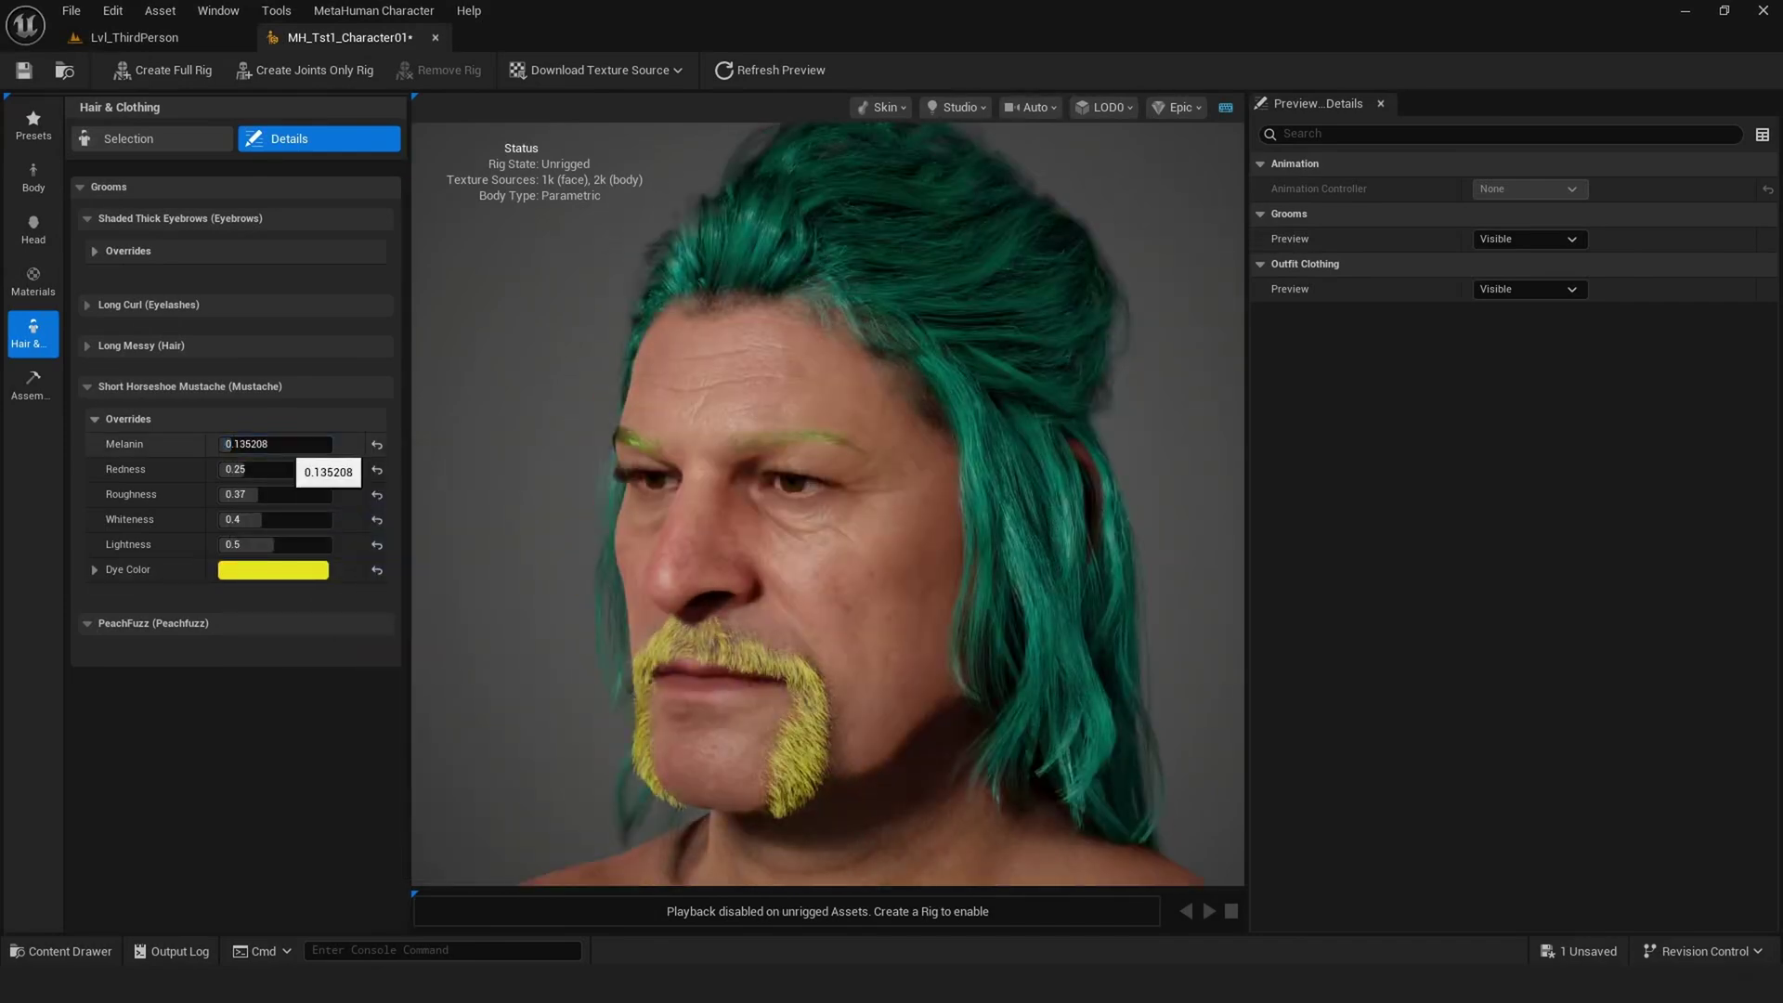
key("ctrl+s")
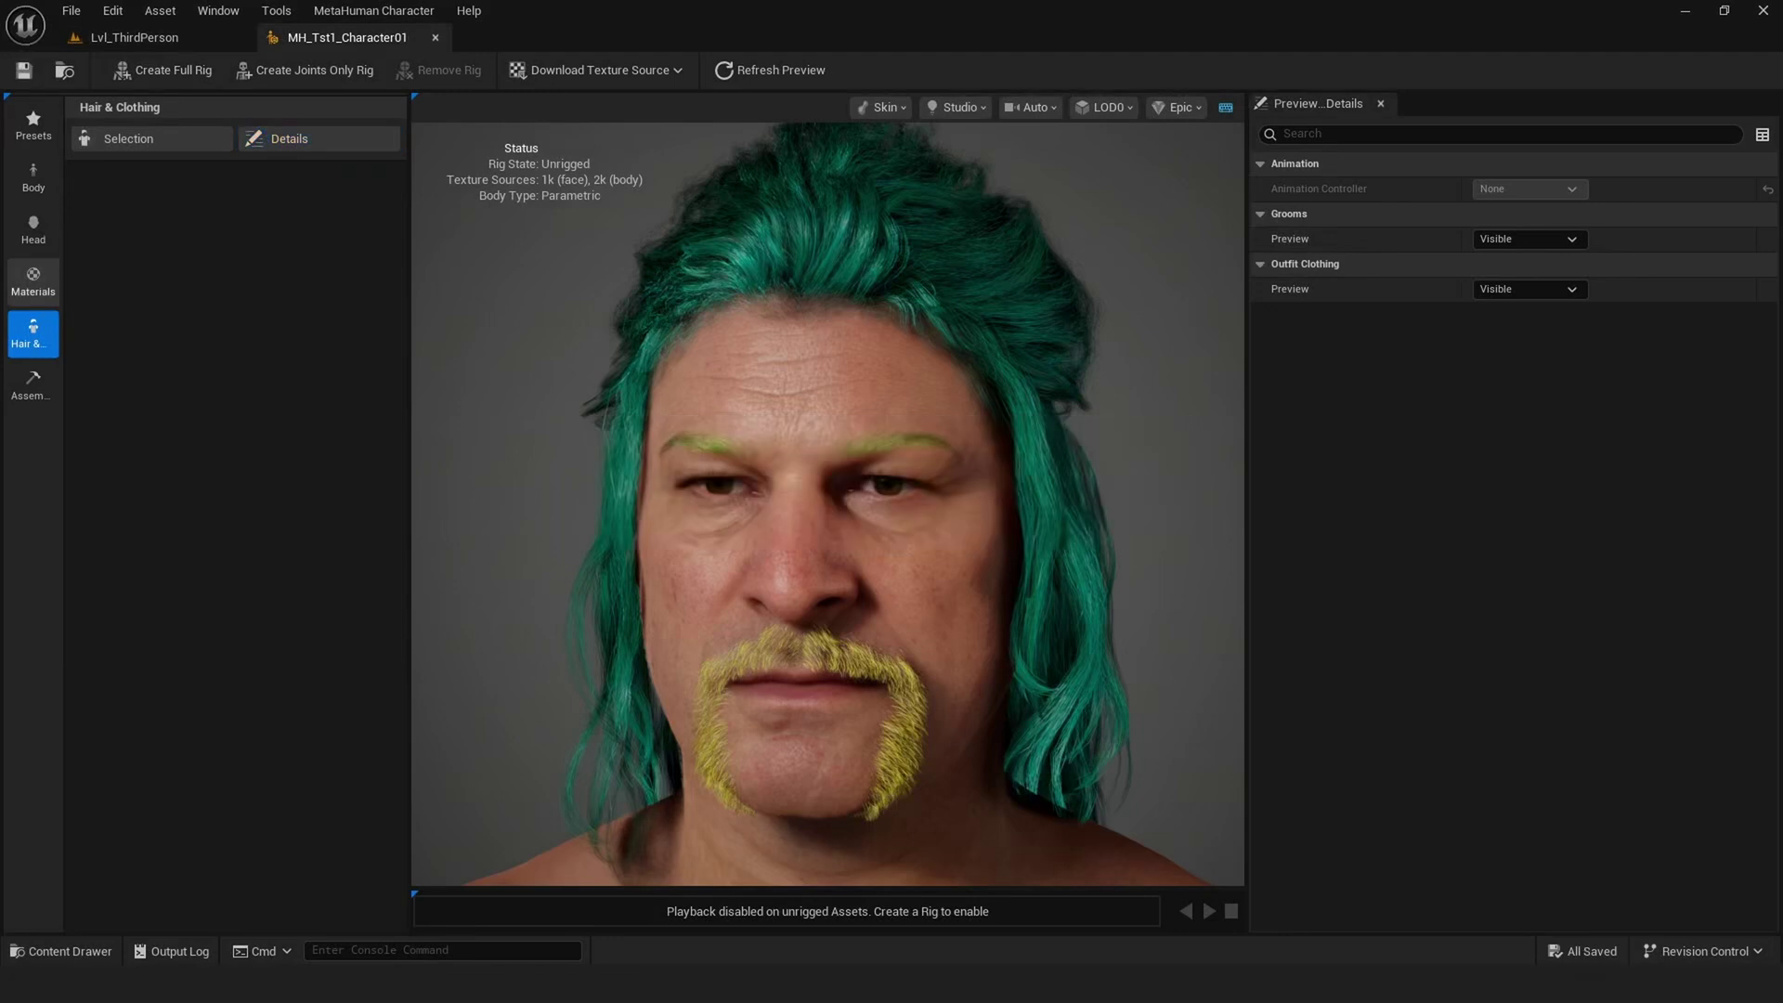
Give the skin the densest freckle pattern in the Materials settings.
left_click(34, 282)
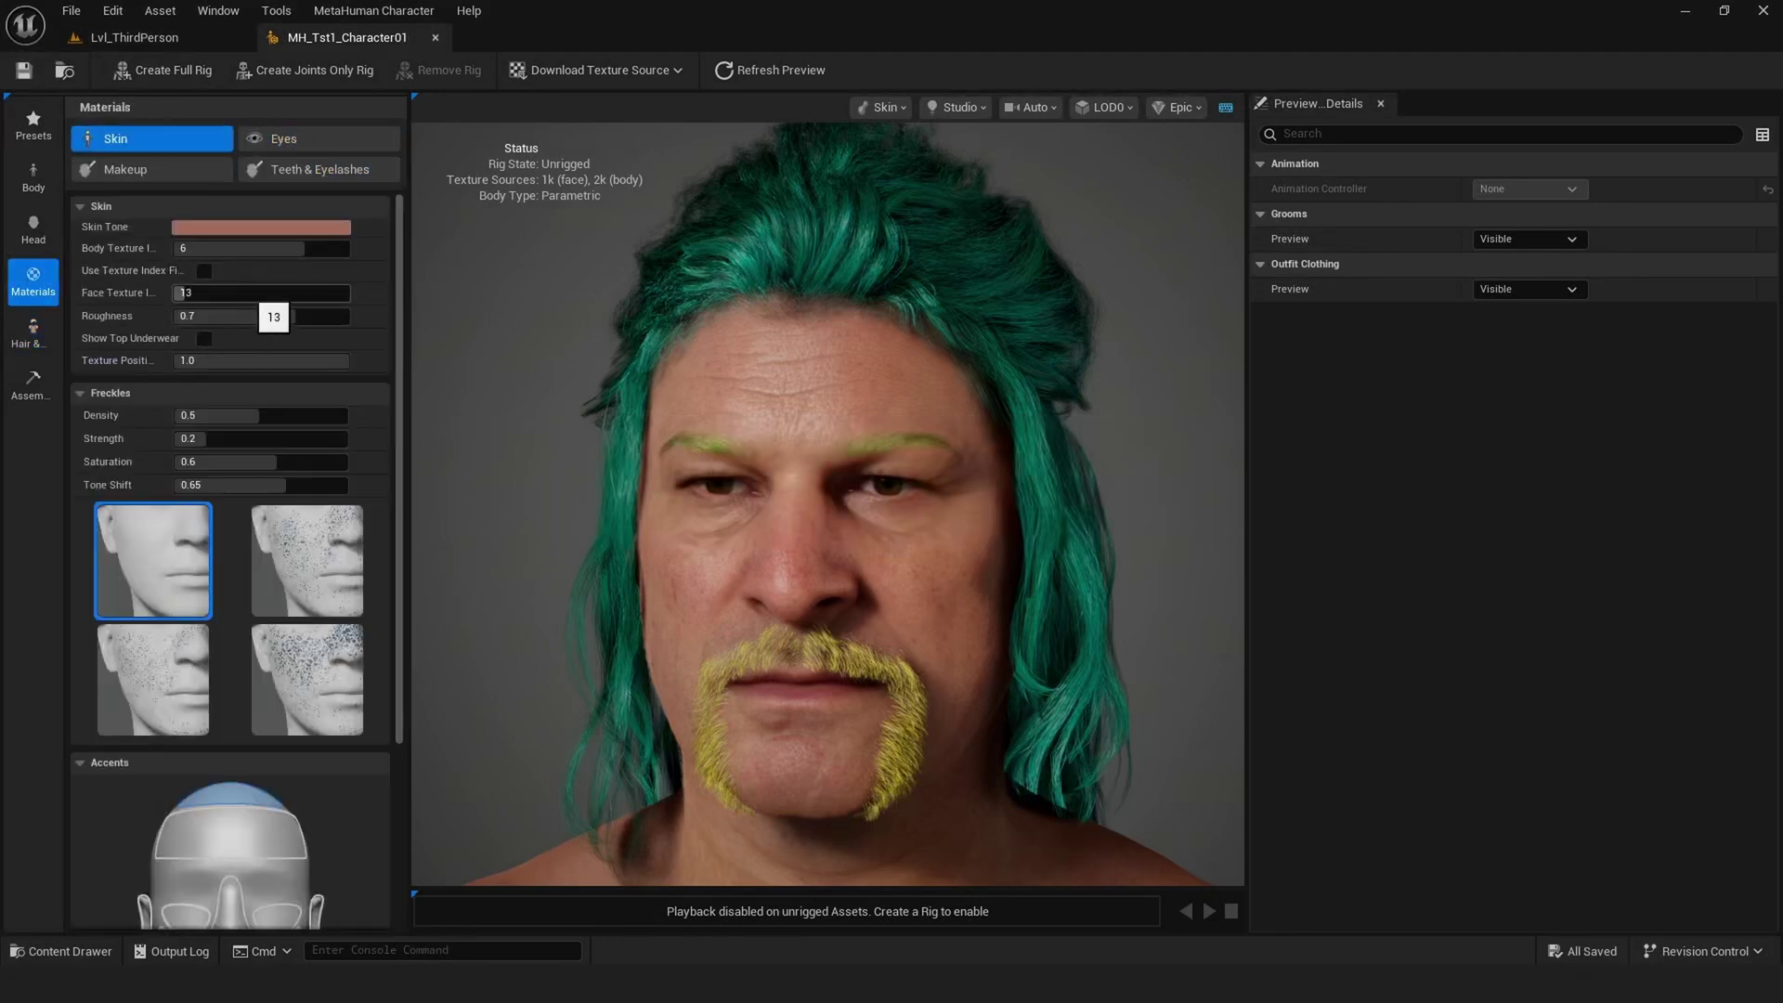
left_click(307, 560)
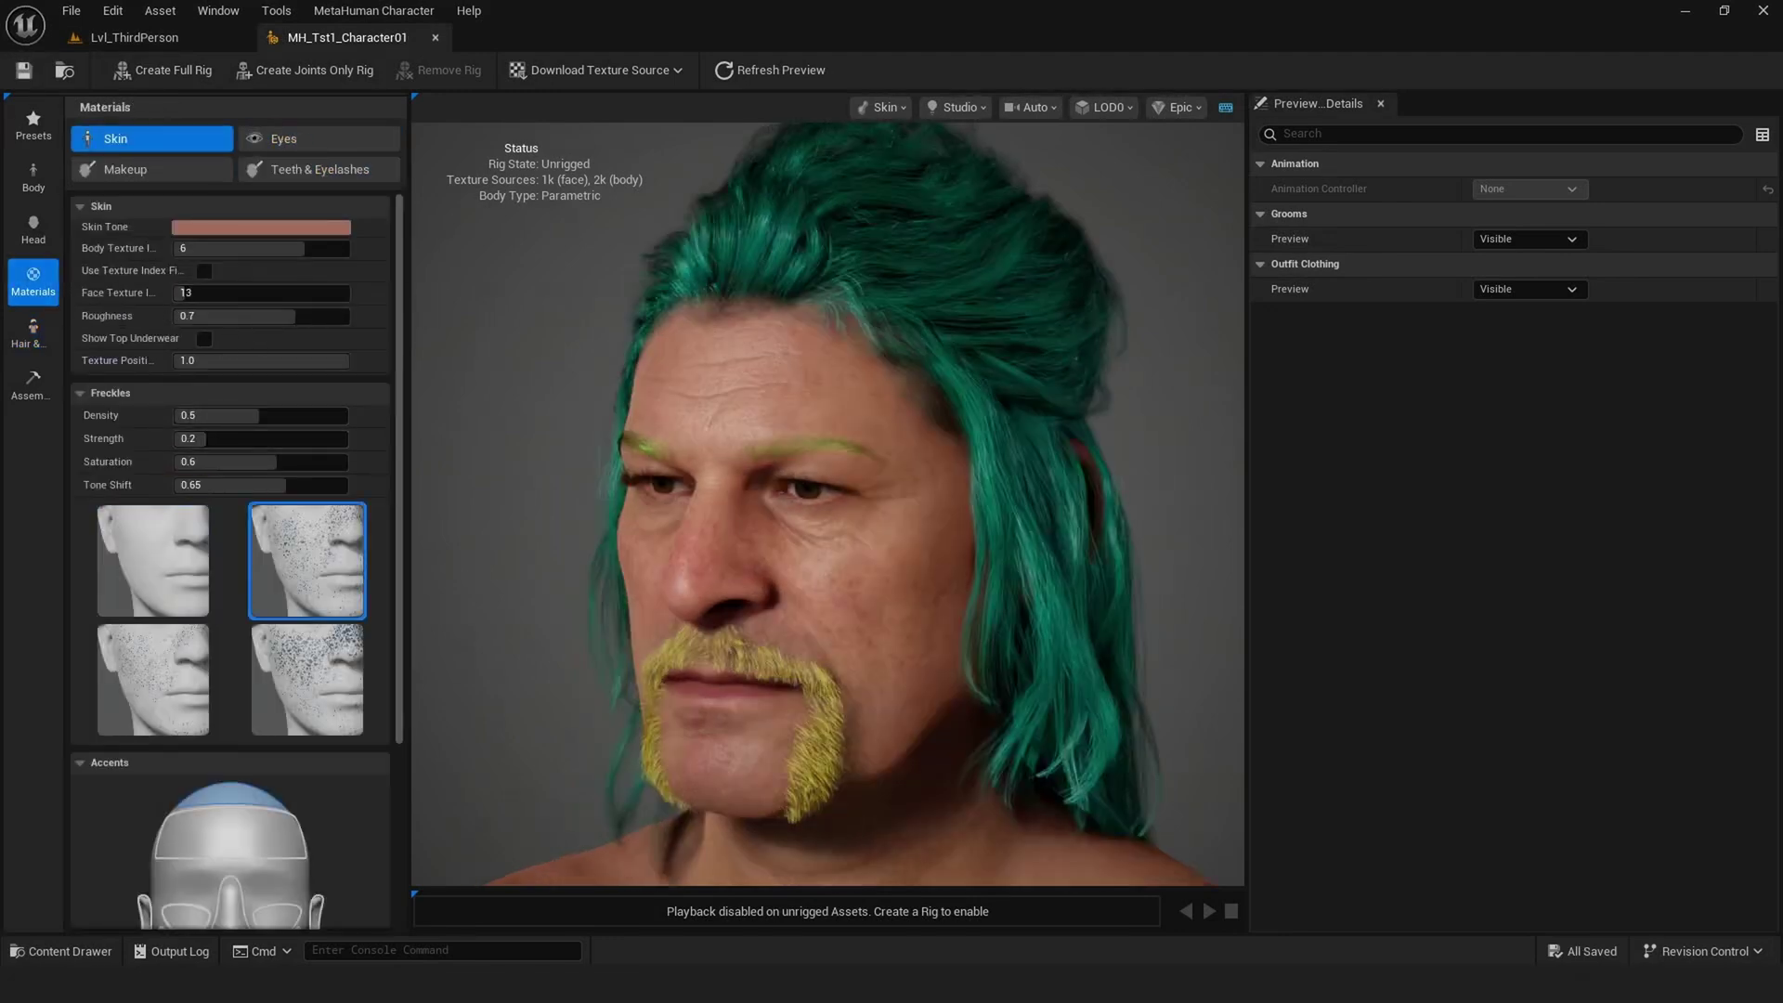
left_click(306, 679)
Pick a lighter skin tone and change the body skin texture variant.
left_click(261, 227)
left_click_drag(279, 353, 261, 338)
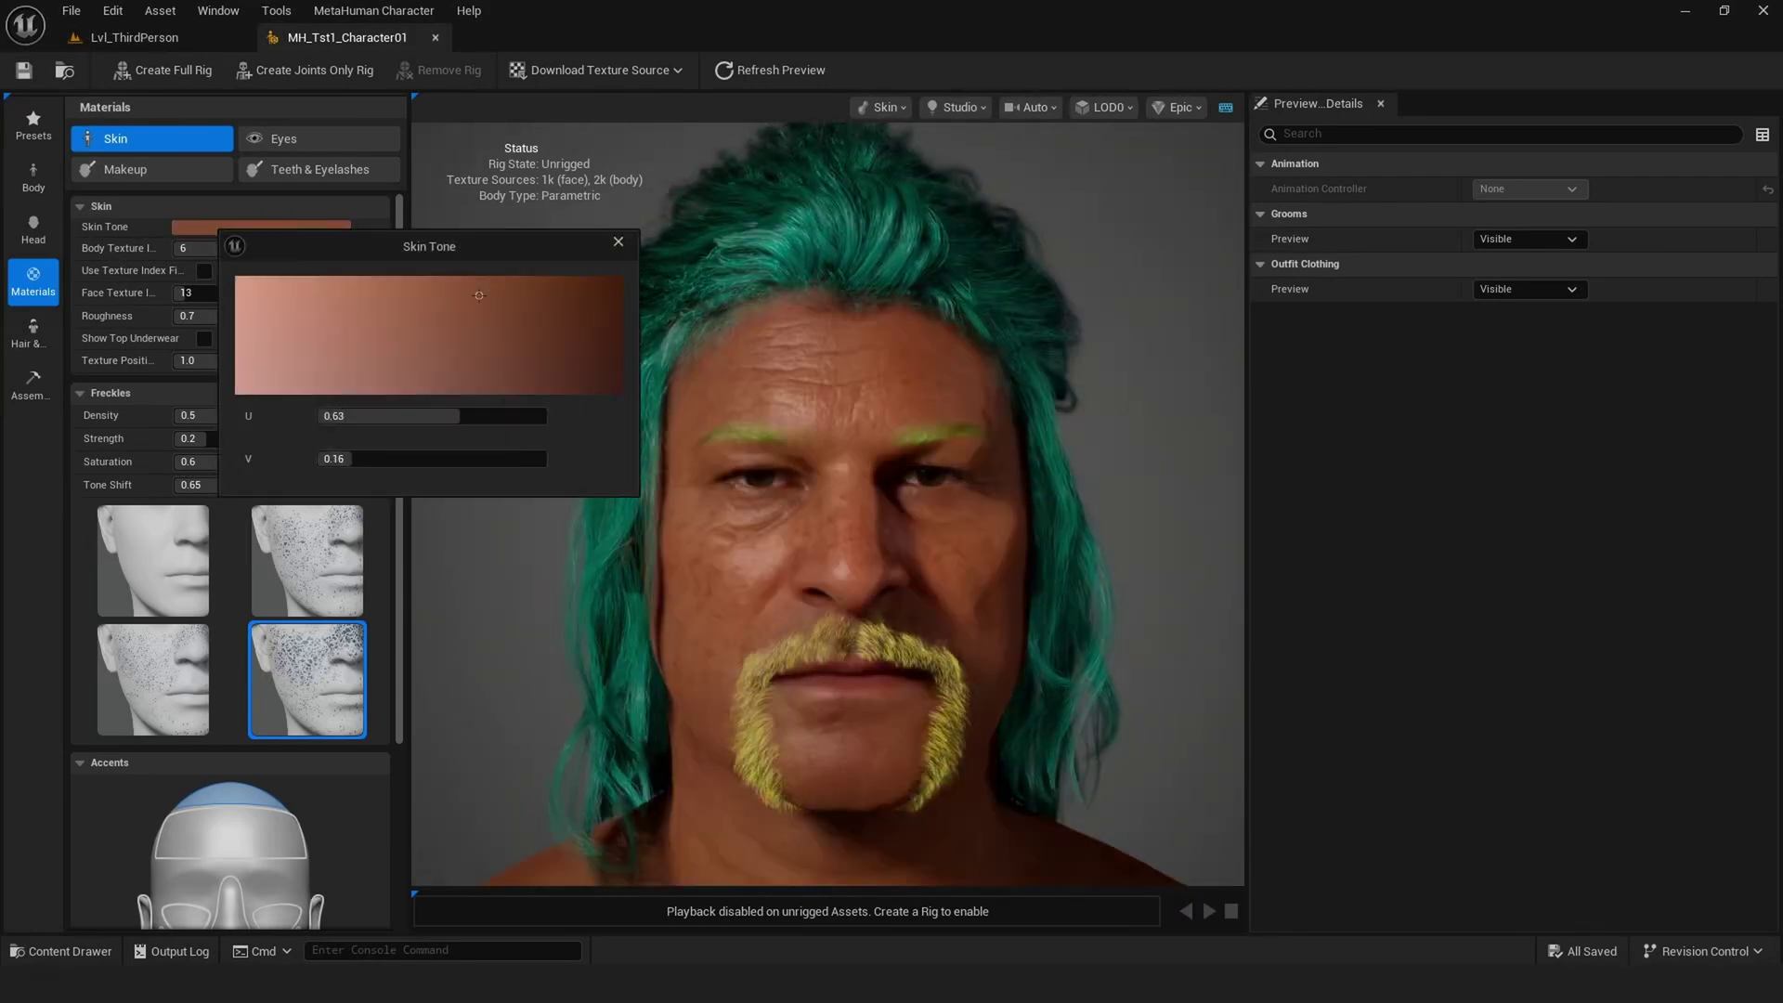
left_click_drag(836, 511, 650, 511)
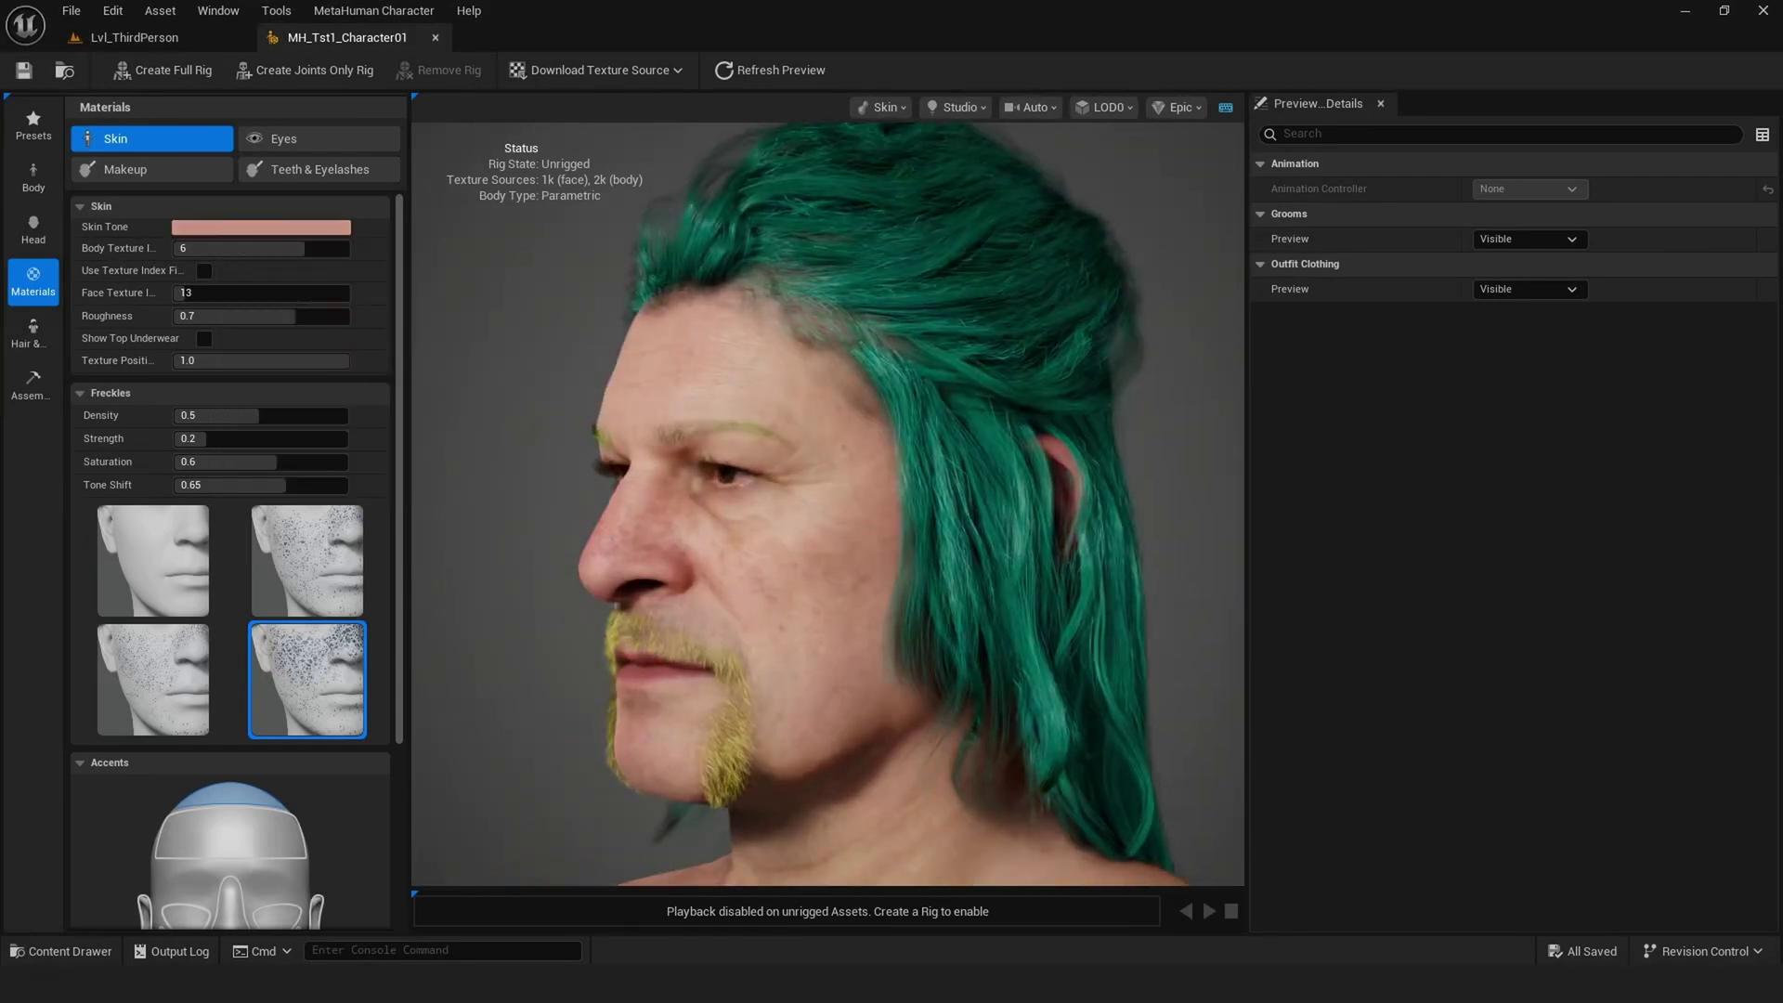
mouse_move(282, 248)
left_mouse_down()
mouse_move(325, 248)
mouse_move(237, 248)
left_mouse_up()
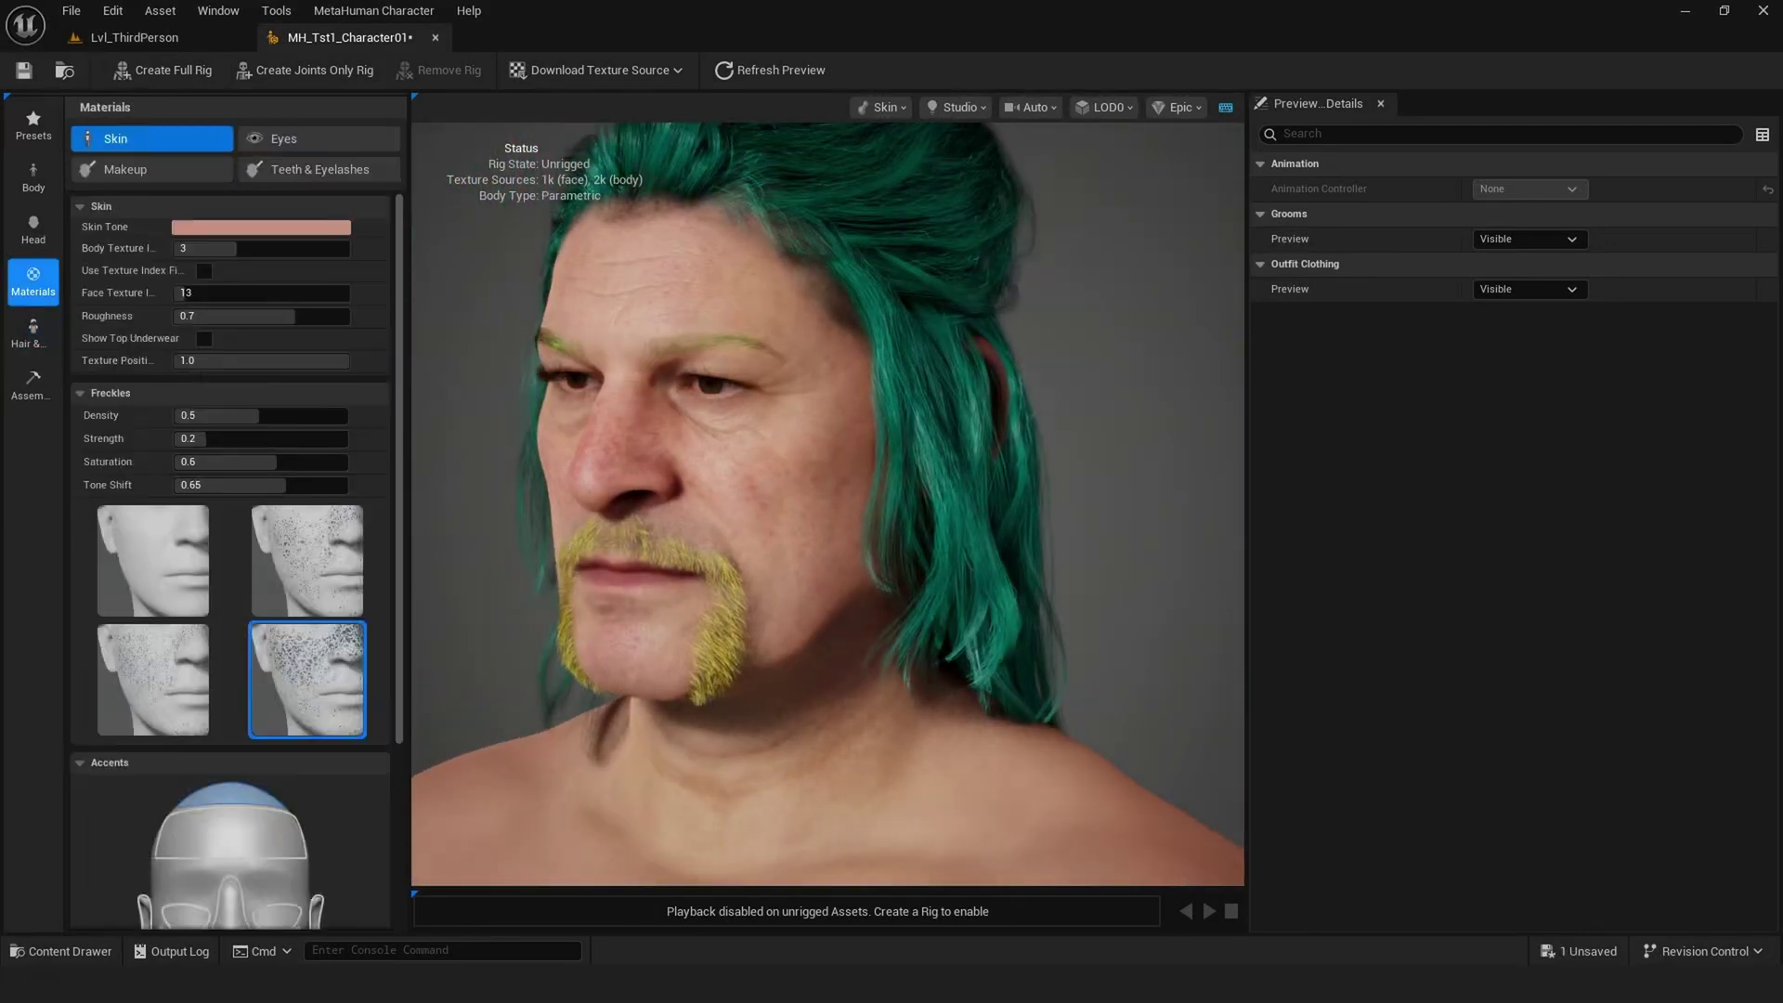
left_click(152, 169)
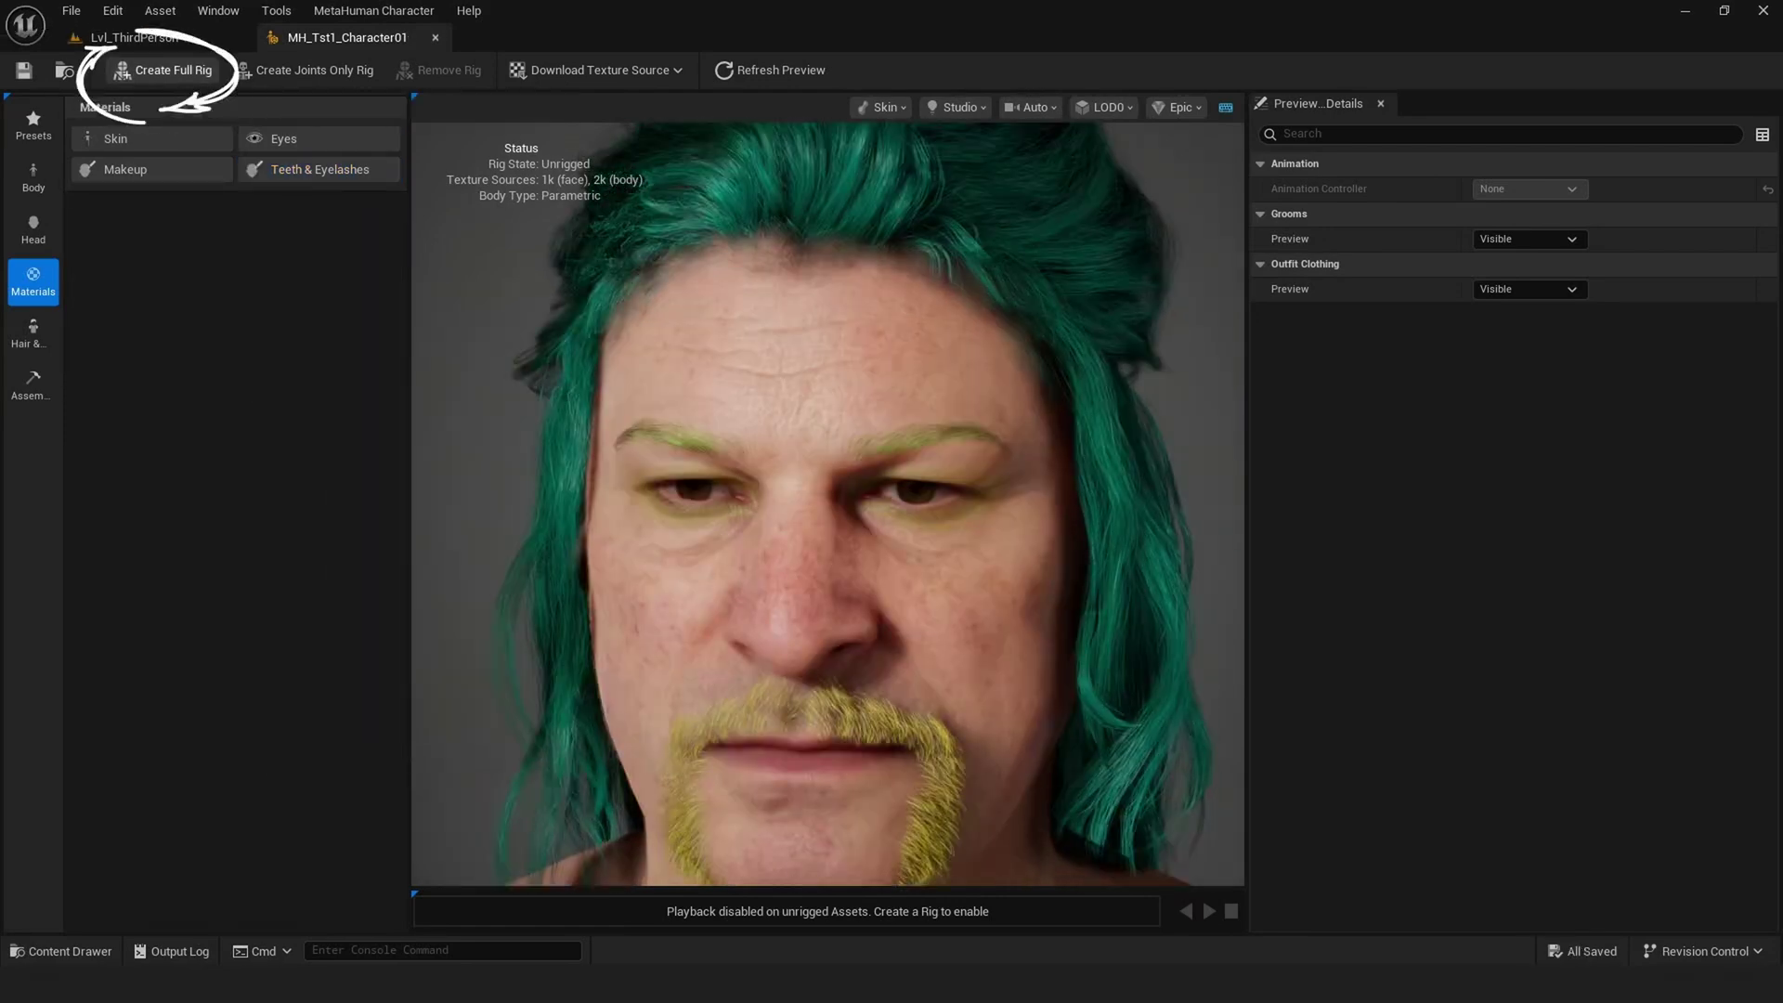
Start Create Full Rig and accept the MetaHuman Face Mesh Consent in the browser.
left_click(162, 69)
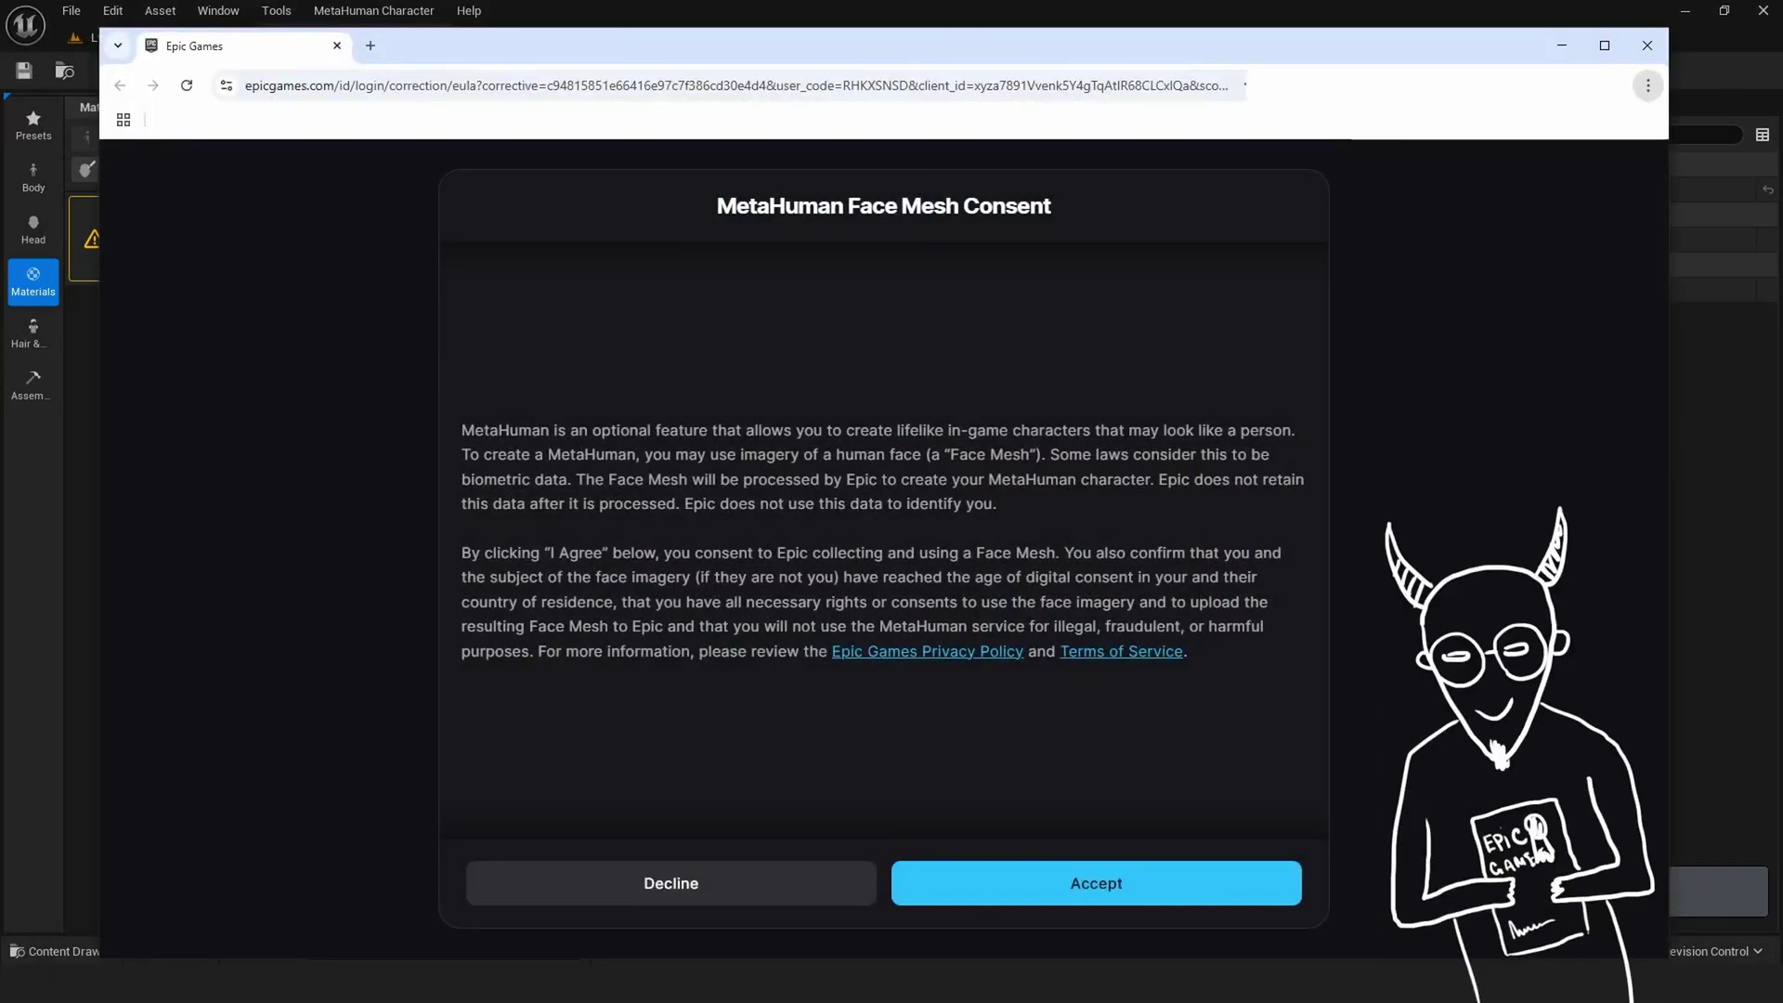
left_click(1096, 884)
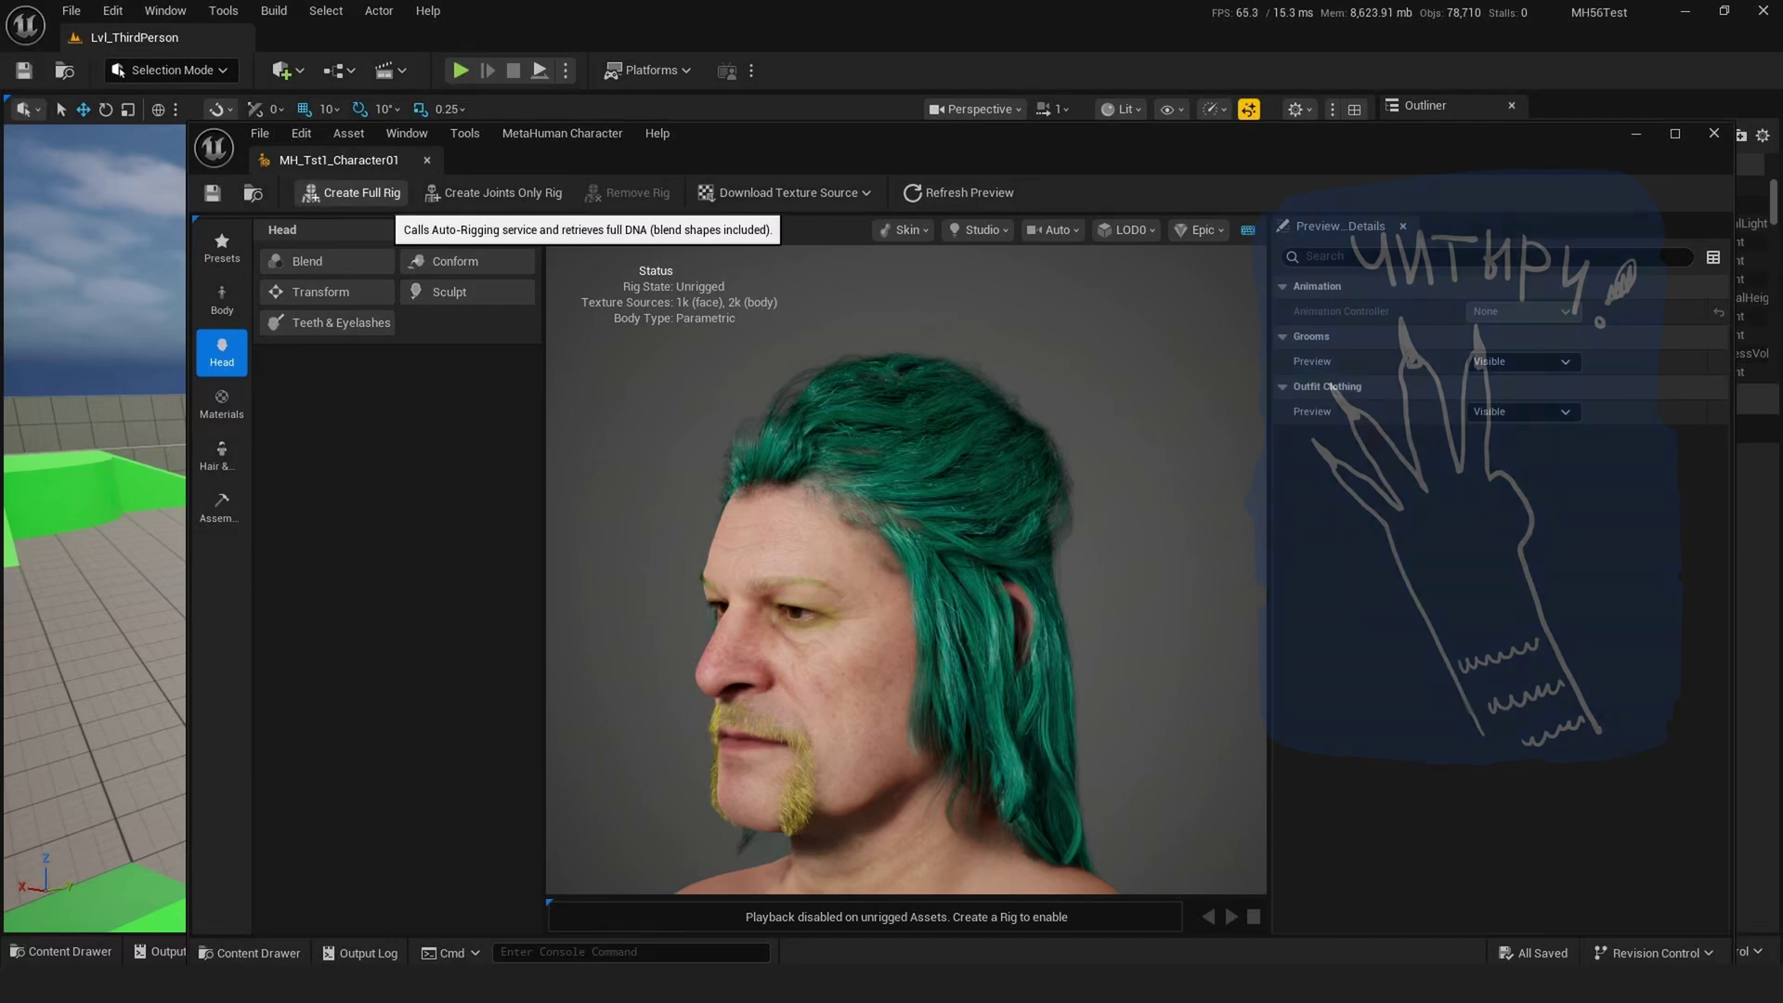
Request the full rig again and preview the SupriseA face and FearA body animations.
left_click(360, 192)
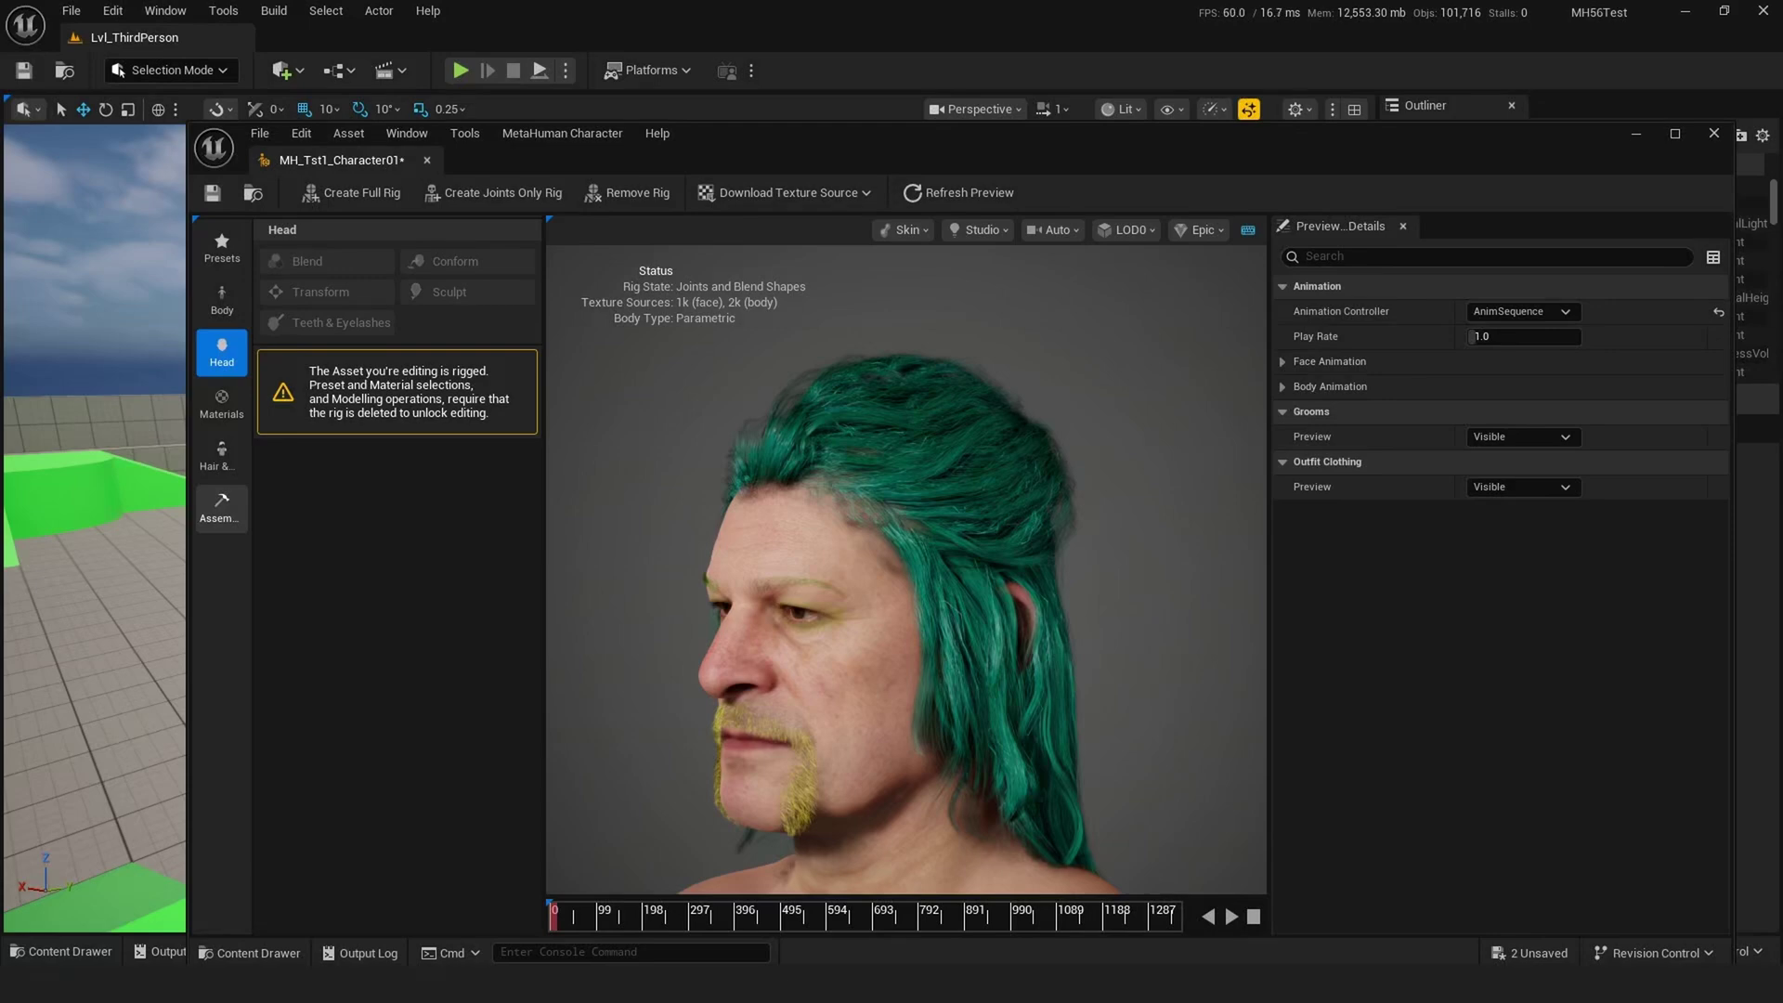
left_click(221, 506)
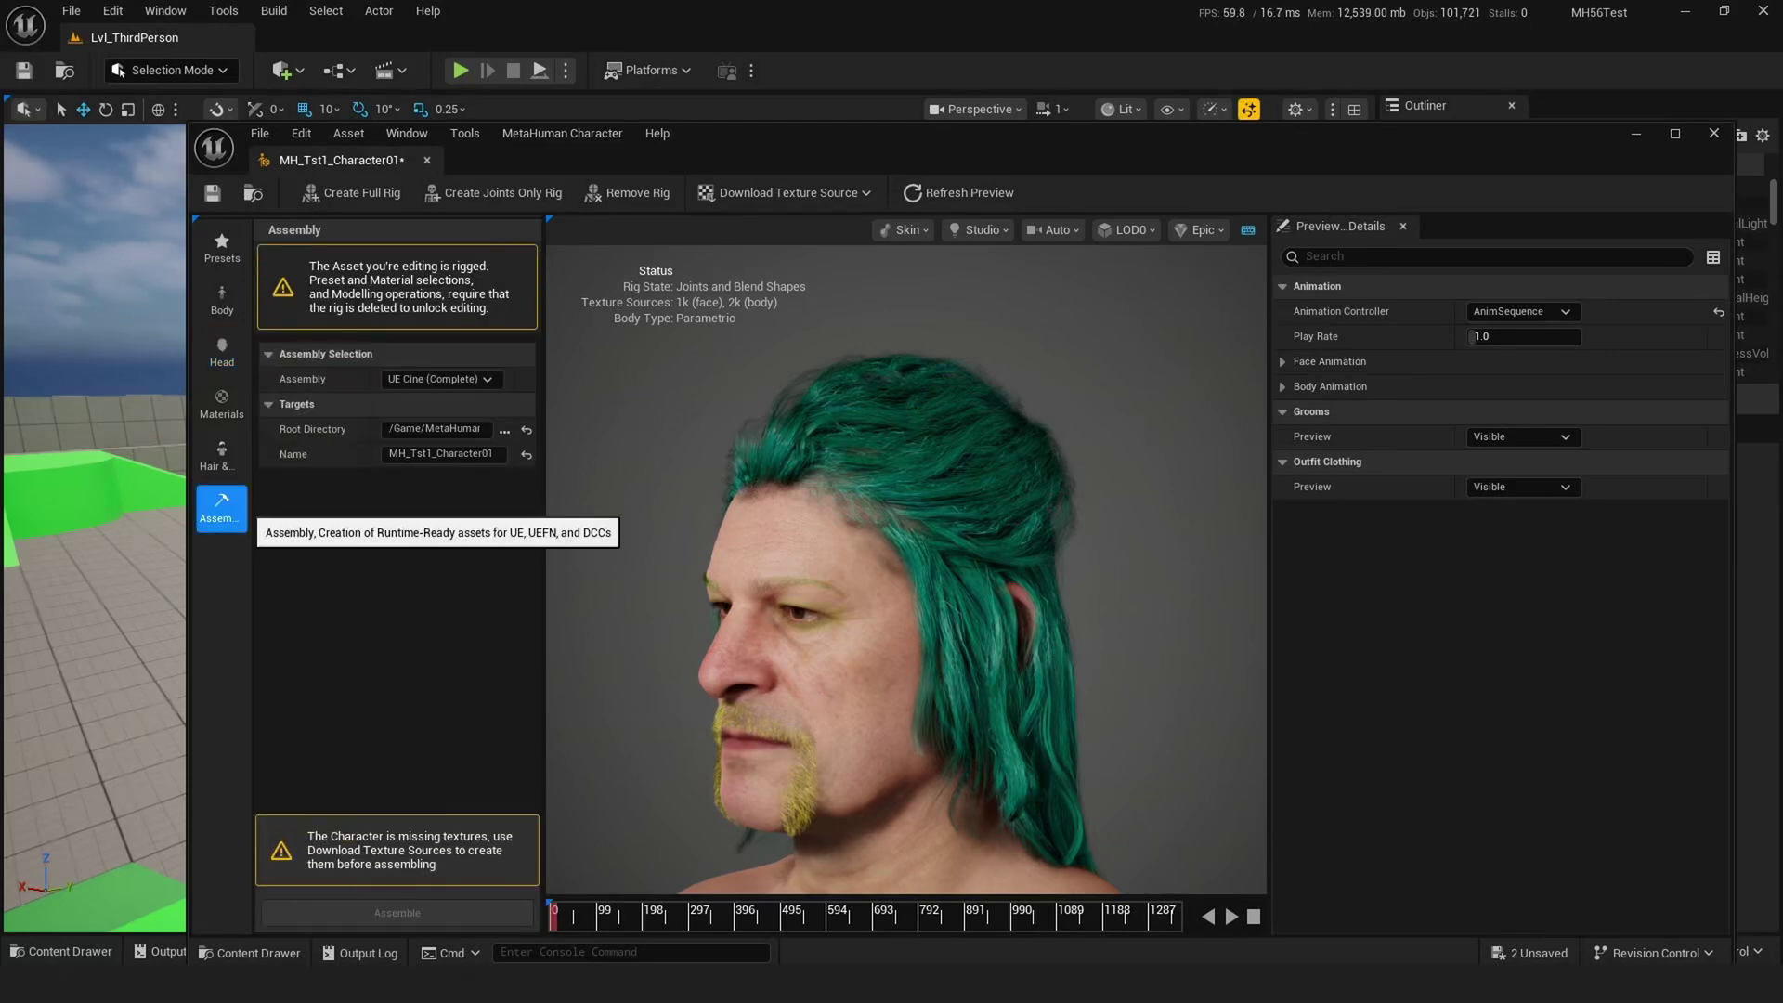
left_click(1329, 361)
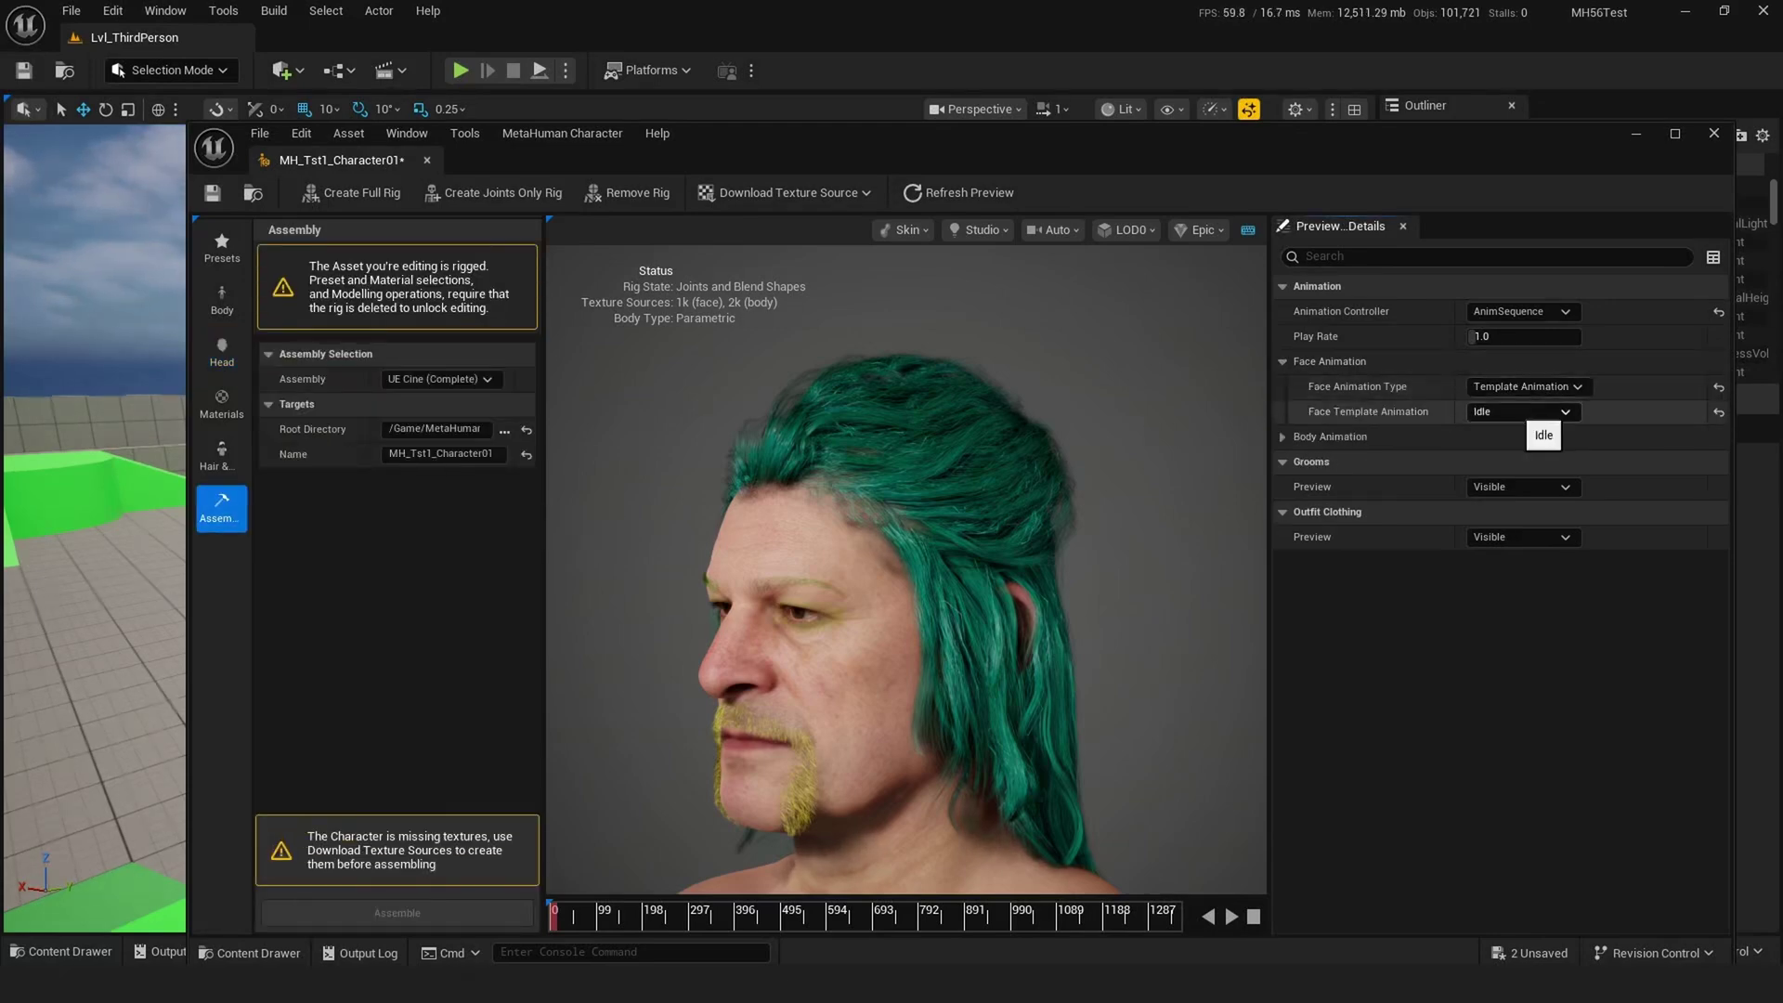
left_click(1523, 411)
left_click(1495, 463)
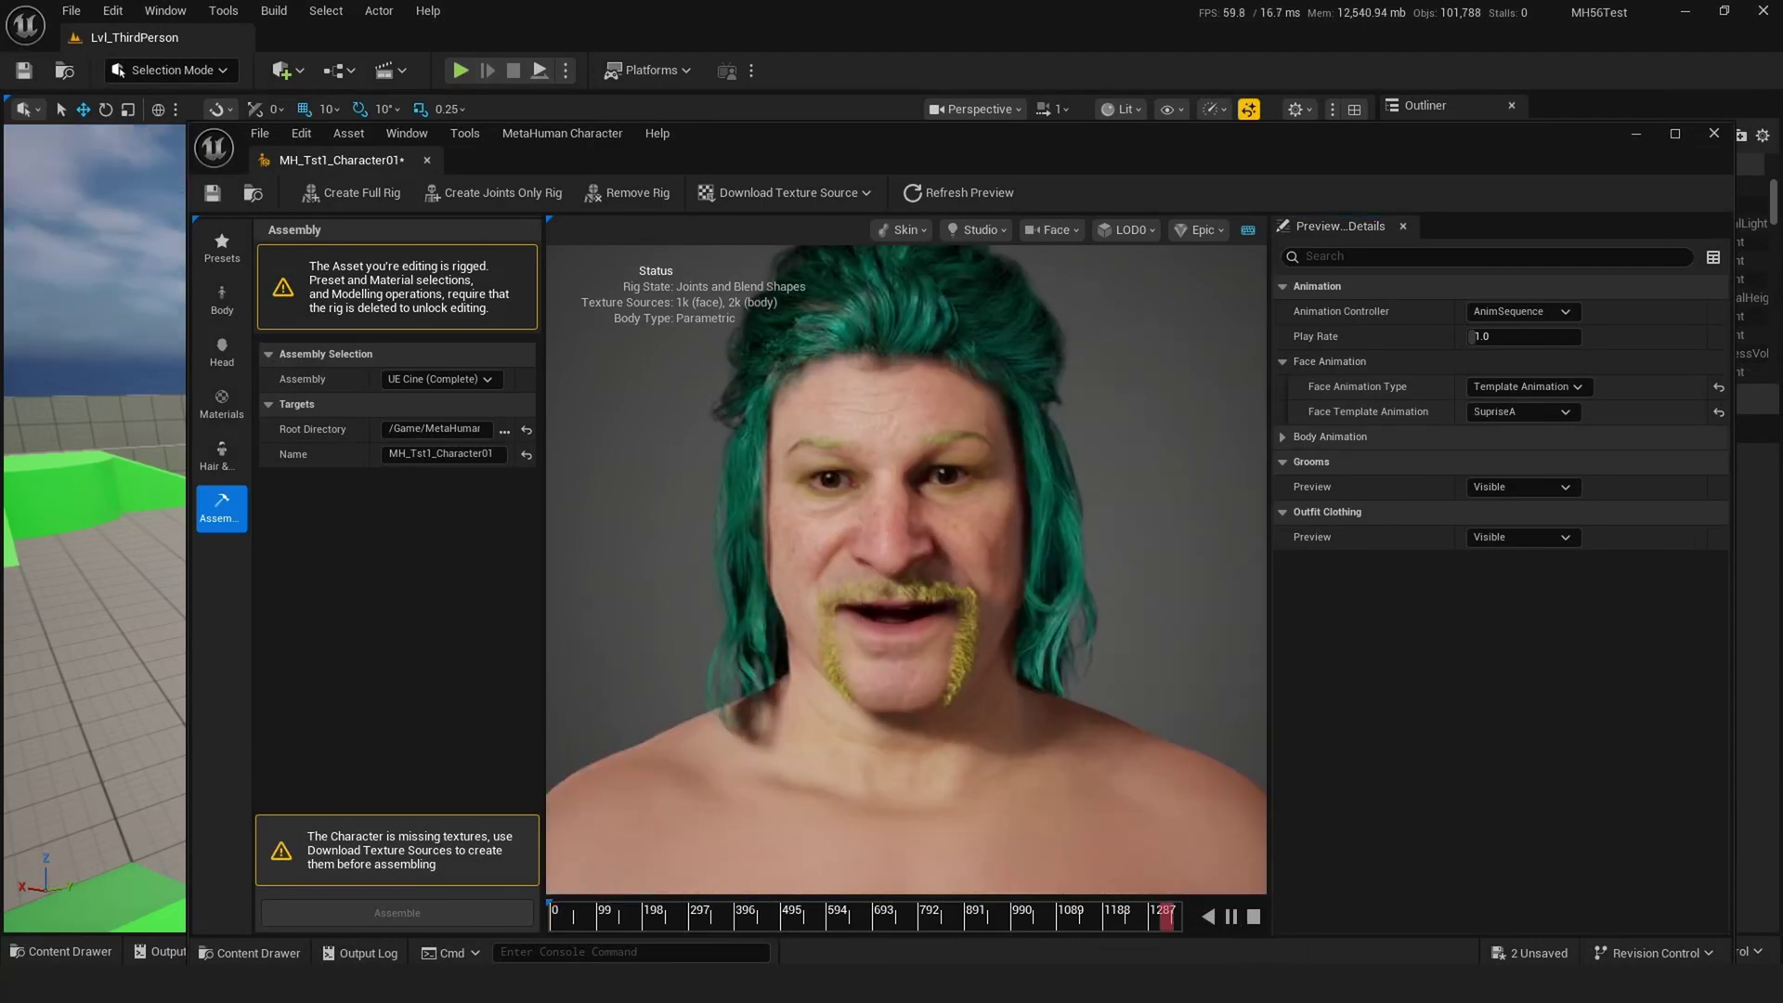
left_click(1330, 437)
left_click(1524, 487)
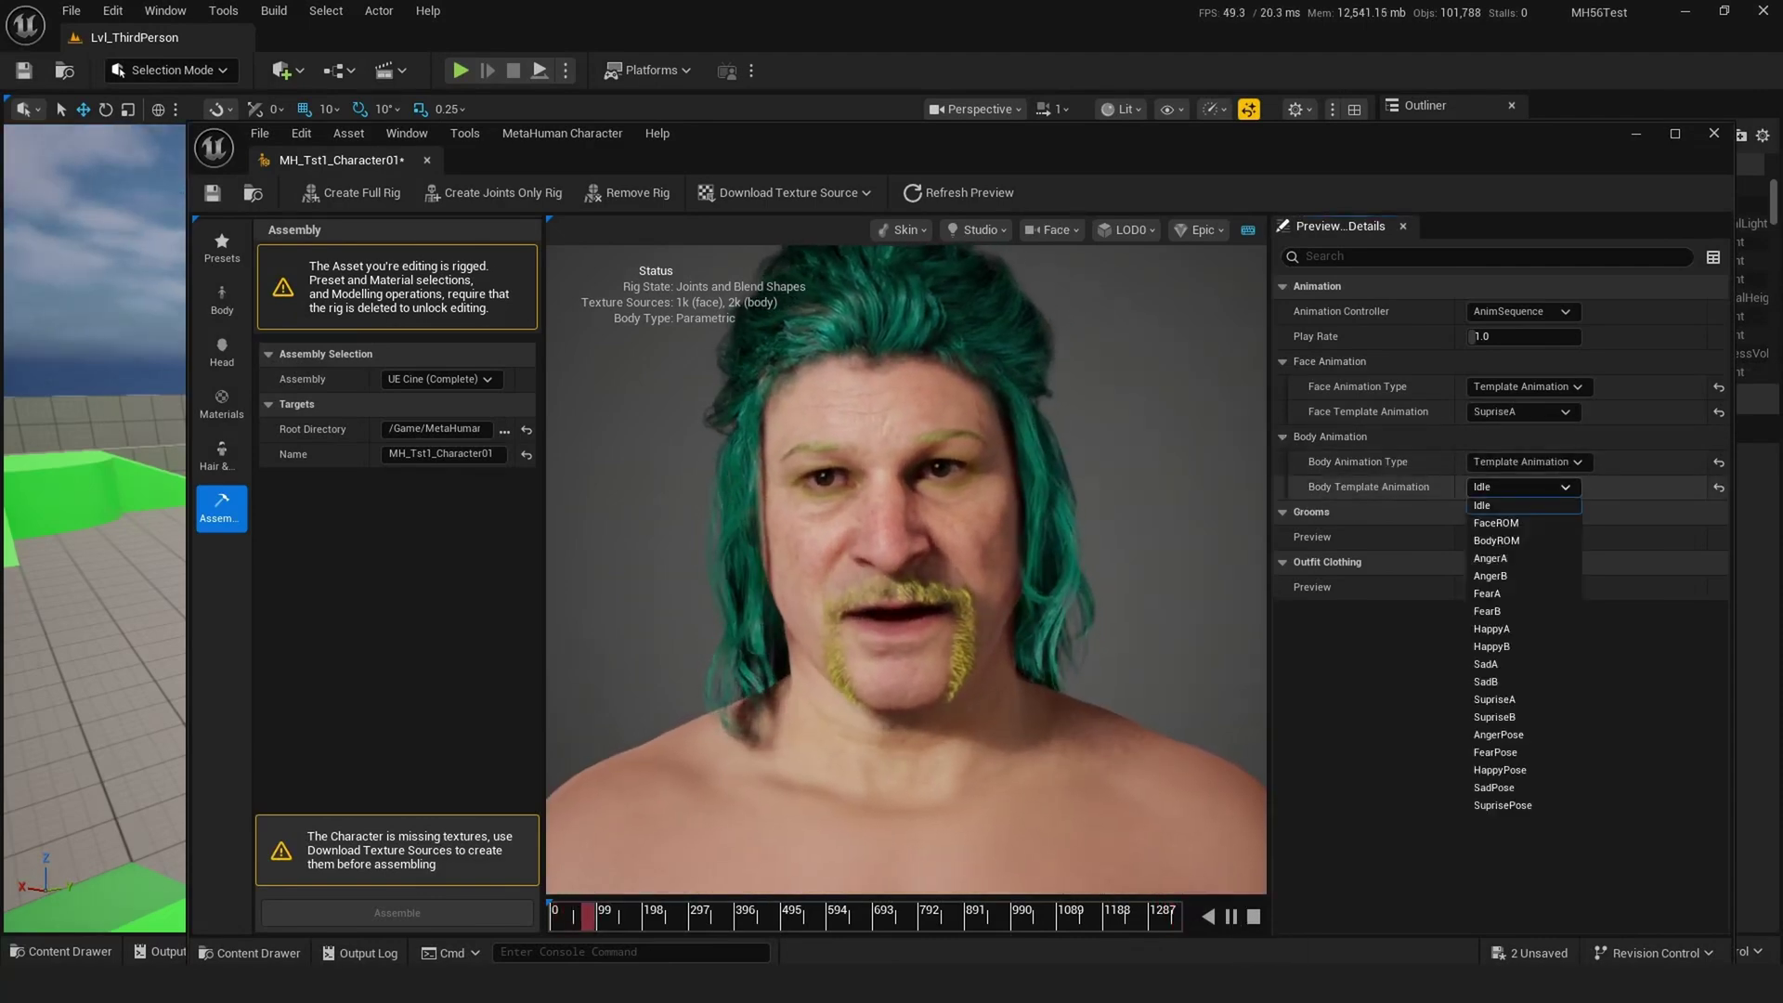
left_click(1523, 594)
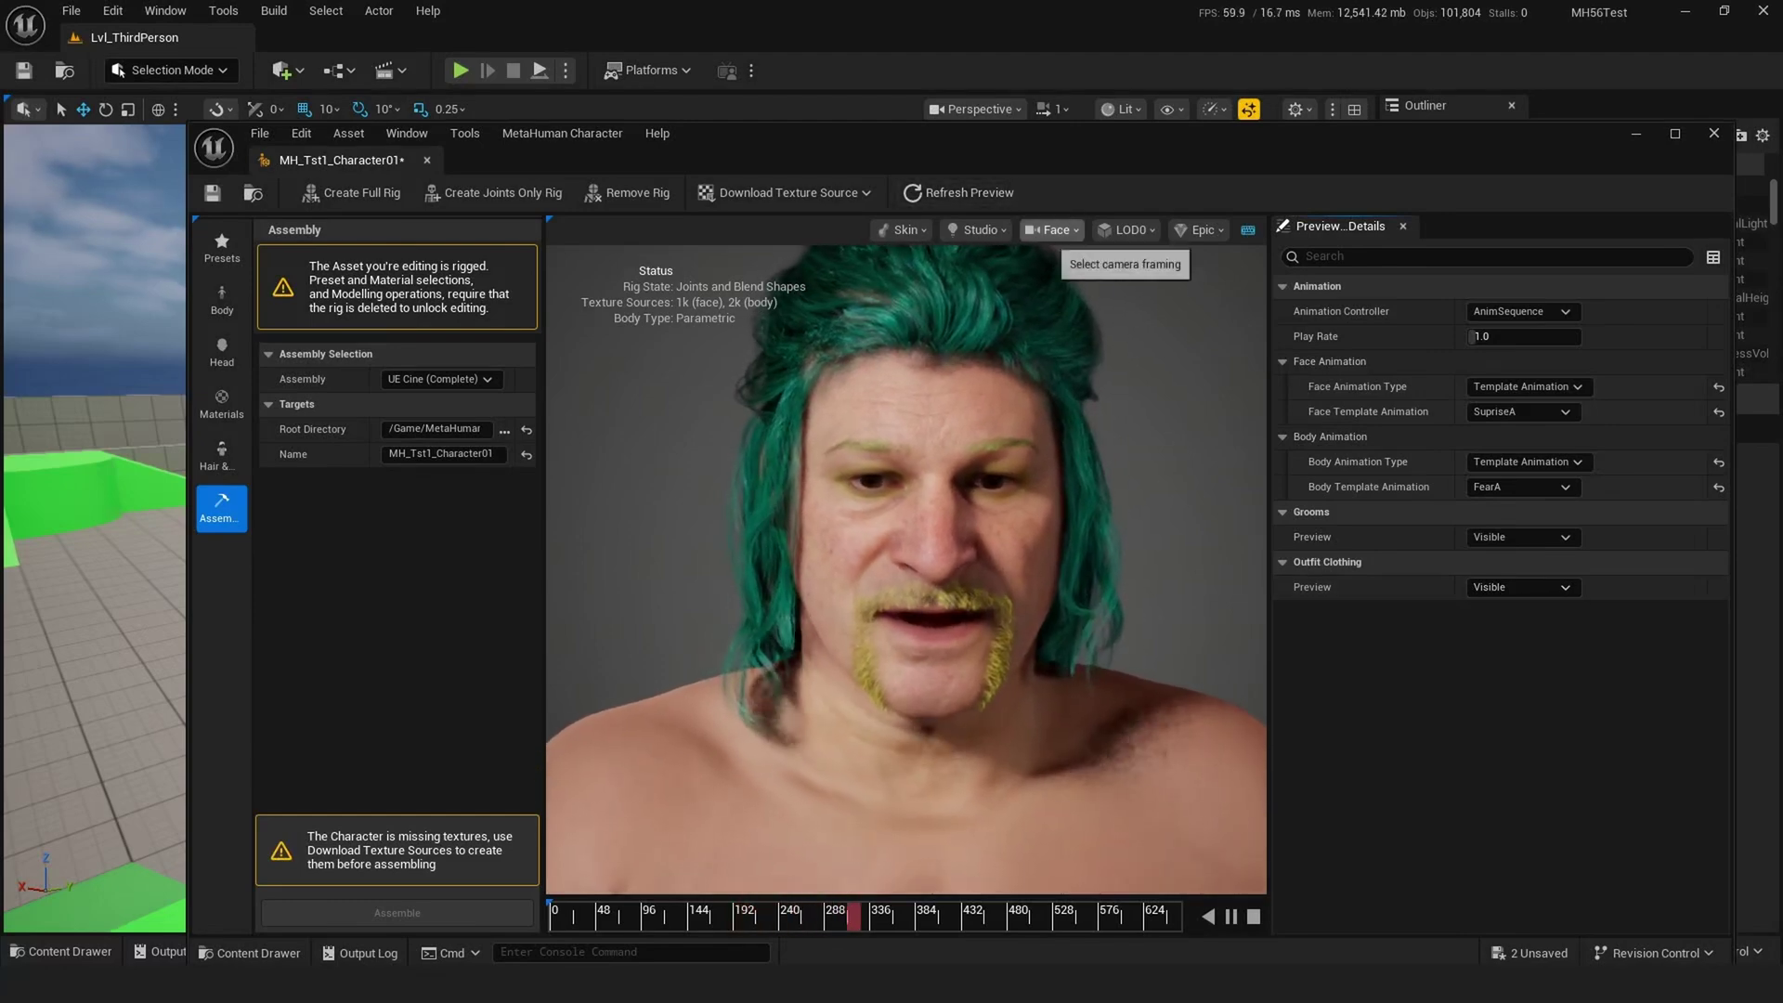
Frame the preview on the full body, then zoom in for a close-up of the face.
left_click(1052, 230)
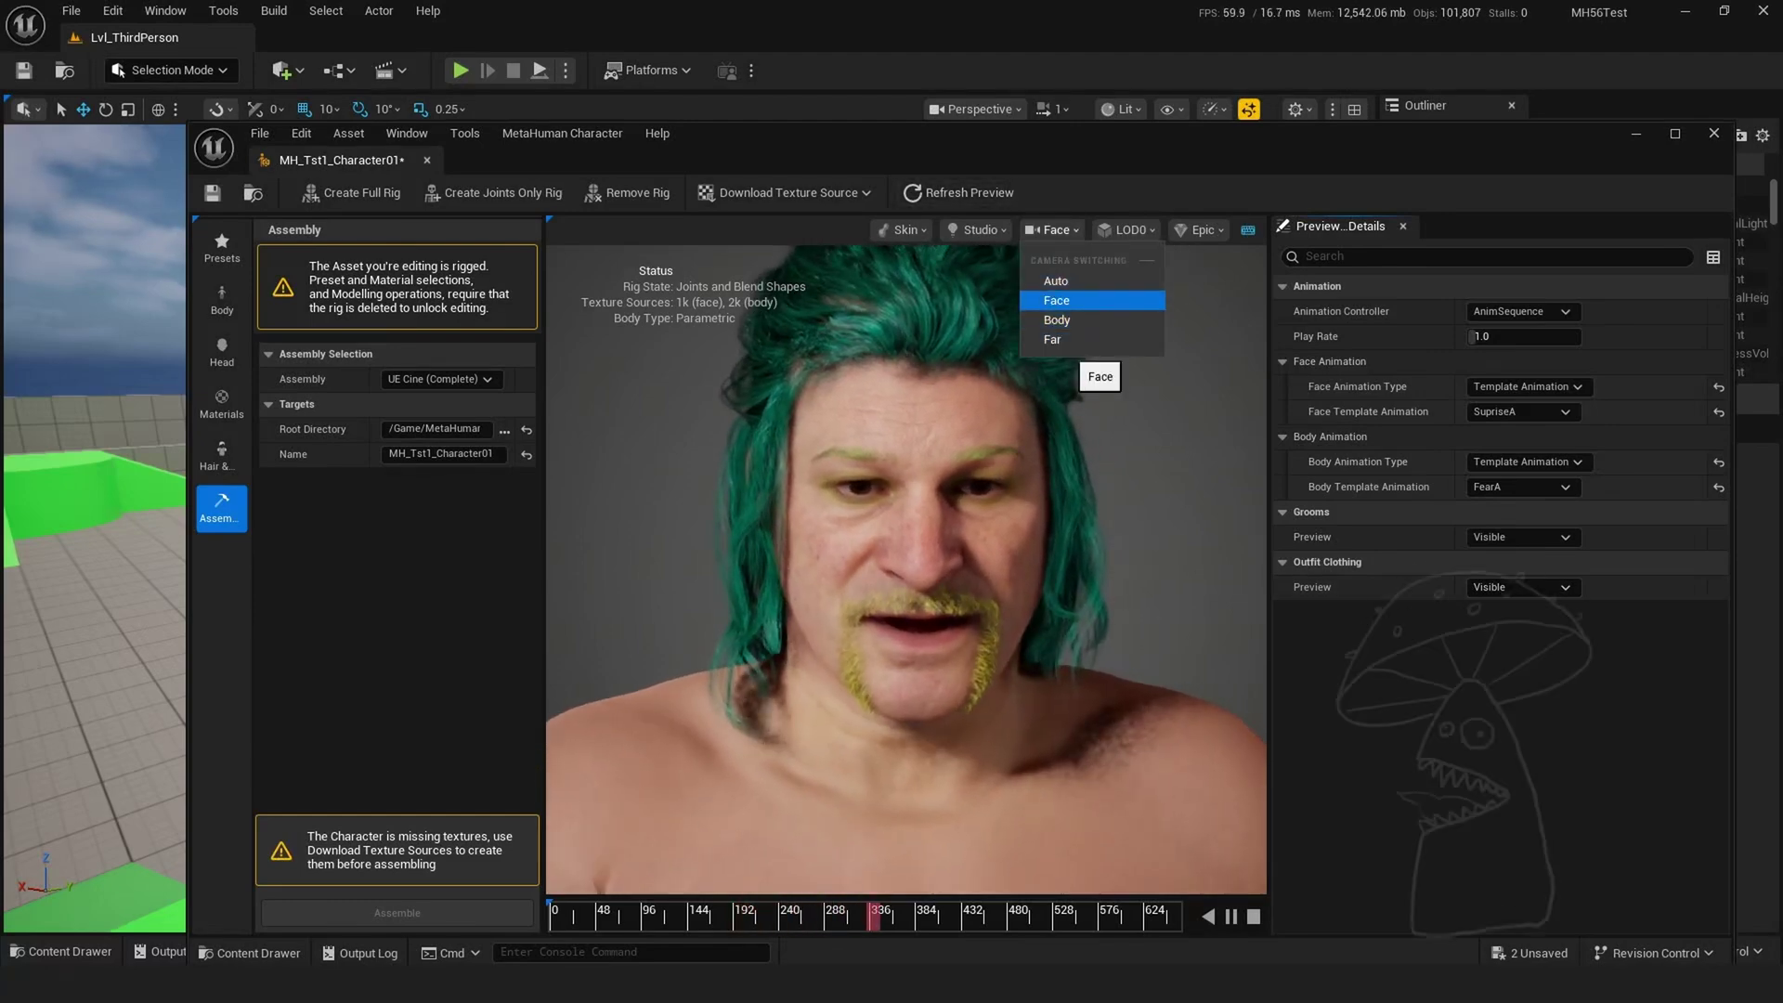
left_click(1059, 320)
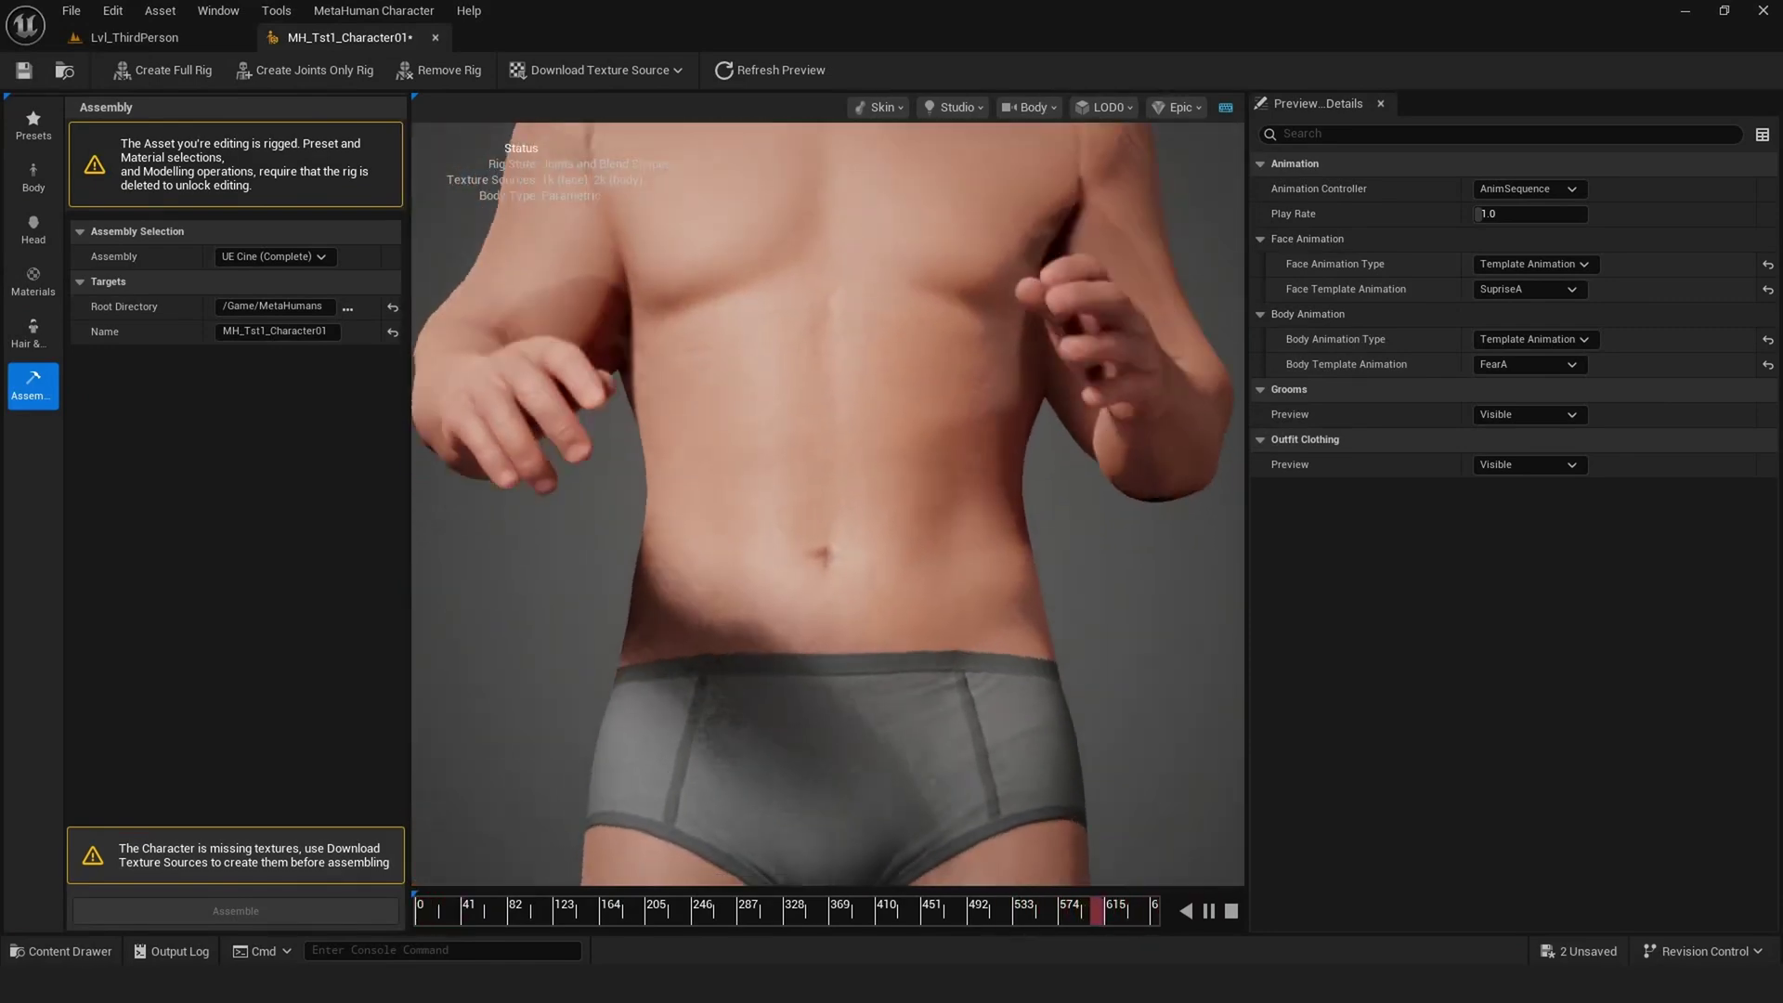
scroll(828, 504, "up", 5)
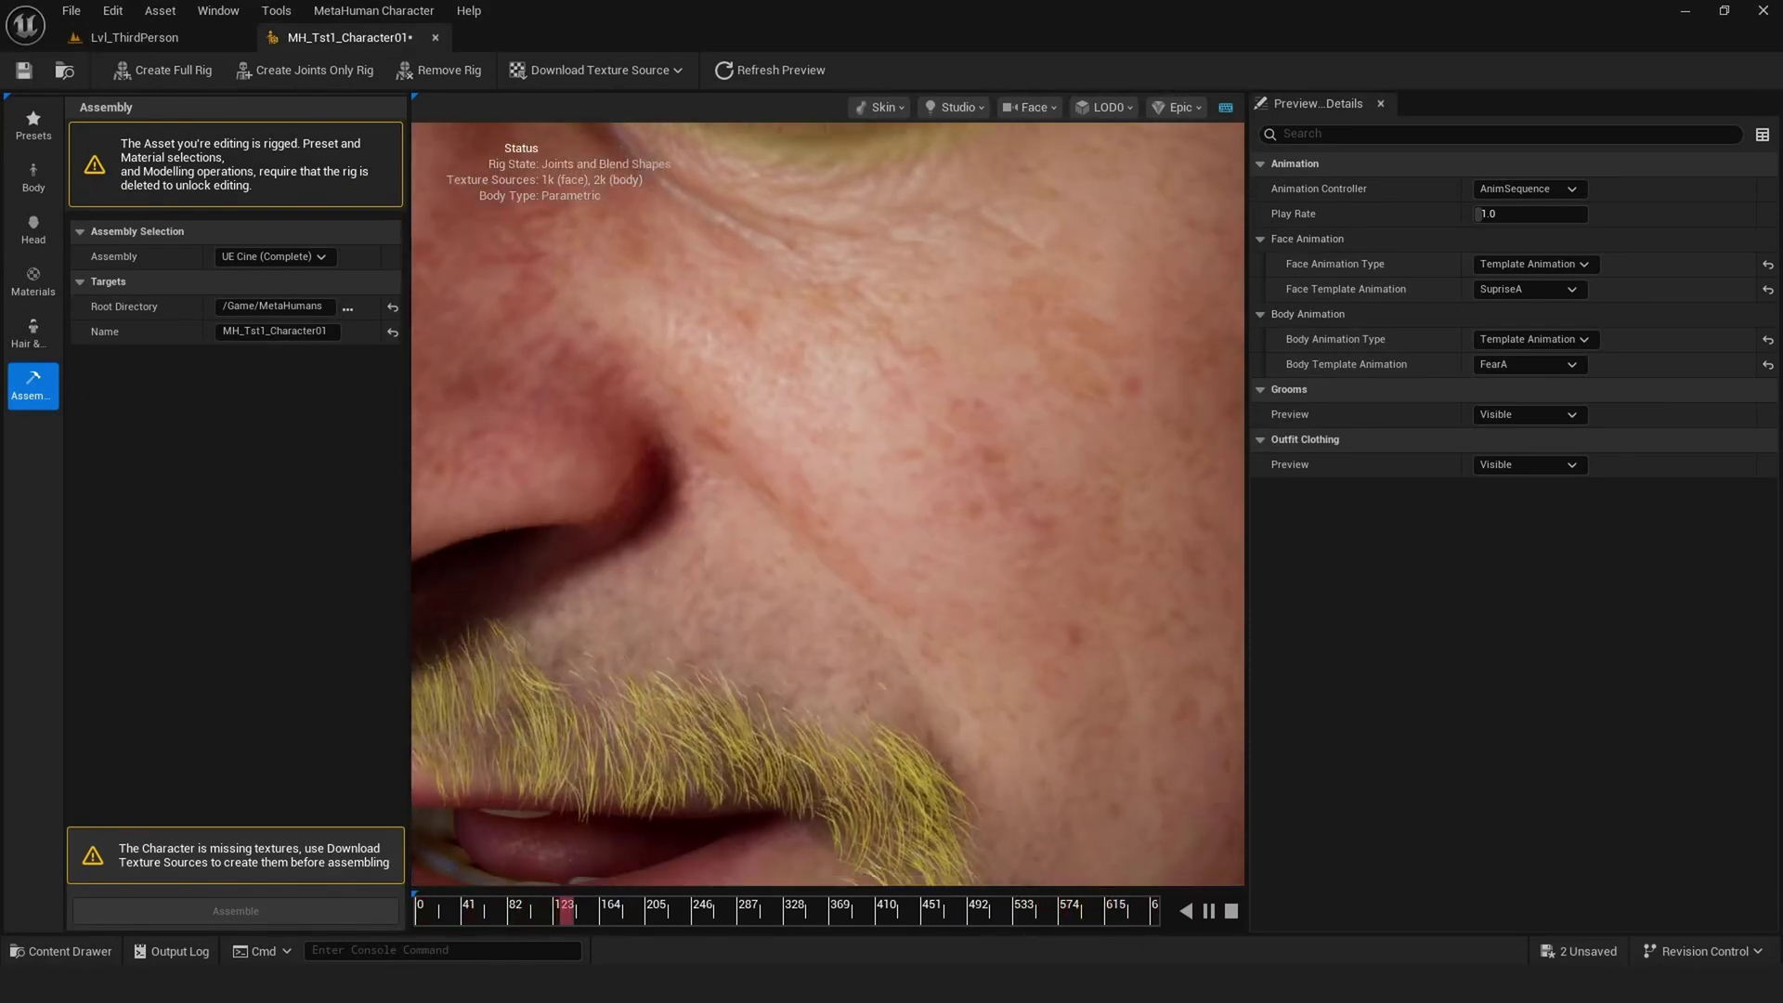
scroll(828, 504, "down", 5)
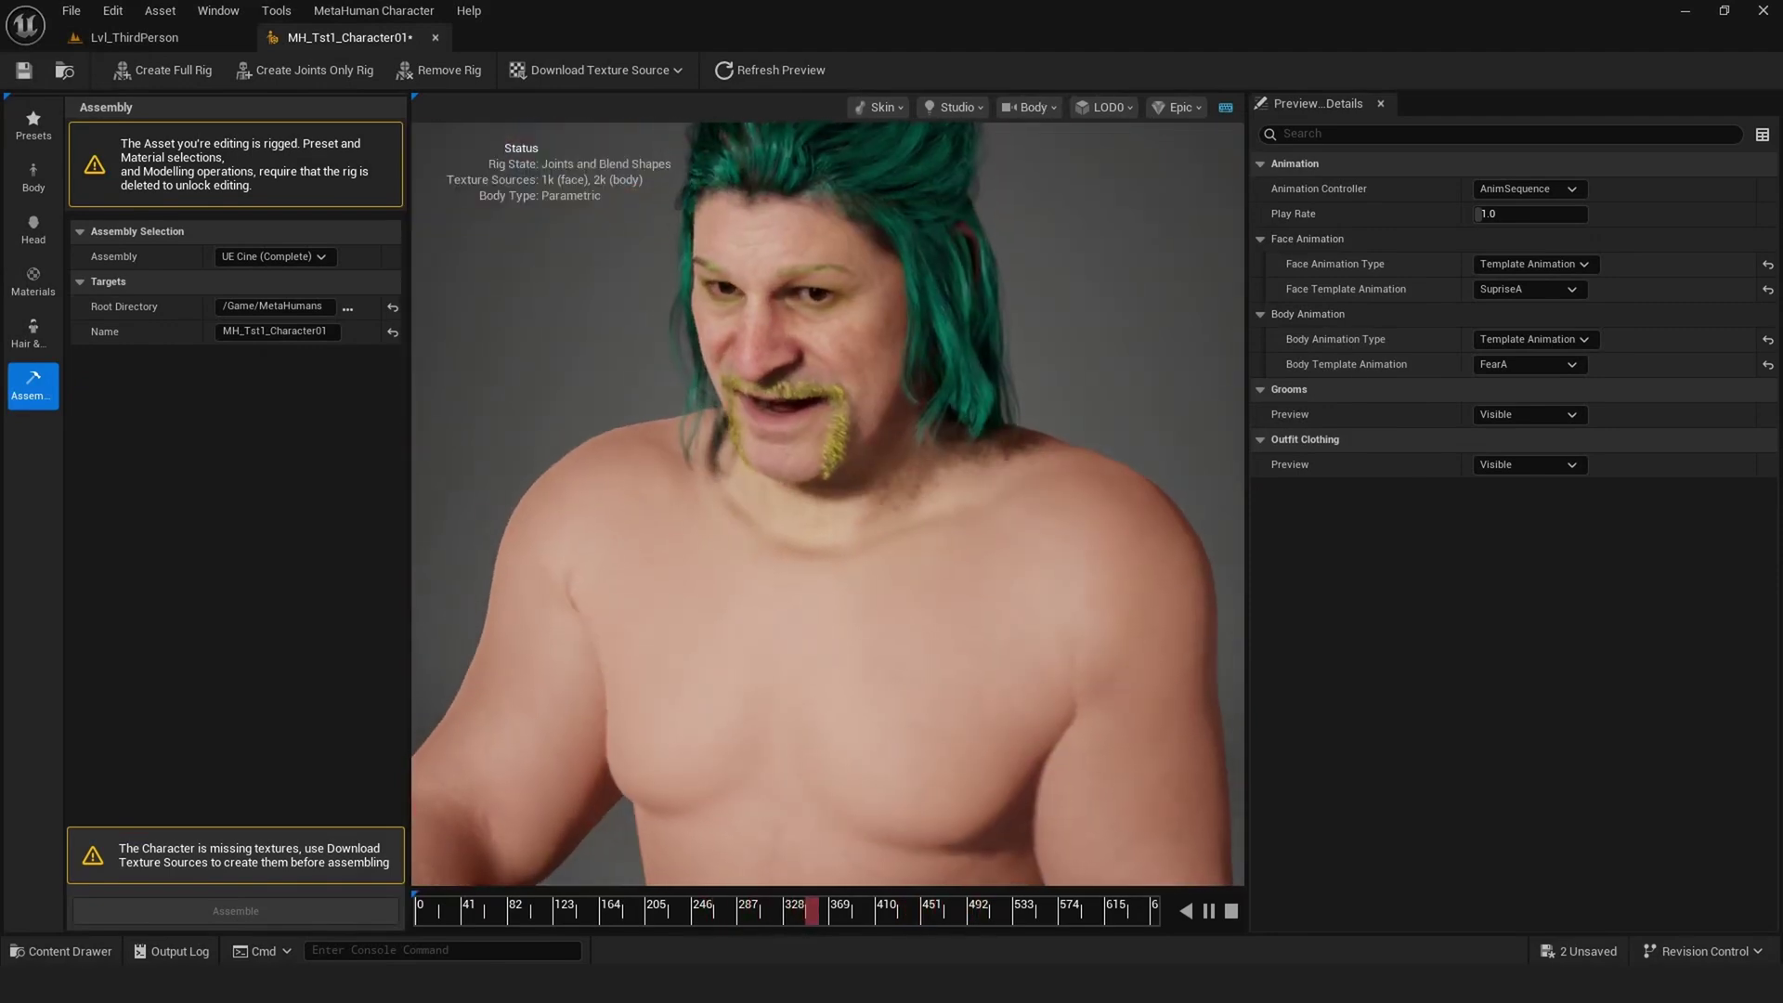
scroll(828, 504, "up", 5)
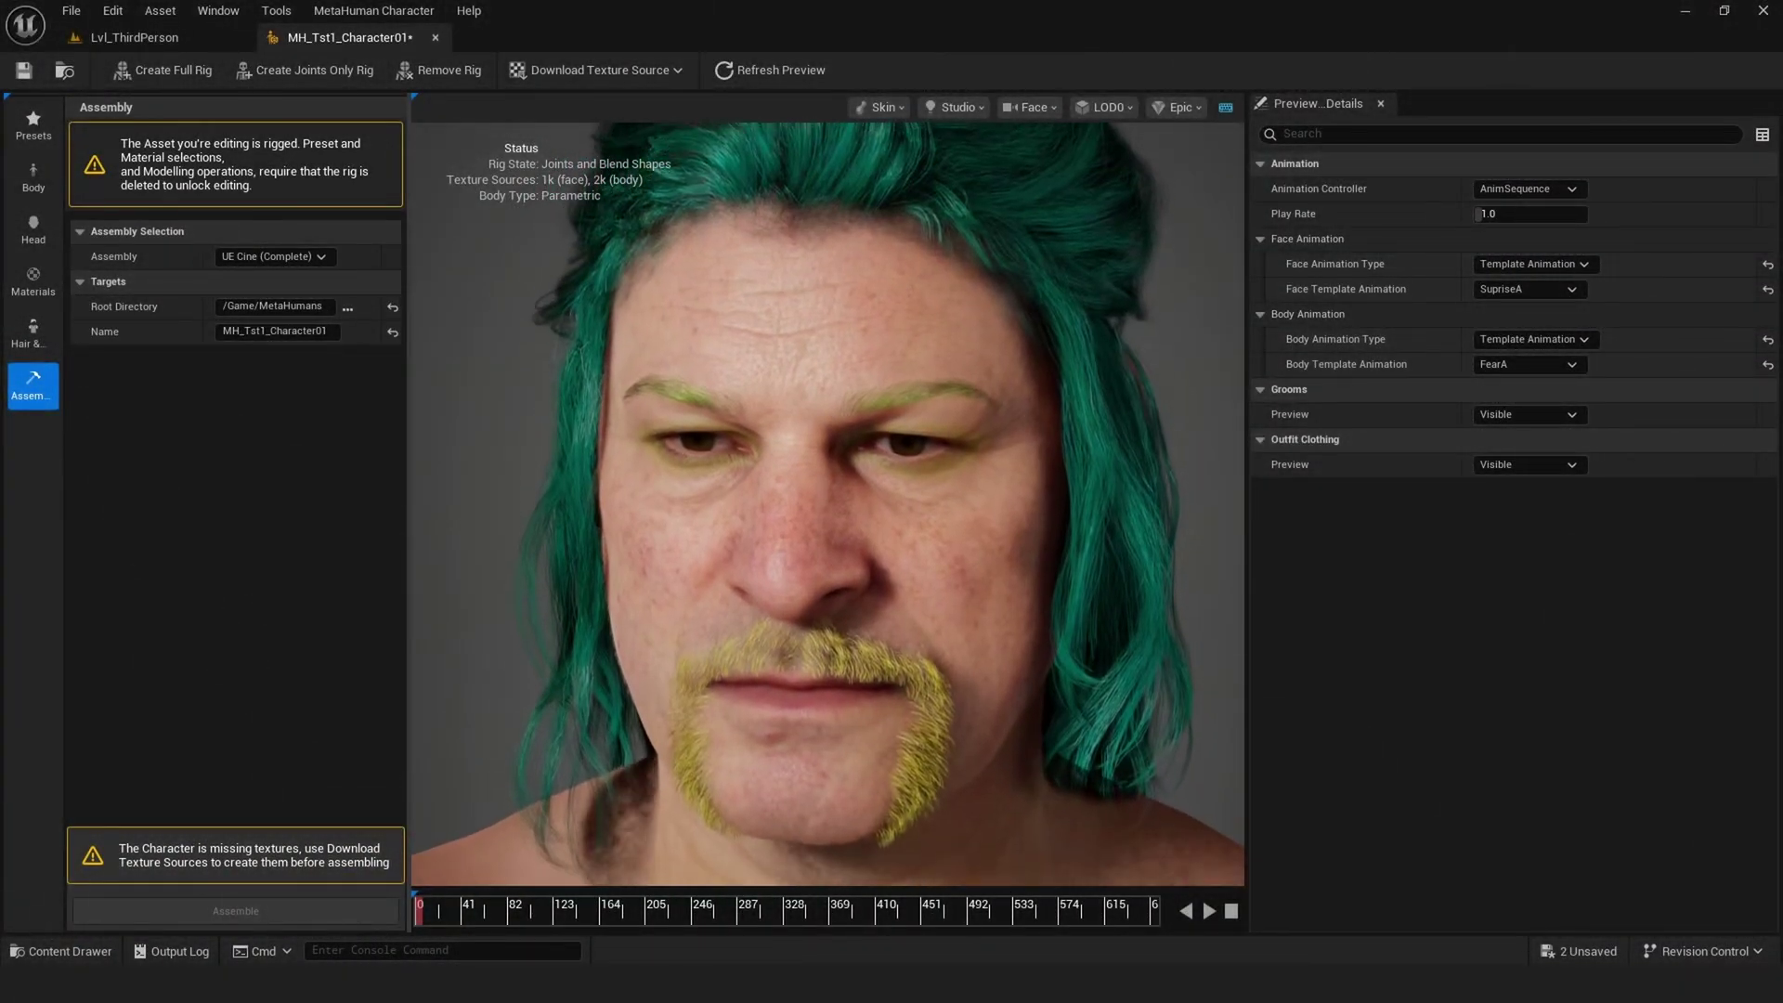
Save the customized MetaHuman and download its 8k resolution source textures.
key("ctrl+s")
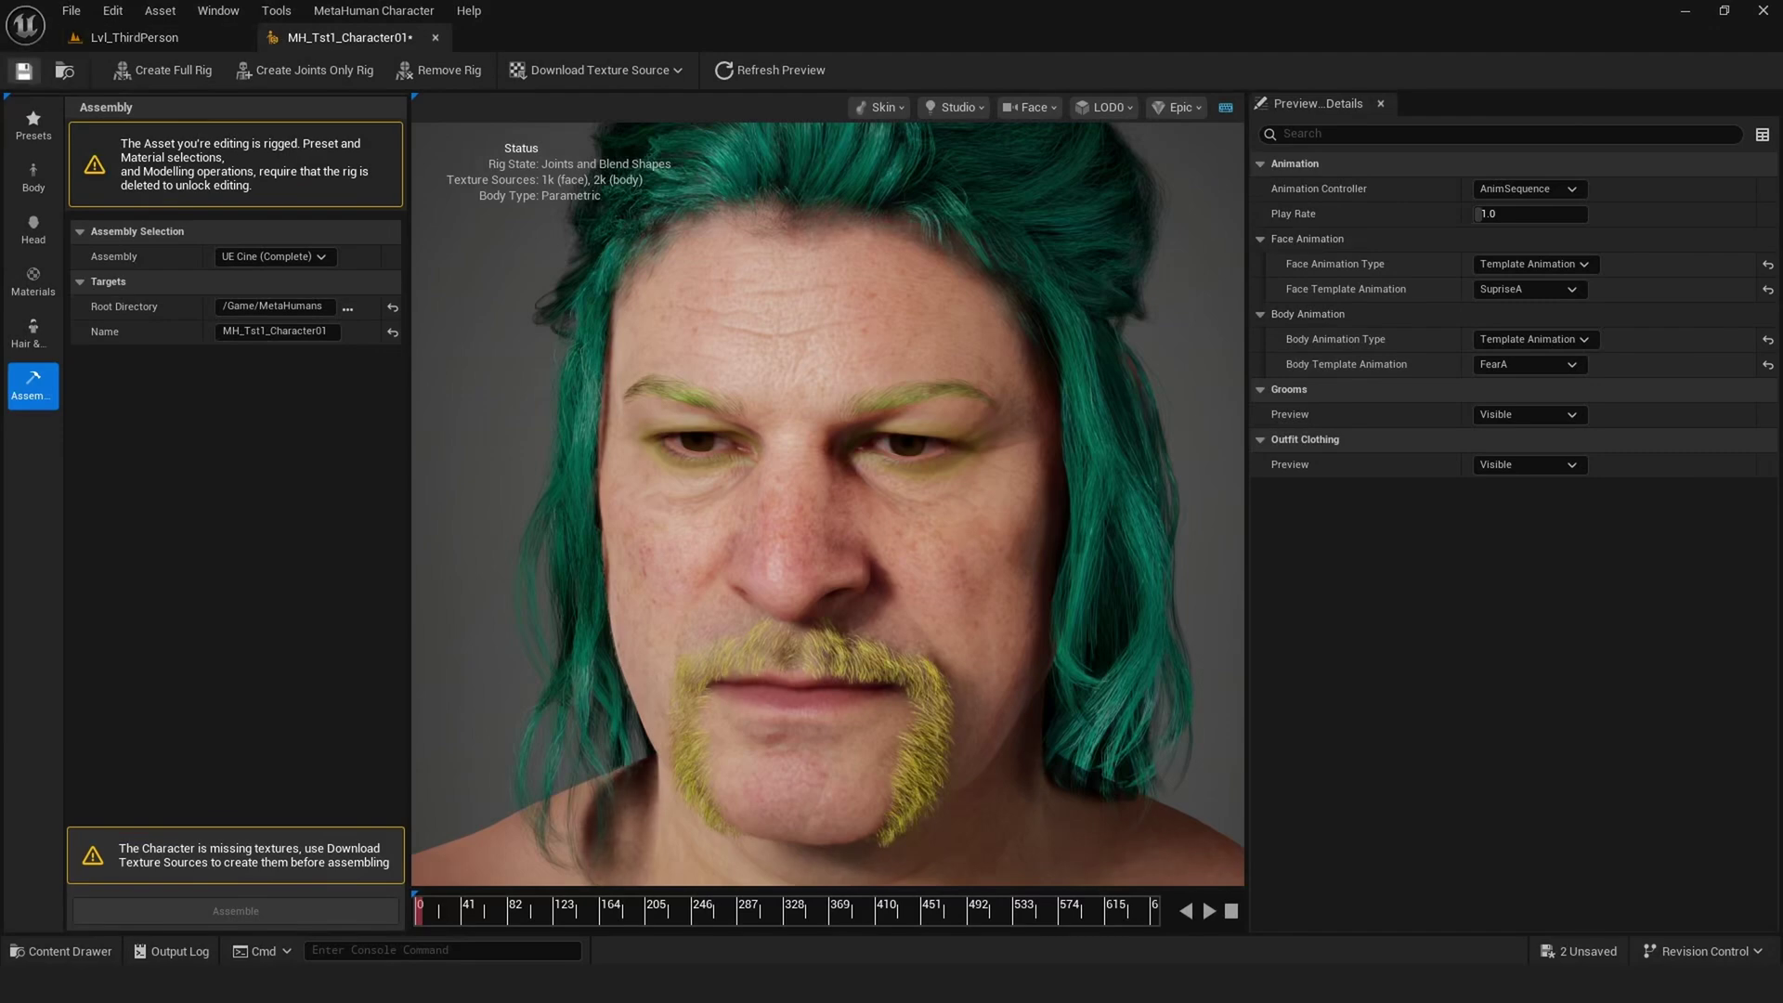
left_click(599, 69)
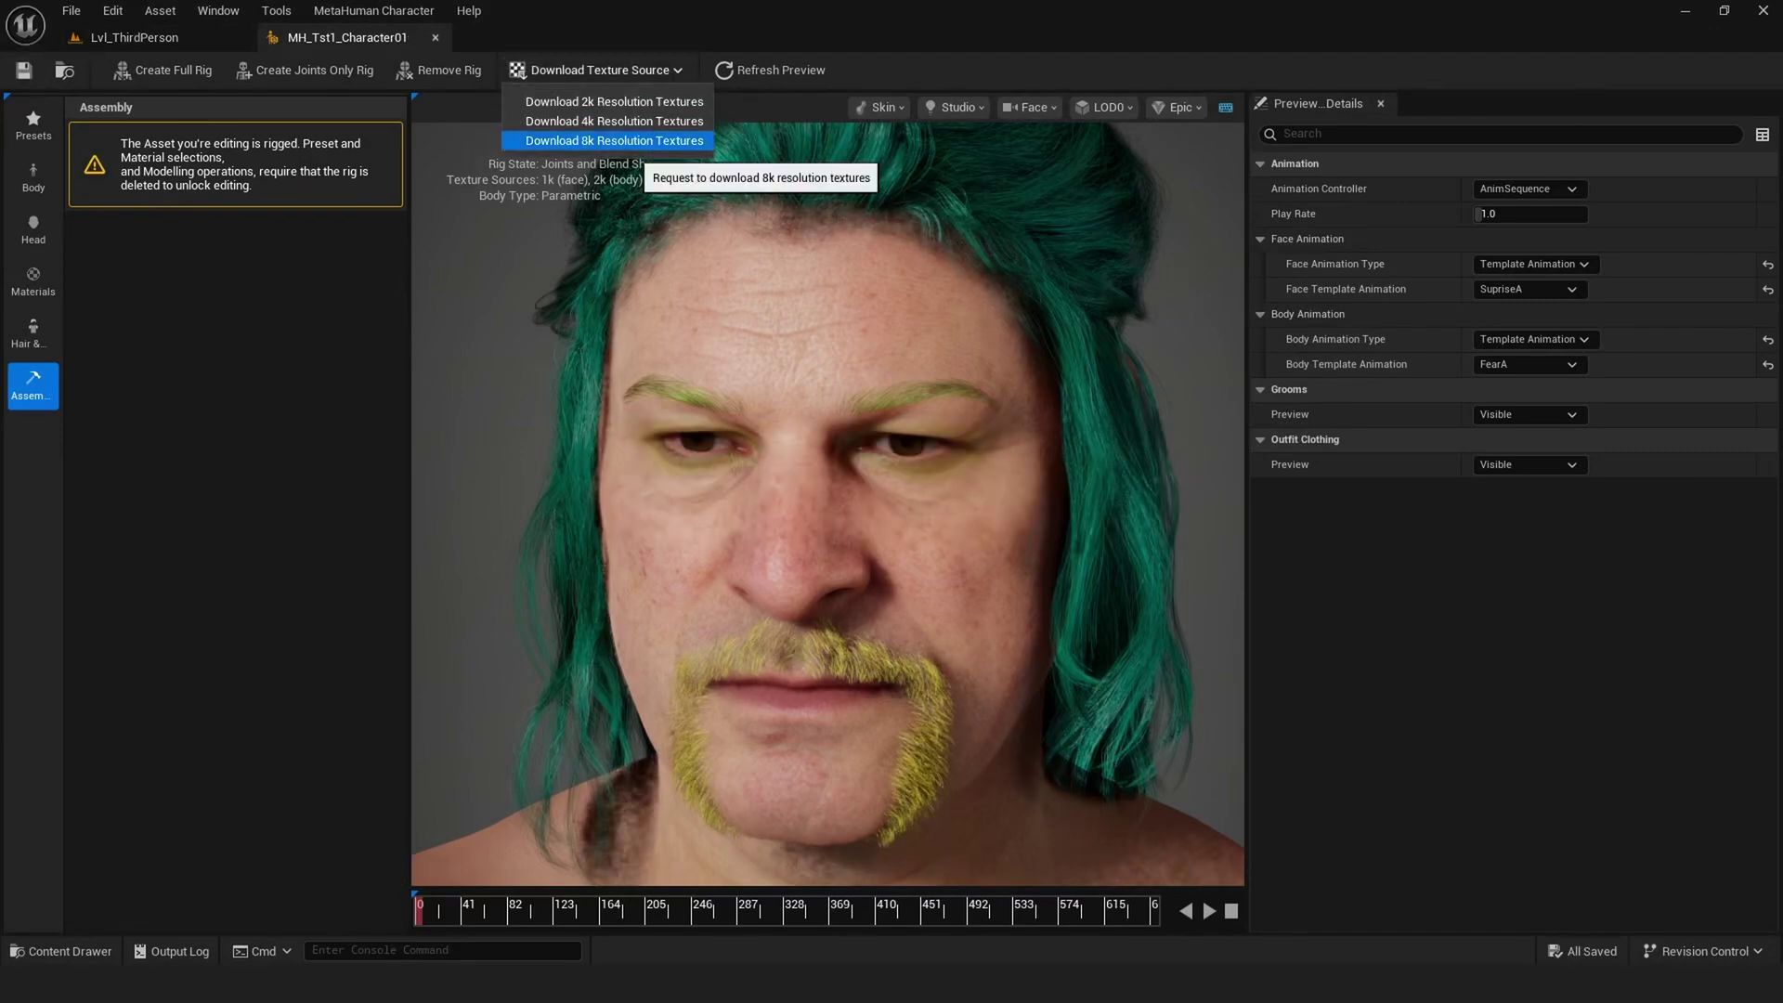
left_click(641, 141)
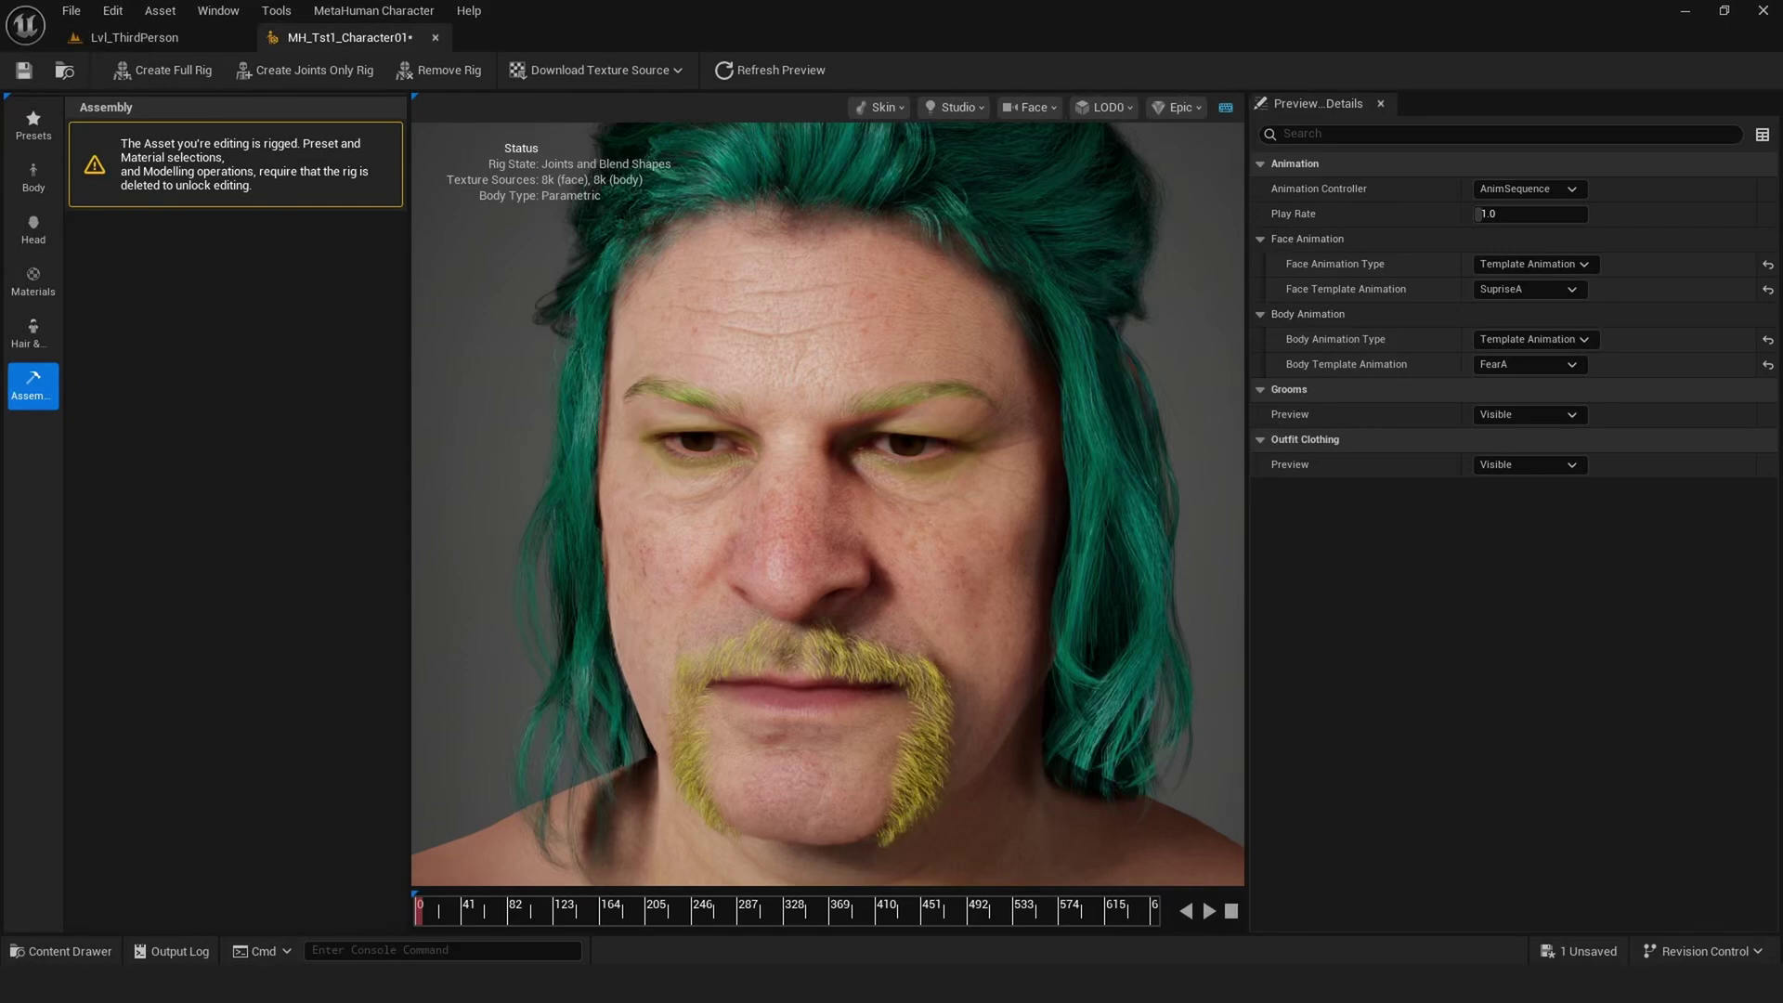
Assemble MH_Tst1_Character01 into /Game/MetaHumans from the Assembly settings.
left_click(33, 335)
left_click(34, 386)
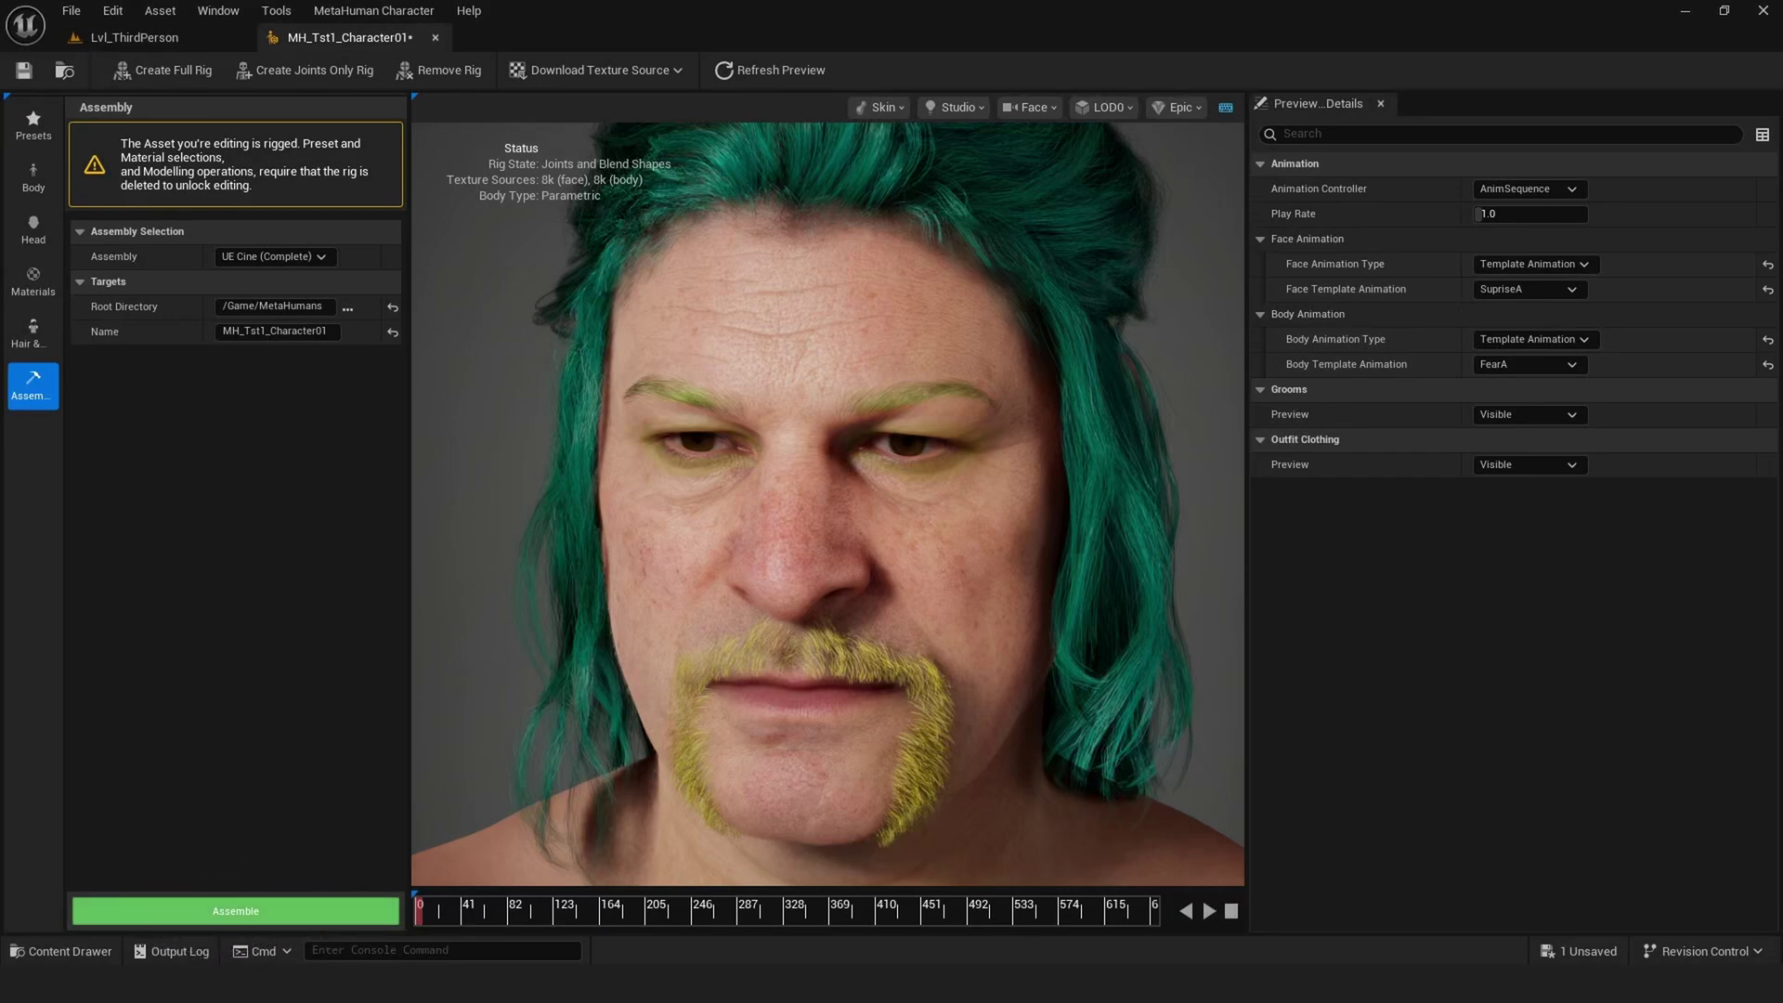
left_click(235, 911)
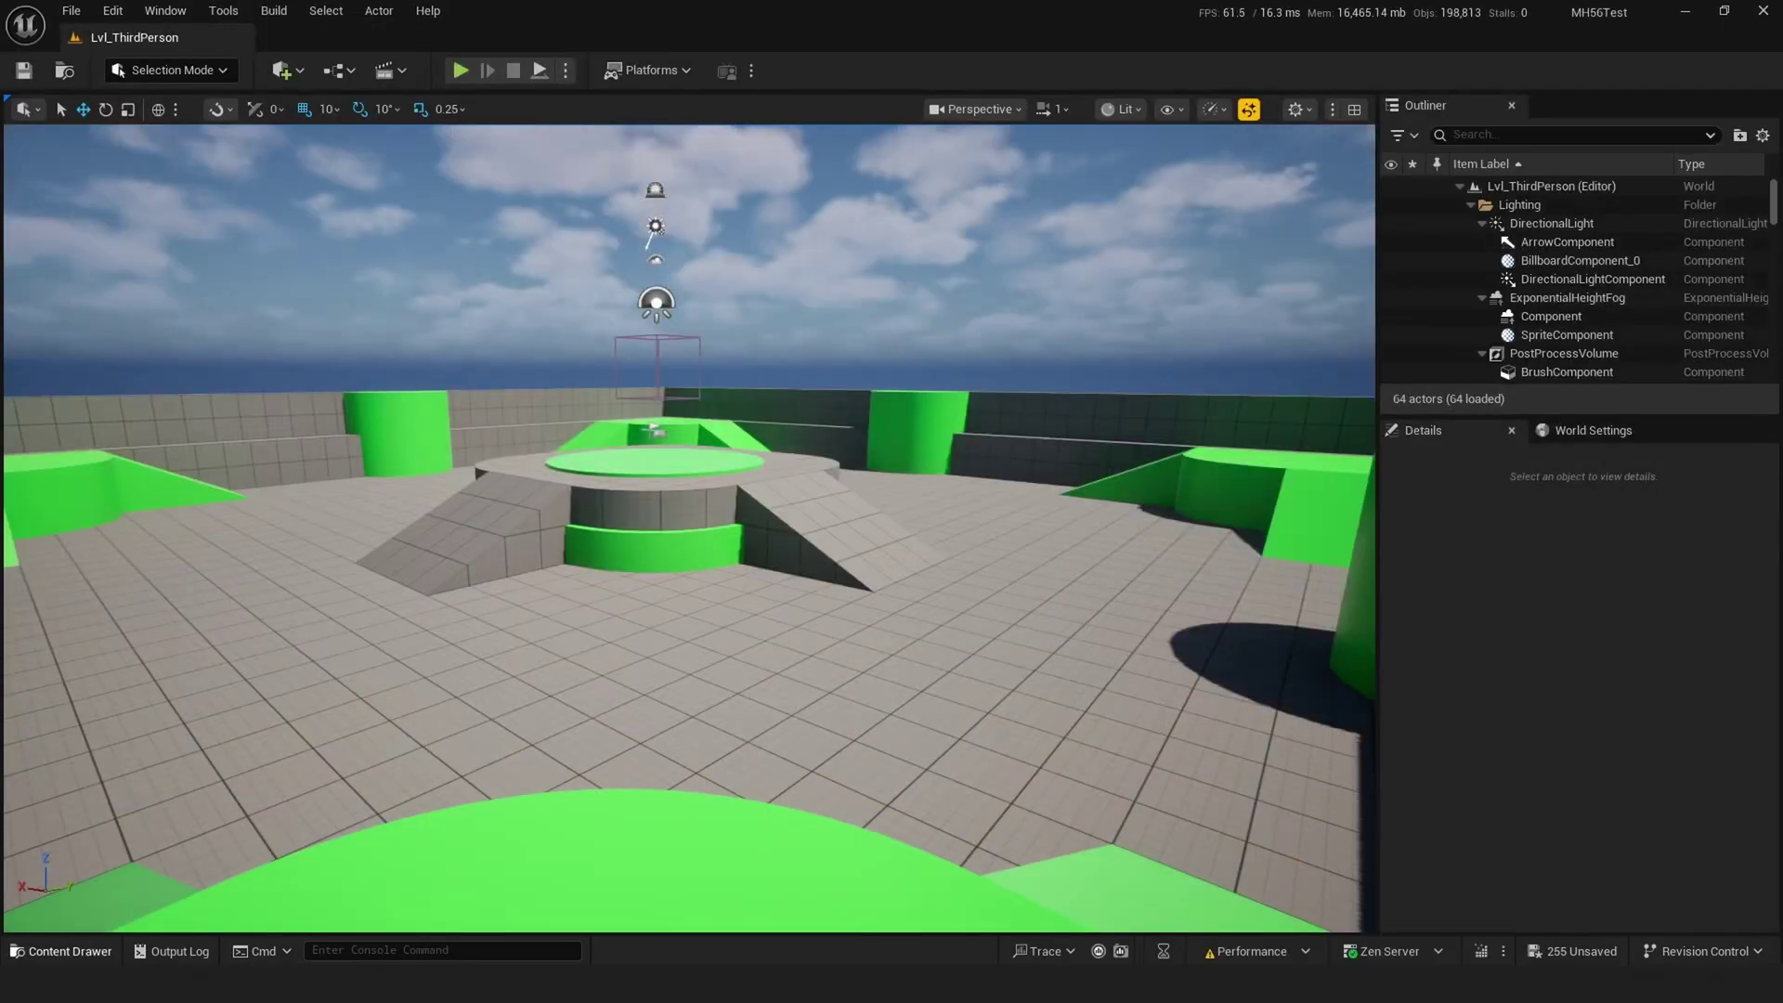
Open BP_MH_Tst1_Character01 from the MetaHumans folder, preview it, and dock its editor.
left_click(61, 951)
left_click(132, 869)
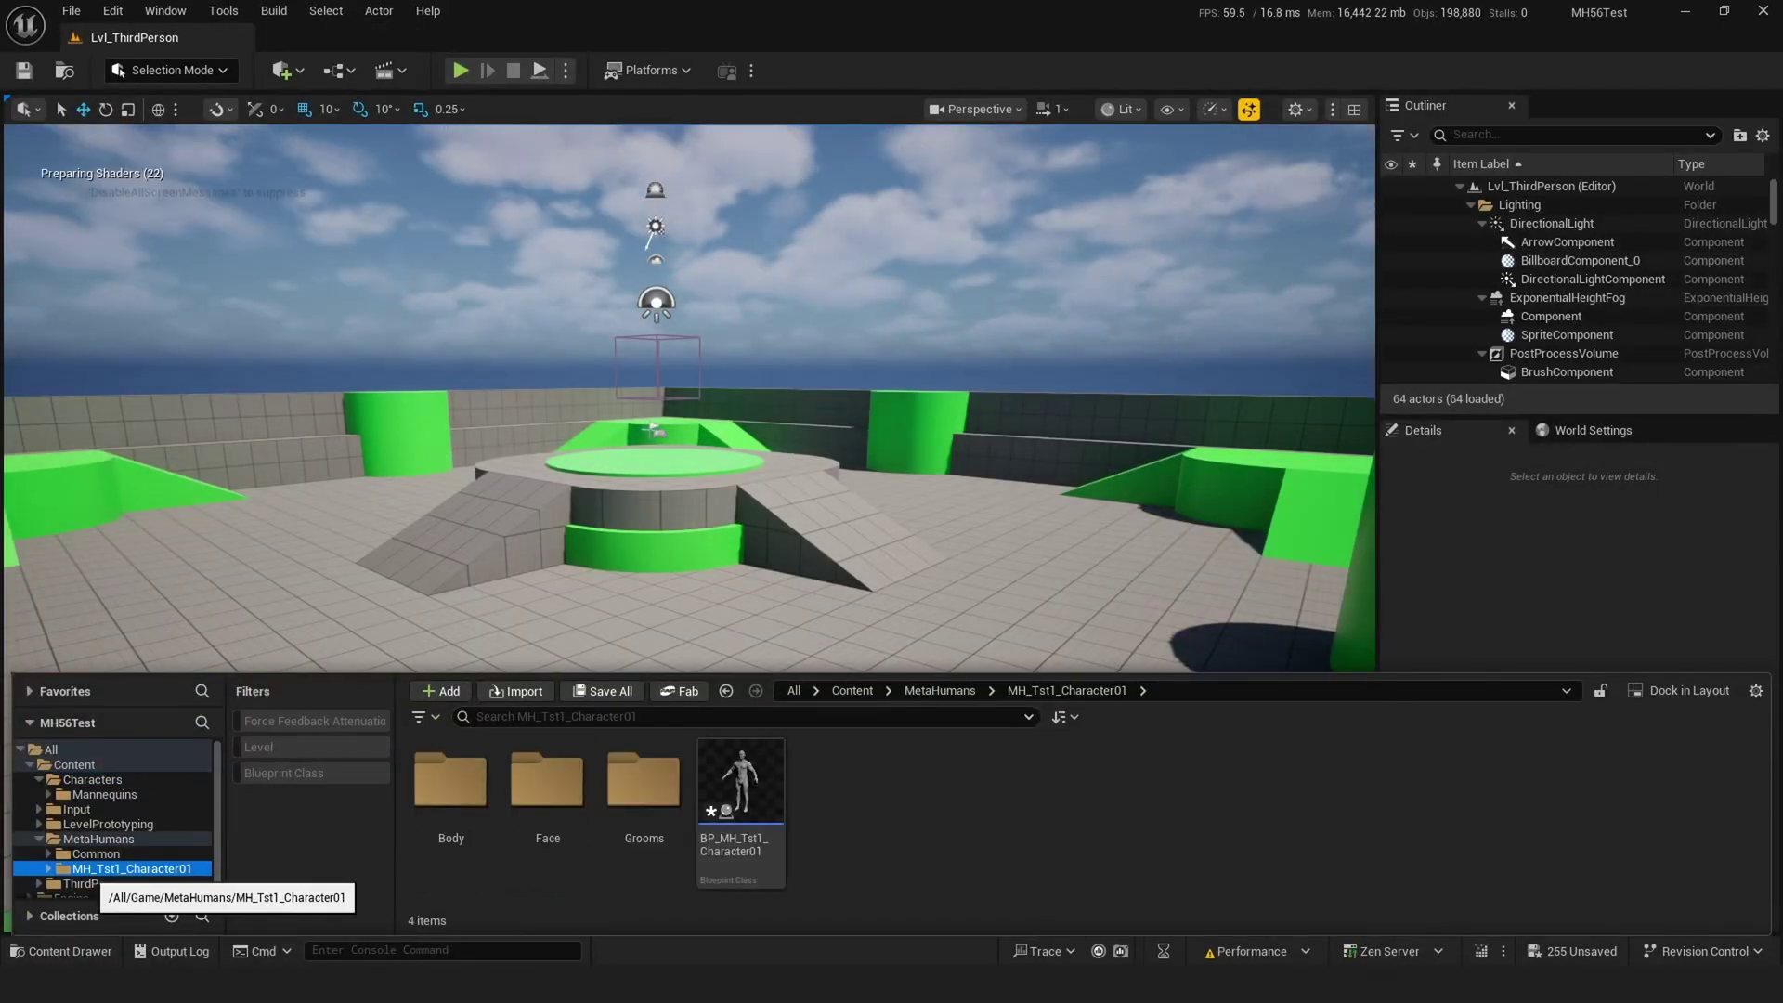
left_click(740, 780)
double_click(741, 781)
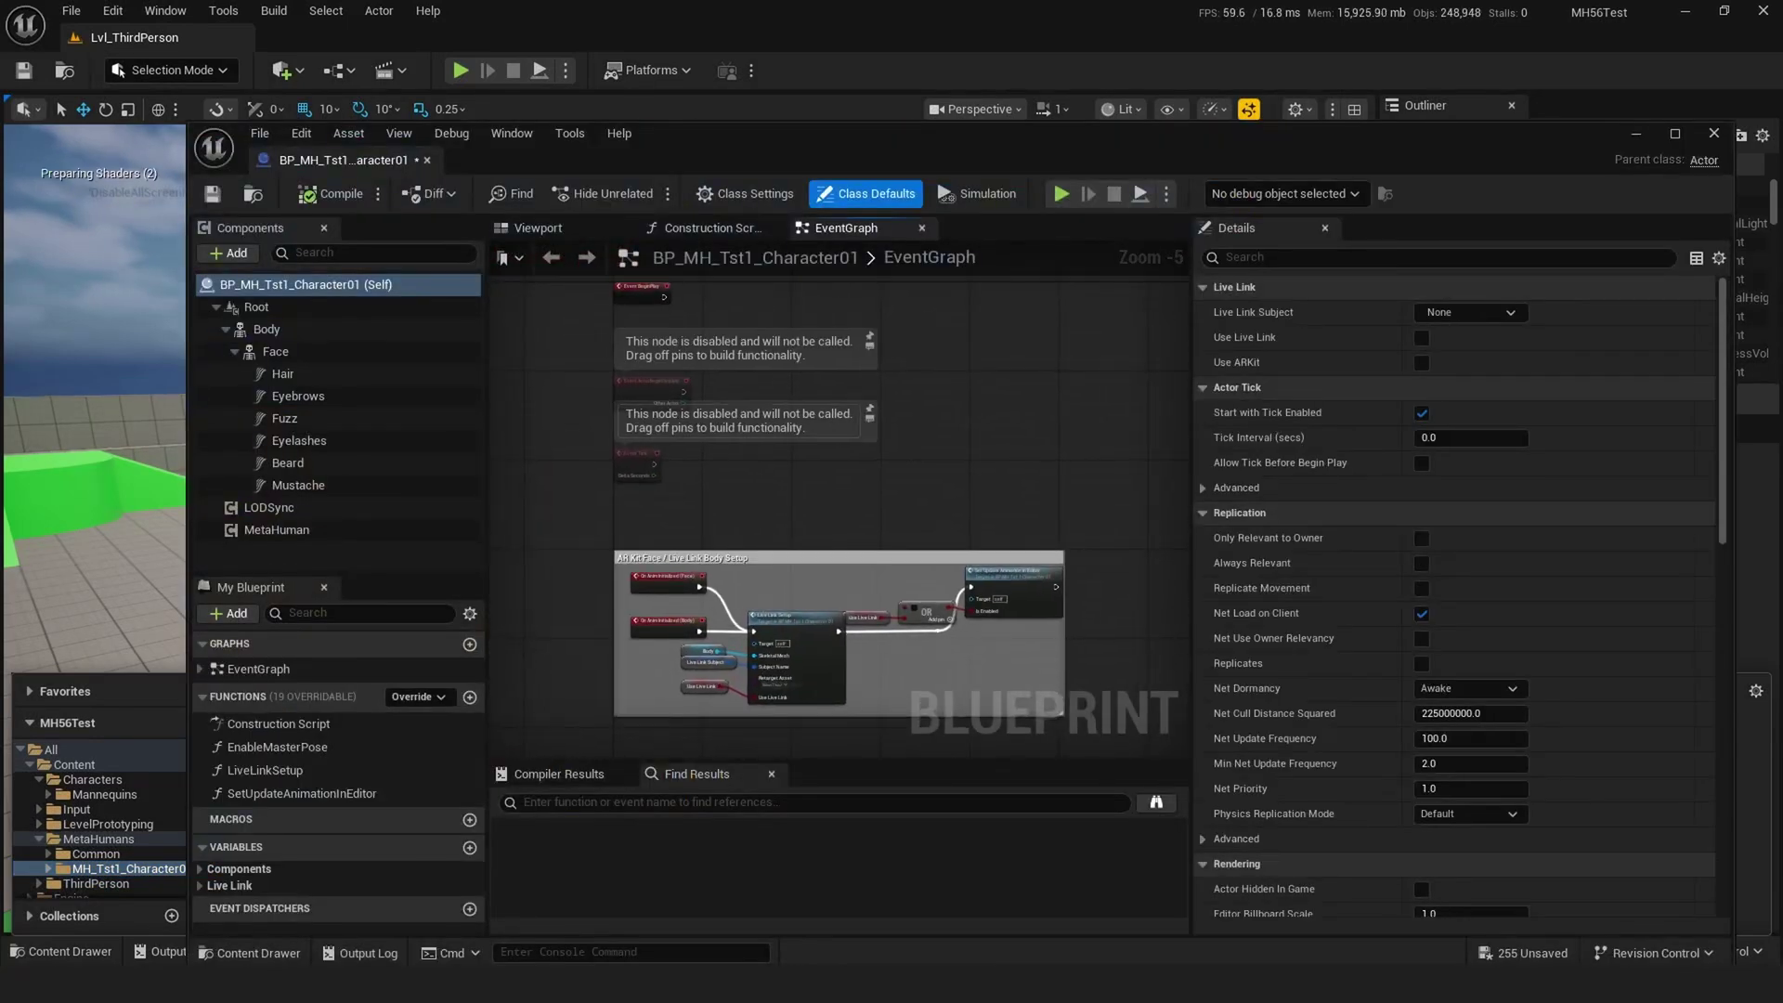
left_click(590, 229)
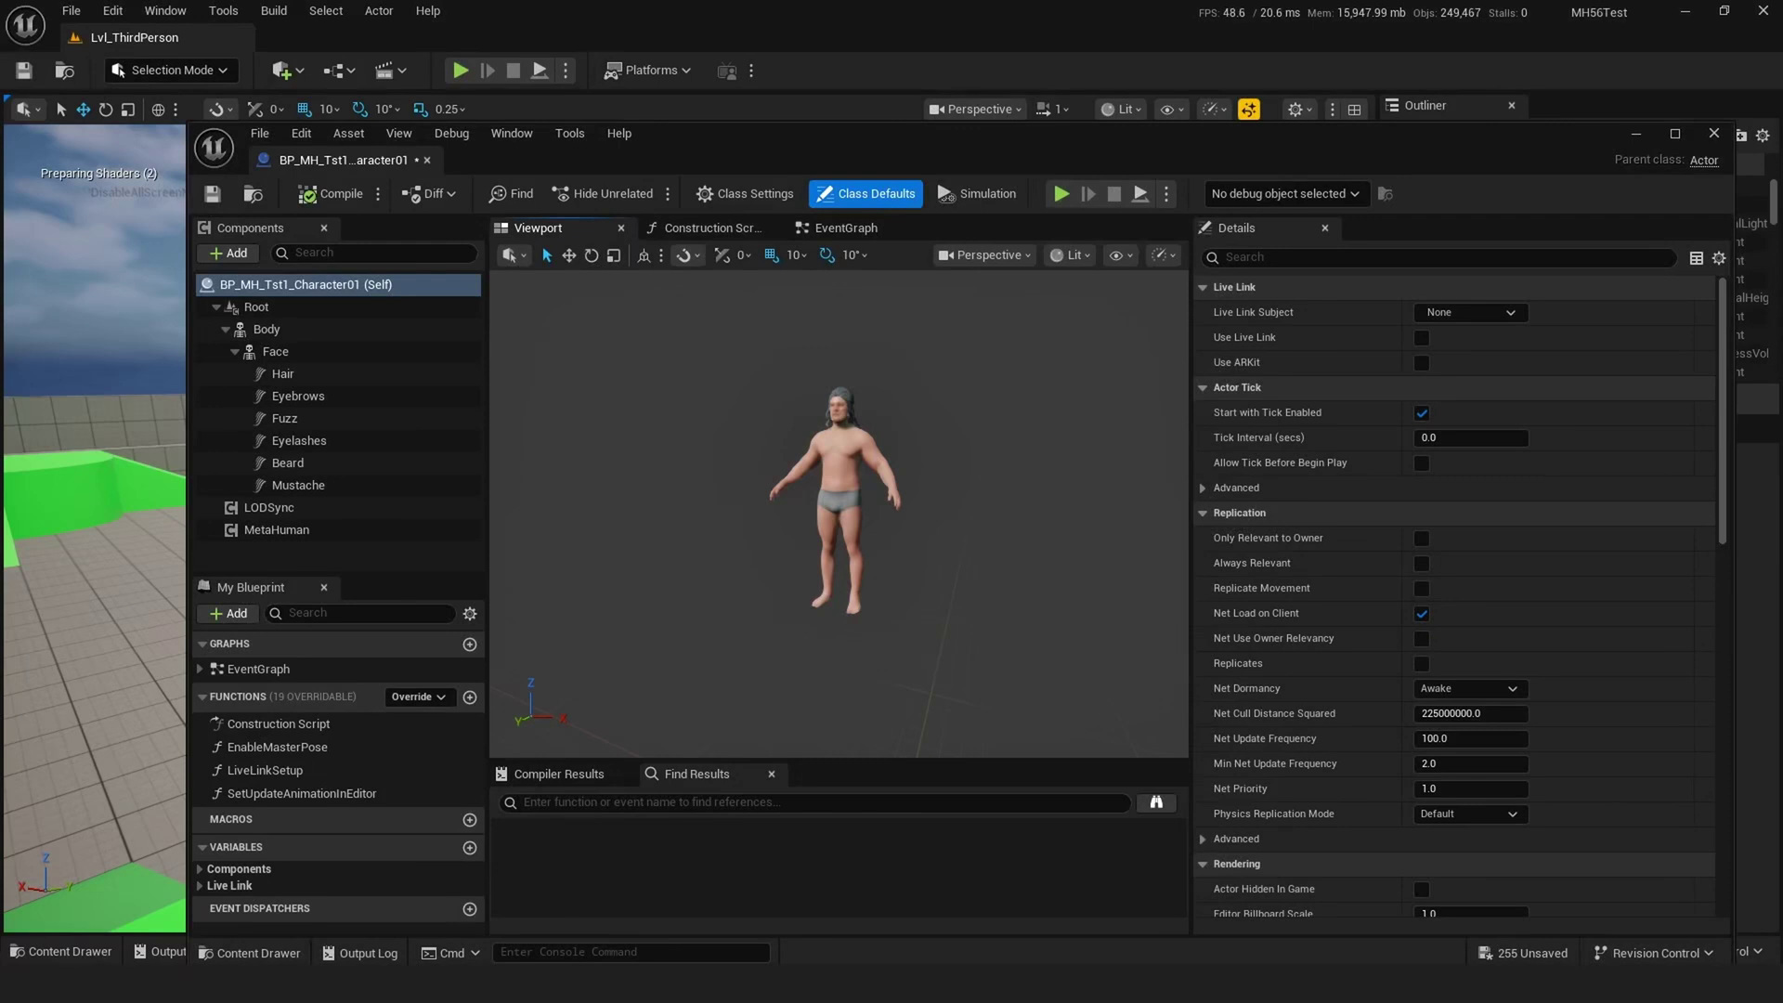
scroll(838, 514, "up", 5)
scroll(839, 514, "down", 4)
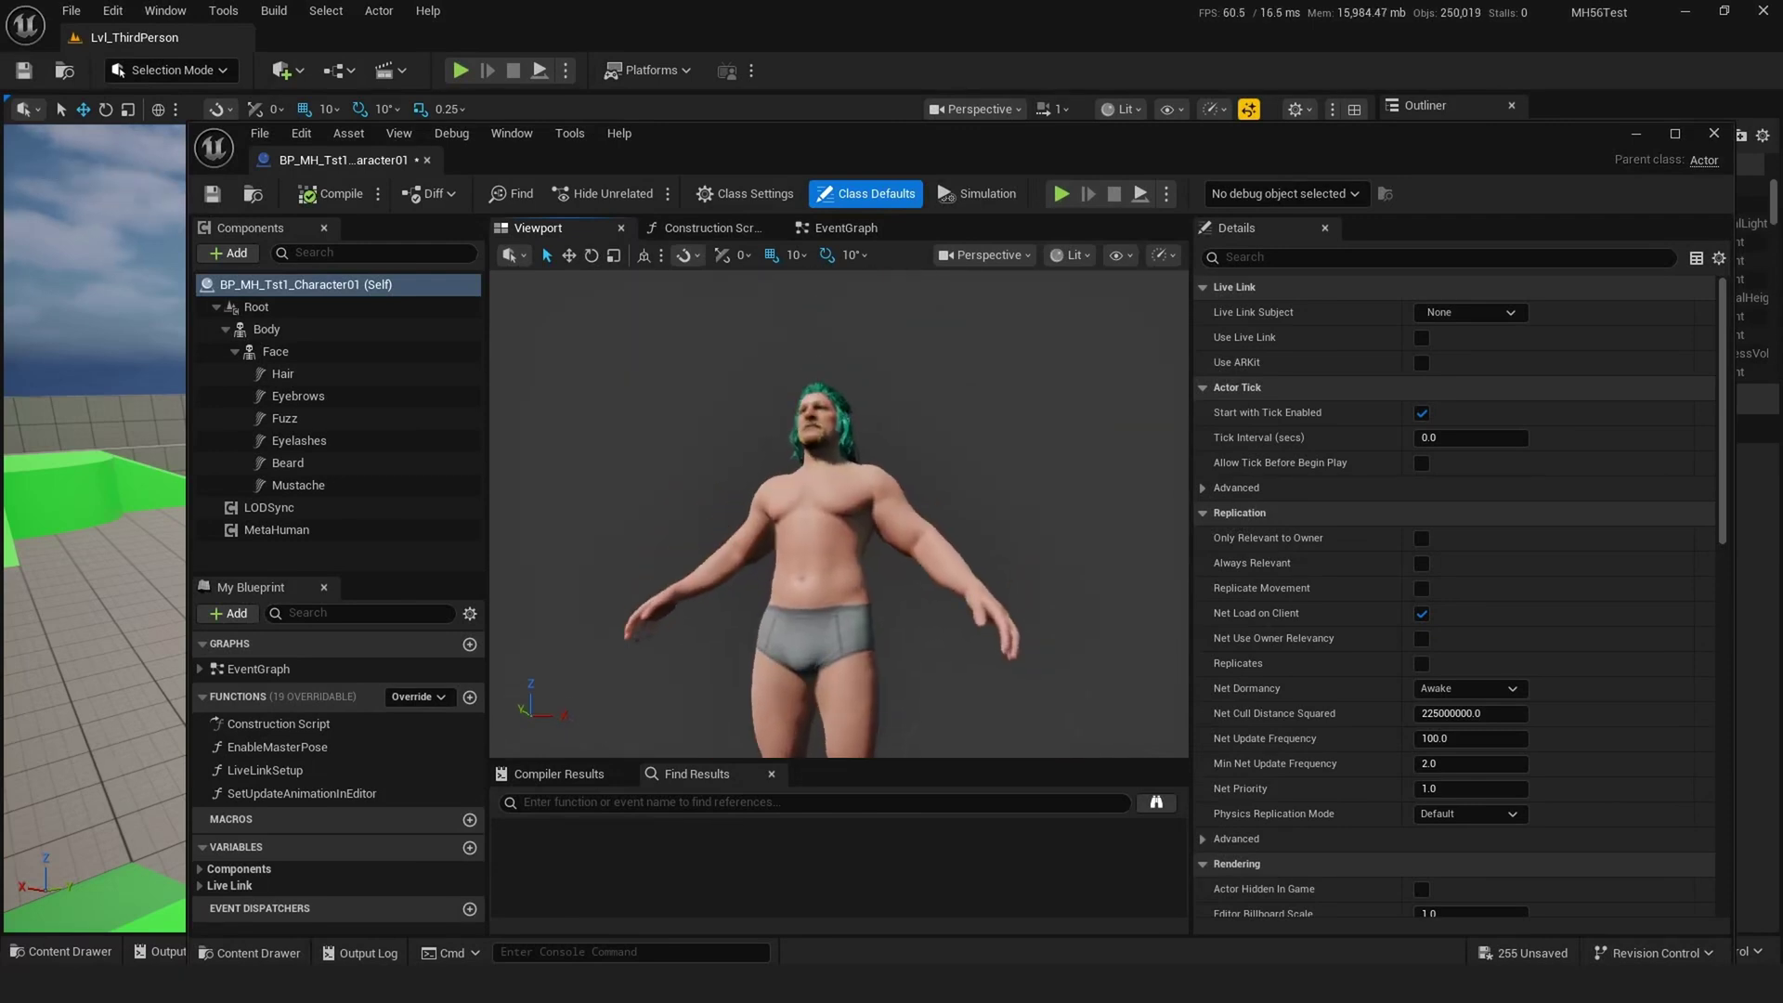
scroll(839, 514, "up", 2)
scroll(839, 514, "up", 3)
mouse_move(839, 514)
left_mouse_down()
mouse_move(839, 558)
mouse_move(839, 514)
left_mouse_up()
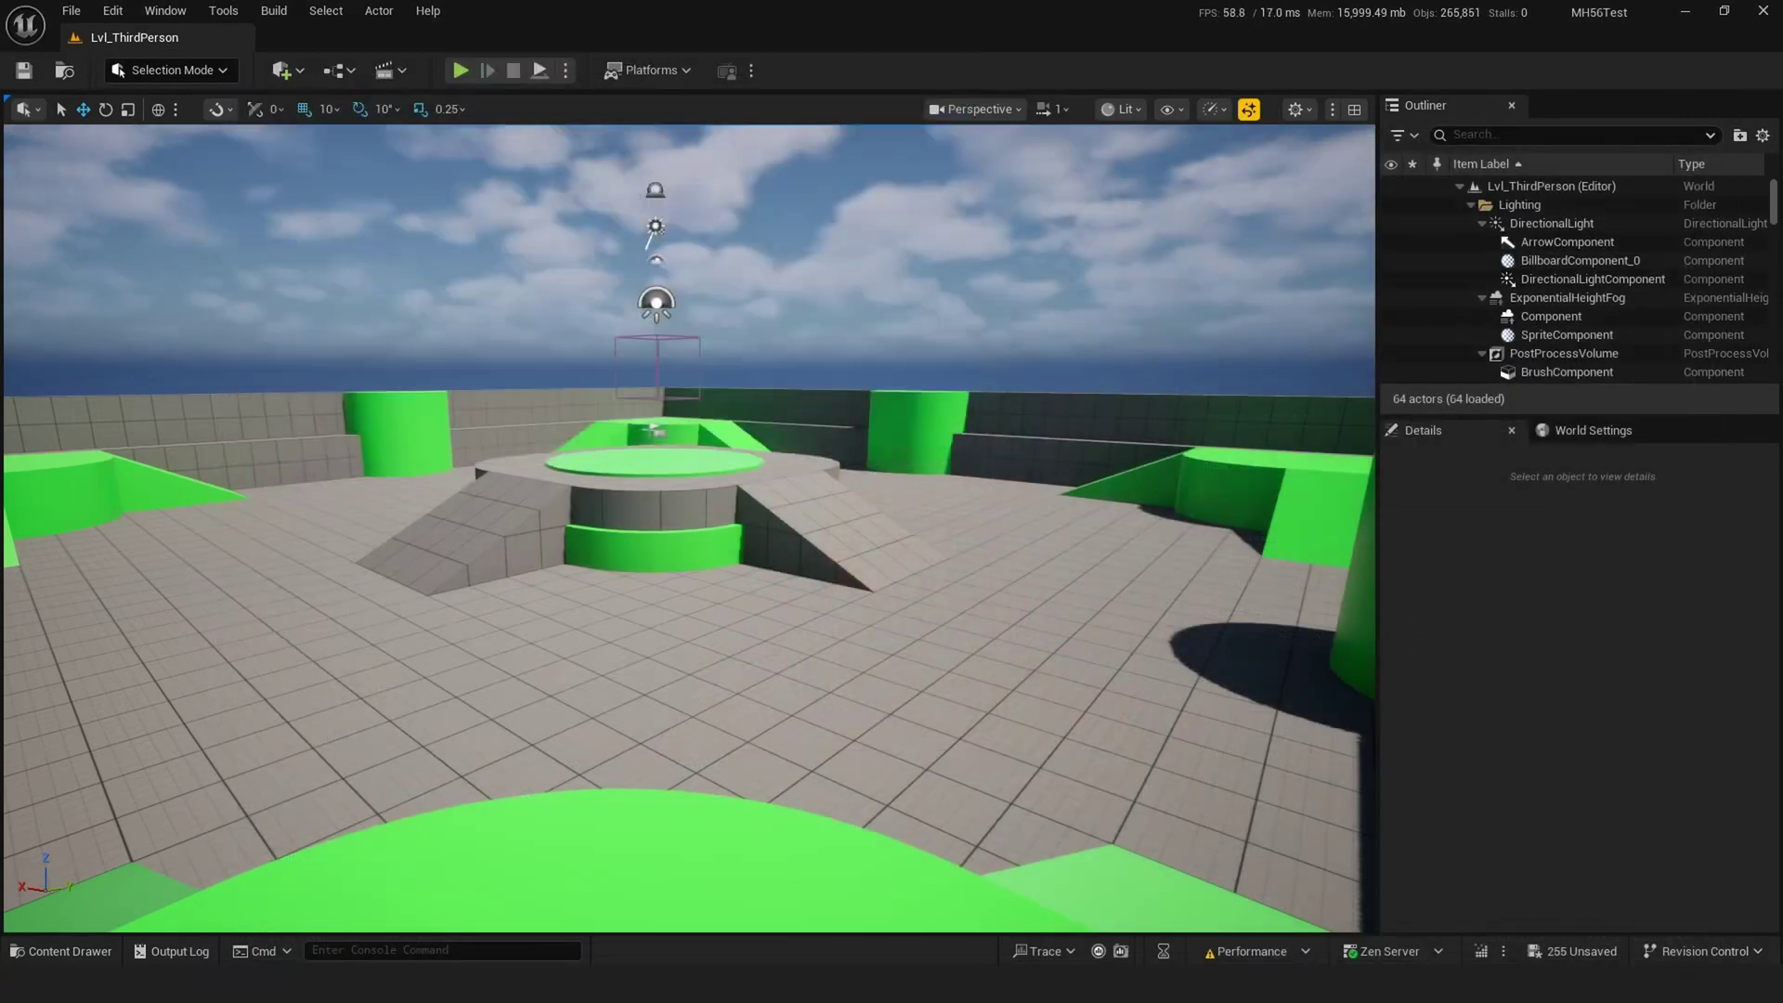
left_click_drag(343, 160, 325, 37)
Open BP_ThirdPersonCharacter as a second Blueprint tab beside the MetaHuman one.
left_click(205, 39)
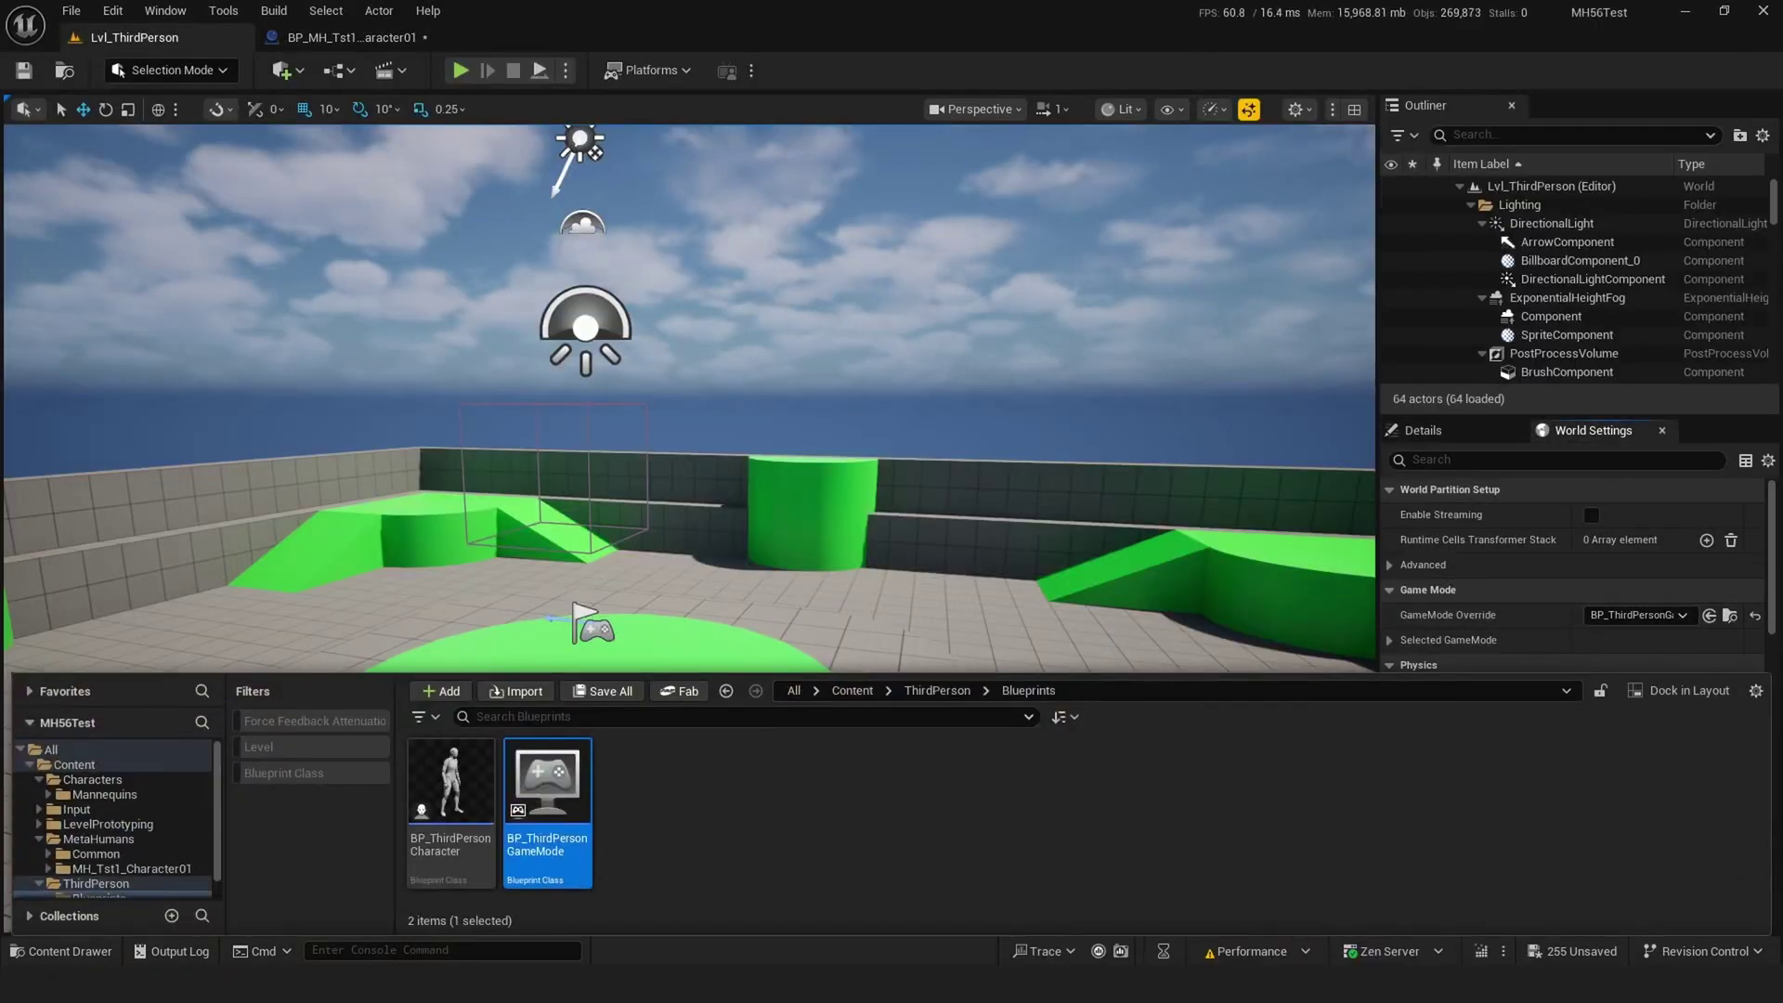
double_click(452, 789)
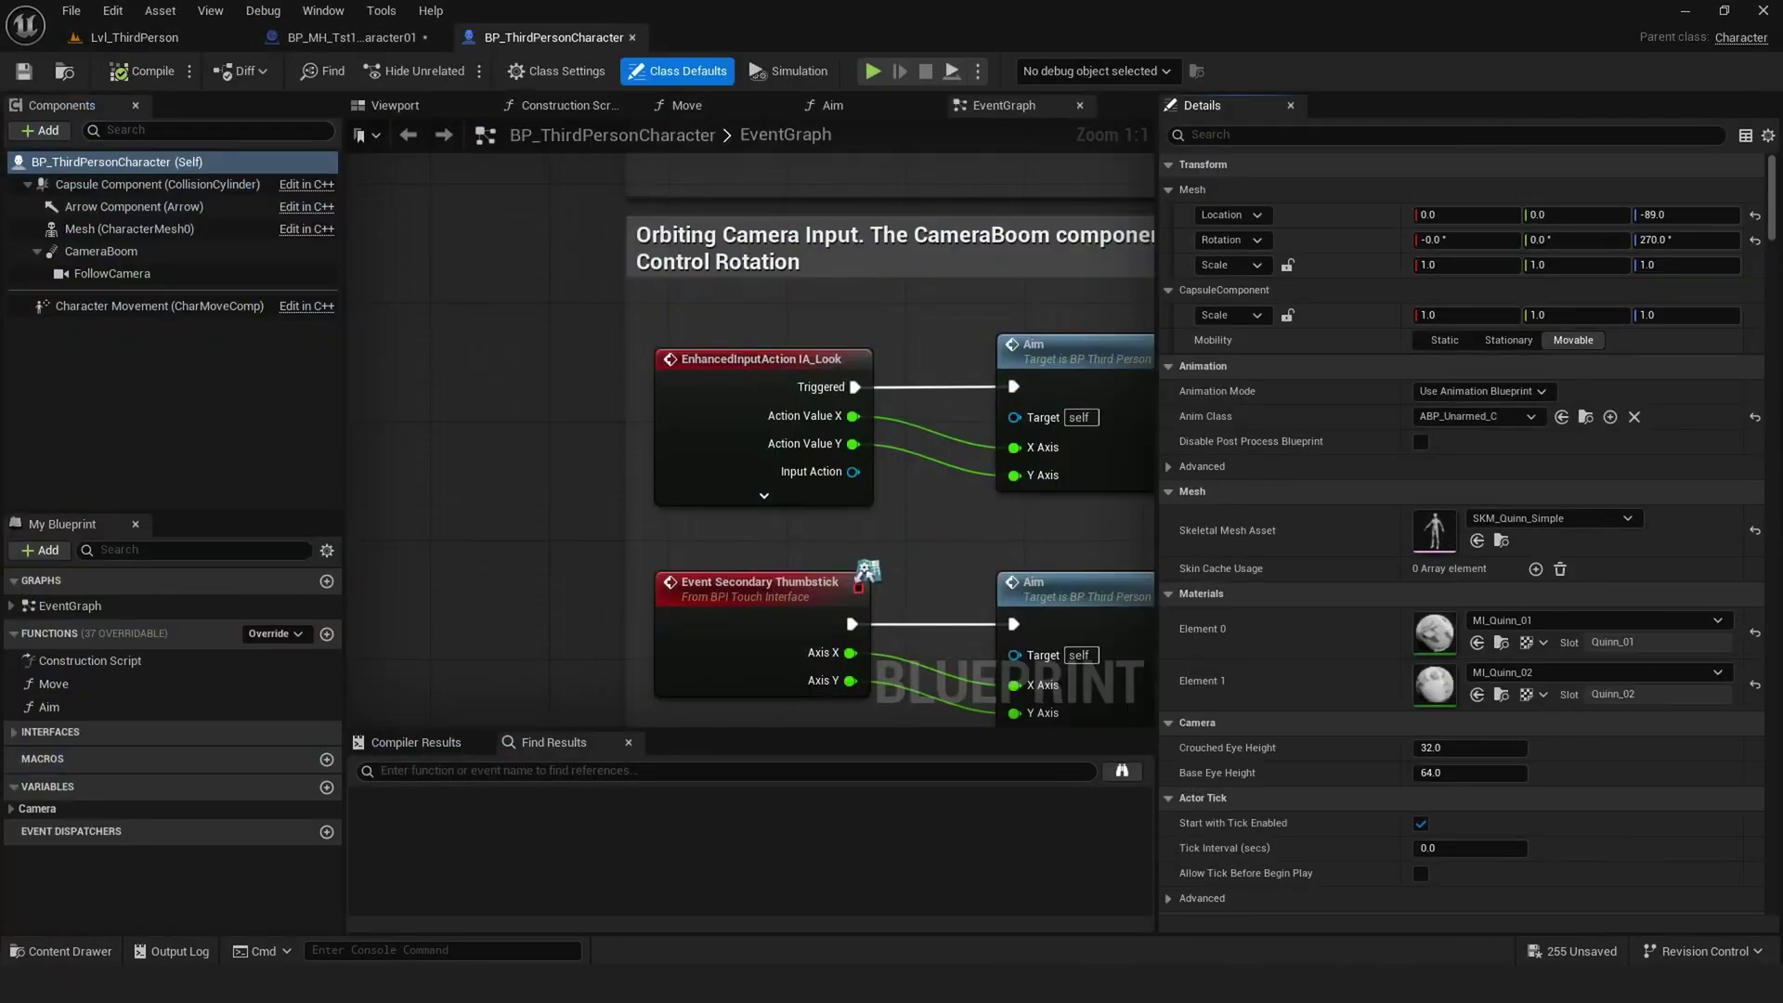
left_click(352, 37)
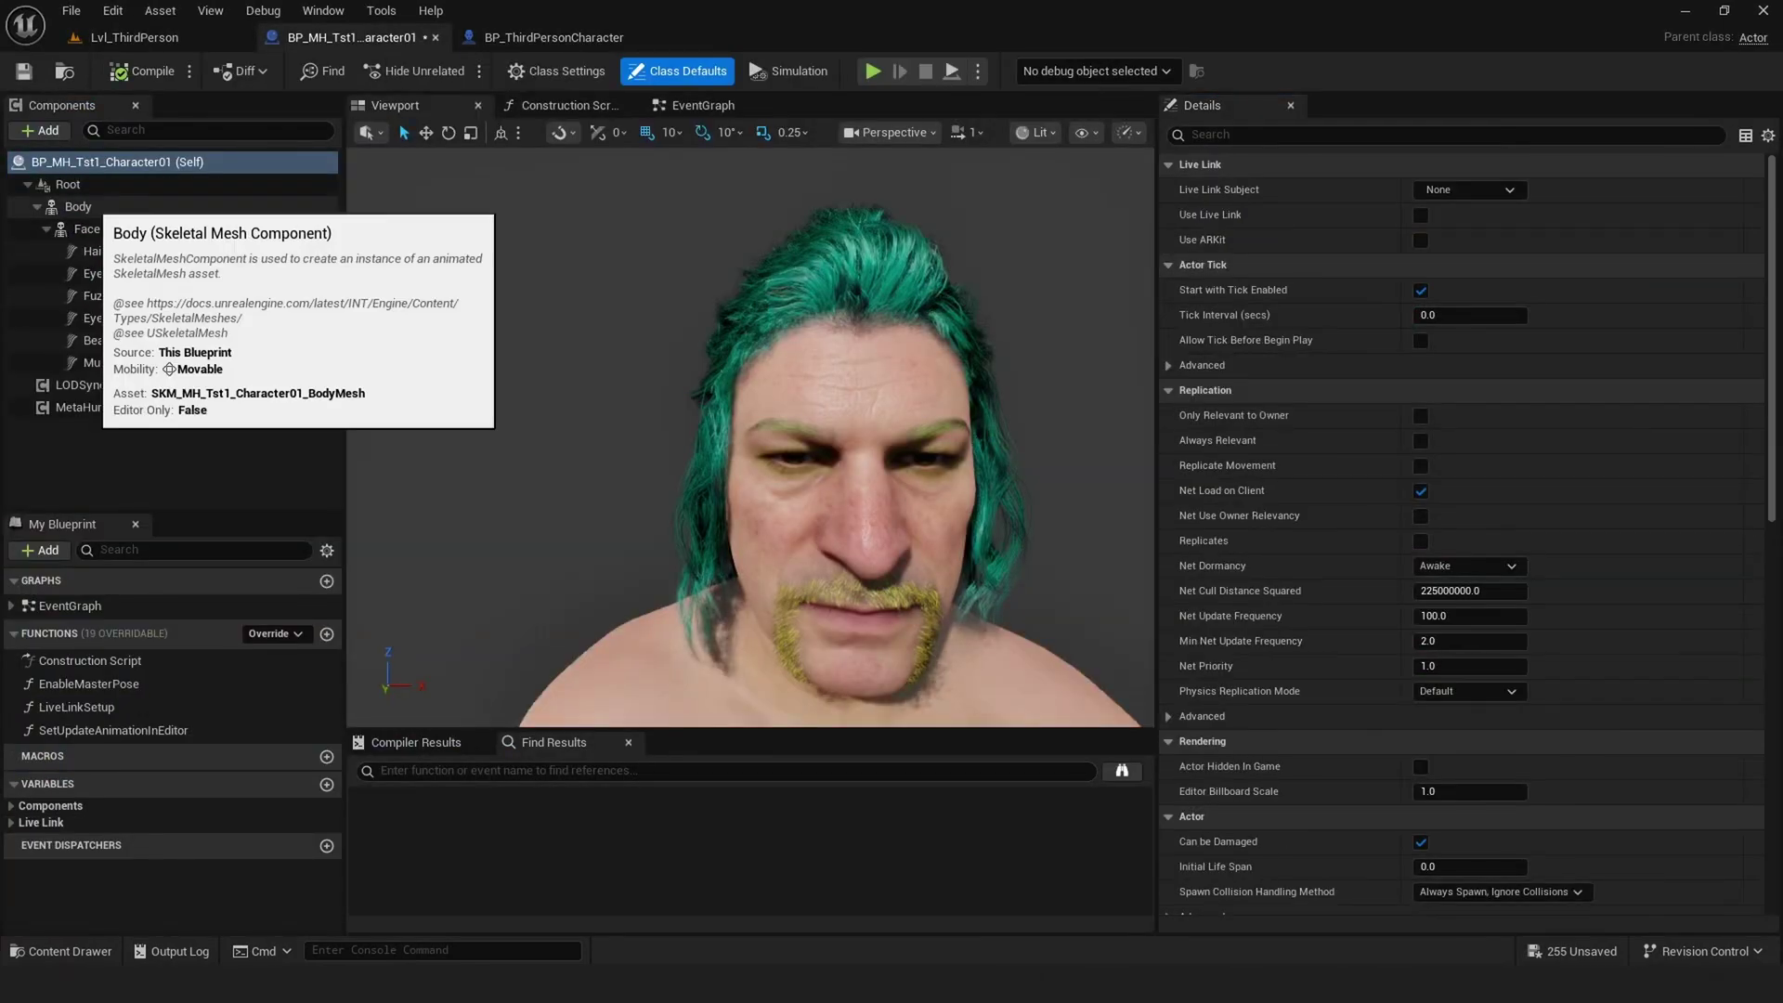
Copy the Body-through-MetaHuman components and paste them under BP_ThirdPersonCharacter's Capsule Component.
left_click(78, 206)
left_click(88, 407, "shift")
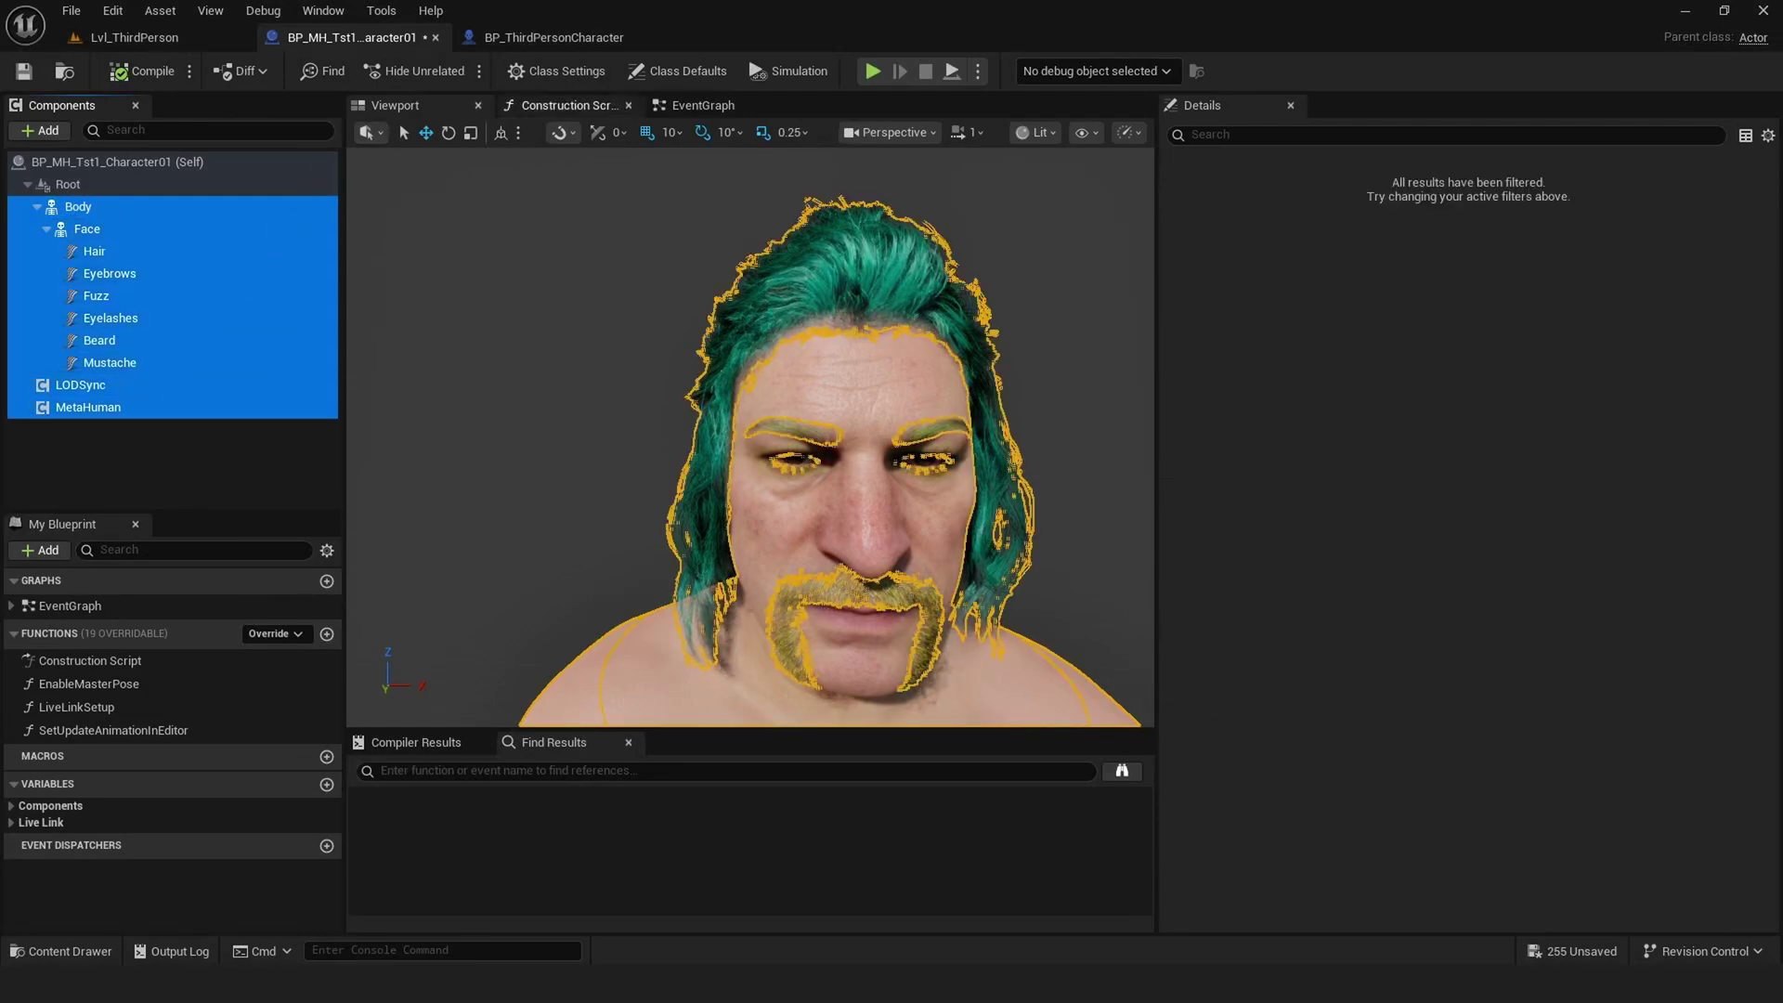
key("ctrl+Tab")
left_click(158, 184)
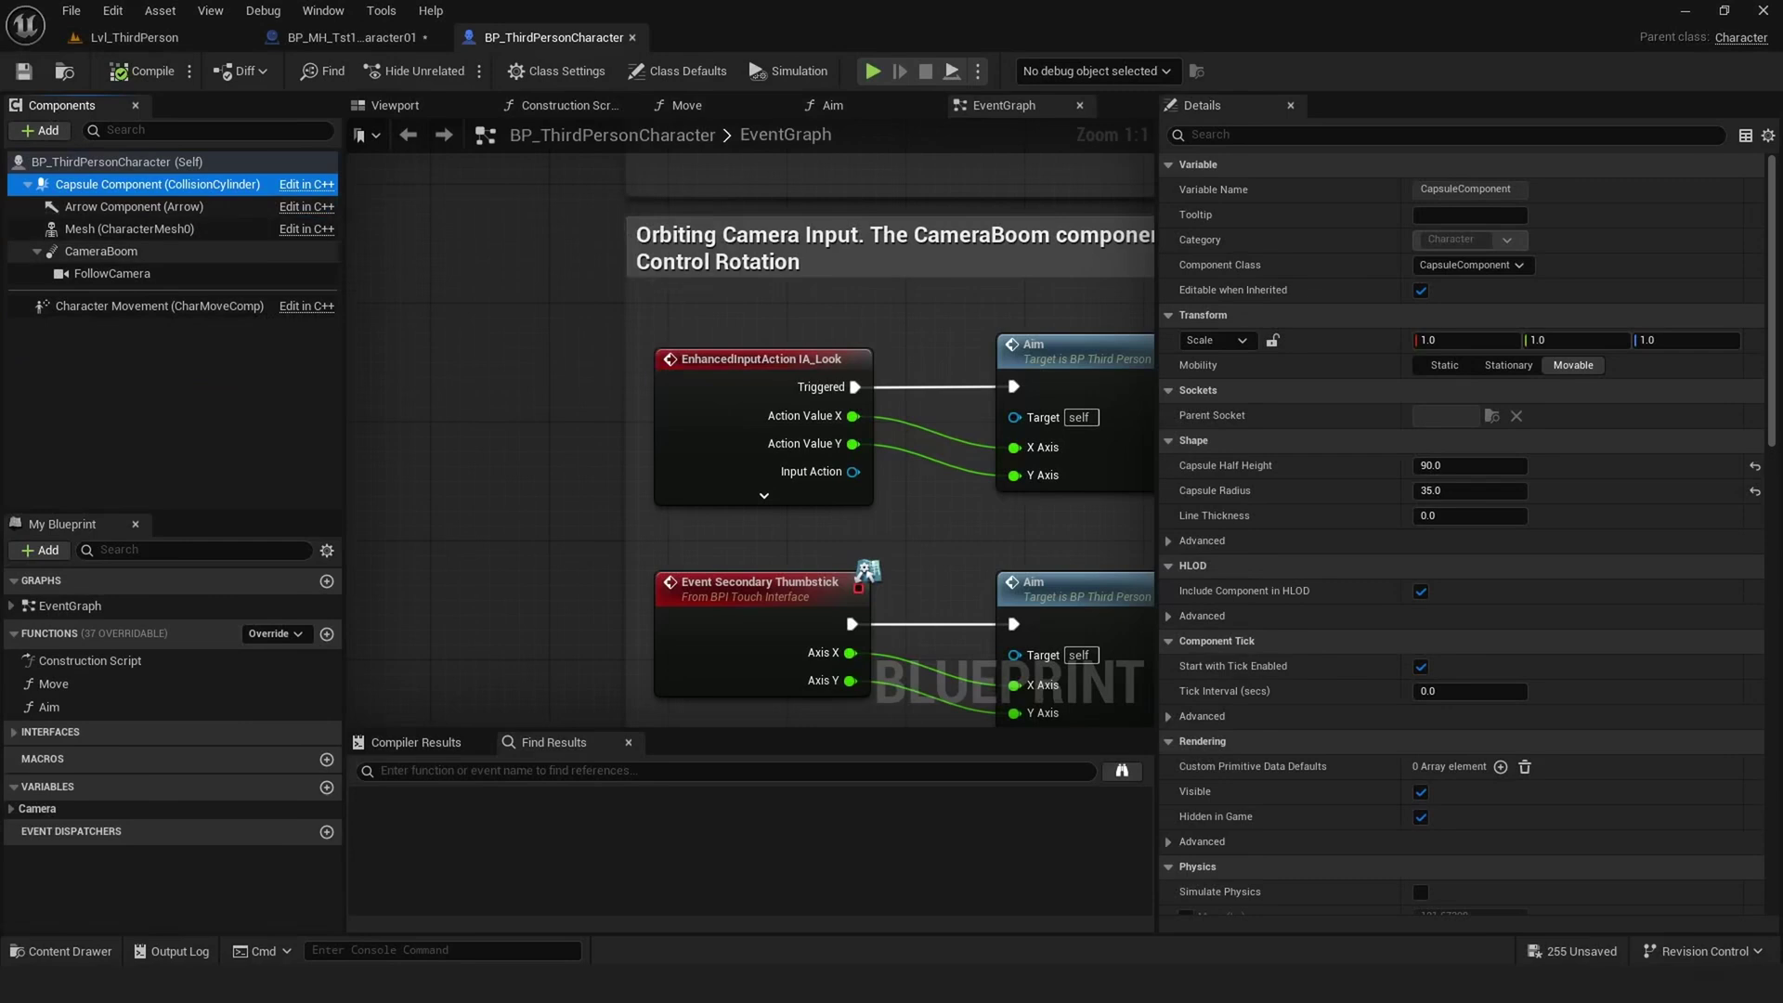
key("ctrl+v")
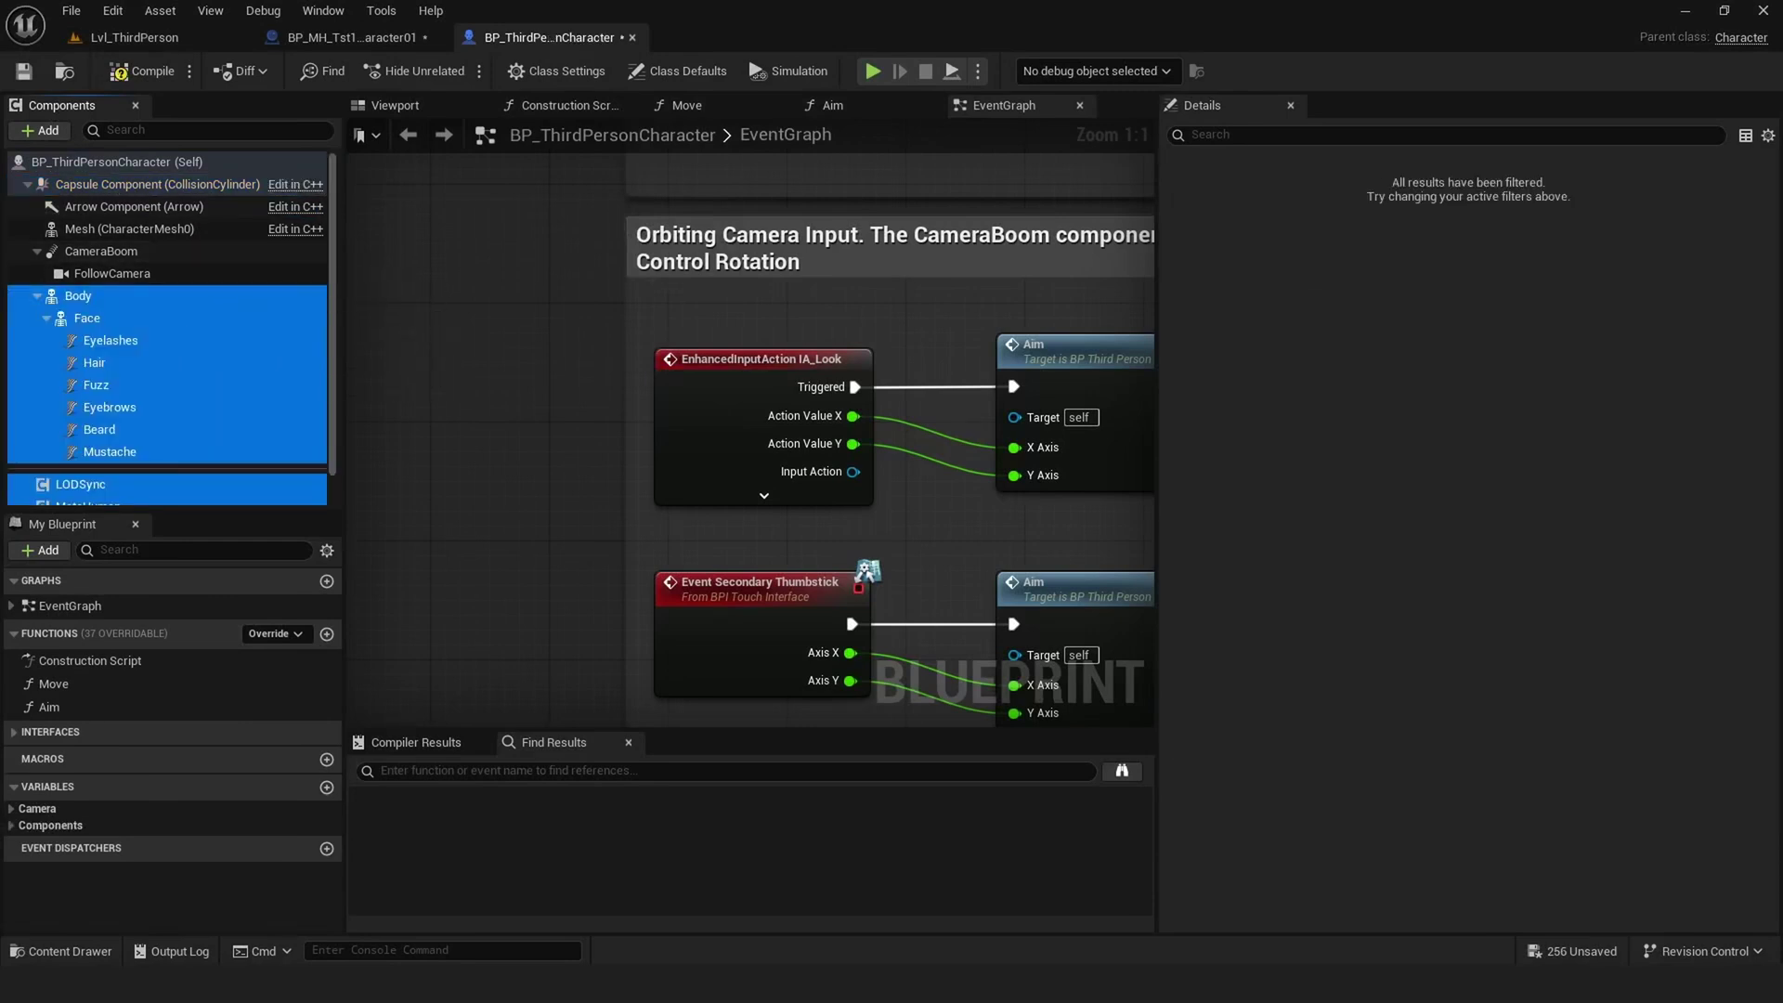
left_click(130, 228)
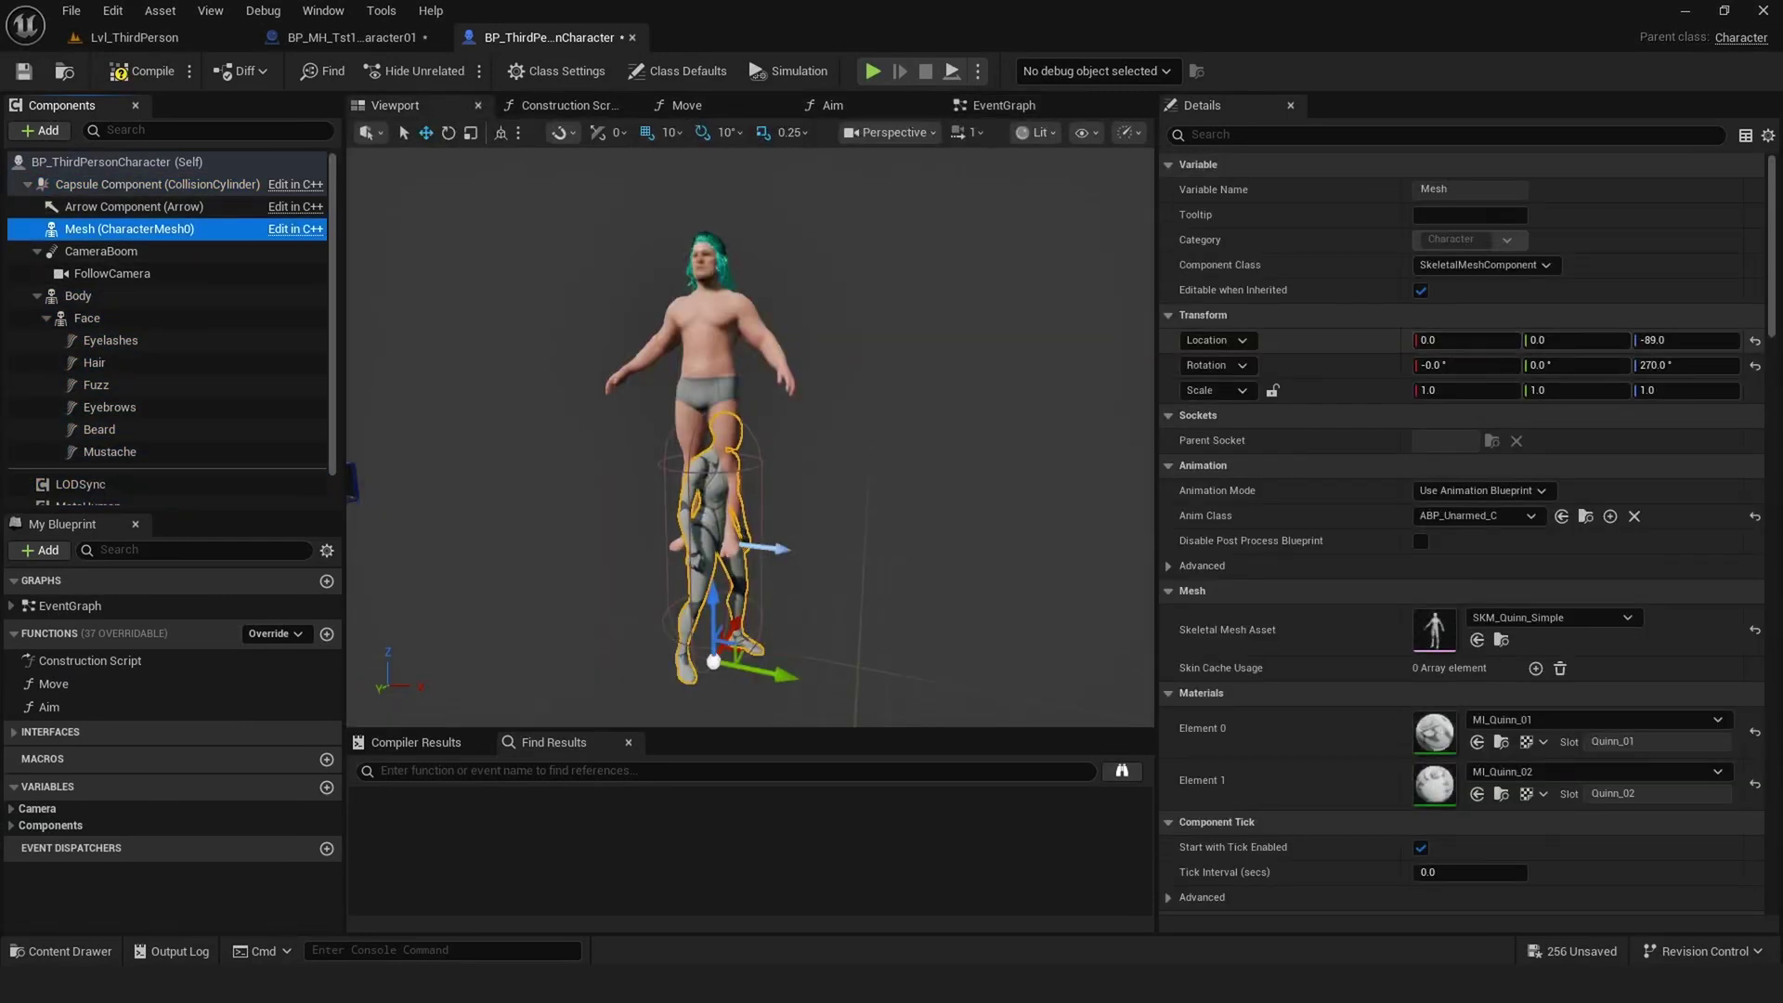
Copy the Mesh's location (Z -89) onto the MetaHuman Body component.
right_click(1334, 348)
left_click(1390, 383)
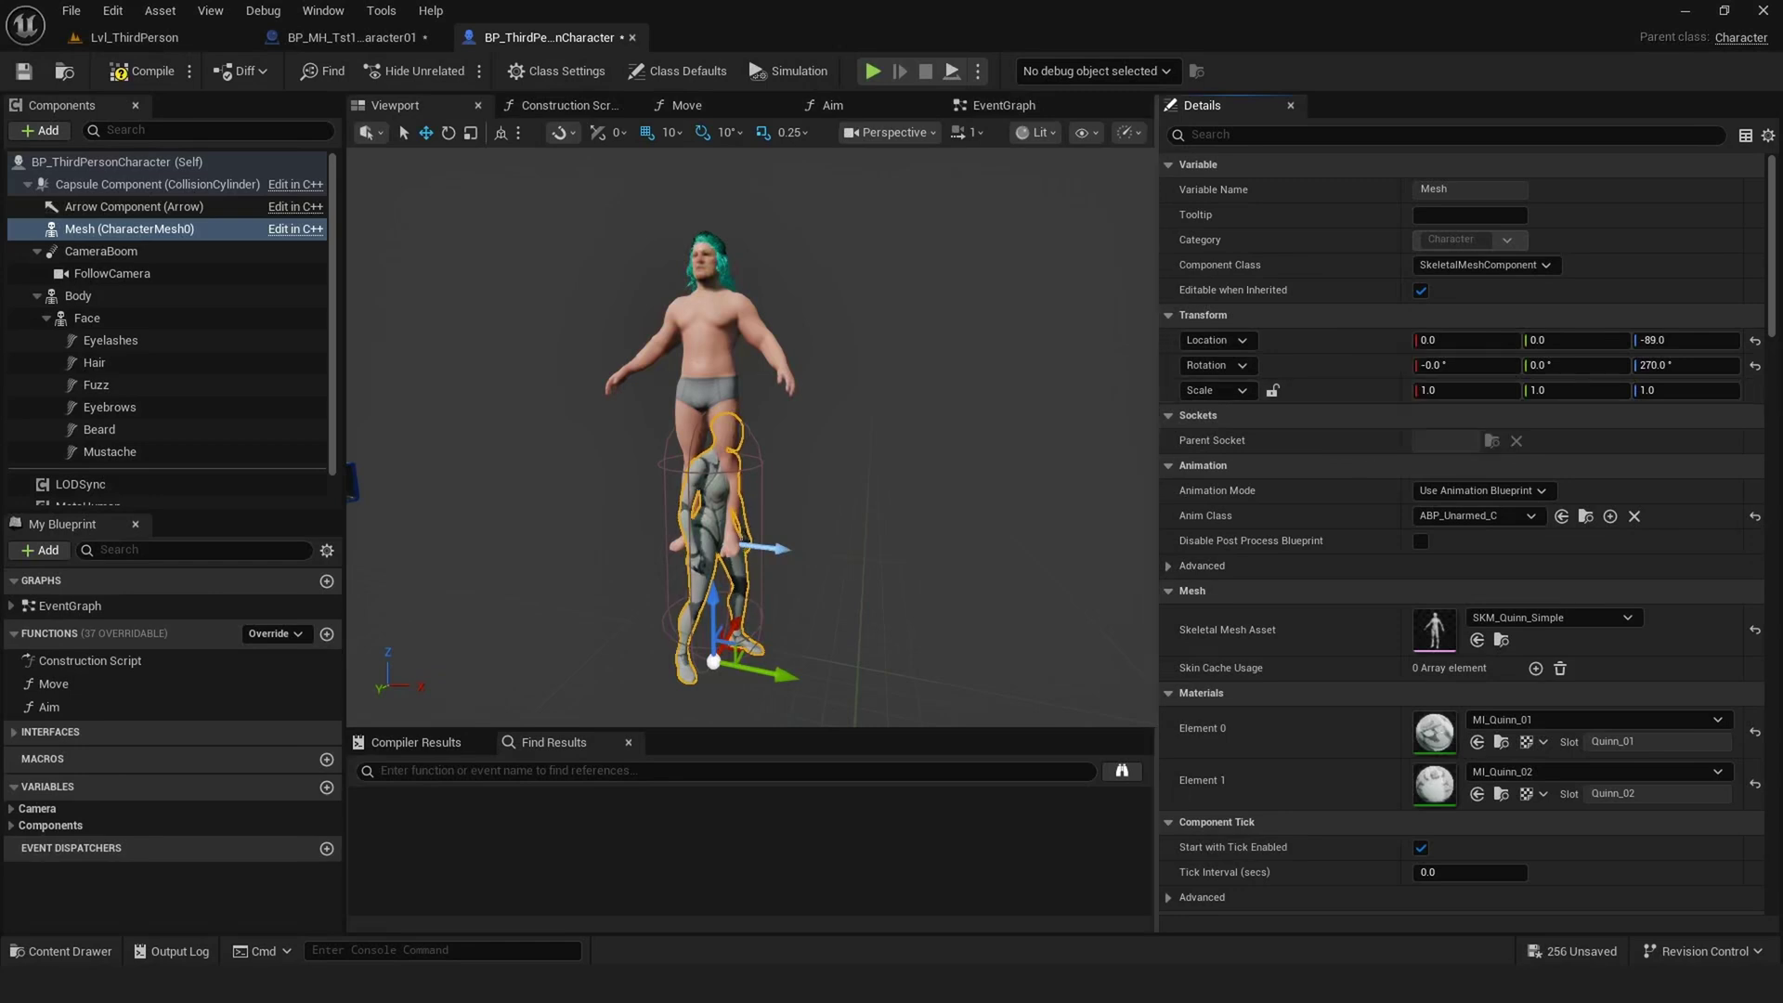
left_click(78, 295)
right_click(1355, 318)
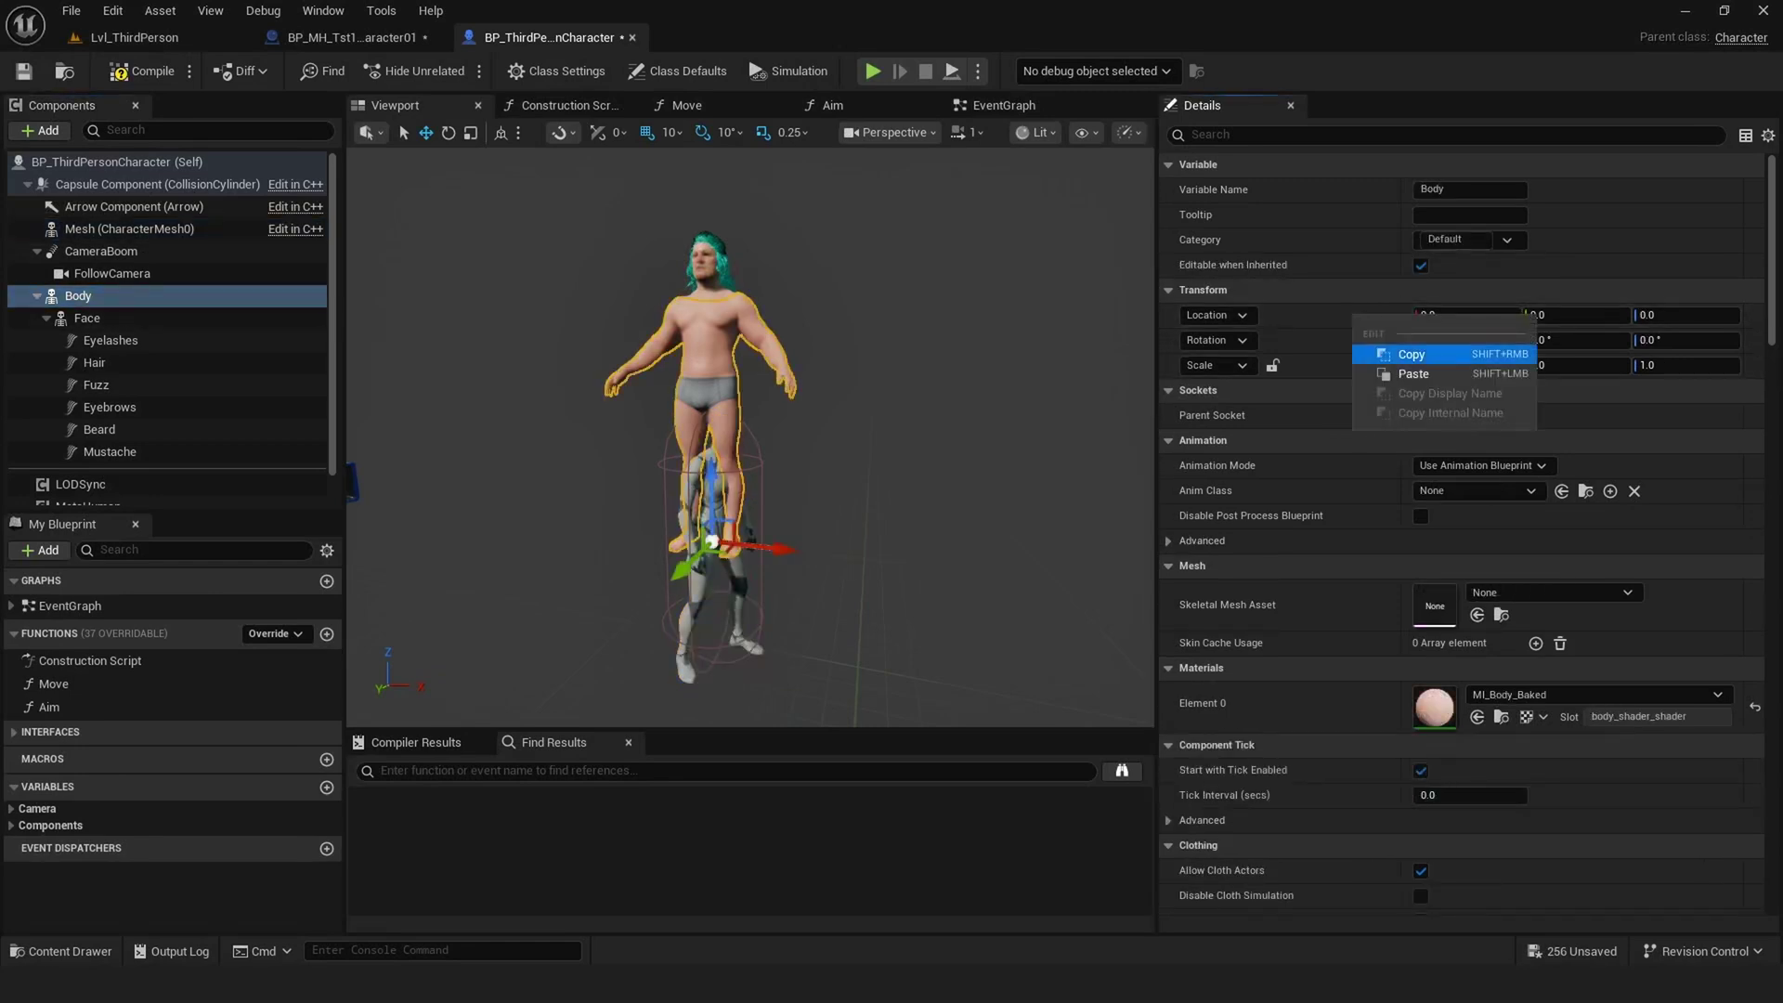
left_click(1414, 373)
Copy the Mesh's rotation (Z 270°) onto the Body component.
left_click(129, 229)
right_click(1371, 372)
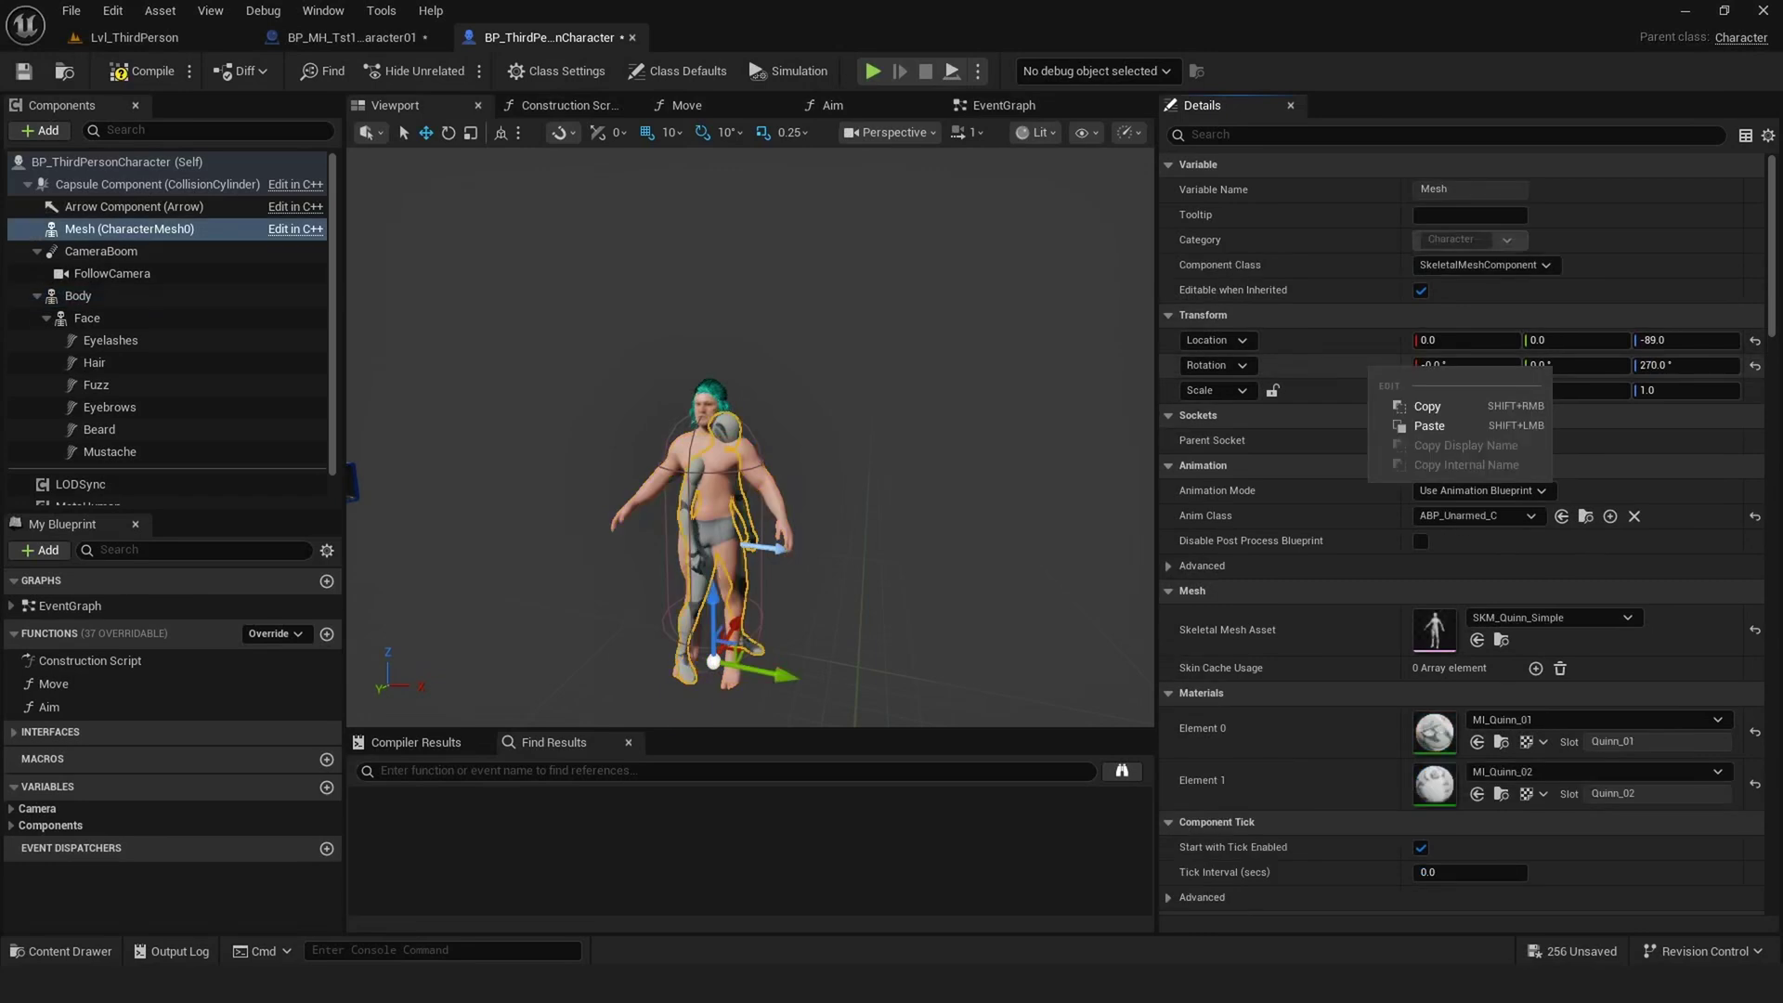
left_click(1428, 406)
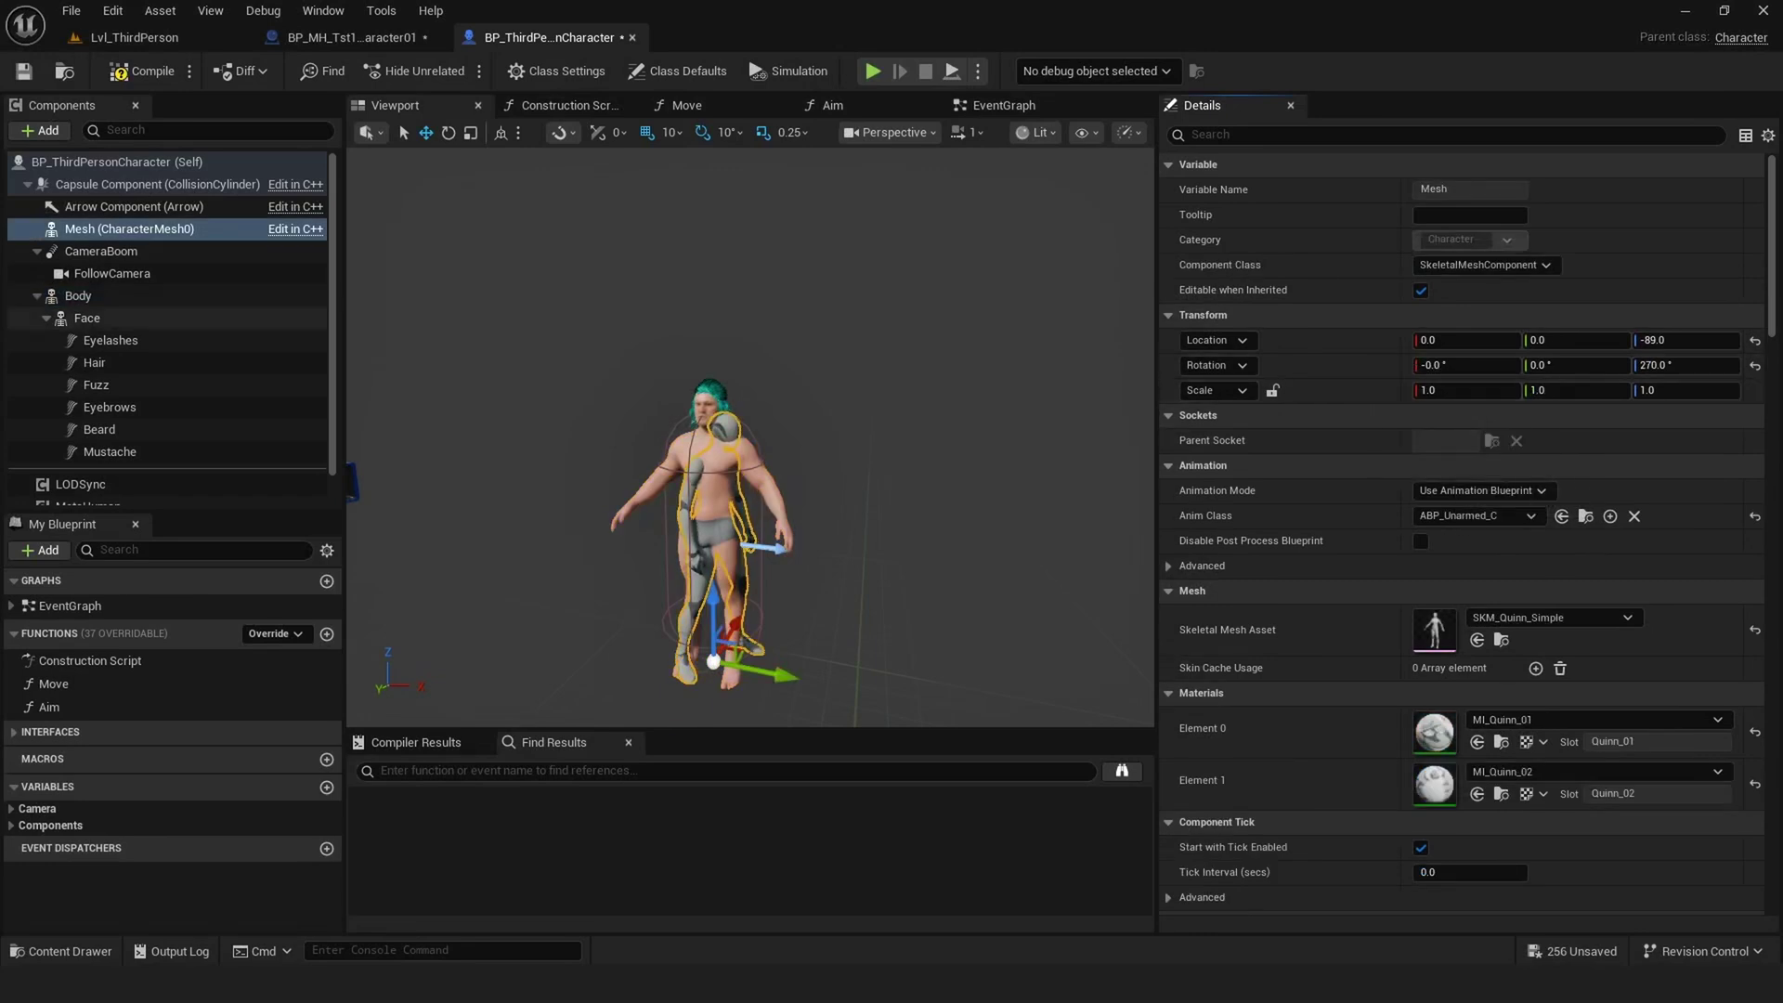
left_click(78, 295)
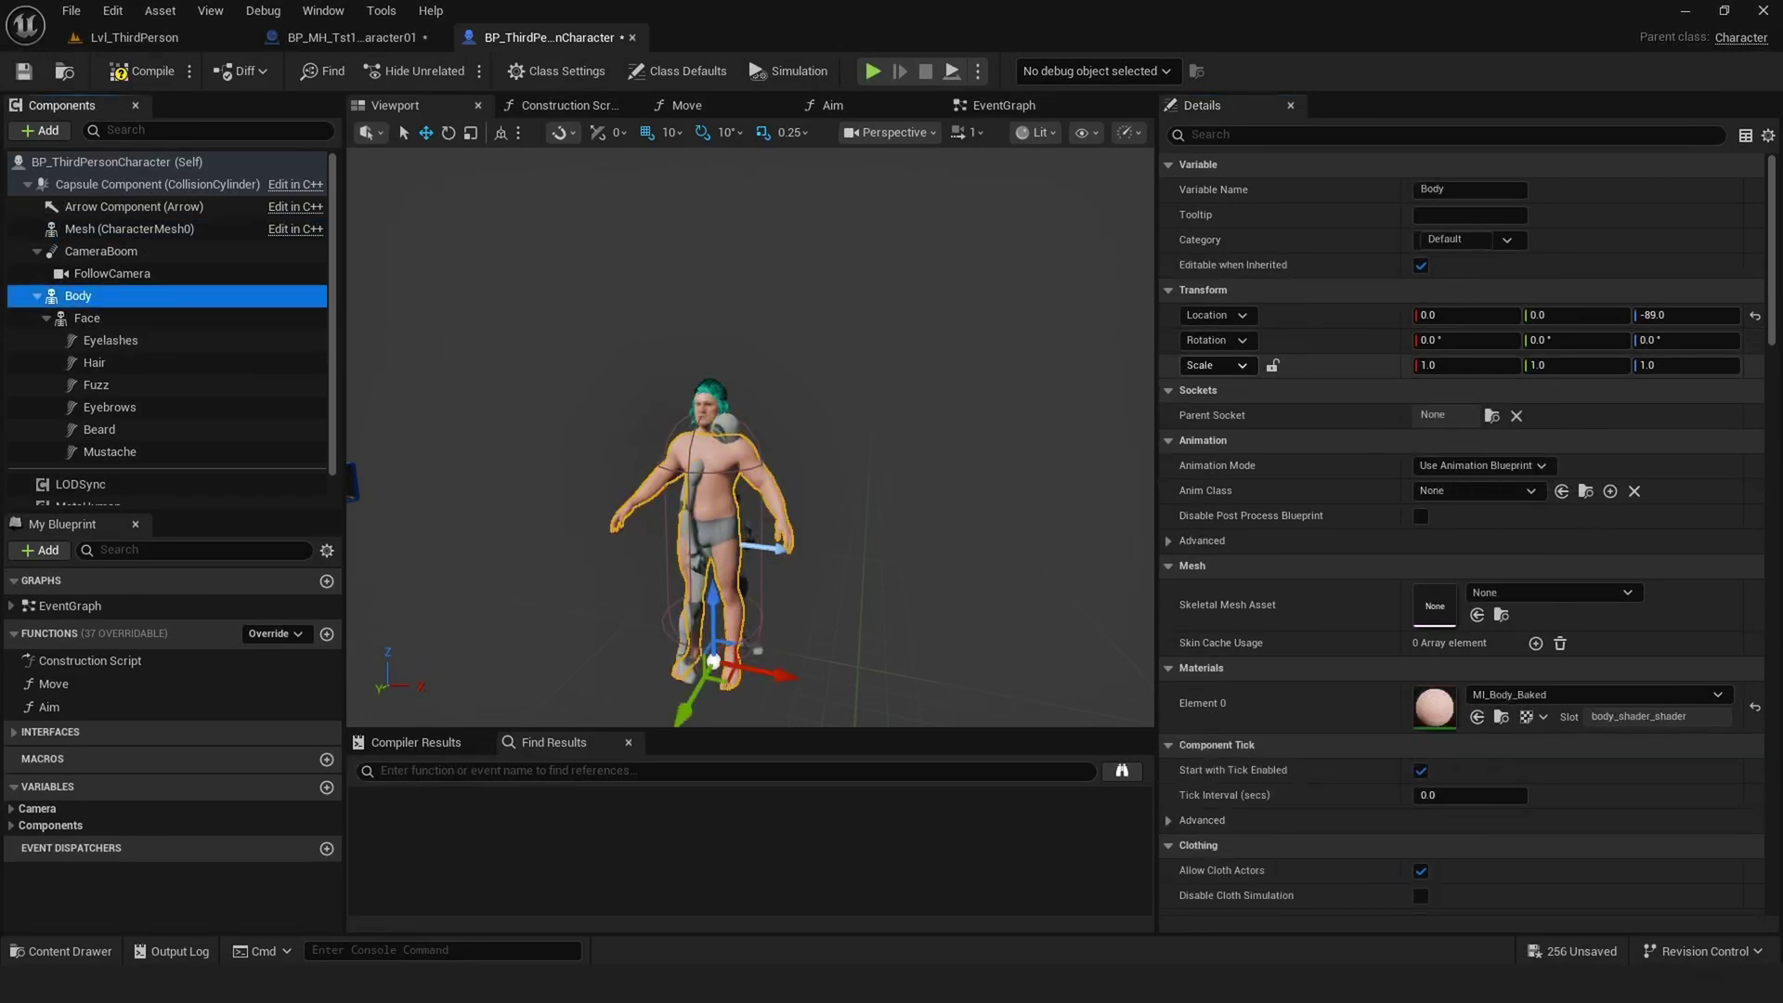
right_click(1356, 352)
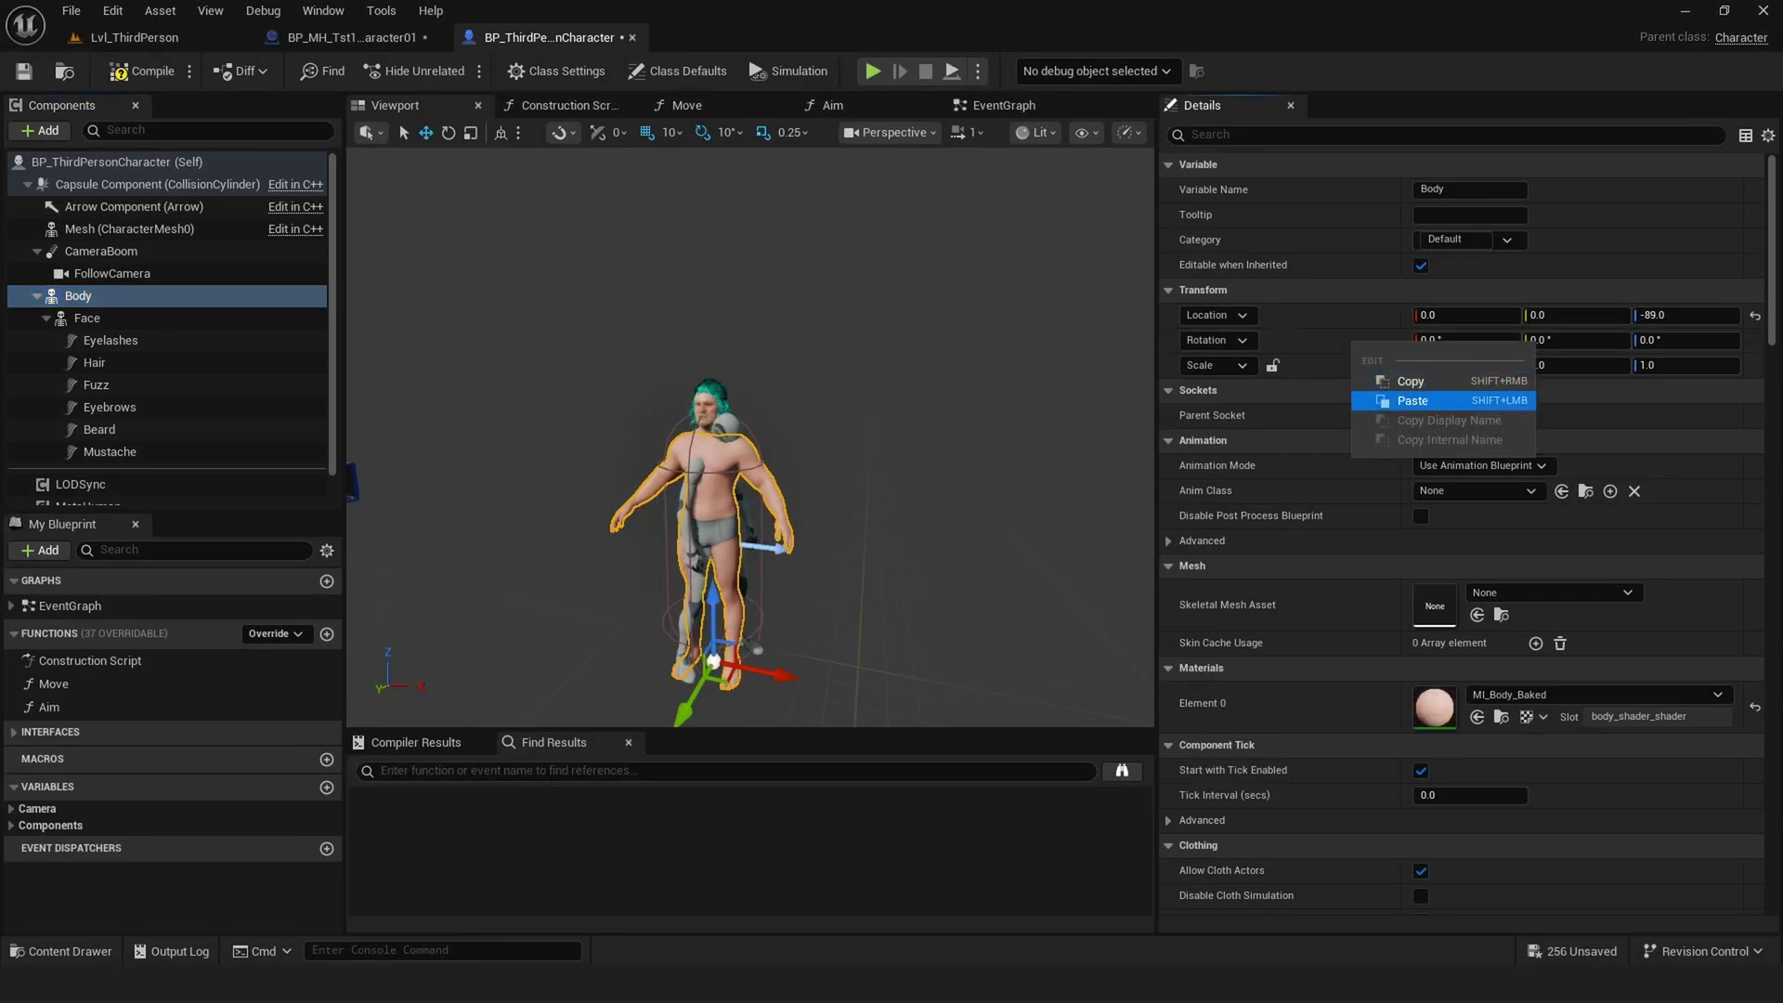
left_click(1413, 401)
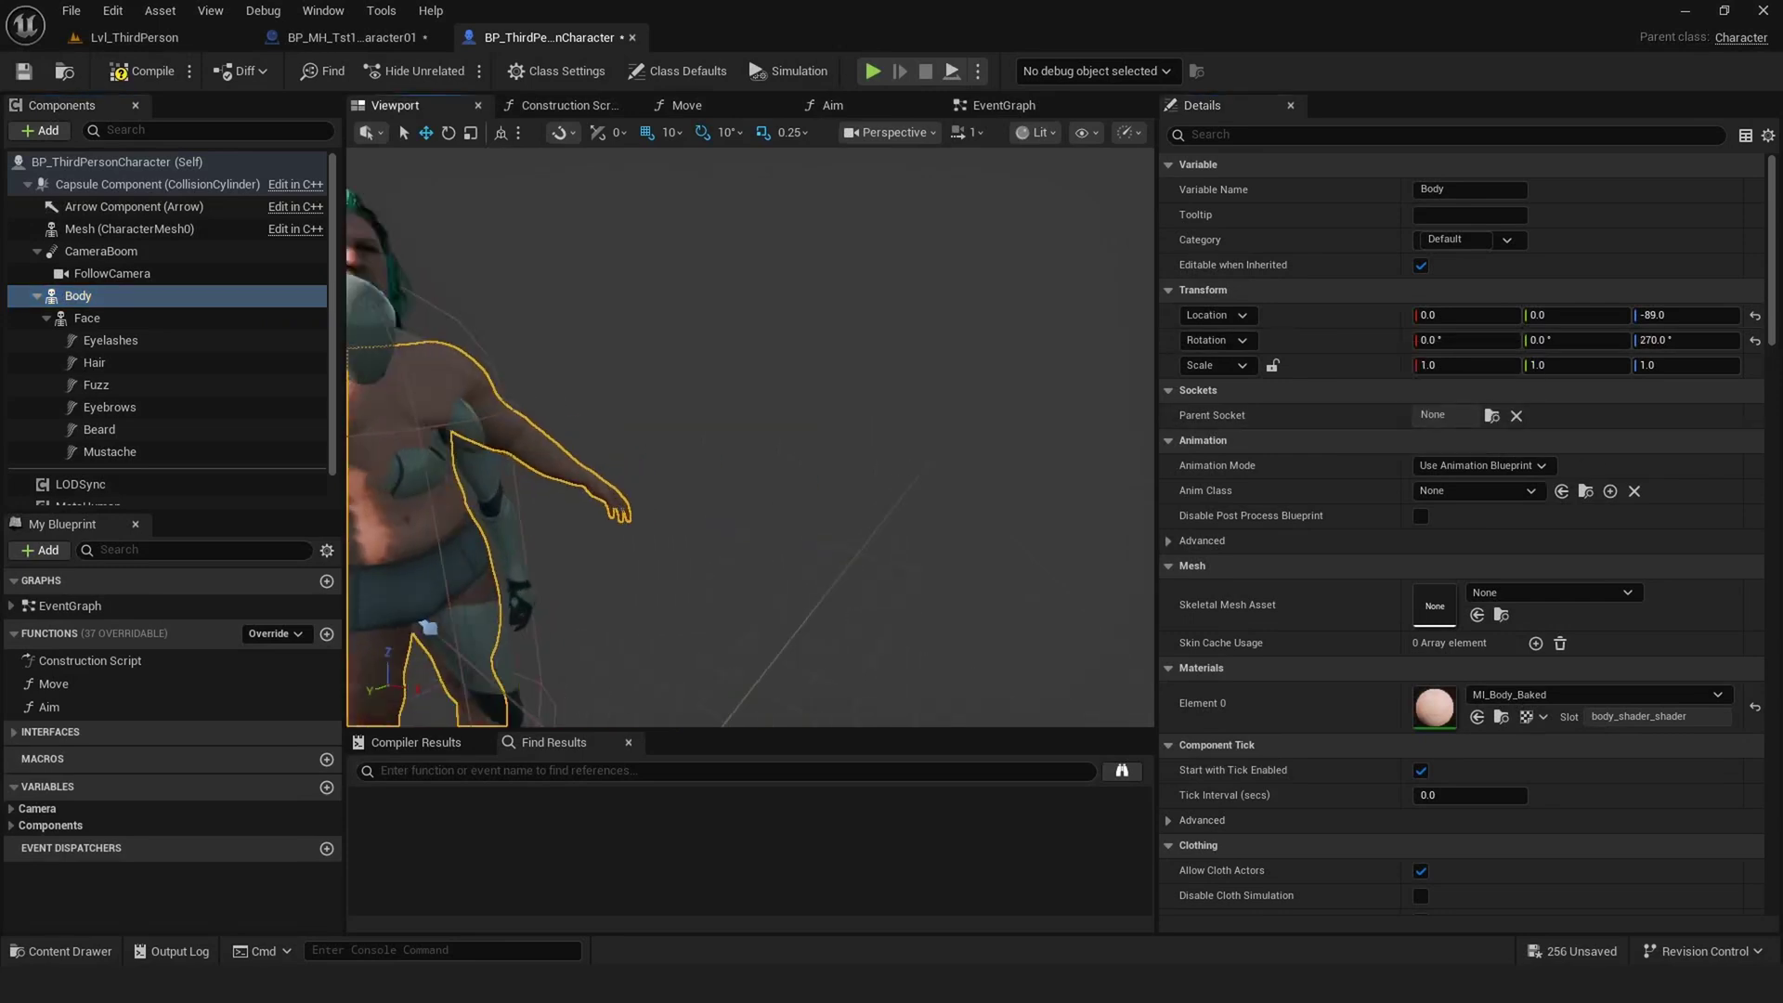
Check the character from the front, then bring up the Construction Script graph.
left_click_drag(750, 436, 604, 446, "alt")
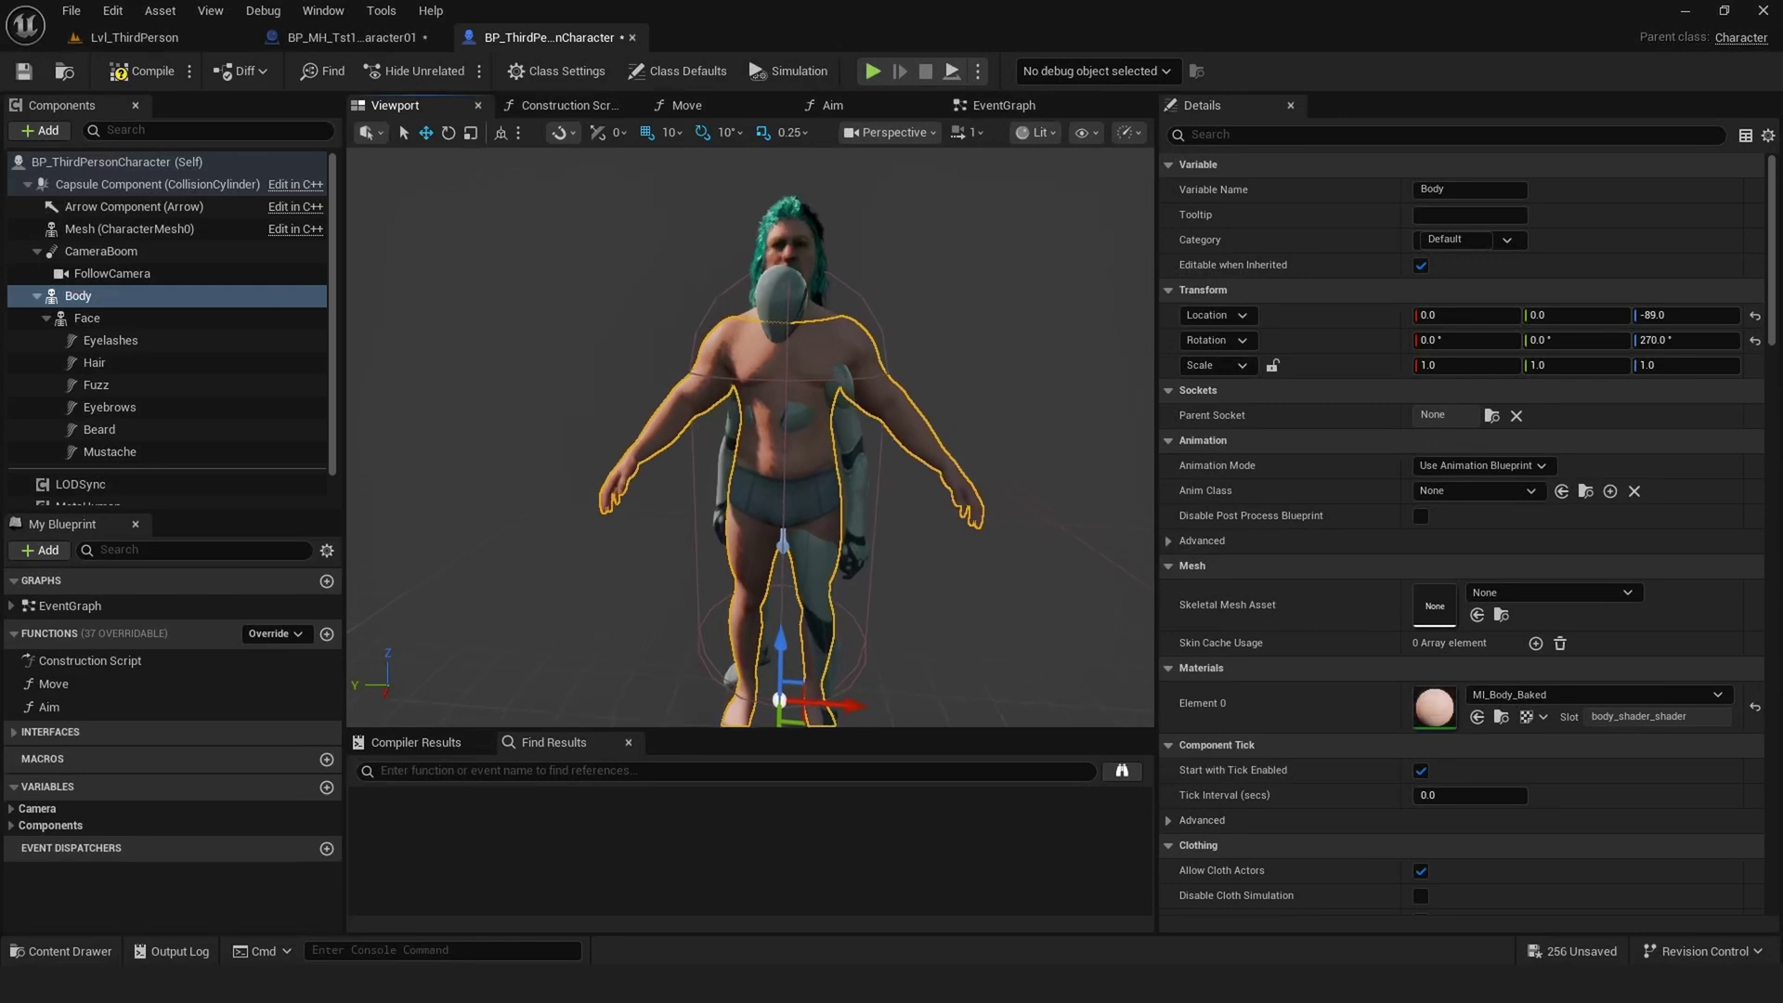
left_click(562, 105)
right_click_drag(791, 264, 565, 137)
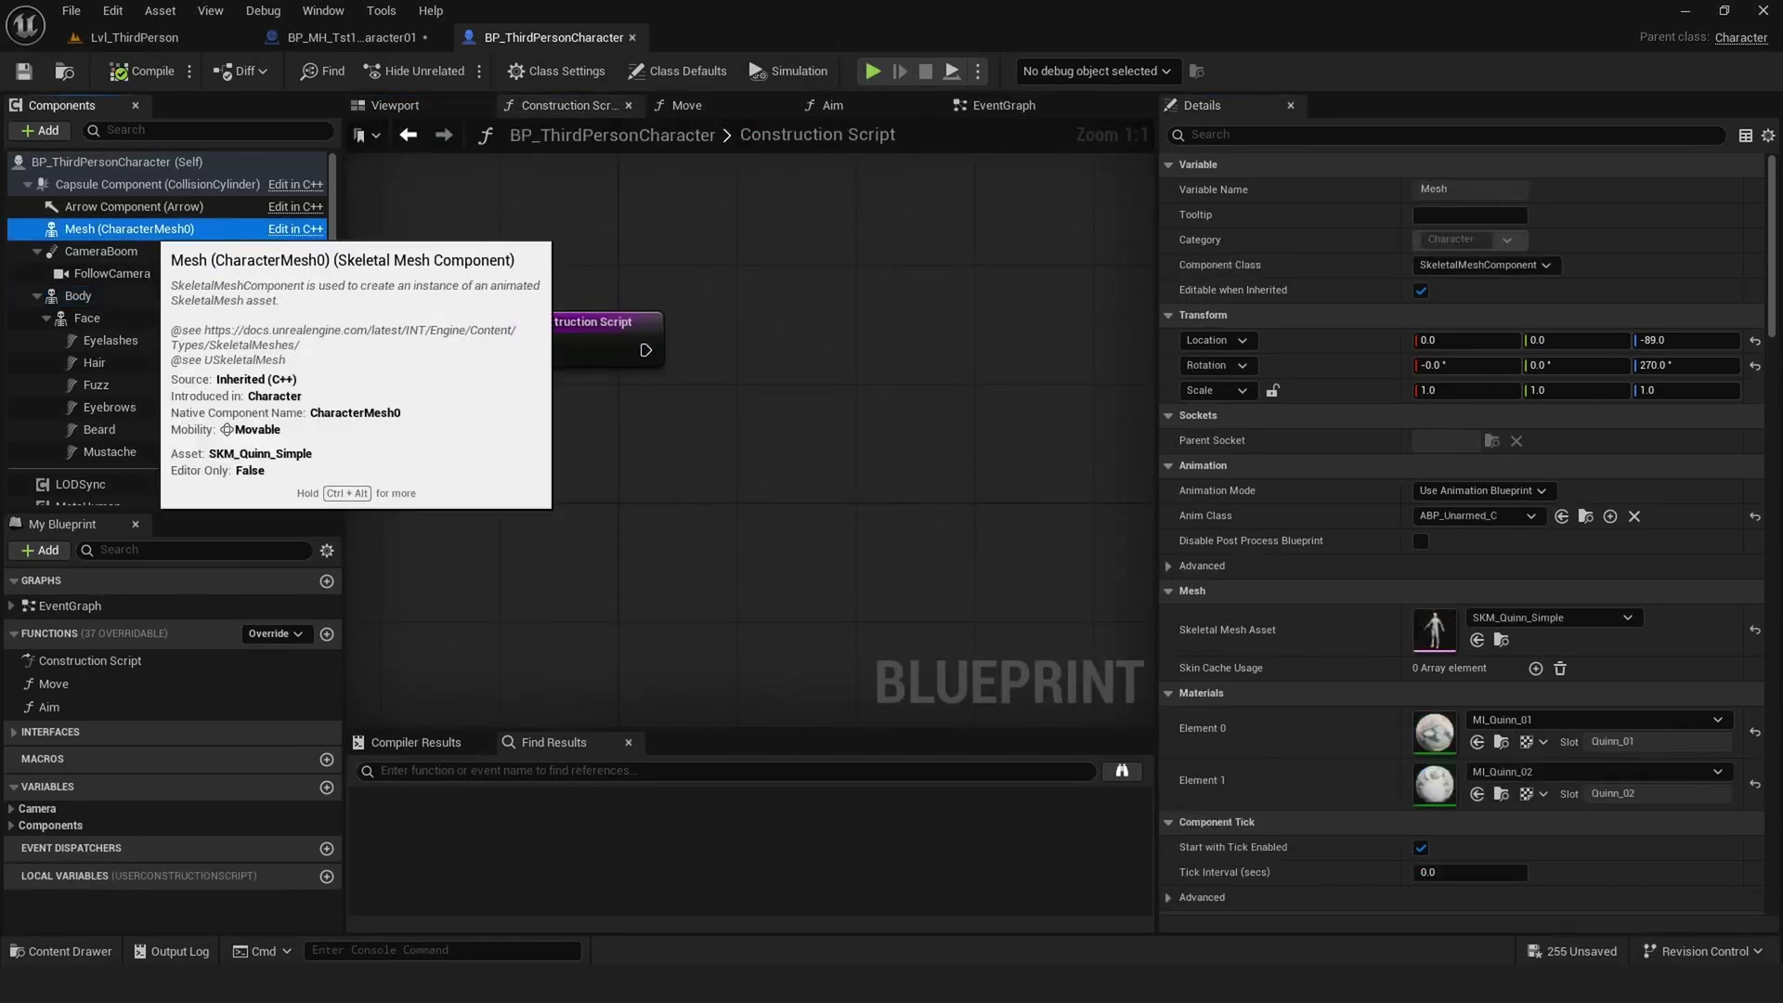
Add a Mesh getter and a Set Leader Pose Component node to the Construction Script.
left_click_drag(120, 229, 699, 467)
right_click(896, 360)
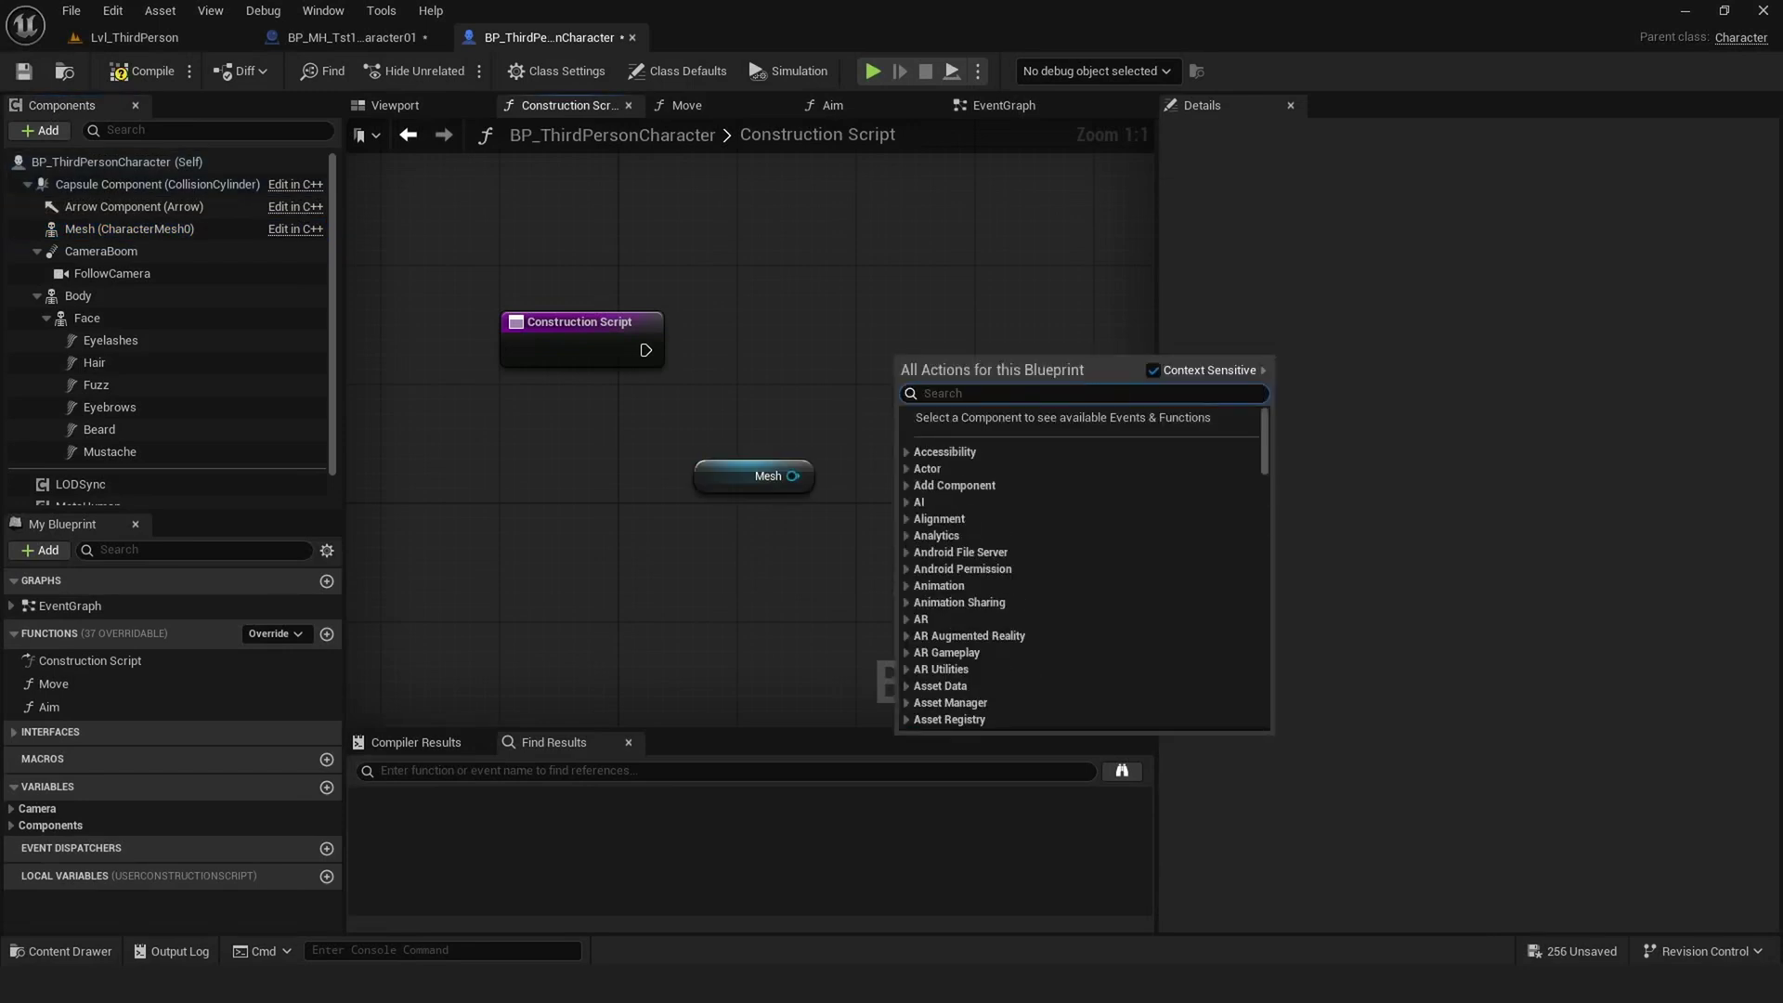
type("set leader")
key("Return")
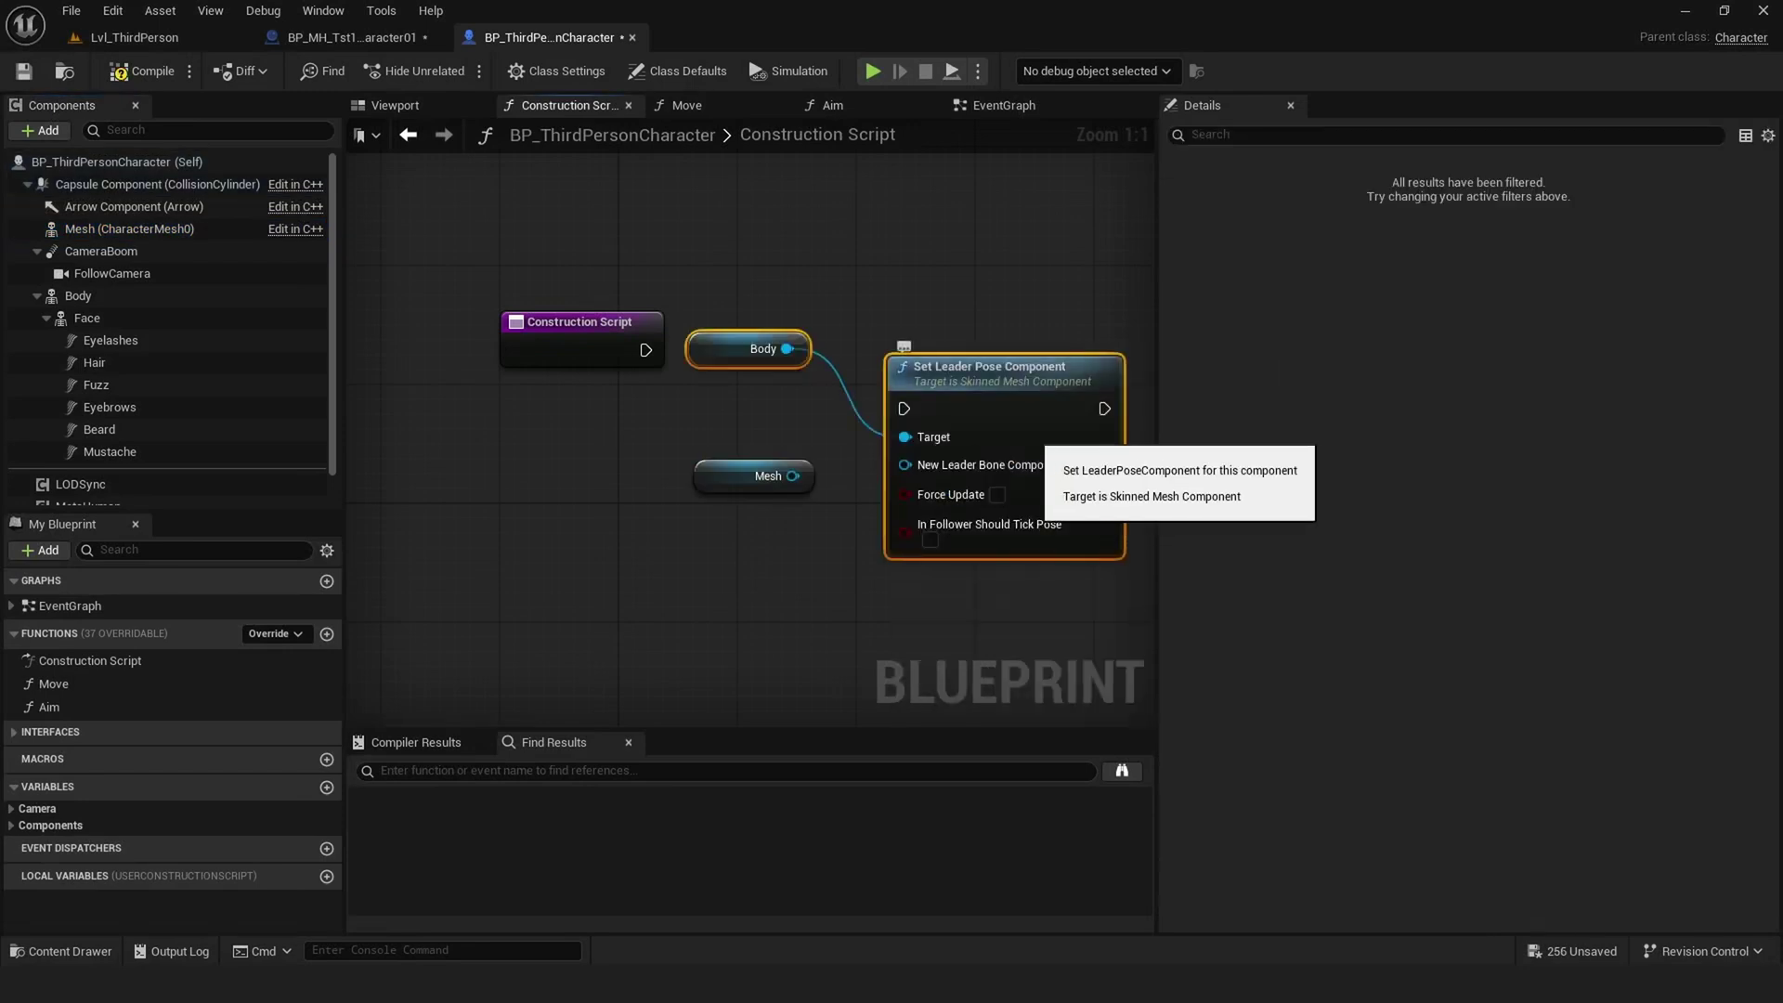
left_click(757, 476)
key("Delete")
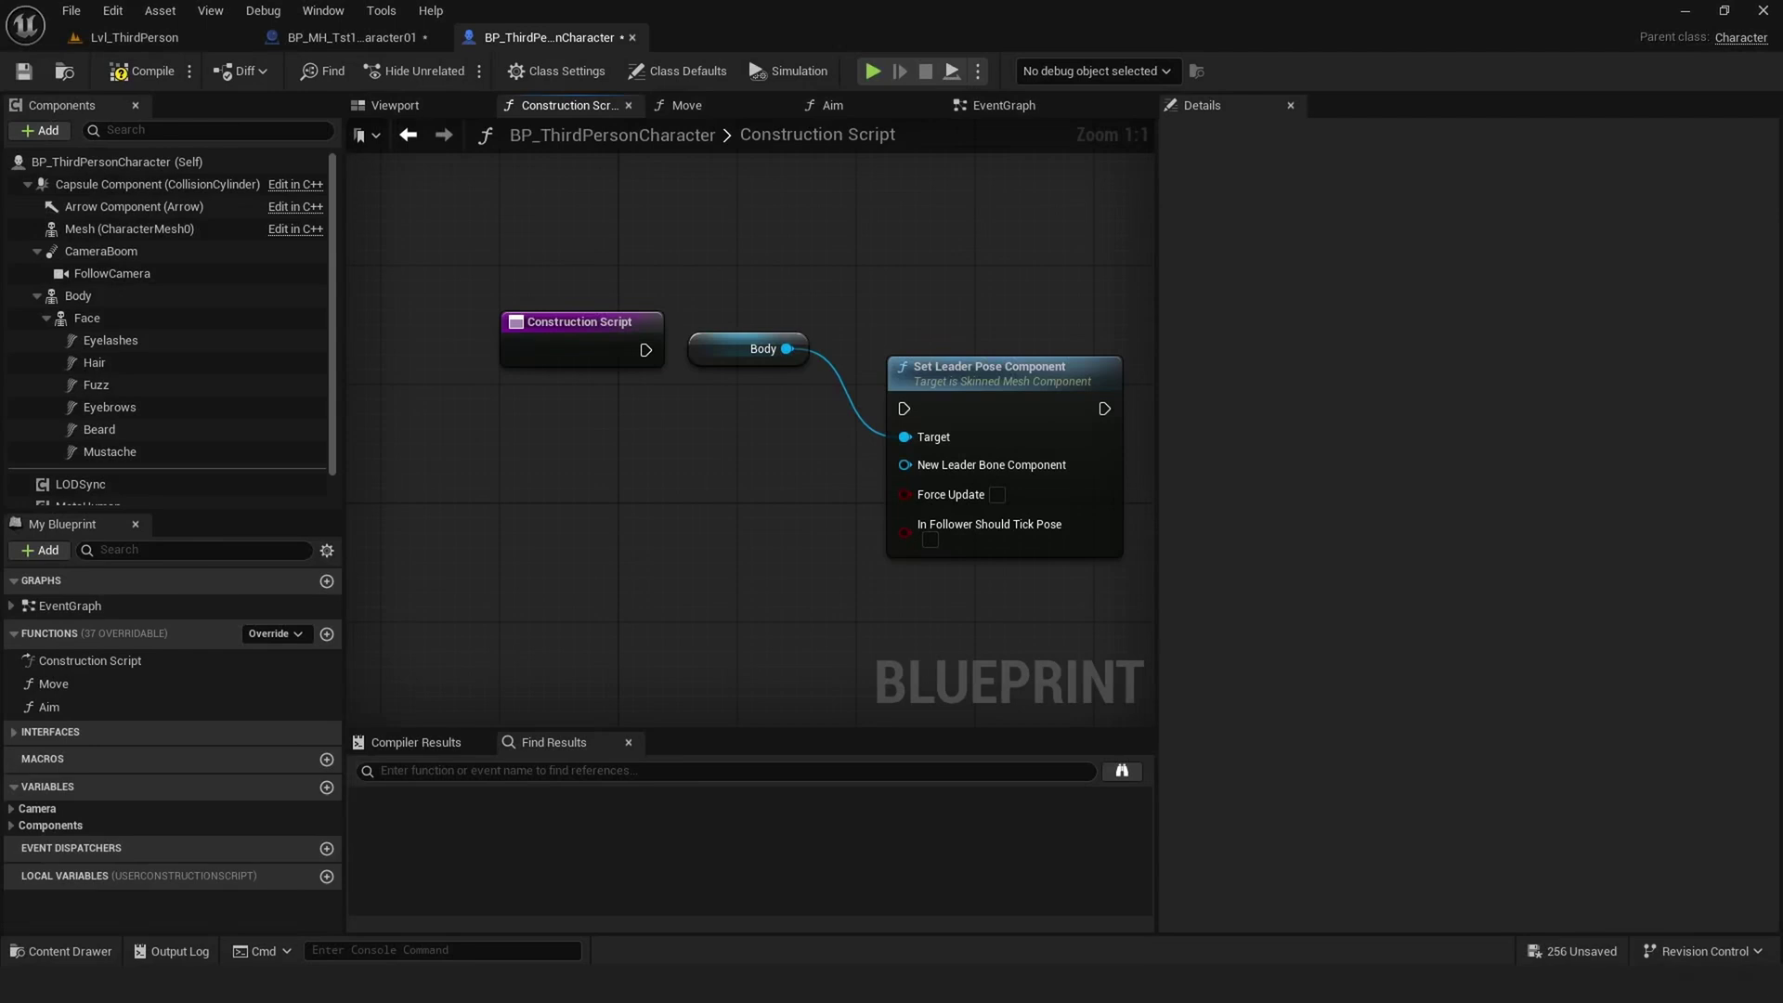
key("ctrl+z")
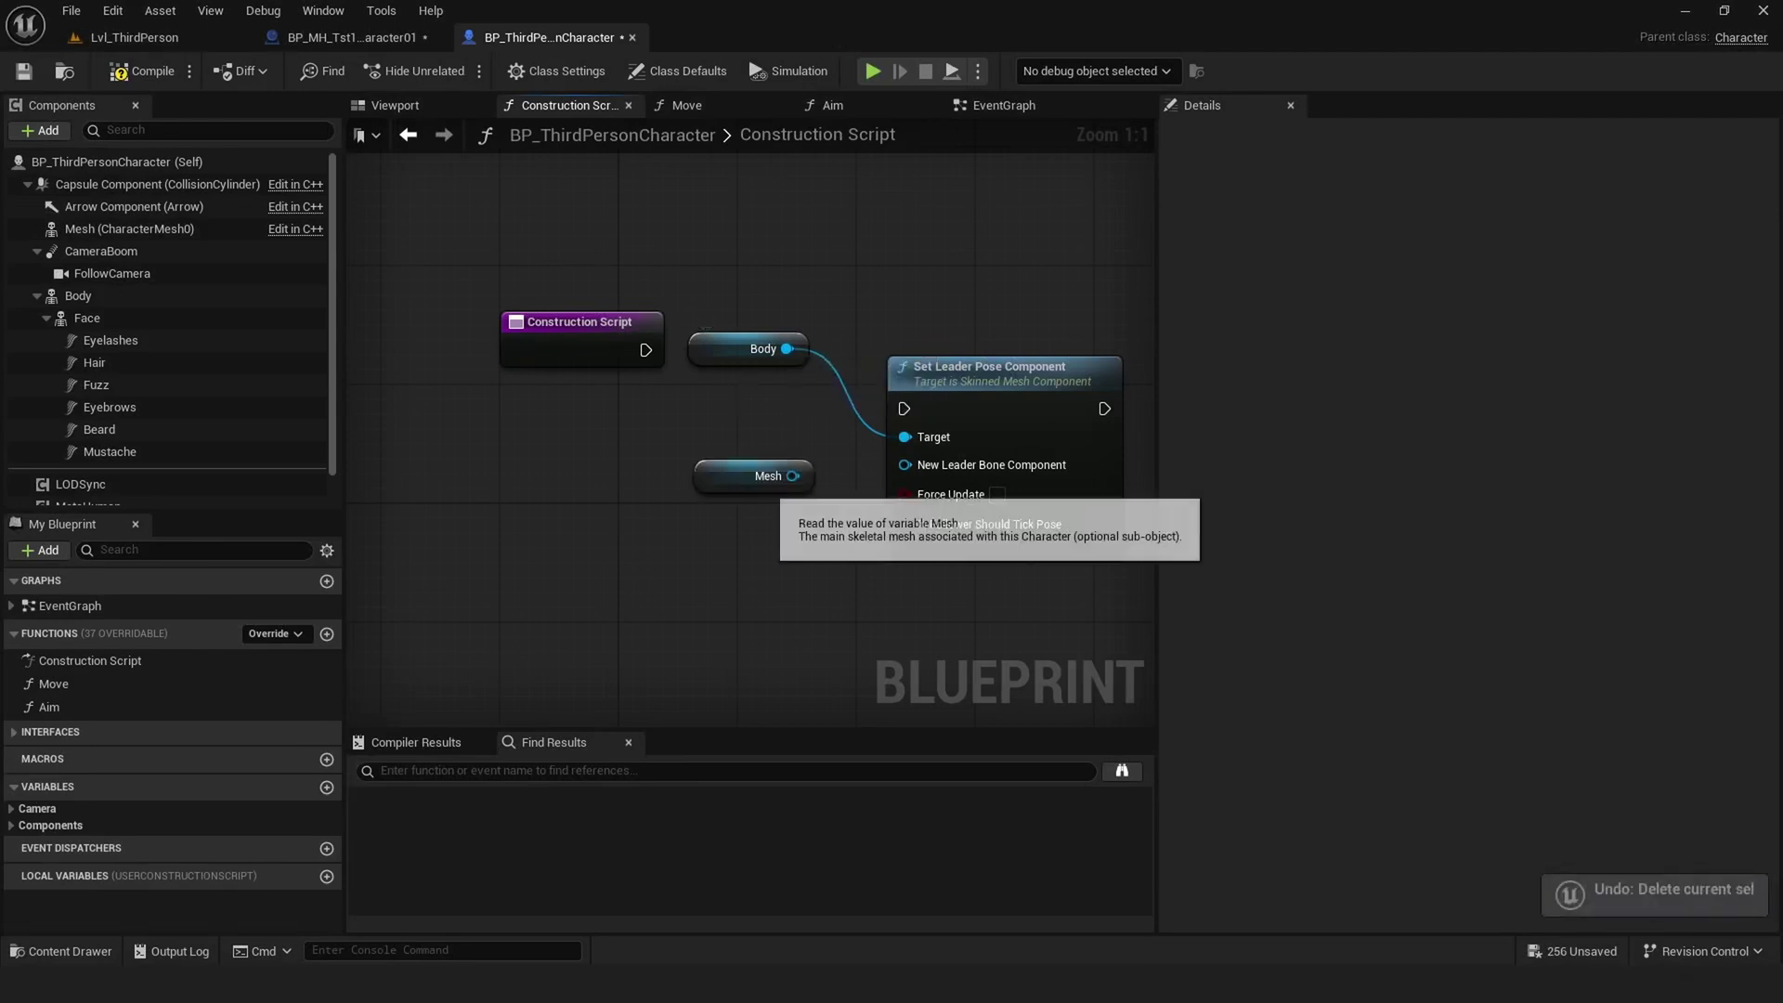
key("ctrl+z")
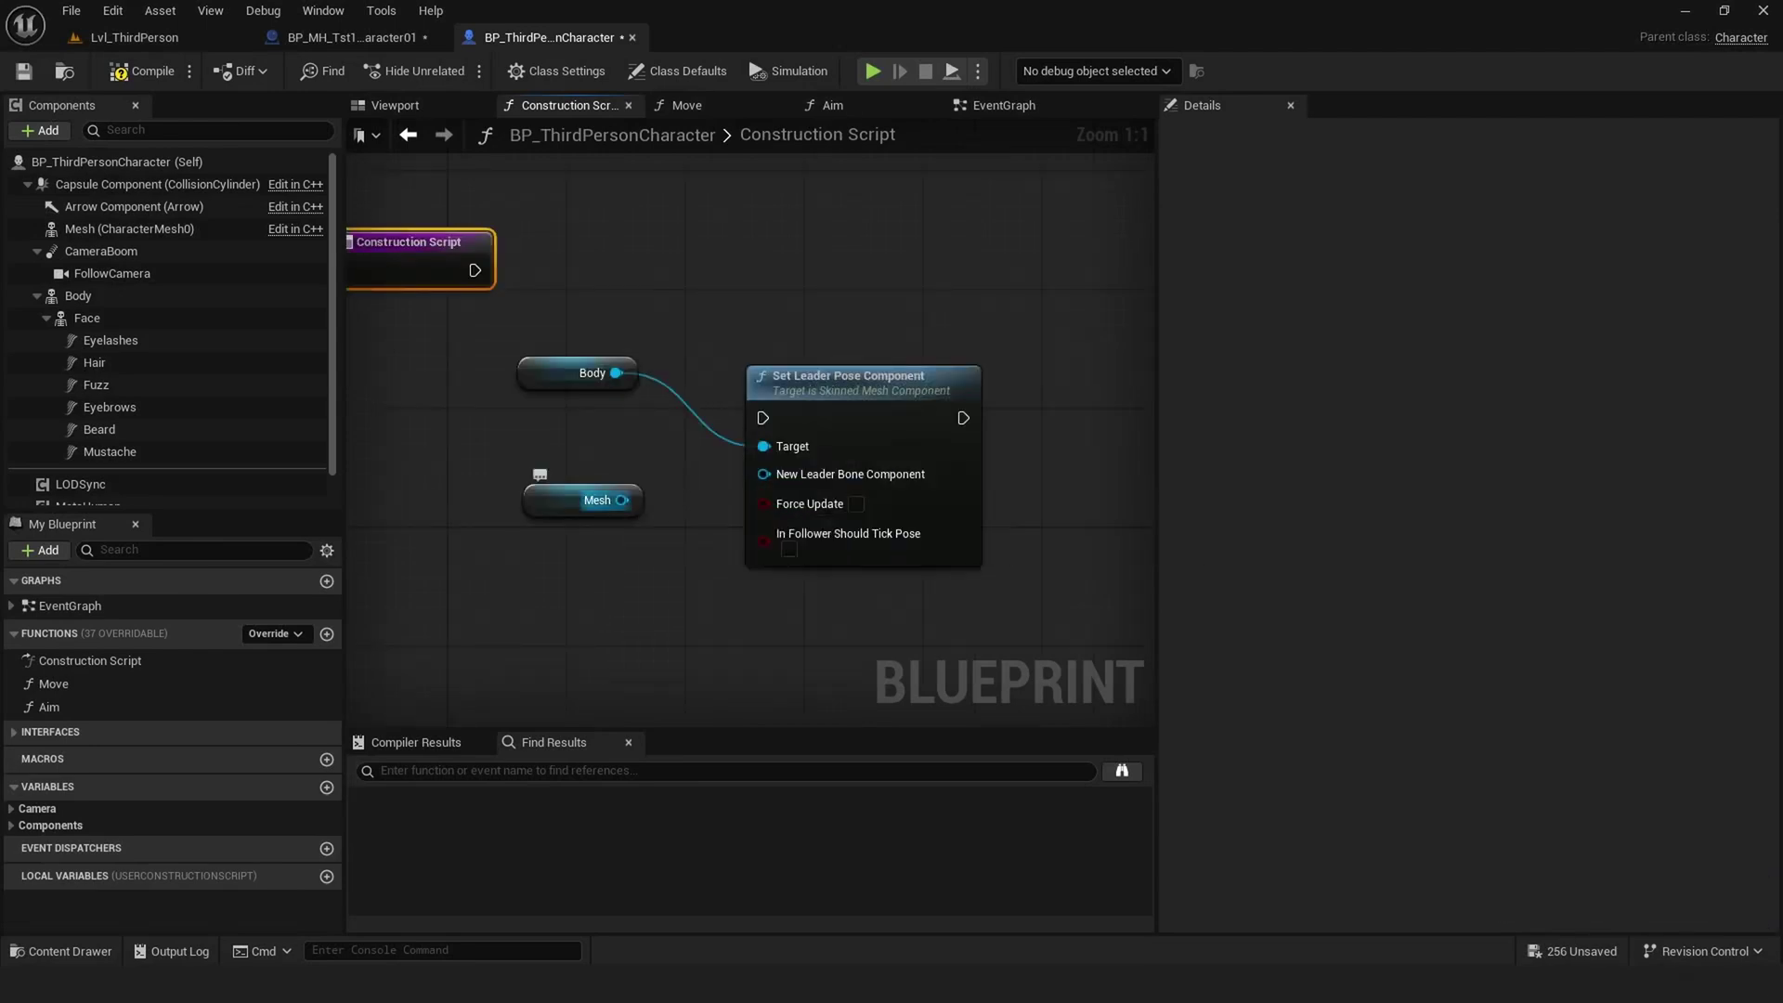
Wire Mesh as New Leader Bone Component, Body and Face to Target, and connect the exec.
left_click_drag(594, 500, 595, 440)
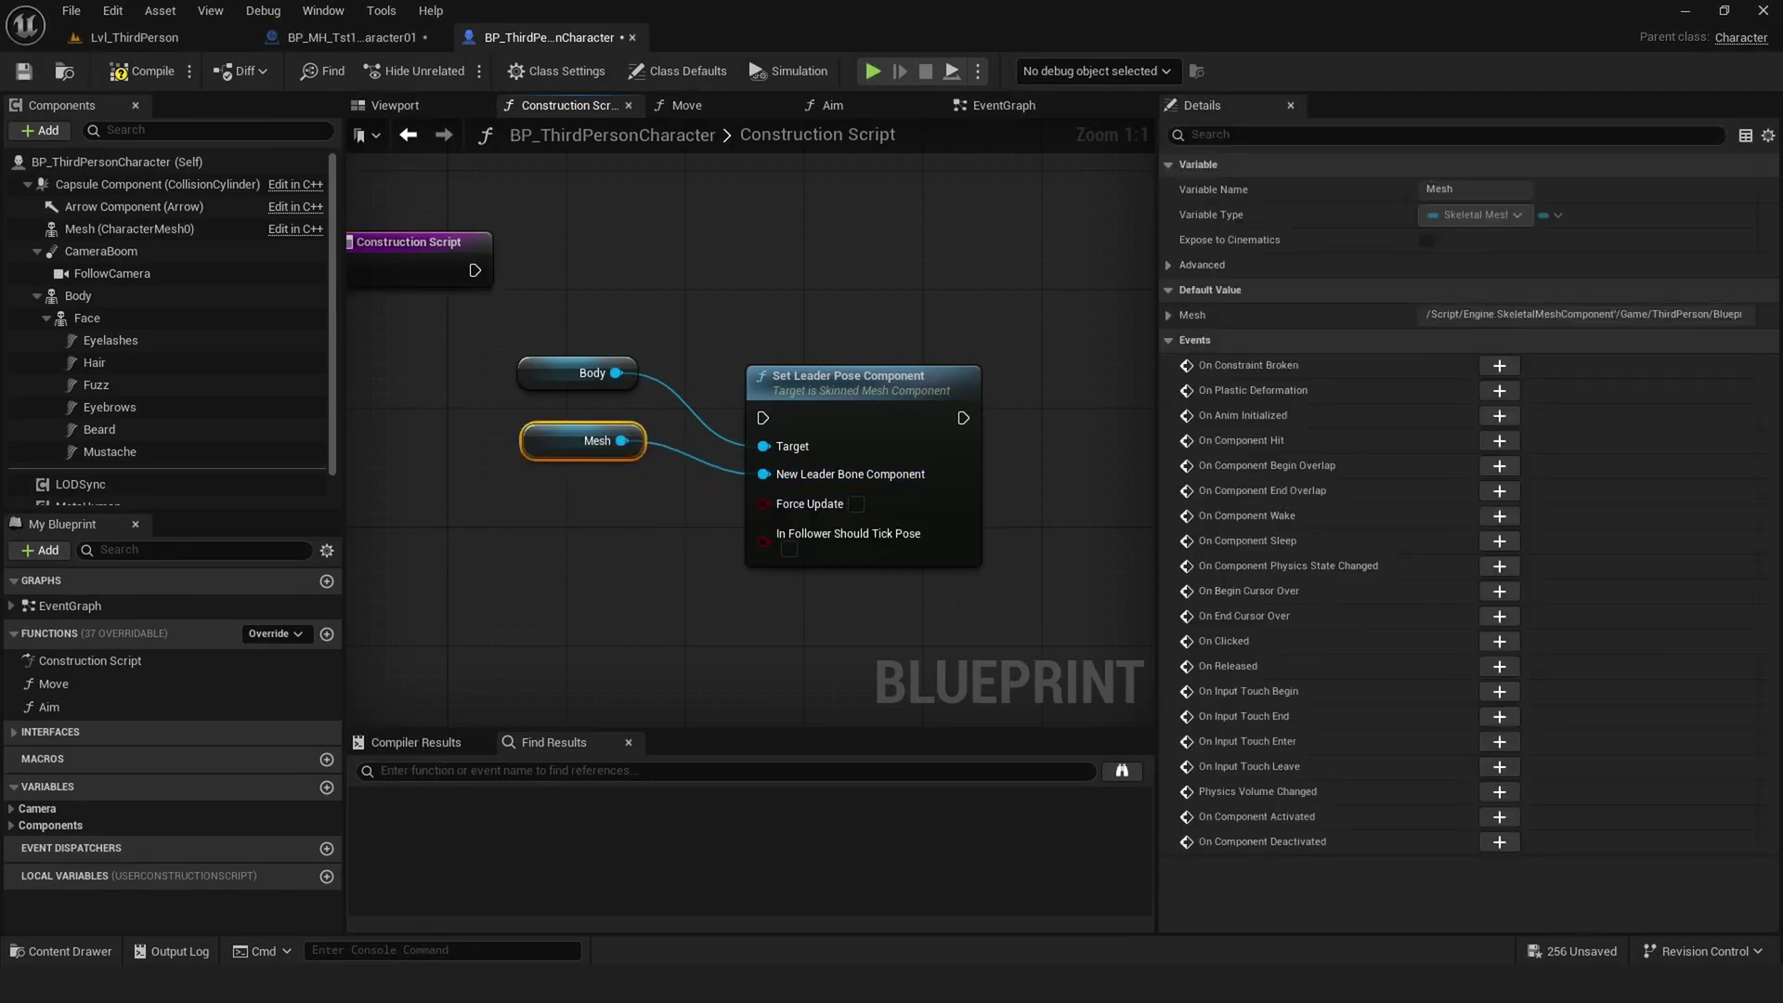
left_click_drag(864, 376, 908, 226)
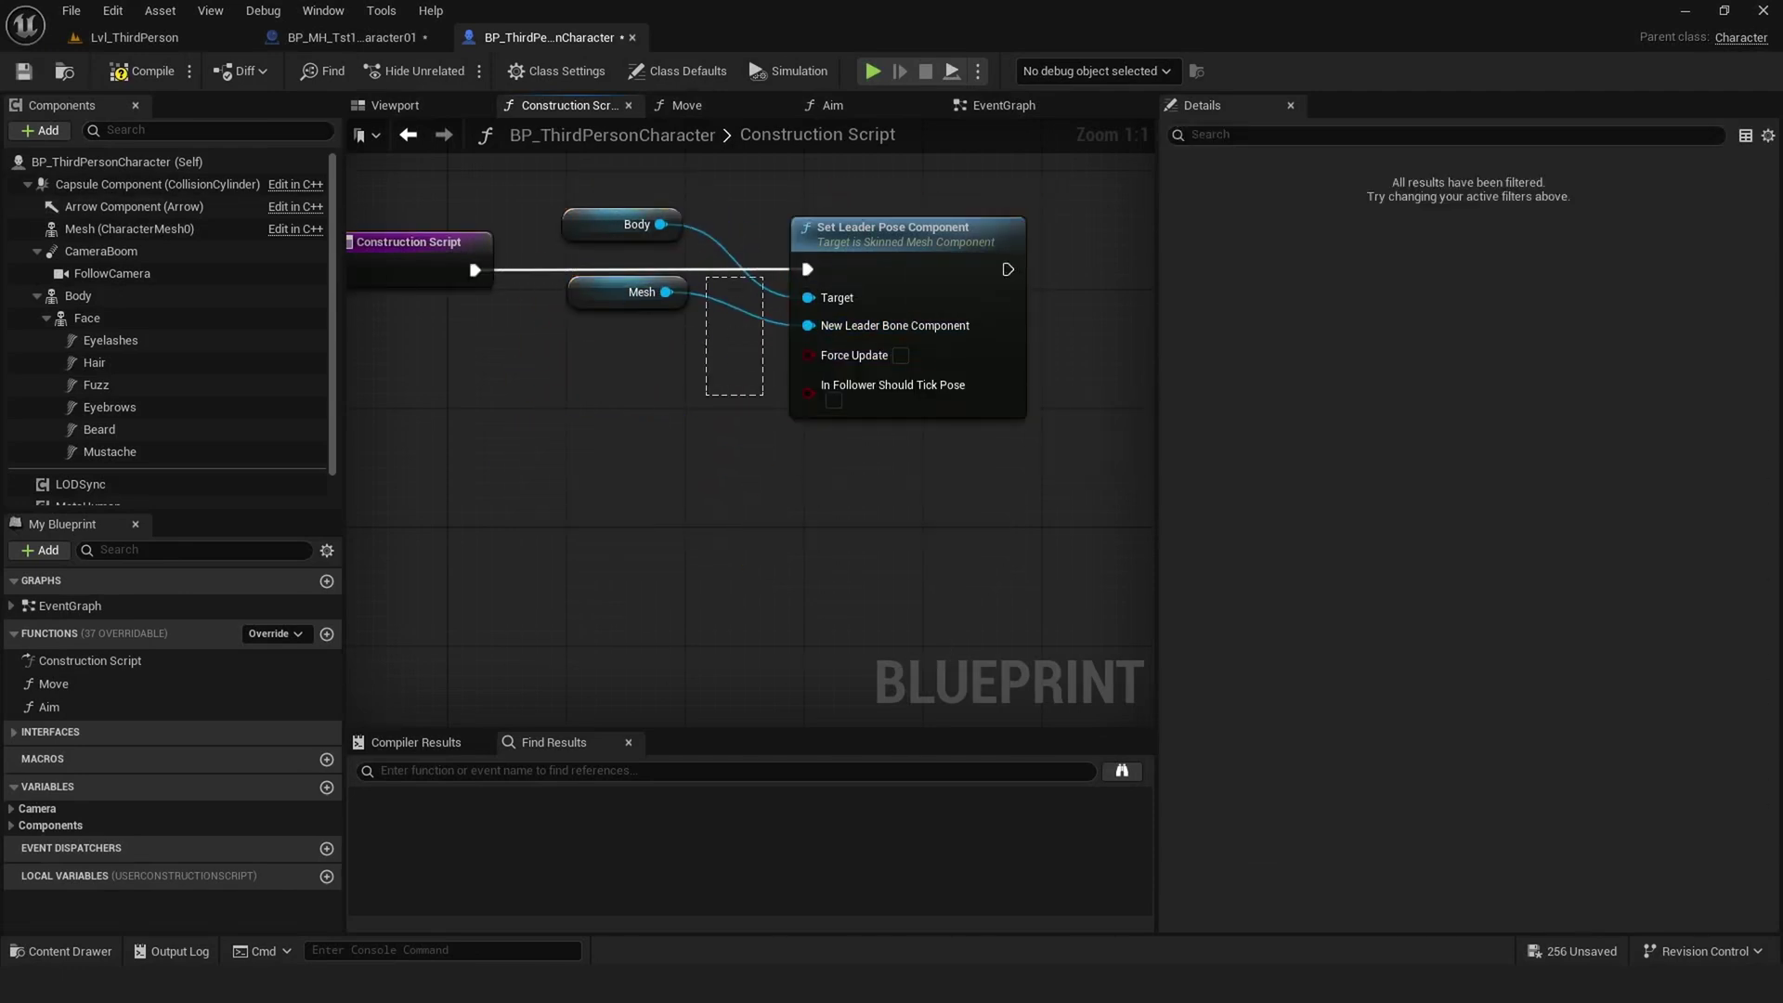
left_click_drag(604, 270, 604, 336)
mouse_move(87, 318)
left_mouse_down()
mouse_move(609, 511)
mouse_move(832, 311)
left_mouse_up()
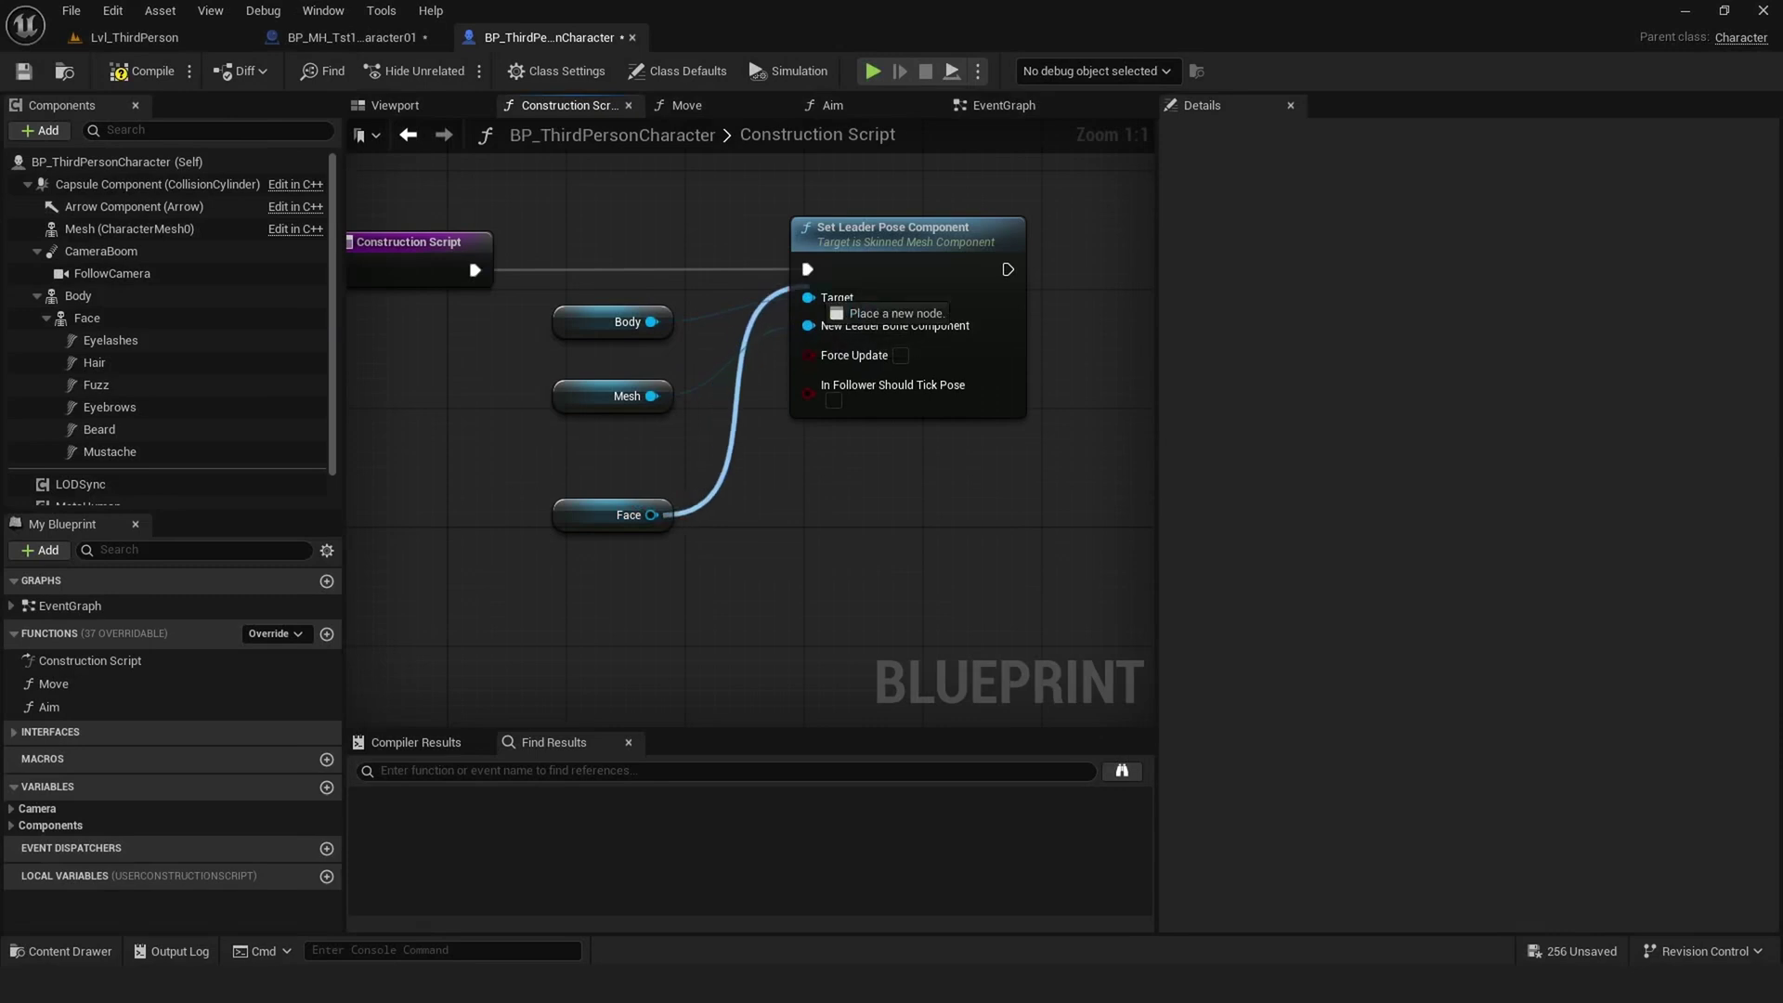
left_click_drag(627, 396, 752, 618)
left_click_drag(628, 514, 629, 366)
left_click_drag(753, 618, 627, 455)
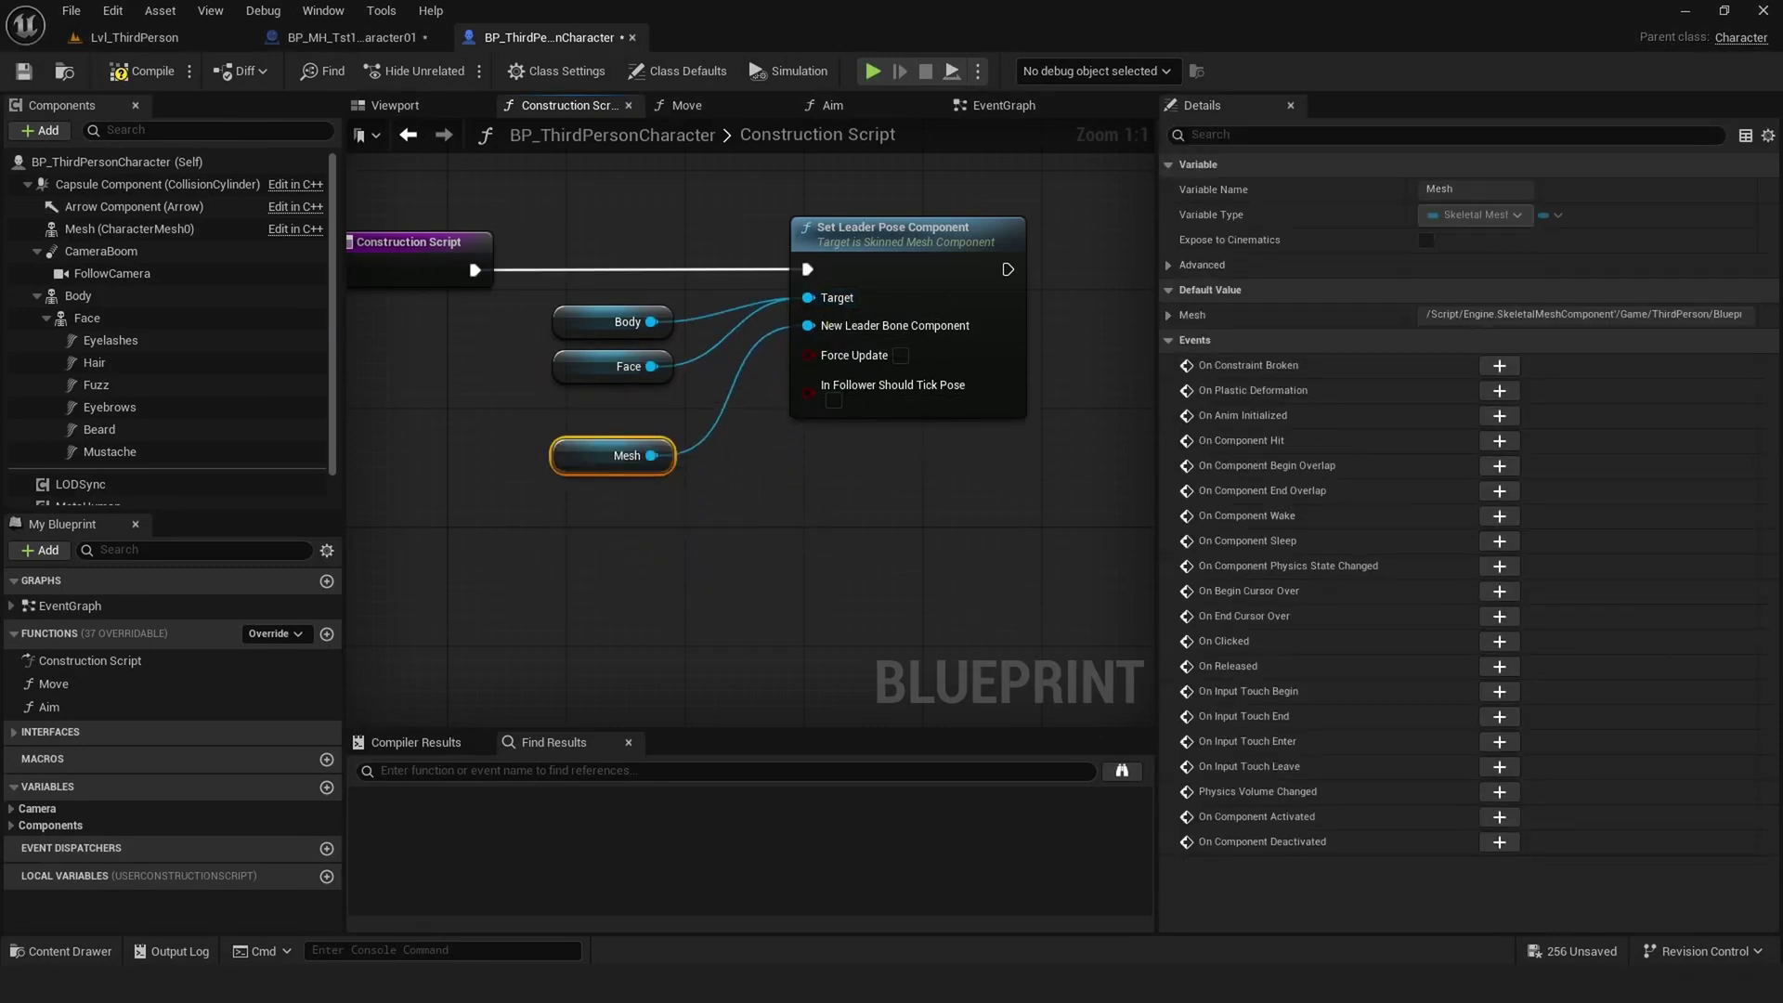
Uncheck Visible on the default Mesh (CharacterMesh0), then compile and play with Alt+P.
left_click(395, 105)
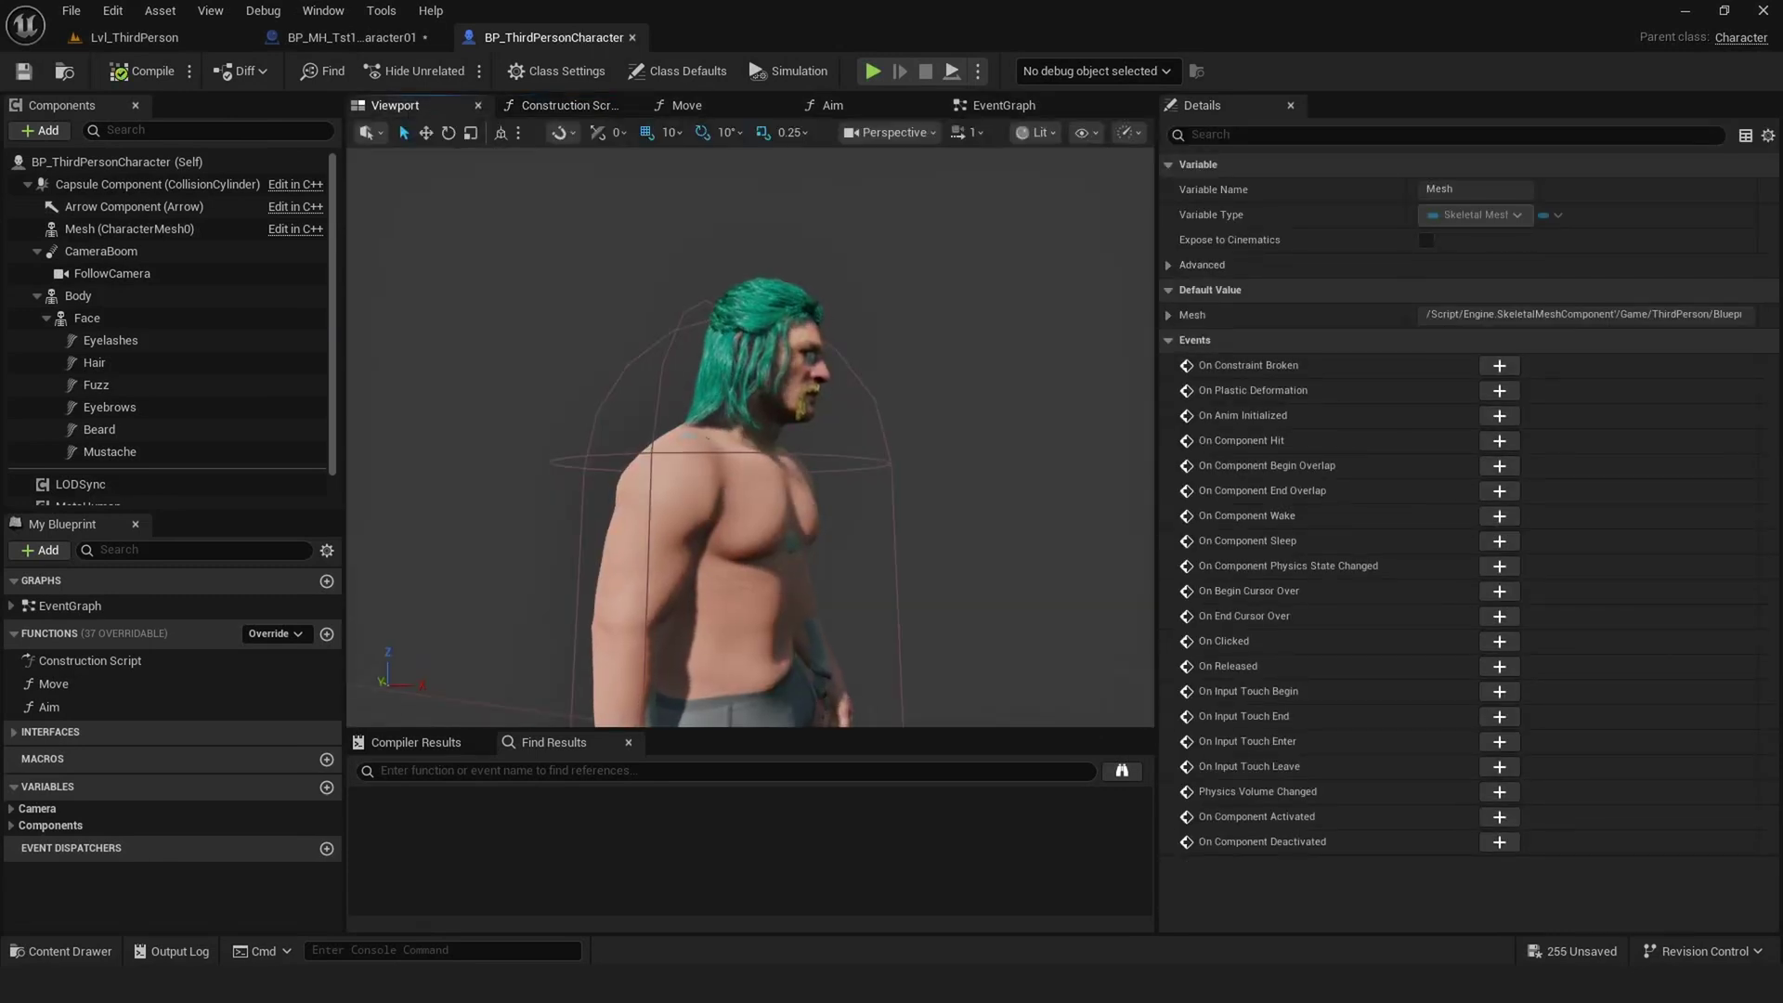
left_click(130, 229)
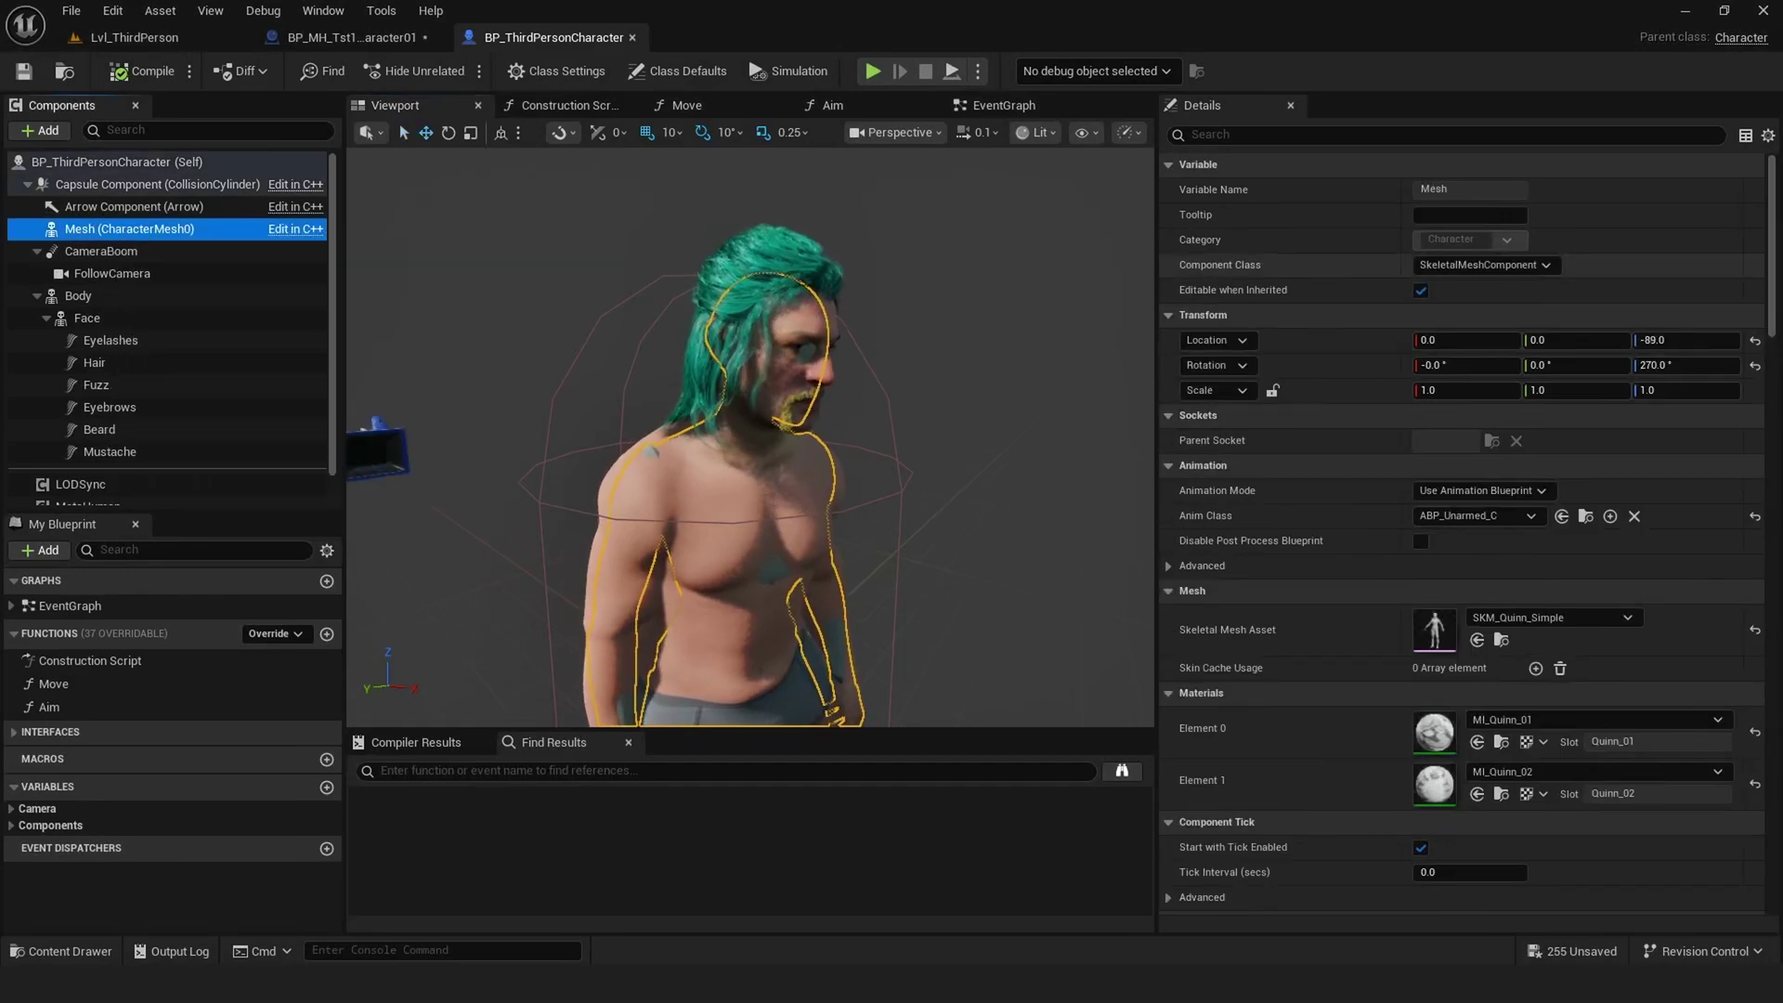
left_click(1394, 134)
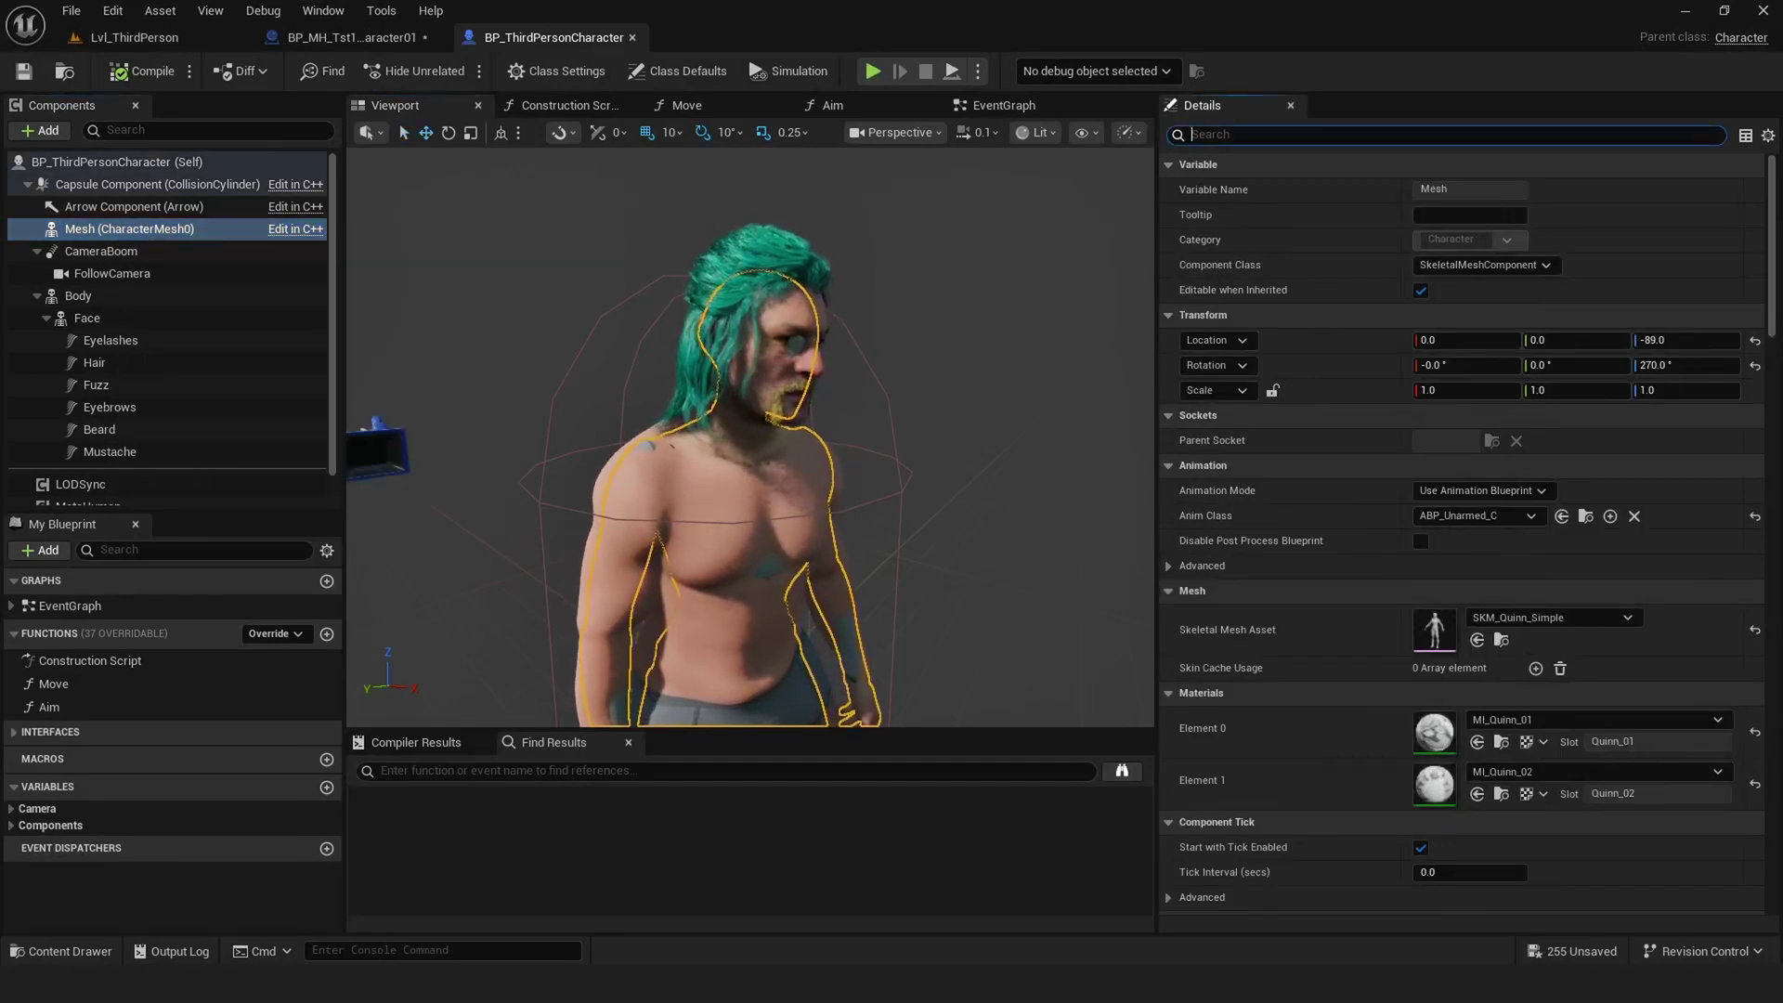
type("visi")
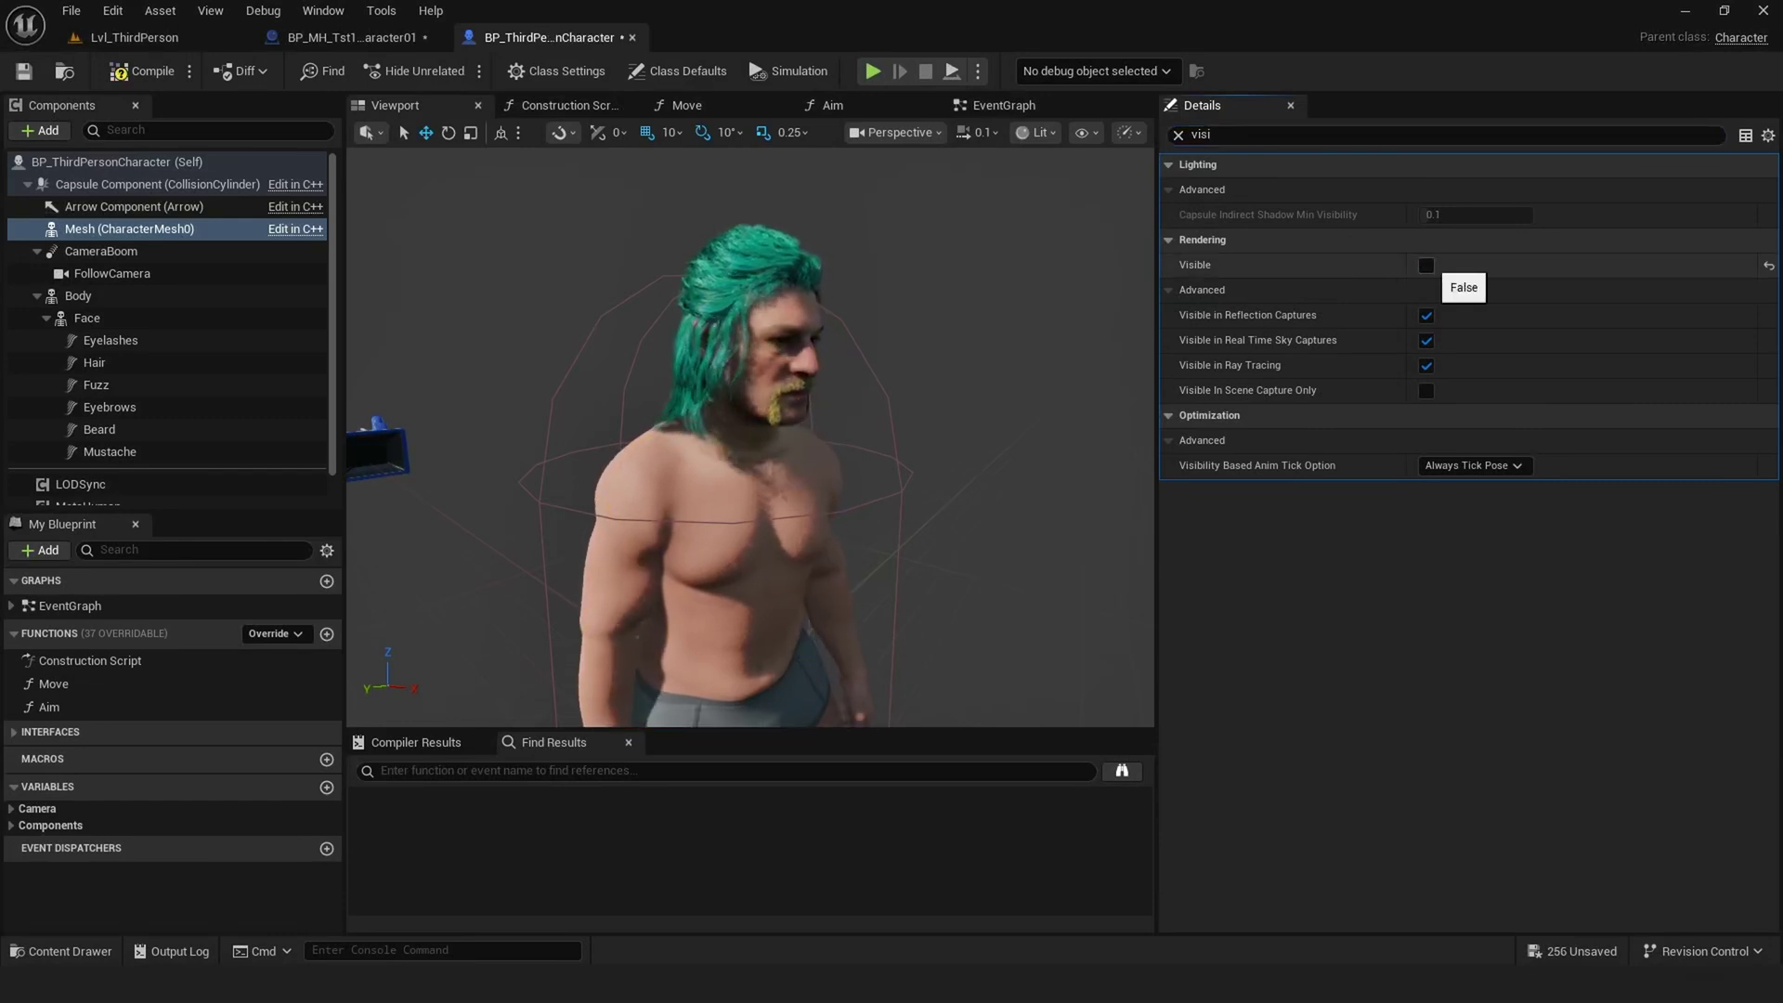
left_click(1426, 265)
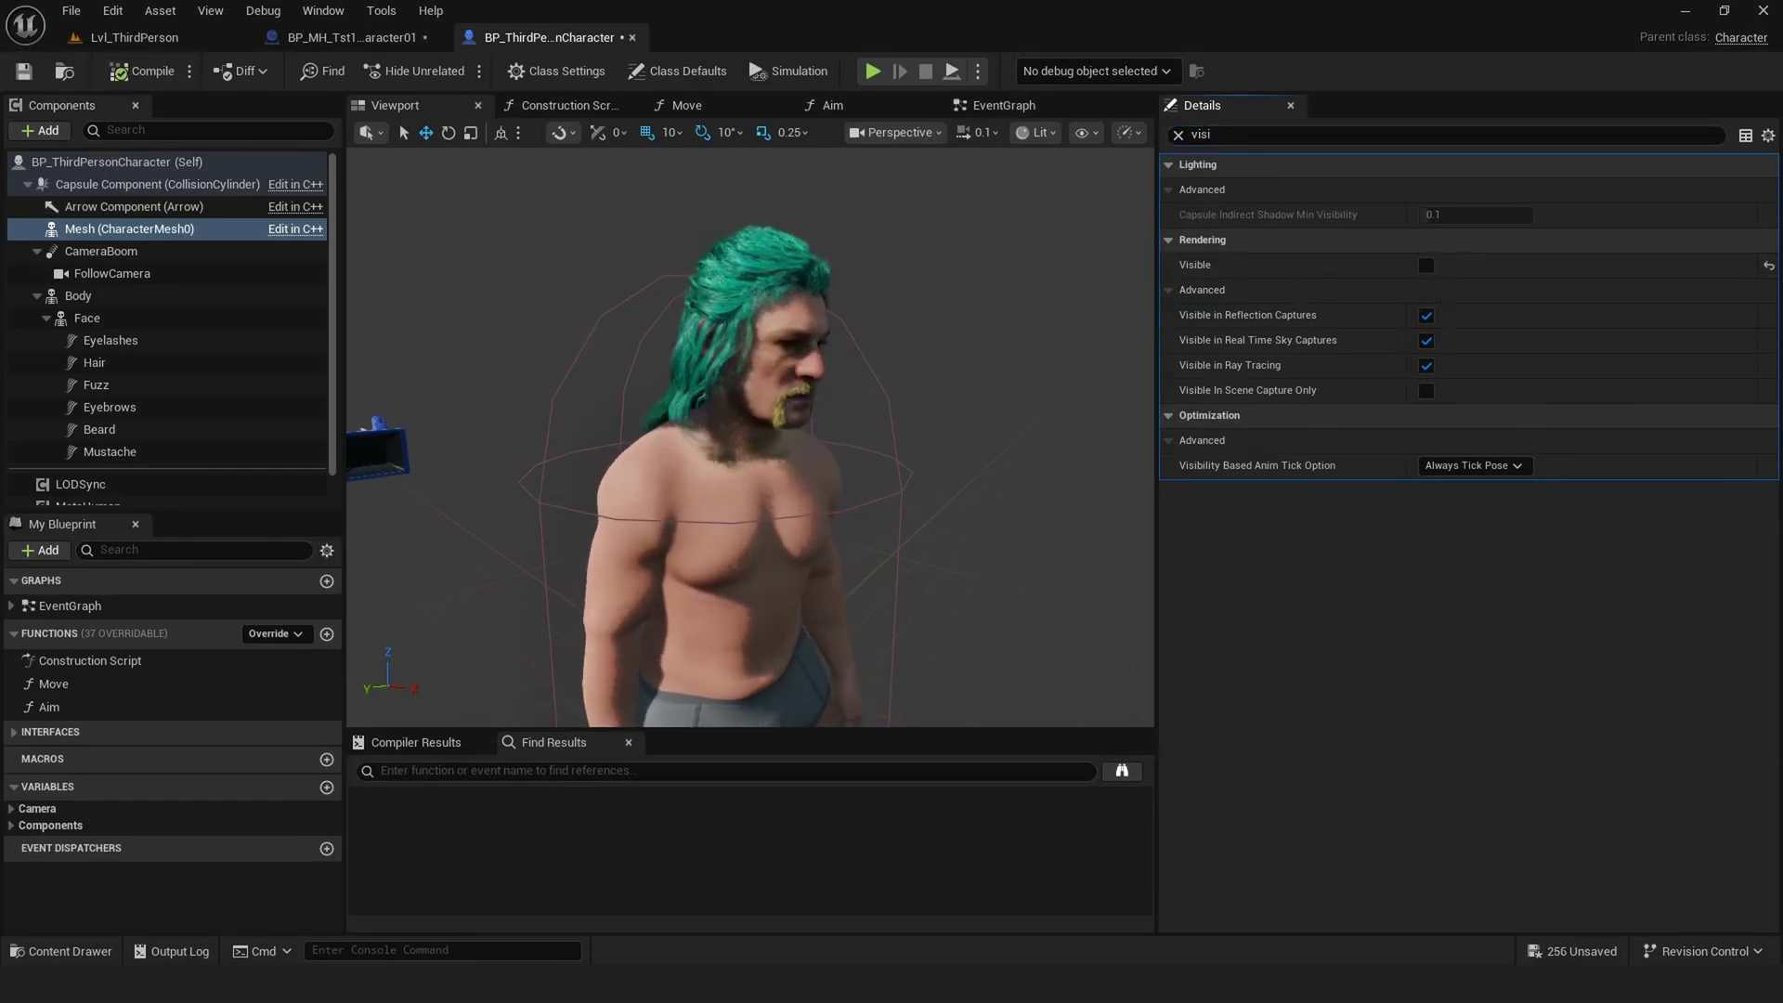
key("alt+p")
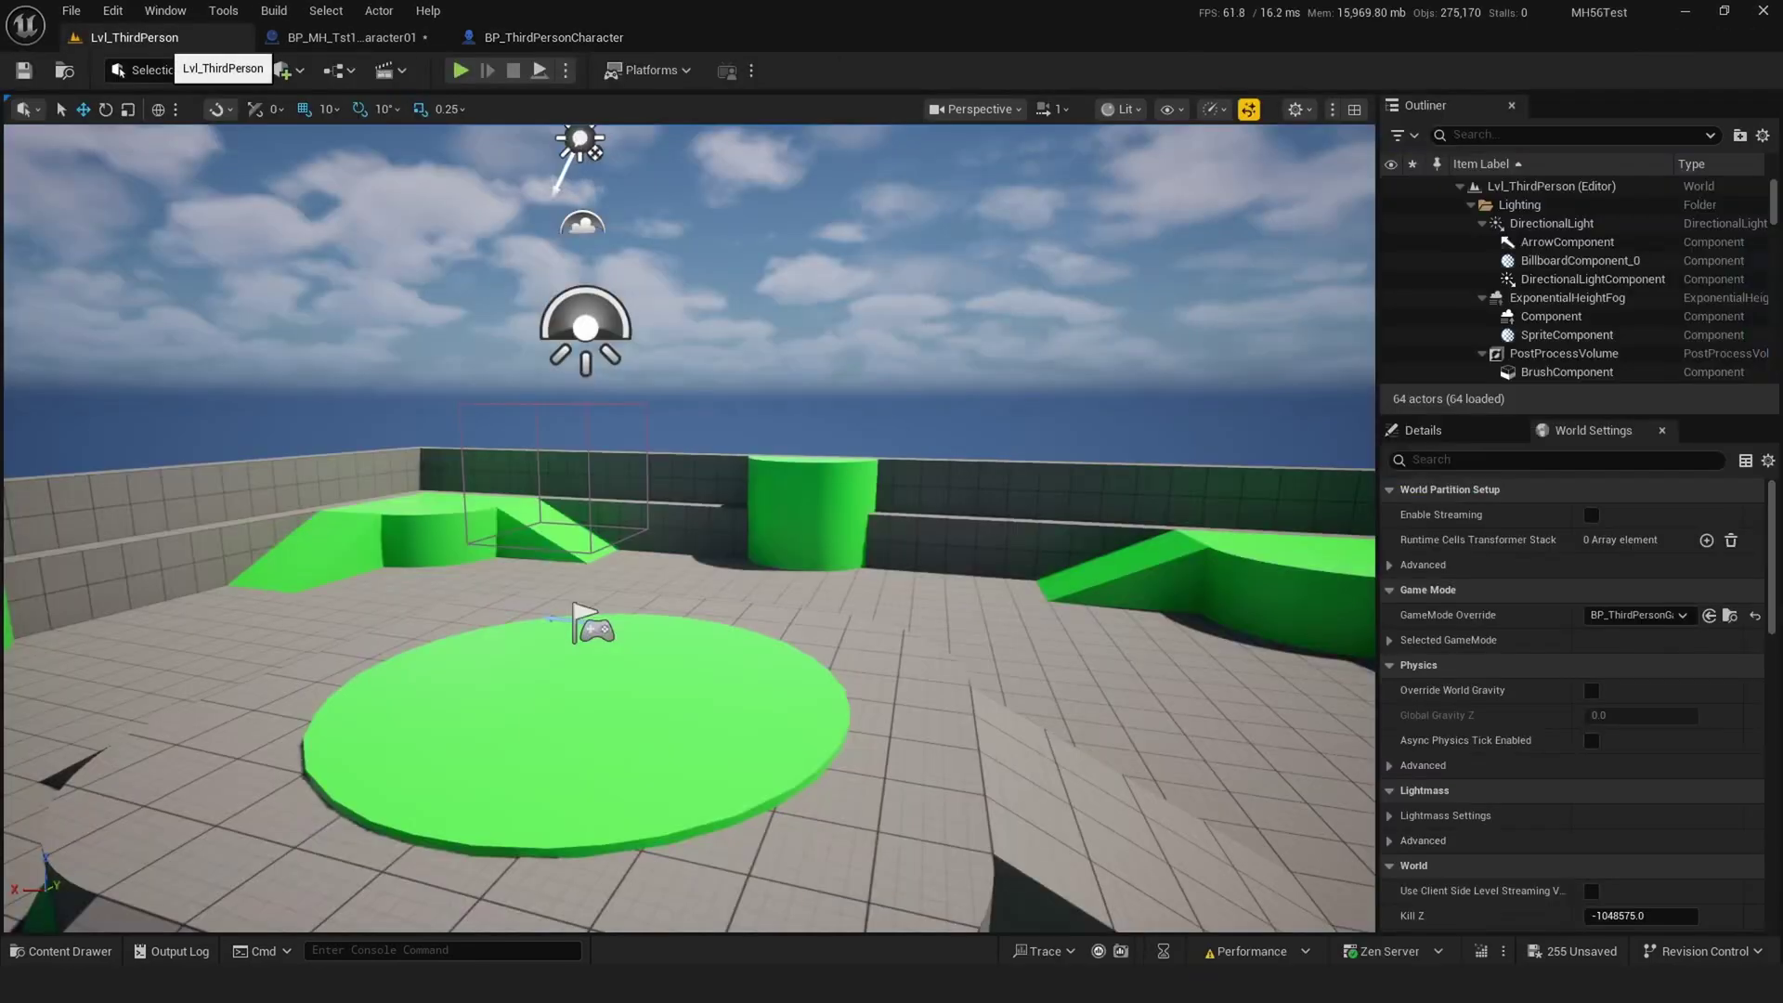
Test-walk the character around the green disc and grey floor with WASD, then stop.
key("a")
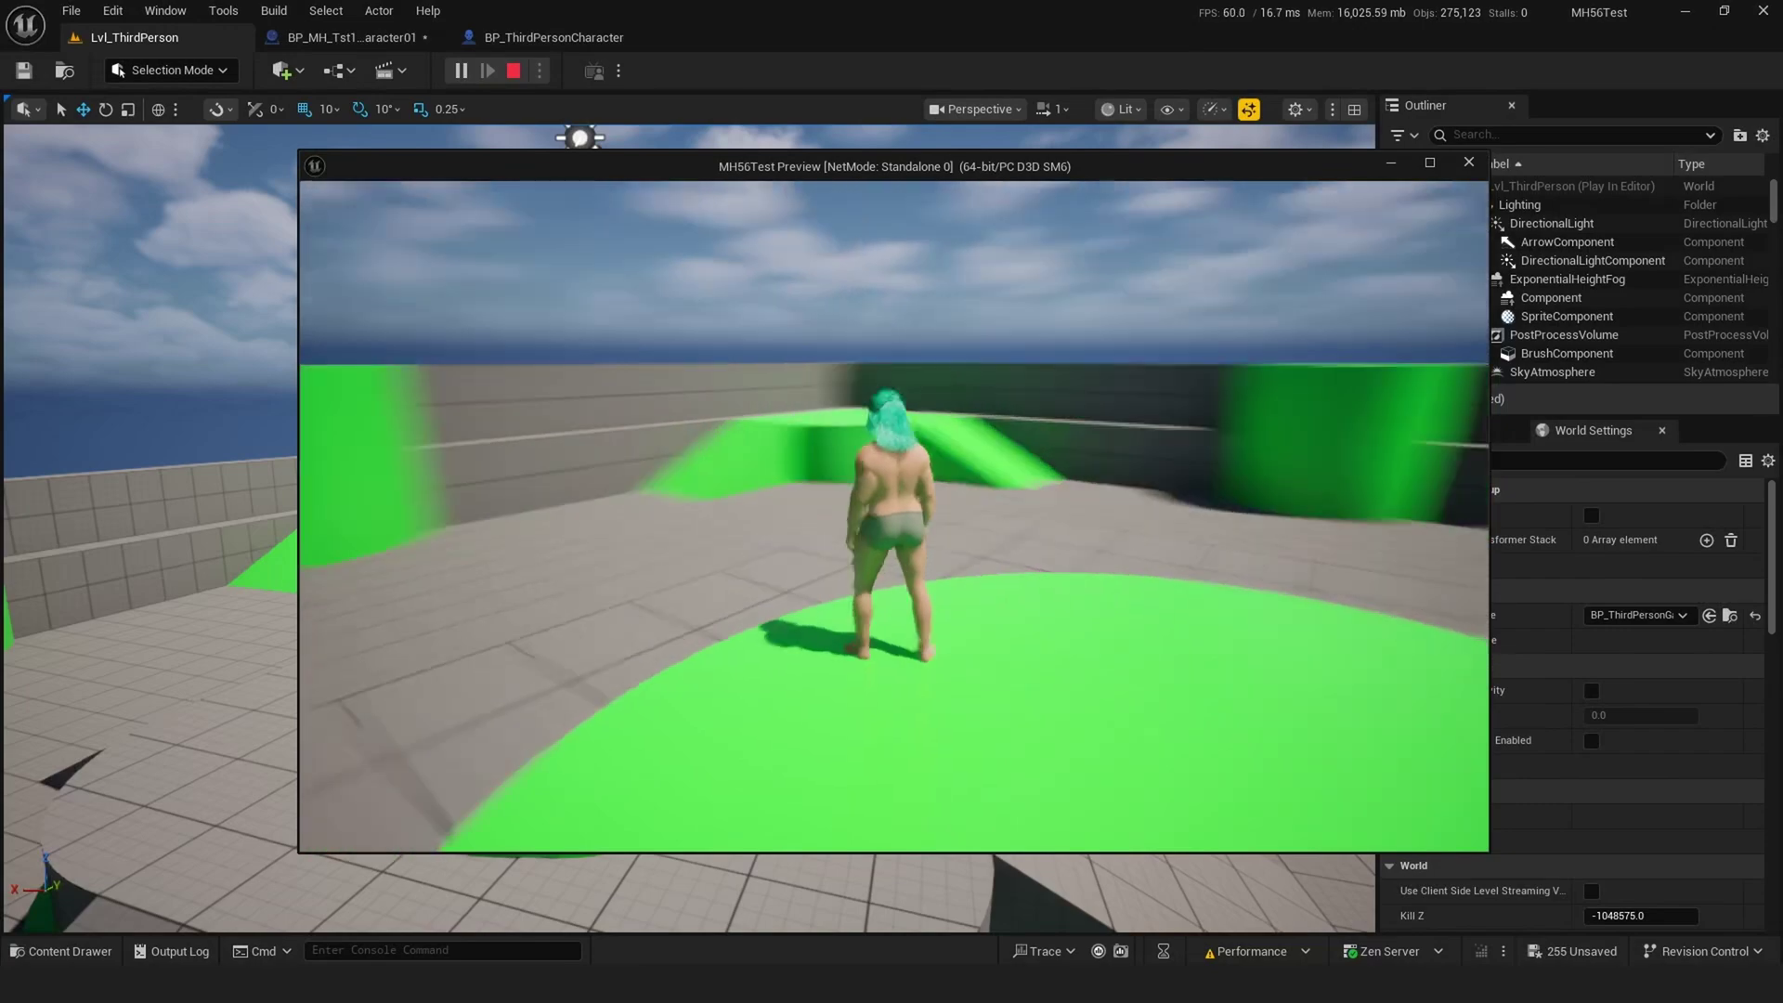
key("d")
key("w")
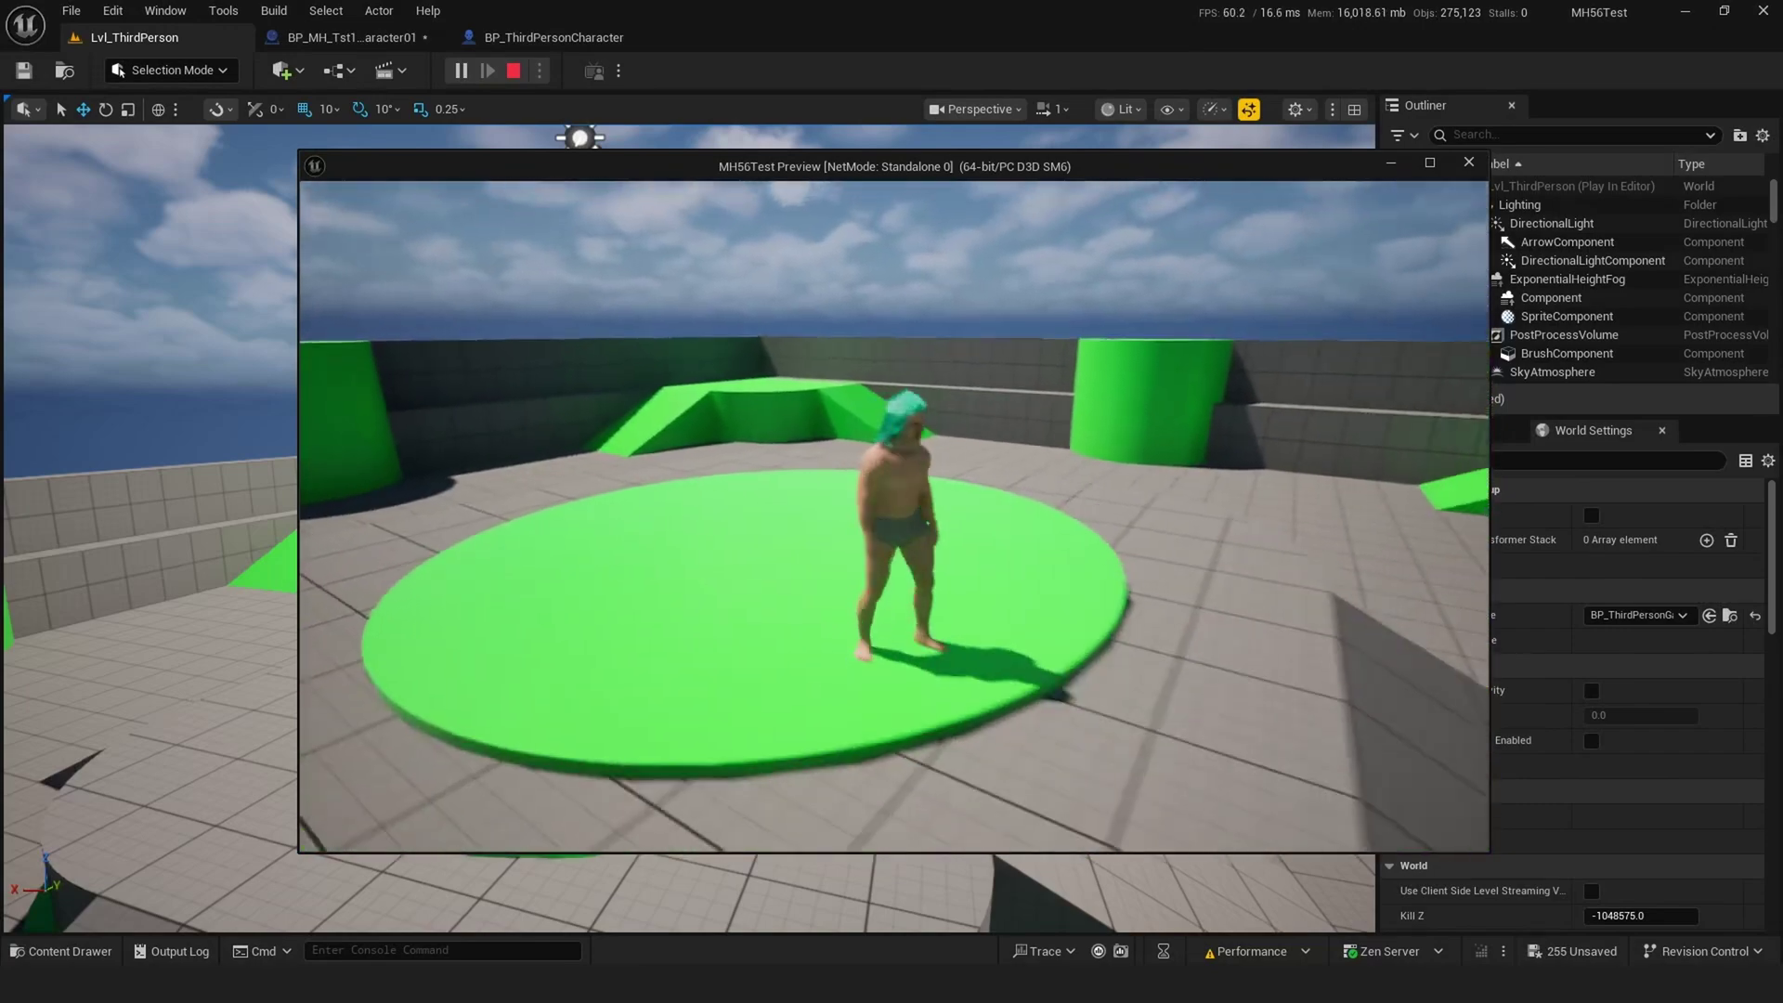
key("d")
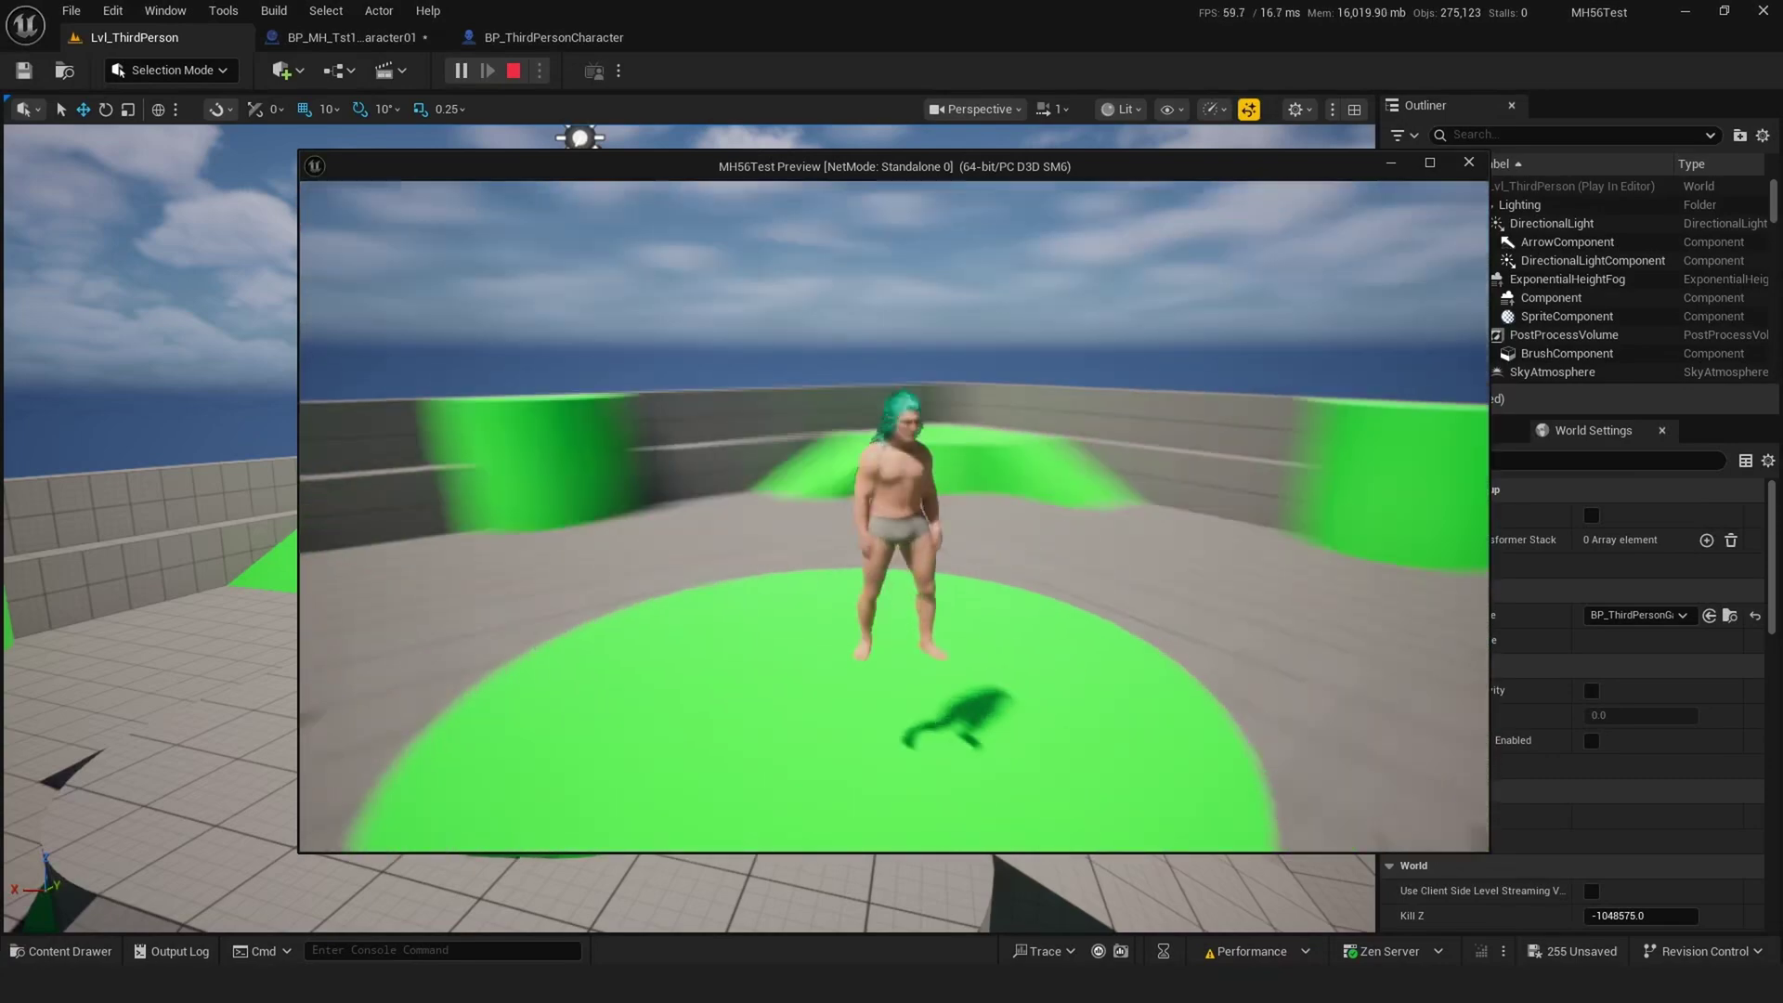
key("d")
key("s")
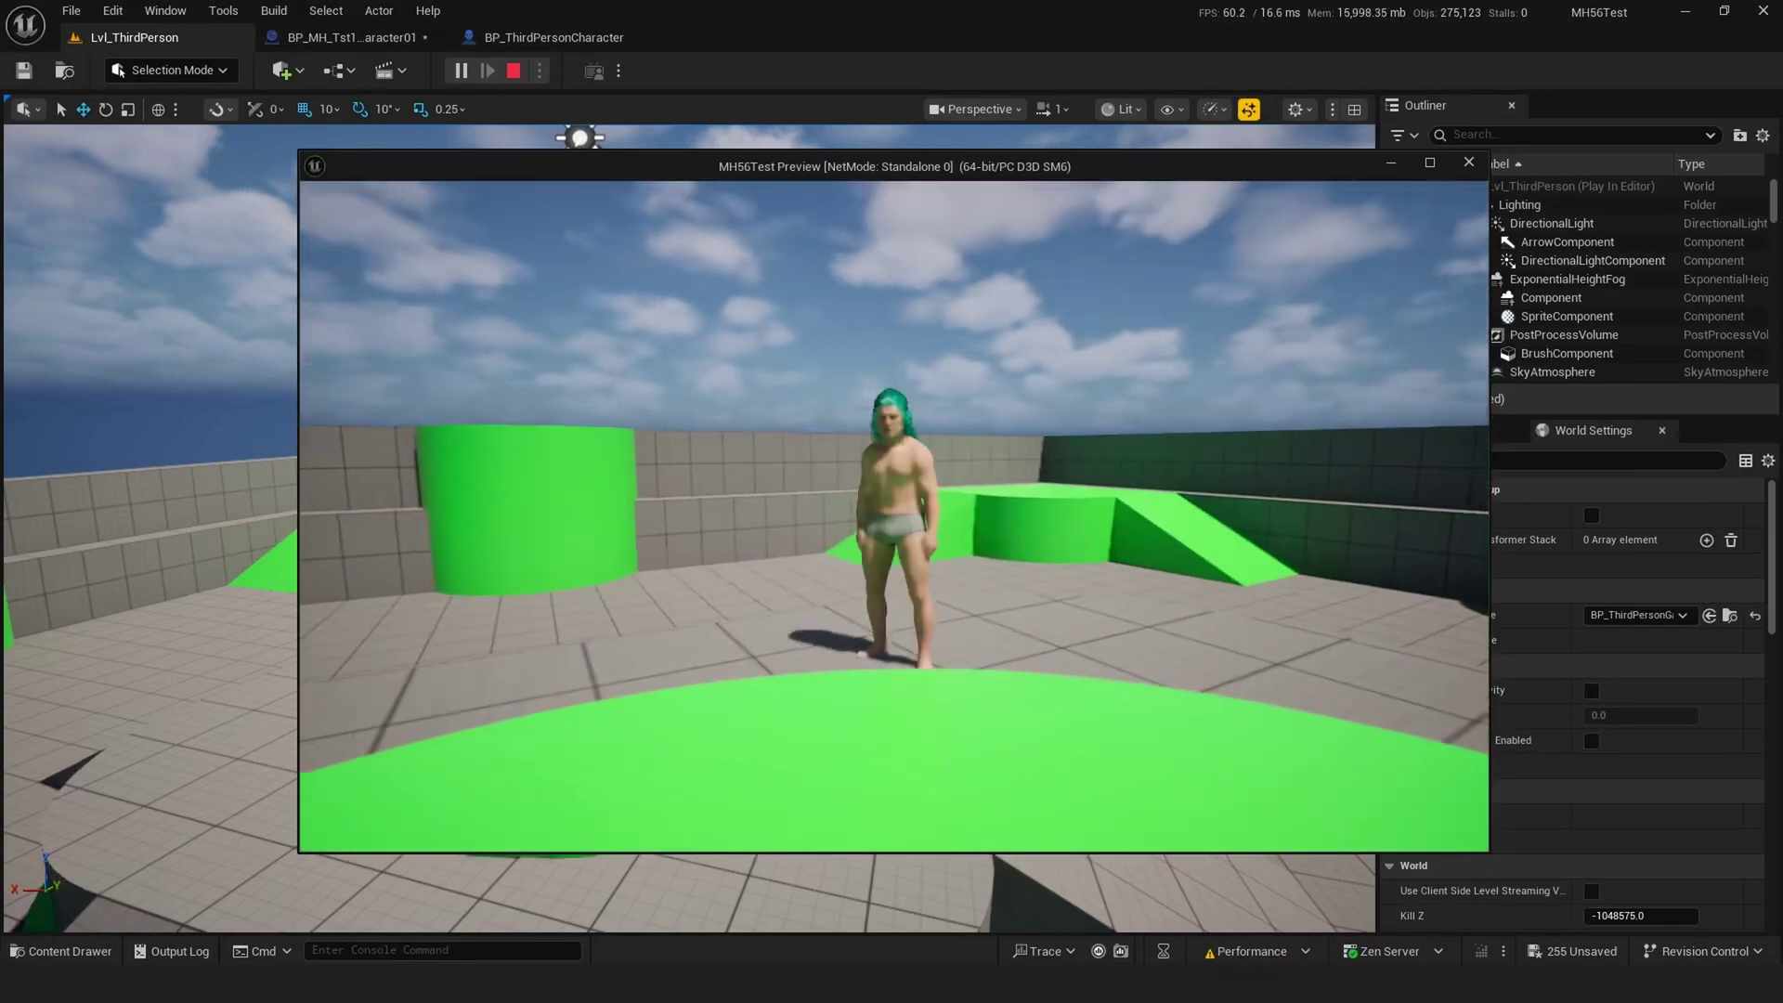
key("Escape")
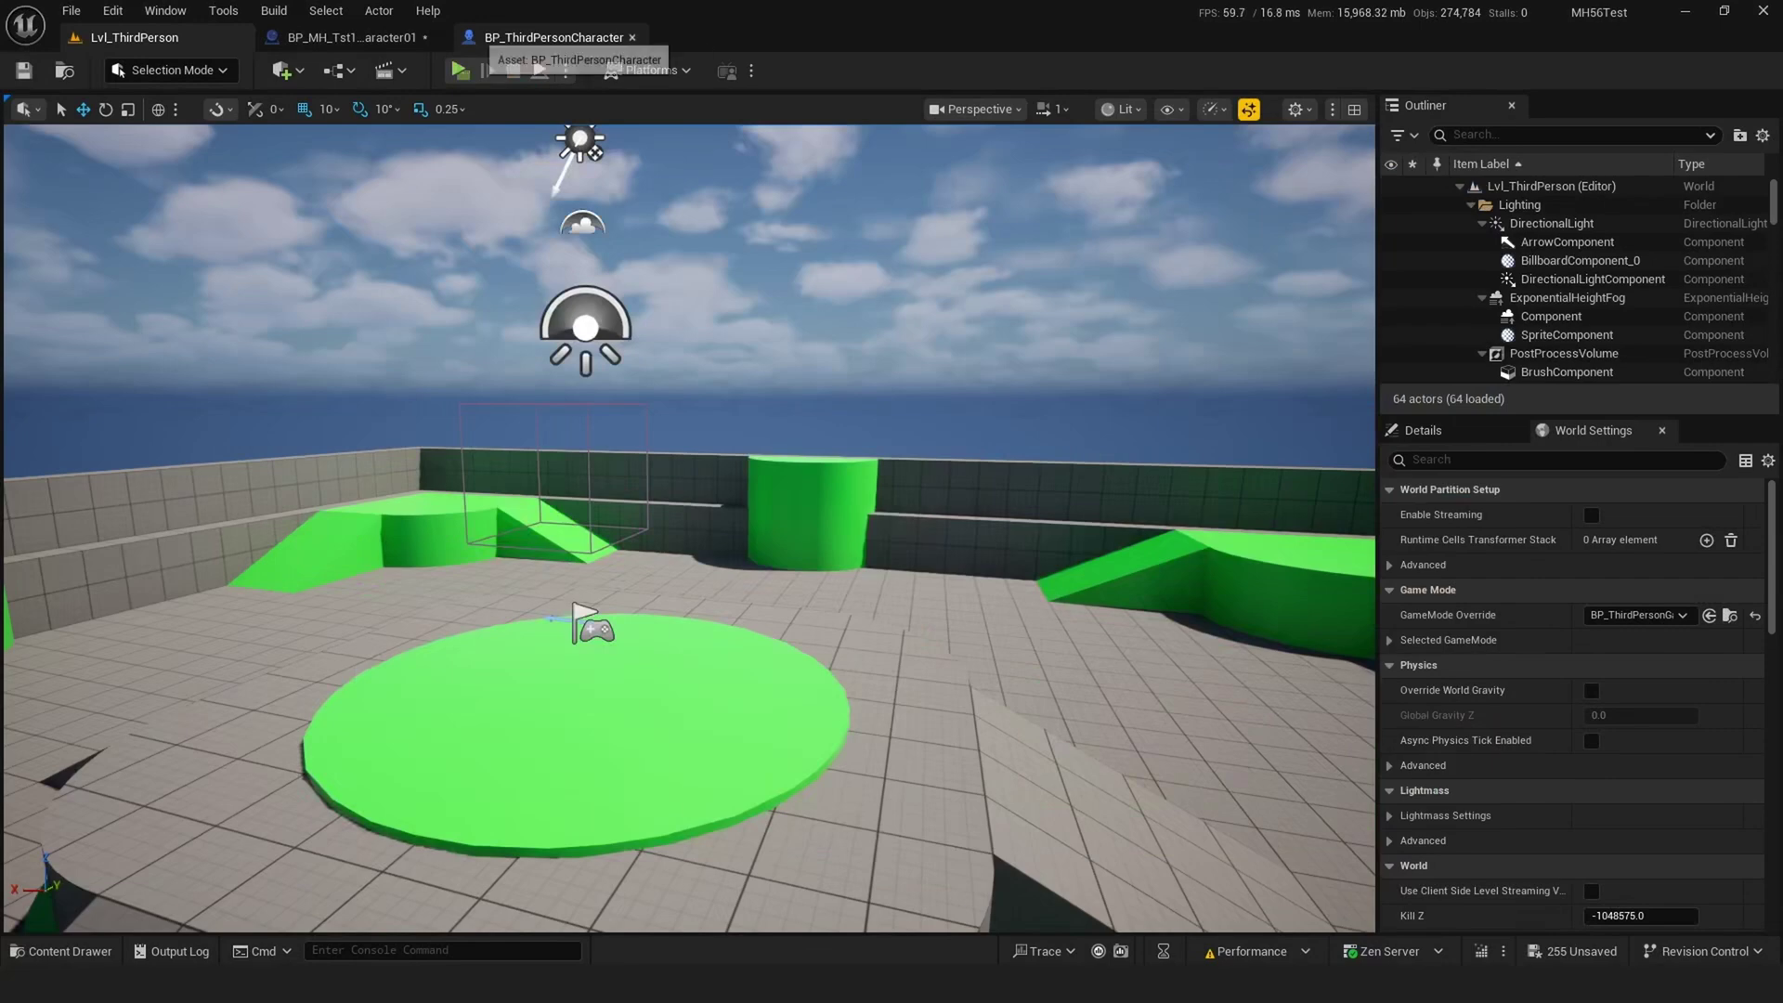
Set the Mesh's Visibility Based Anim Tick Option to Always Tick Pose and Refresh Bones and compile.
left_click(554, 38)
left_click(1472, 466)
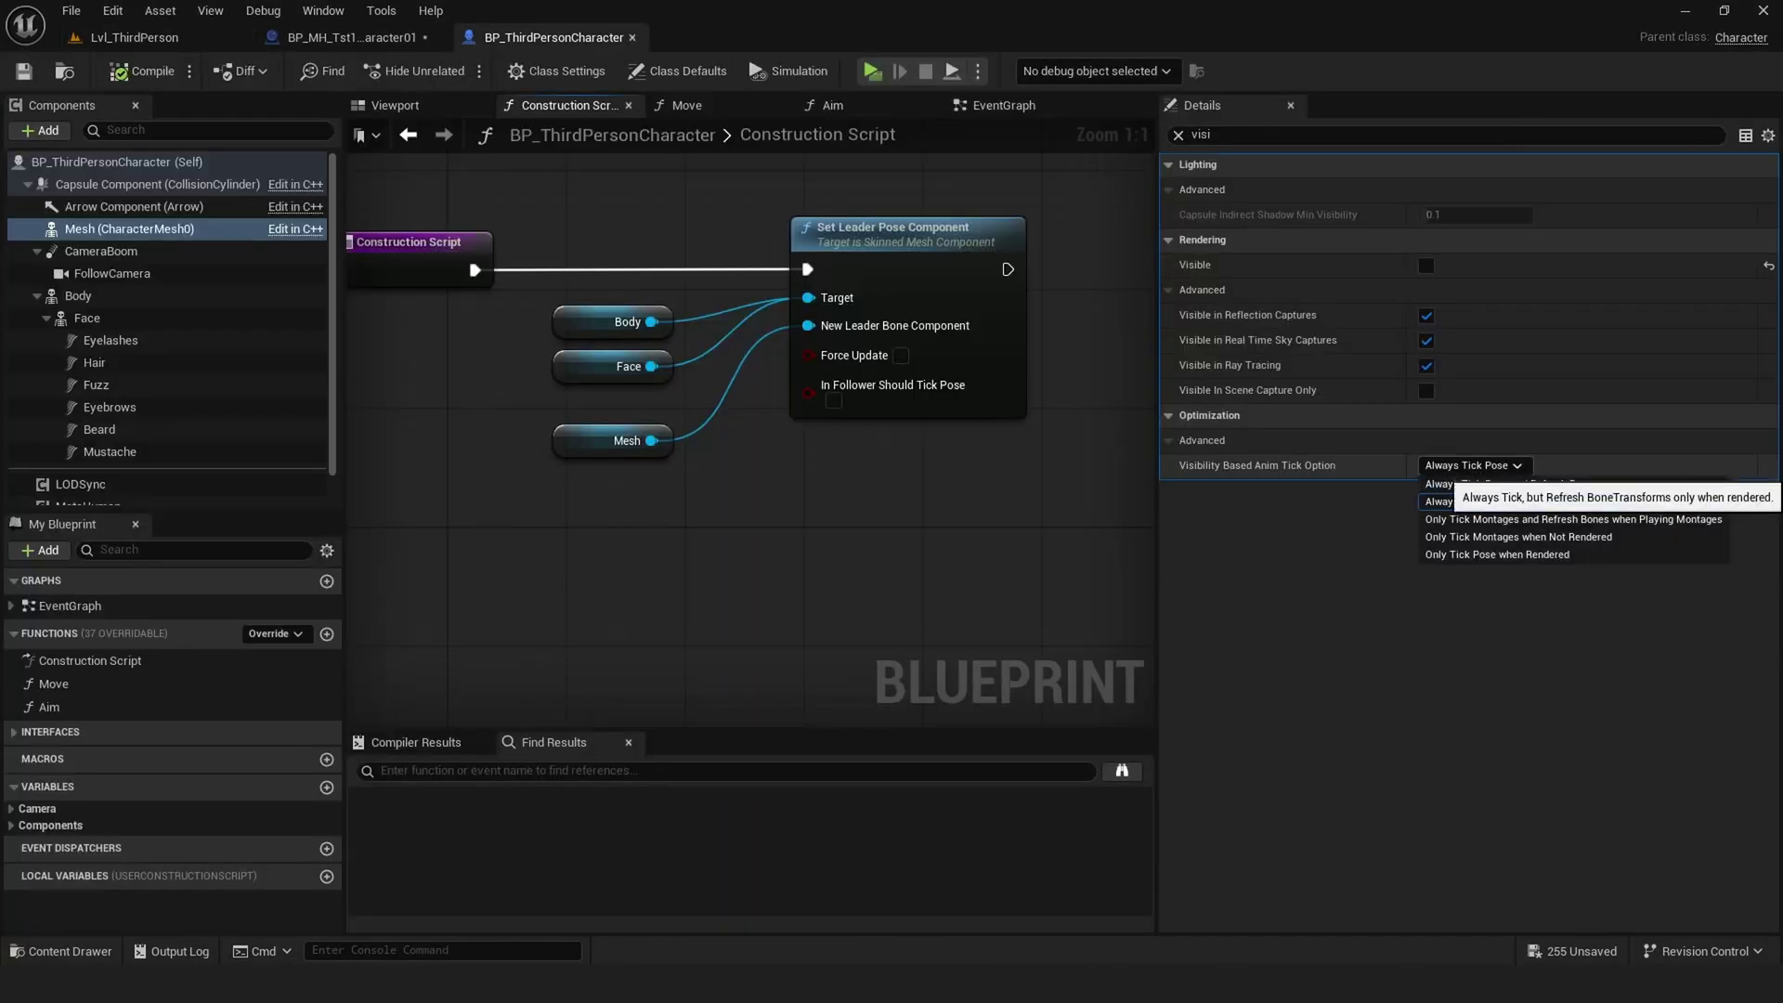
left_click(1442, 501)
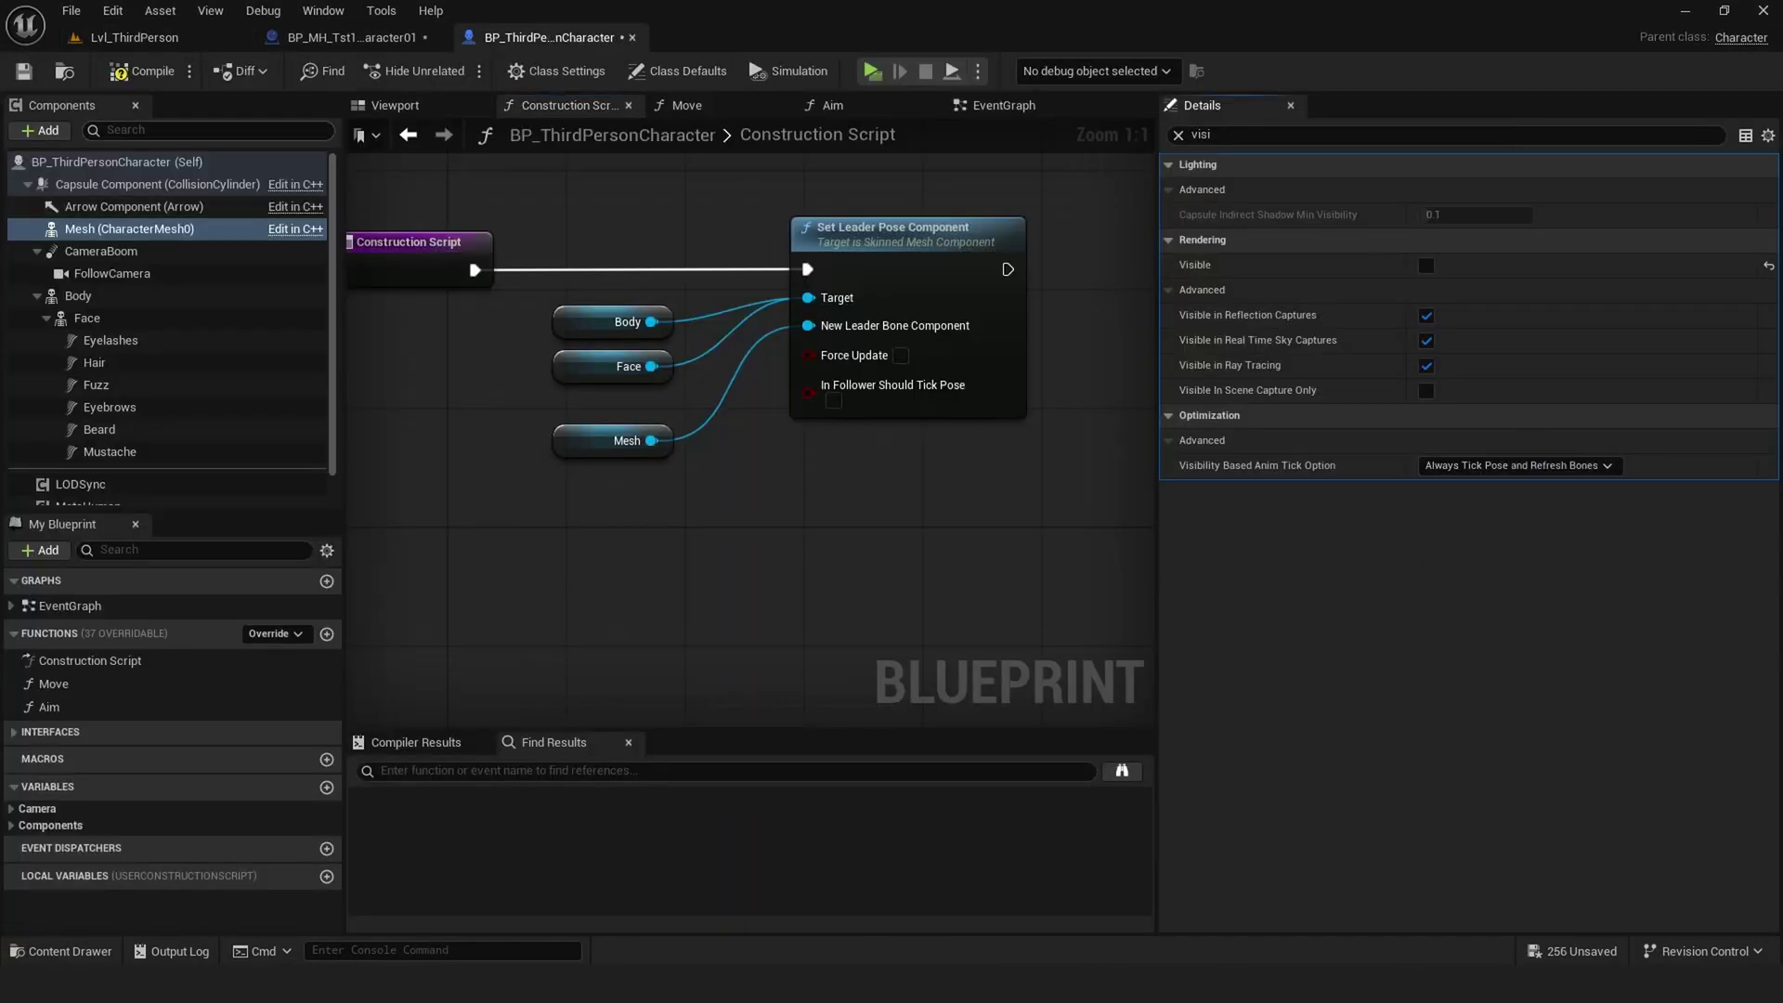
left_click(139, 71)
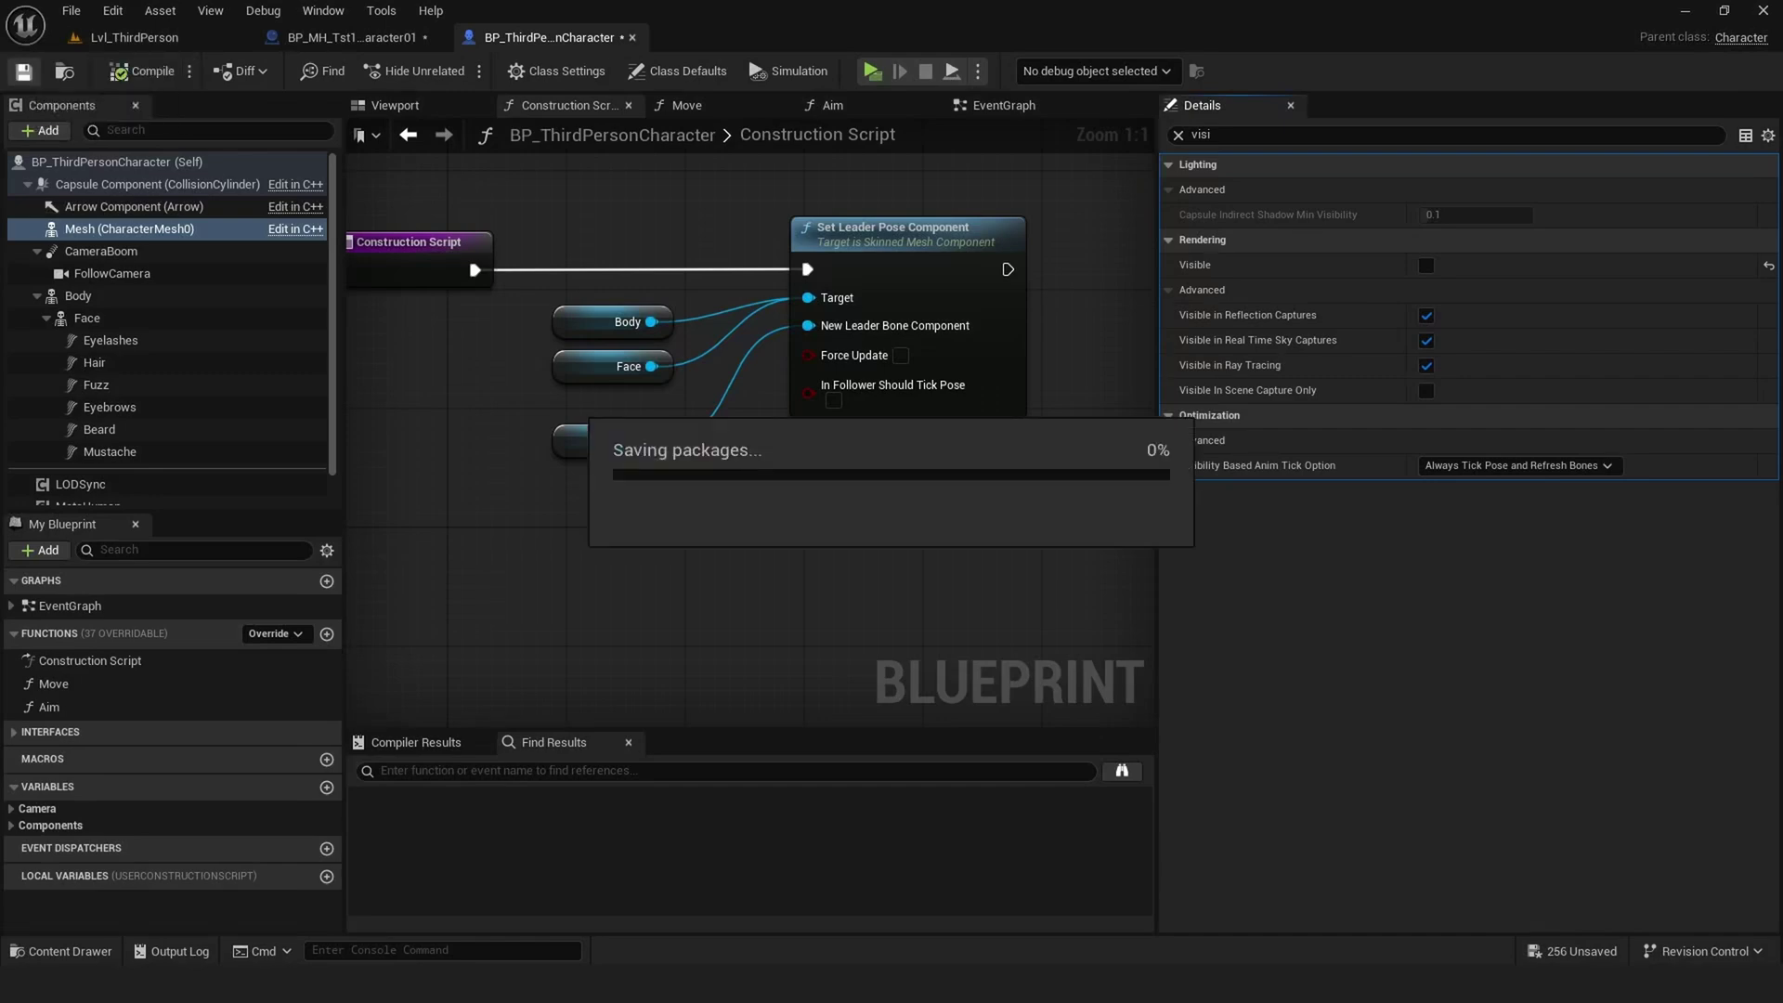
left_click(167, 38)
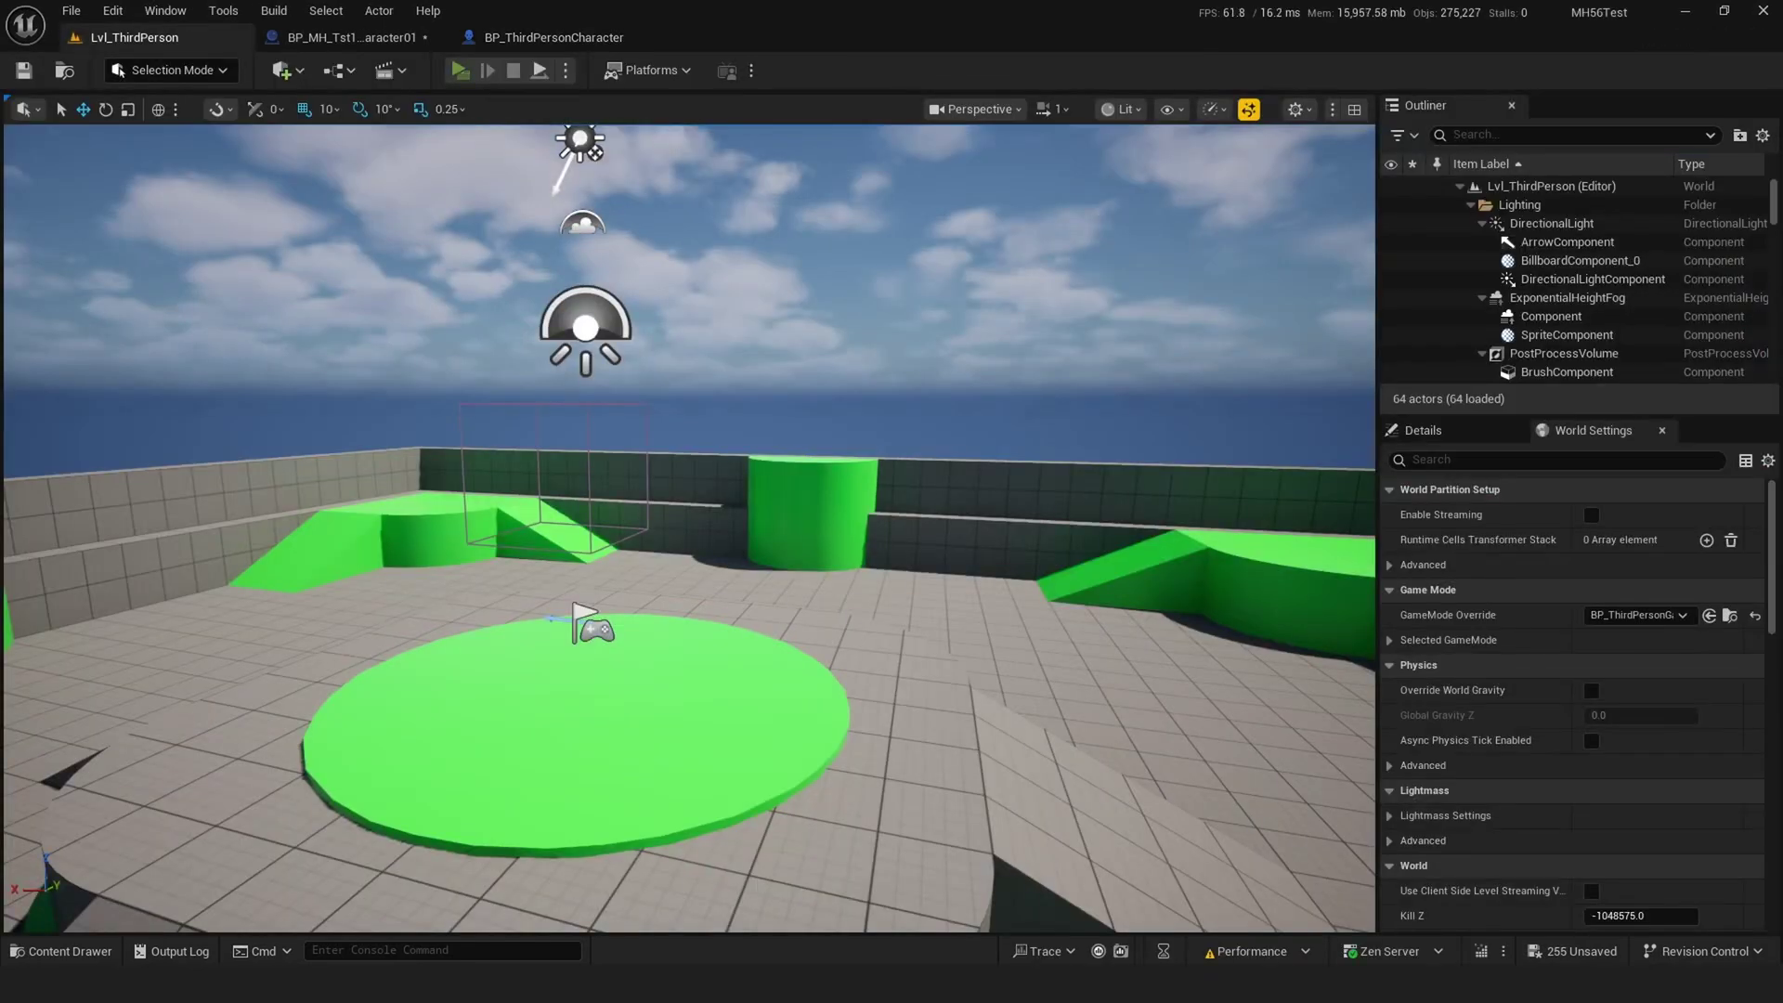
Play the level, running the MetaHuman forward, jumping twice, and orbiting the camera.
key("alt+p")
key("w")
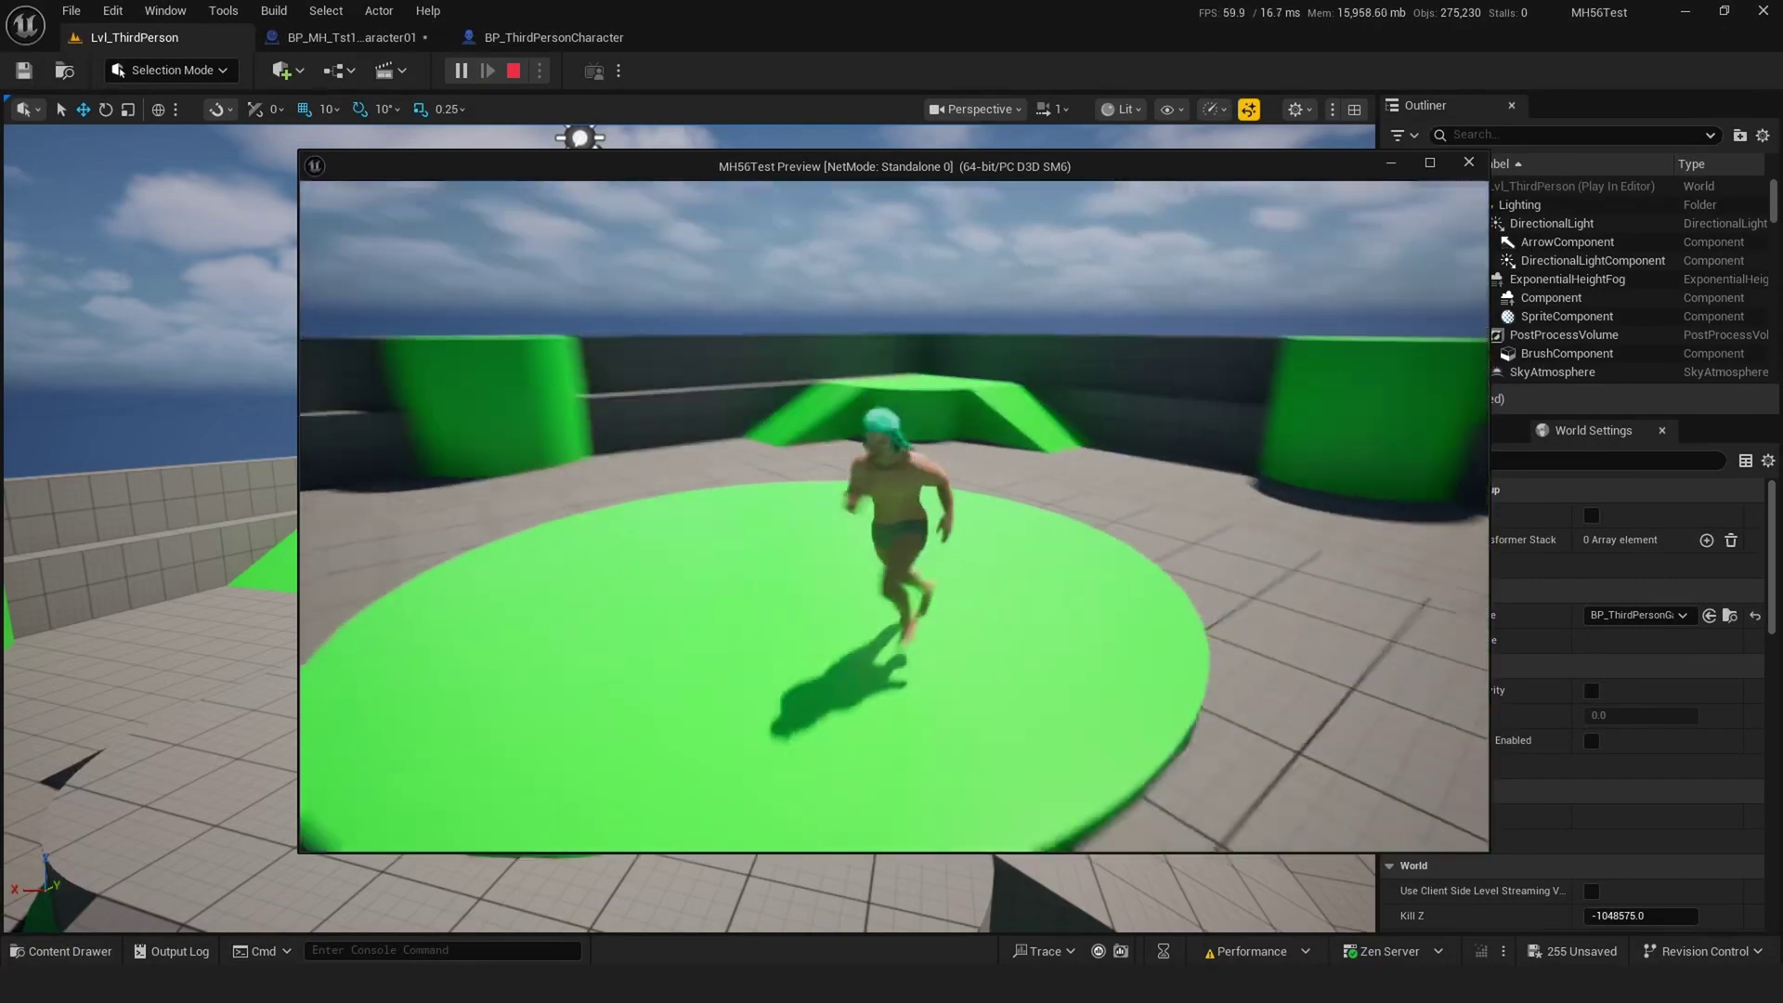
key("space")
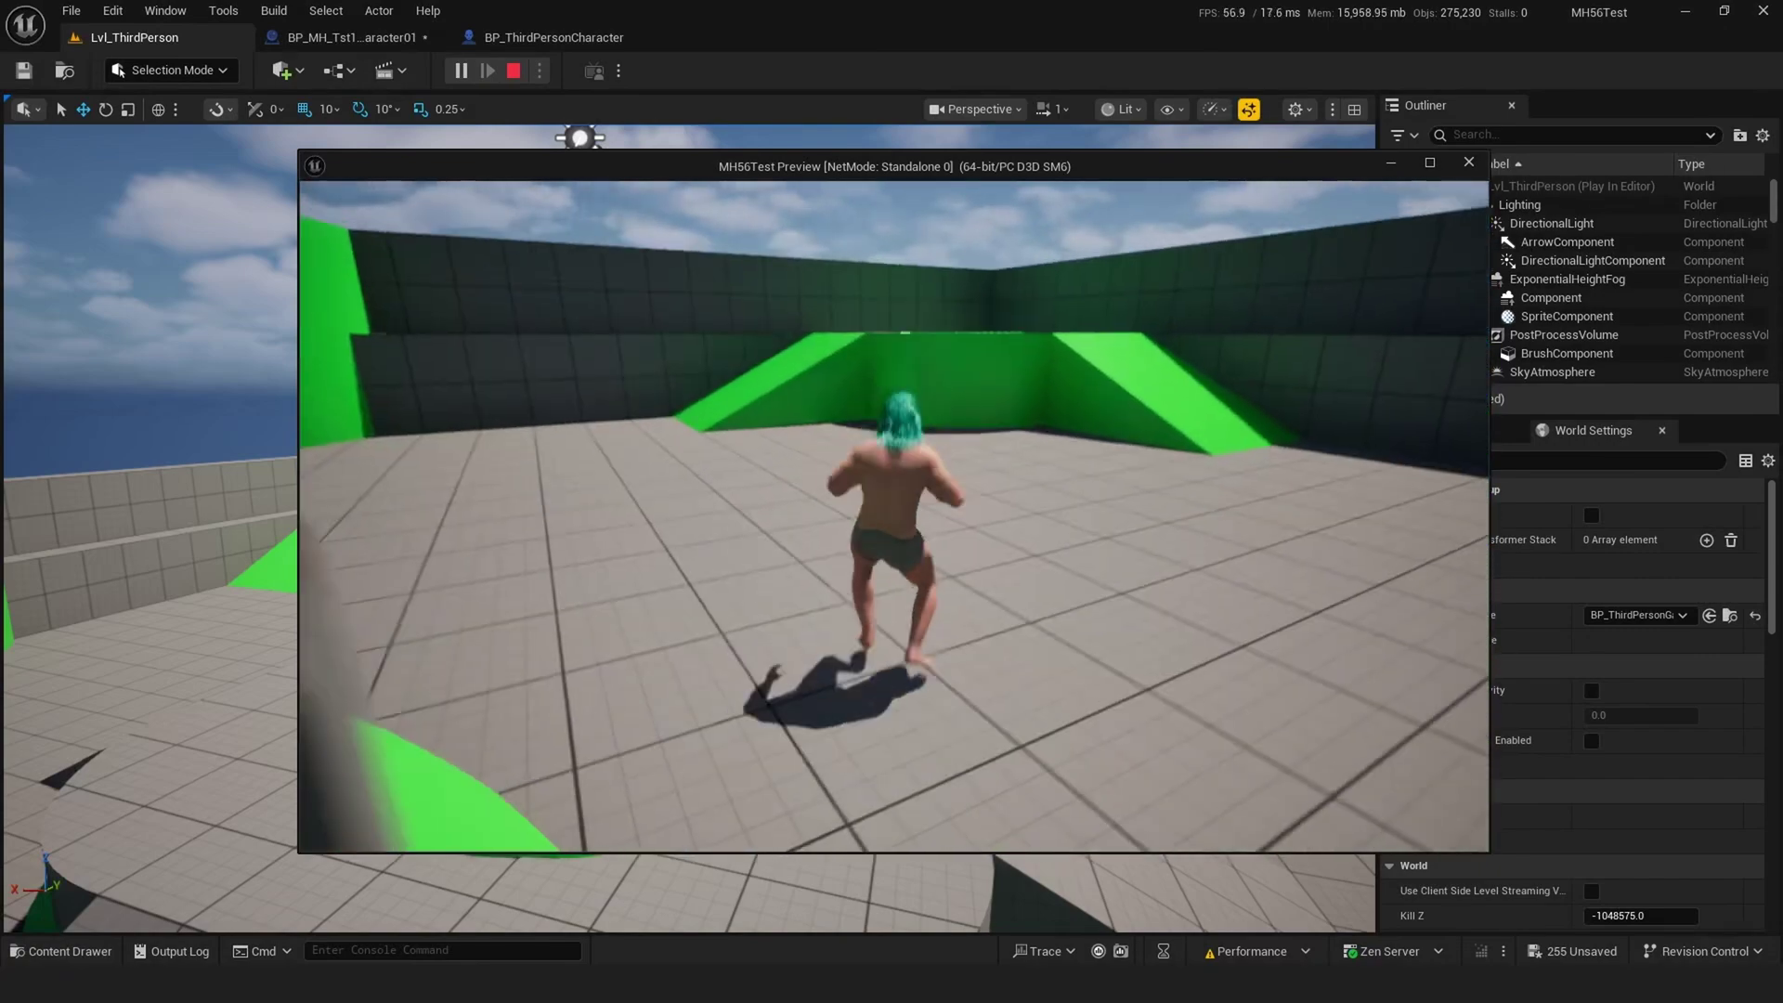
key("space")
key("space")
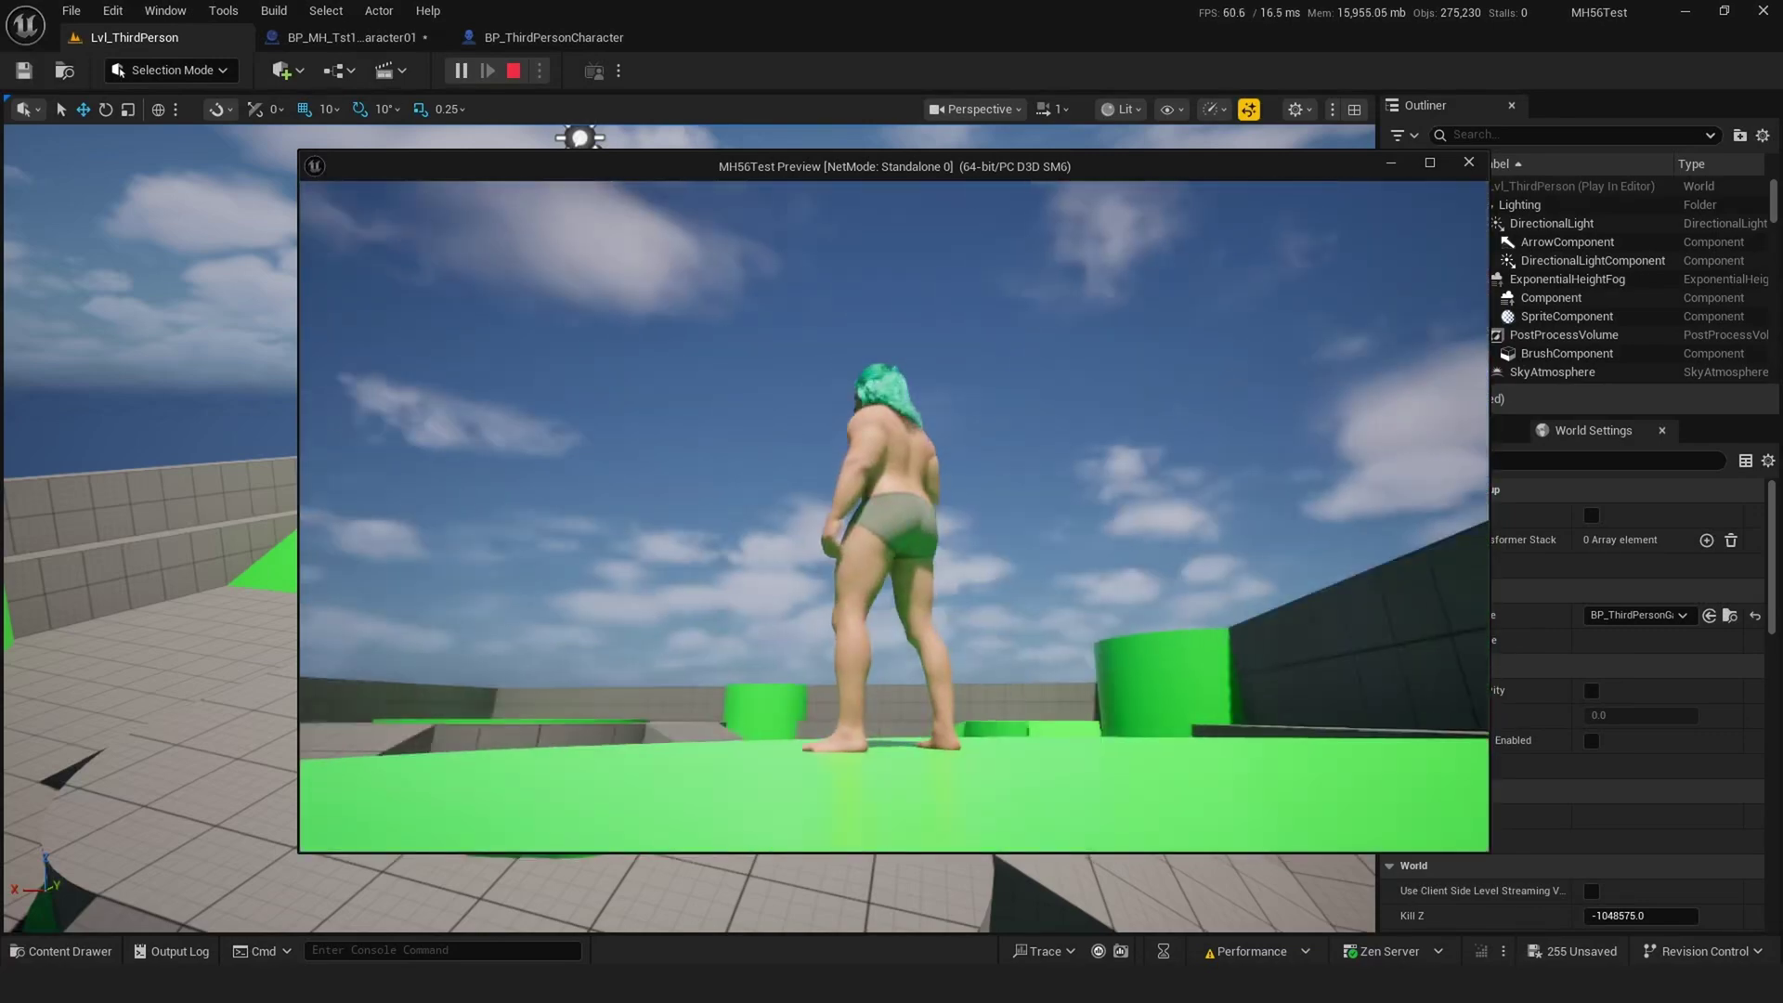
key("s")
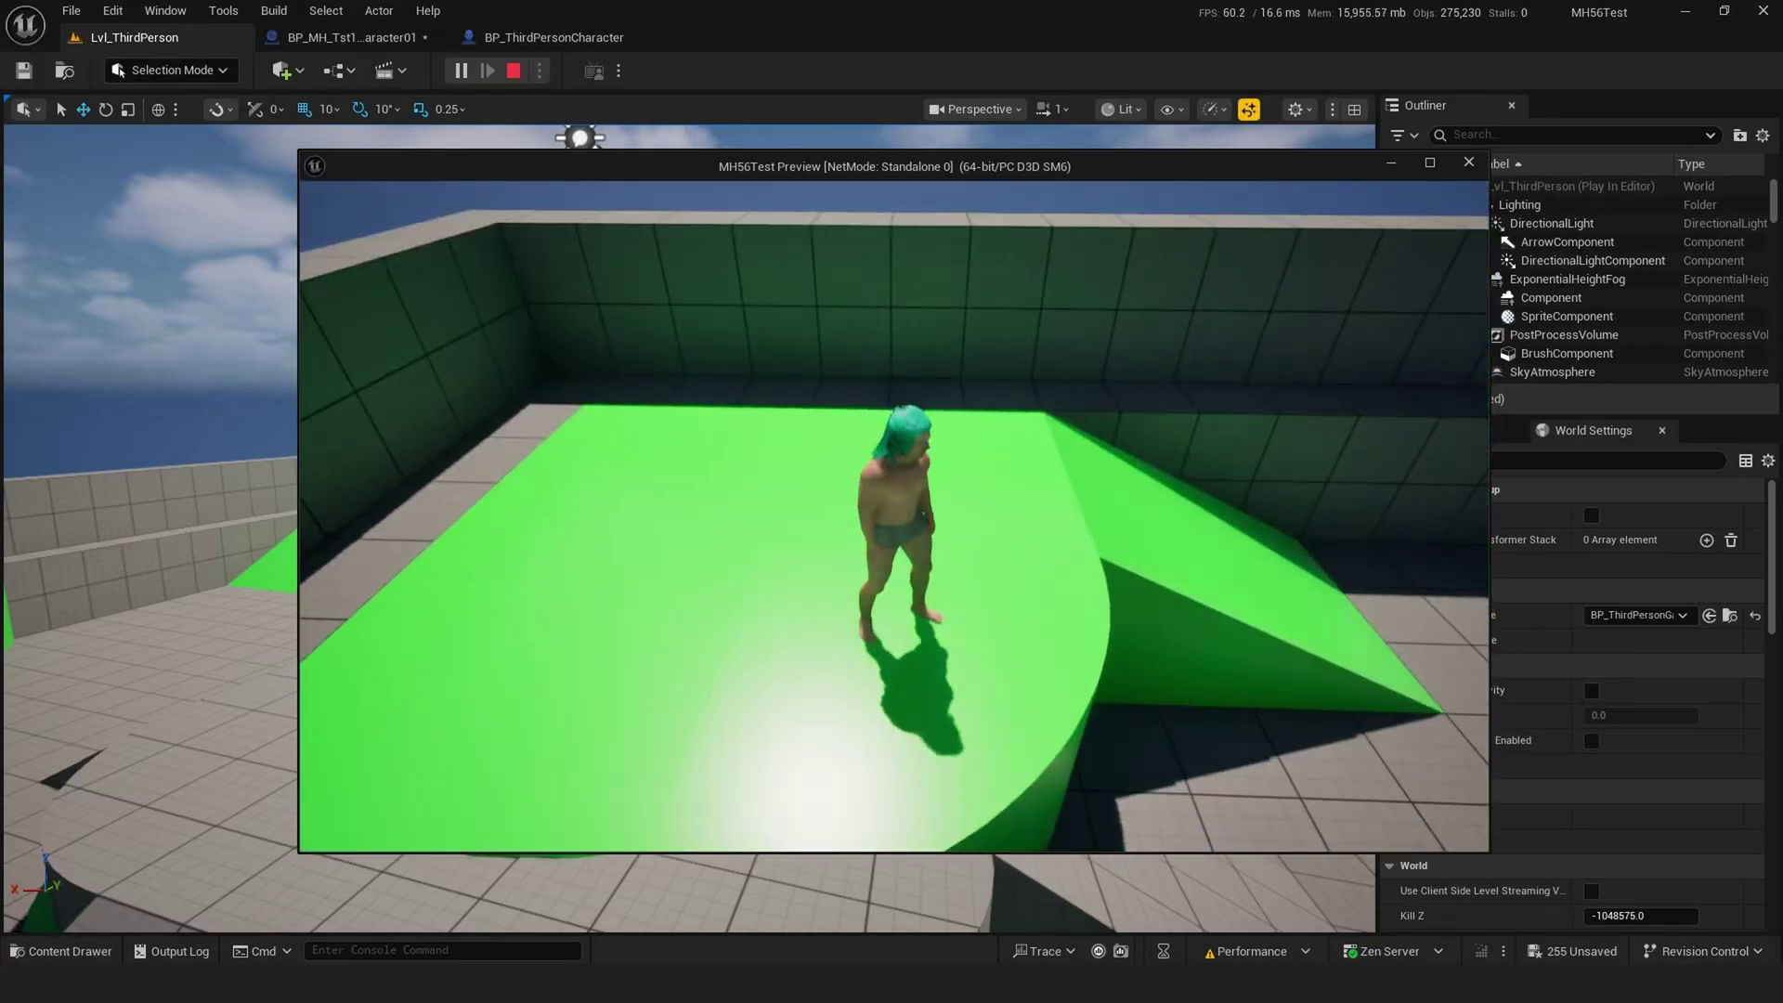